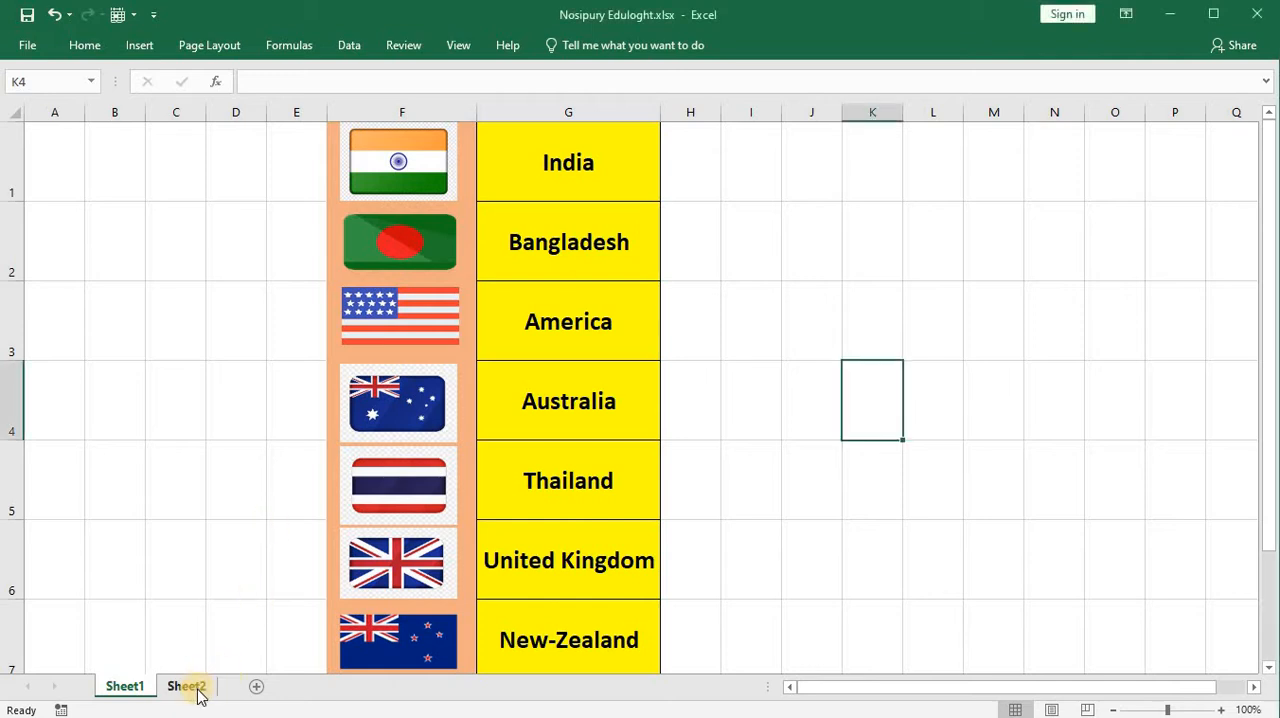
# Step: On Sheet2, choose Bangladesh, America, Australia, Thailand, United Kingdom and New-Zealand in turn from the country drop-down in cell B3
pyautogui.click(197, 692)
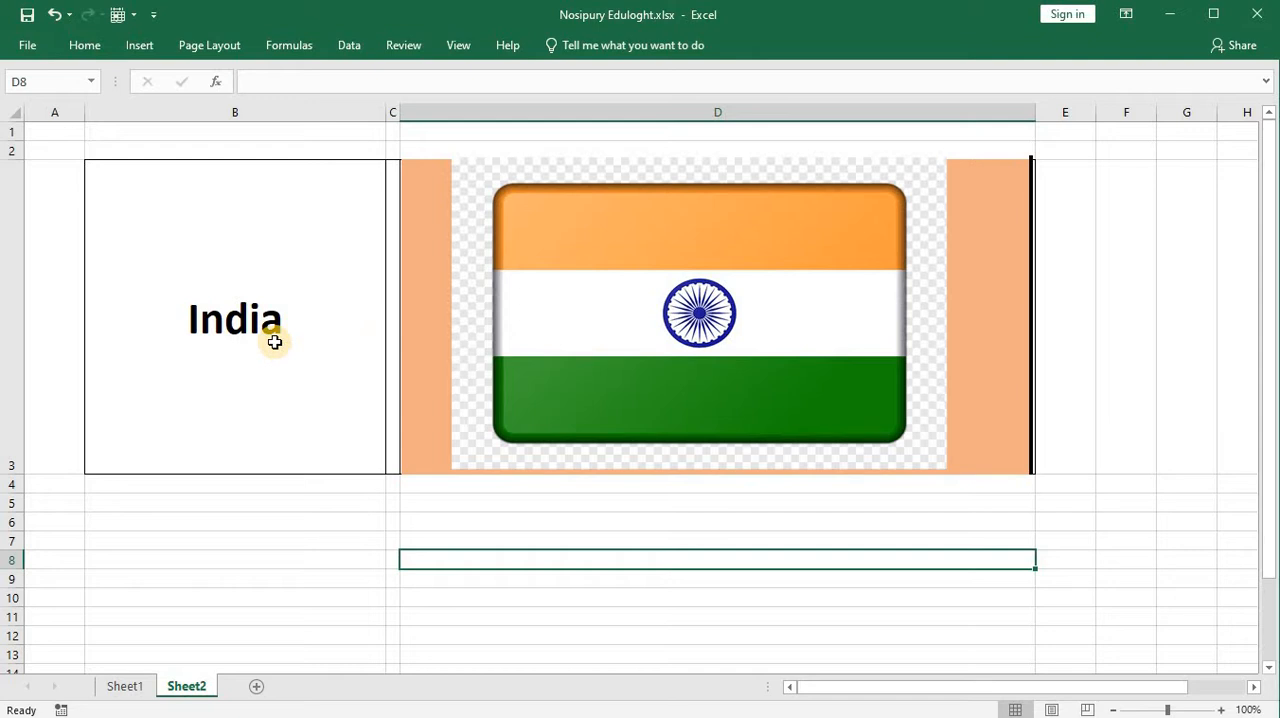
pyautogui.click(274, 342)
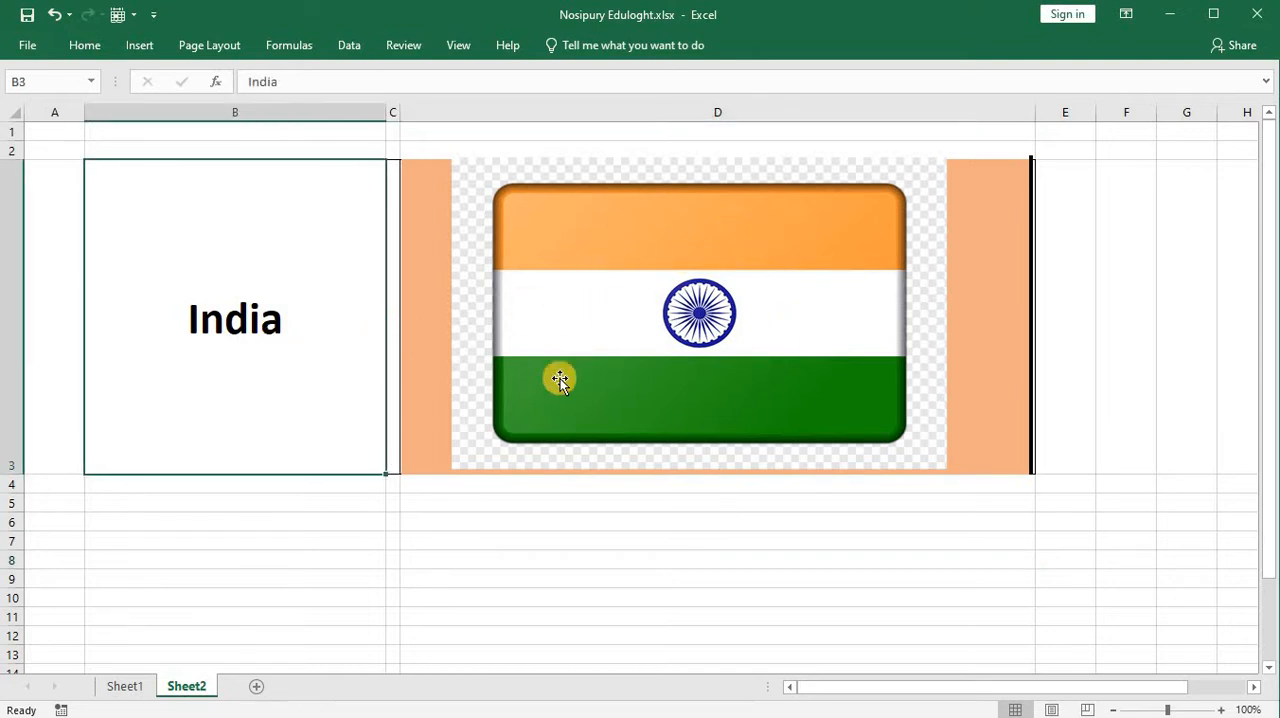
pyautogui.click(392, 468)
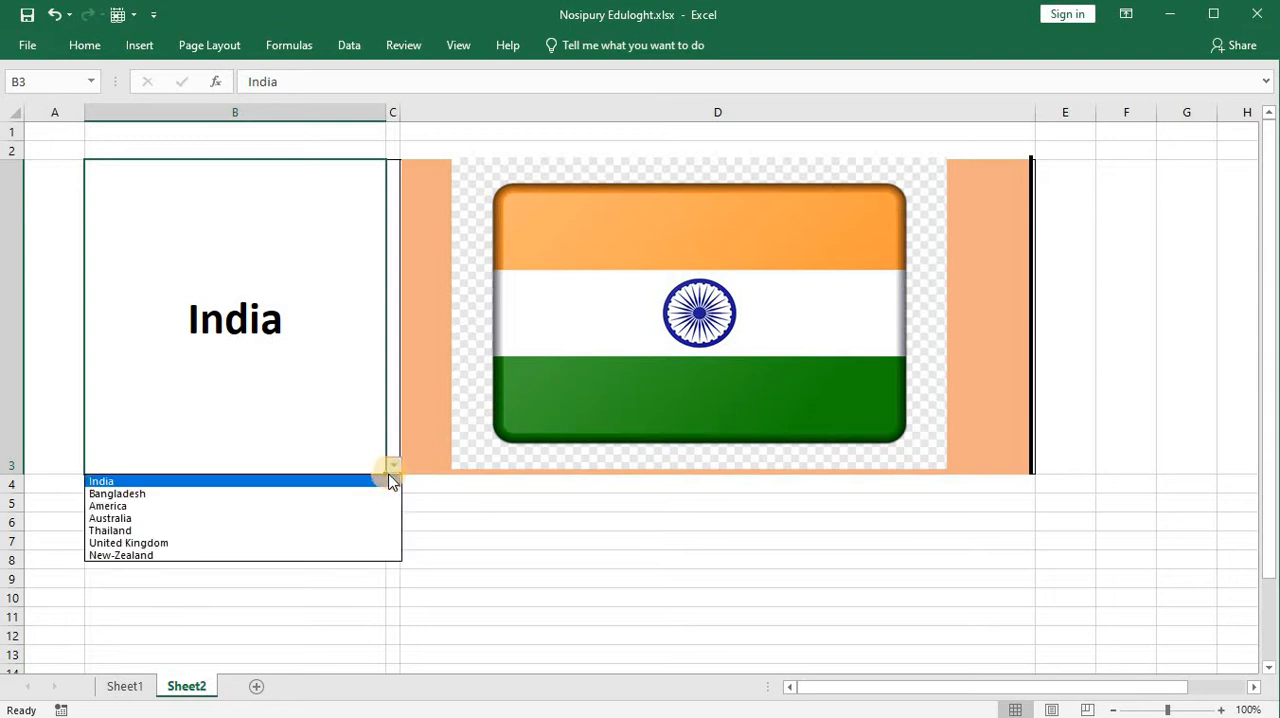
pyautogui.click(353, 492)
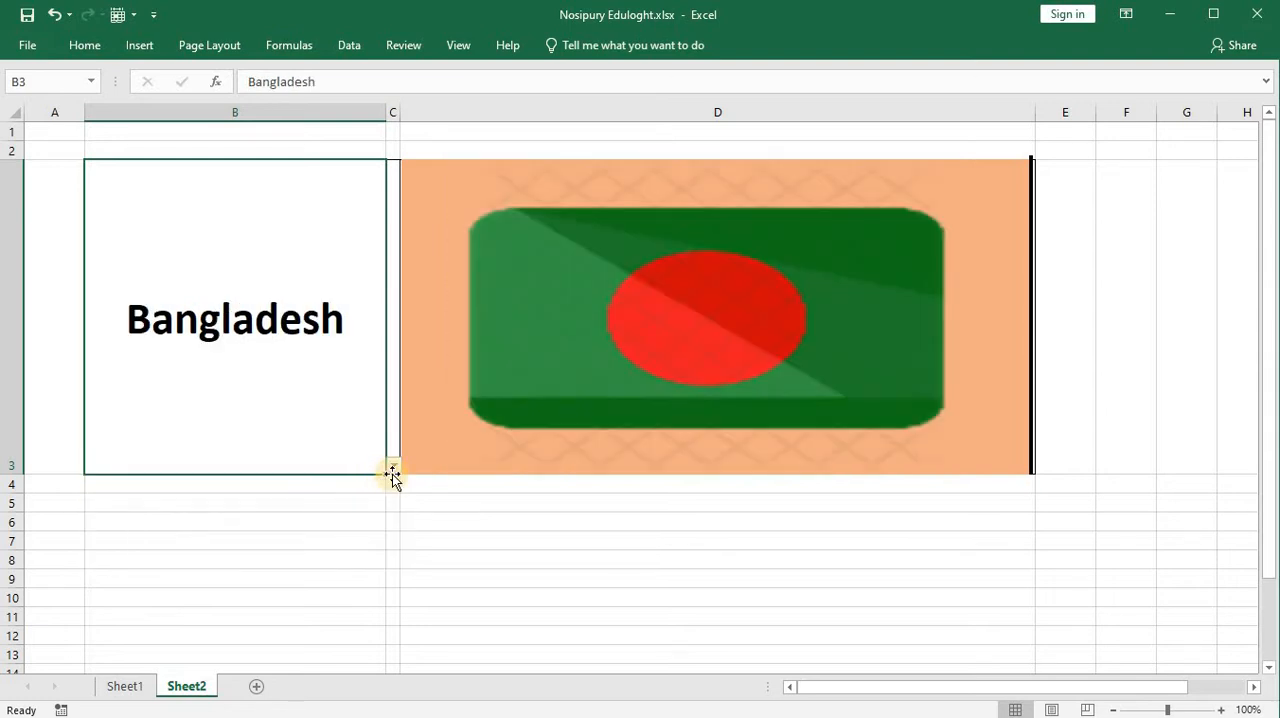
pyautogui.click(394, 467)
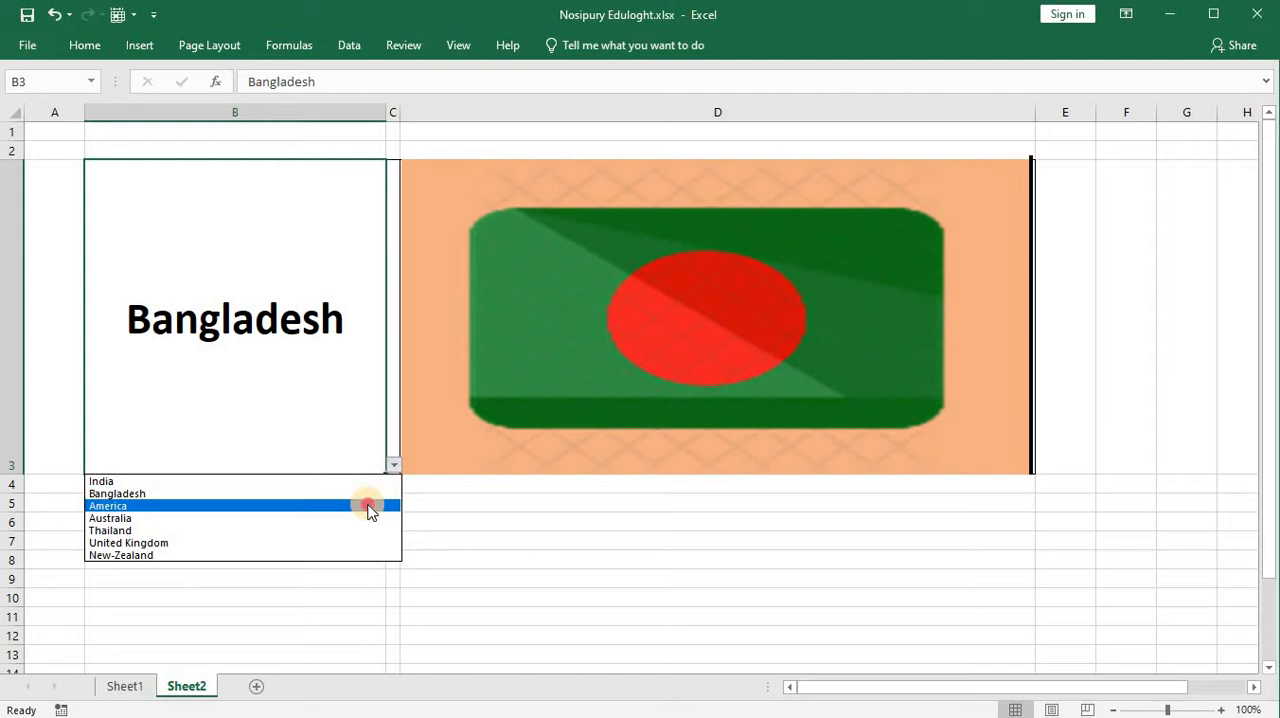
pyautogui.click(369, 507)
pyautogui.click(394, 467)
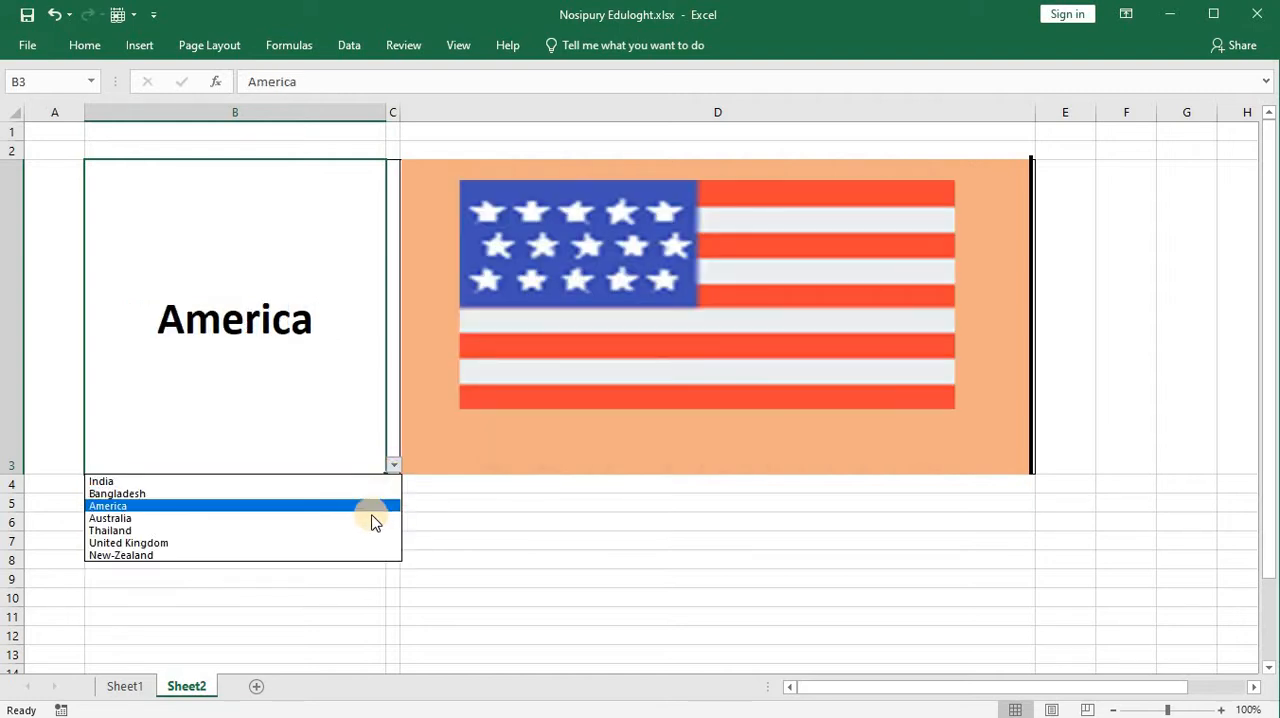
pyautogui.click(374, 517)
pyautogui.click(394, 467)
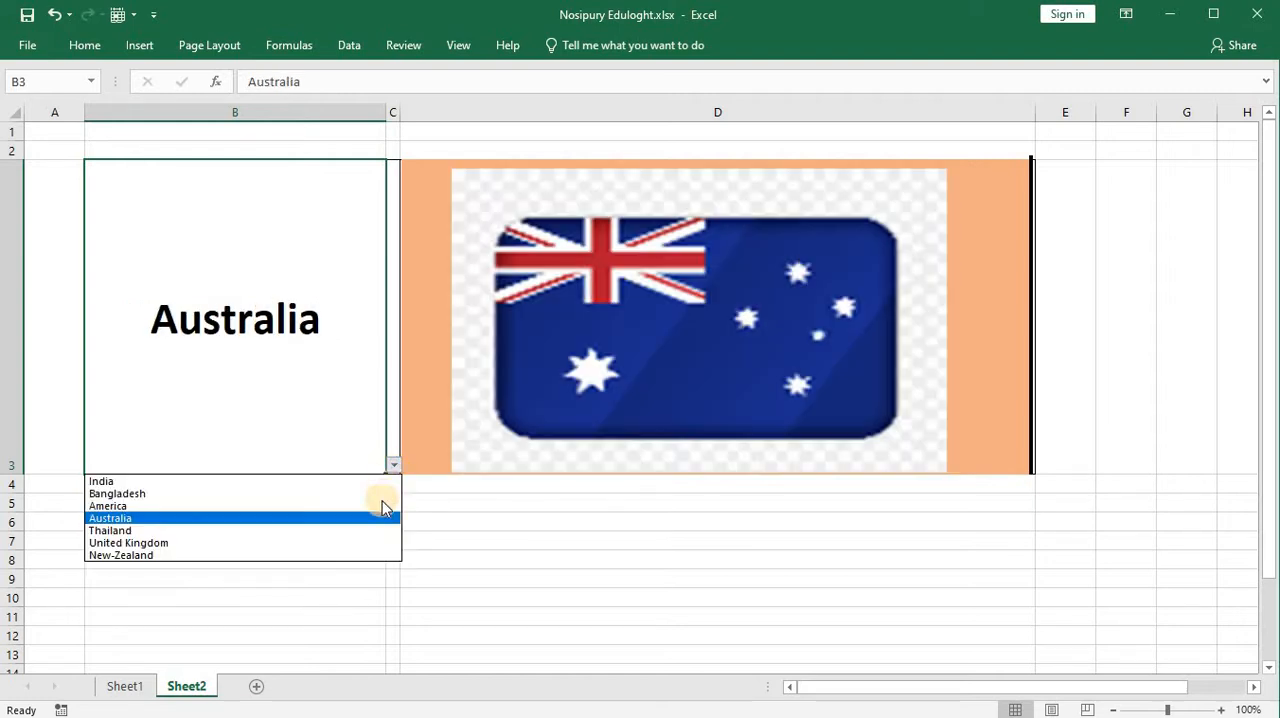
pyautogui.click(375, 526)
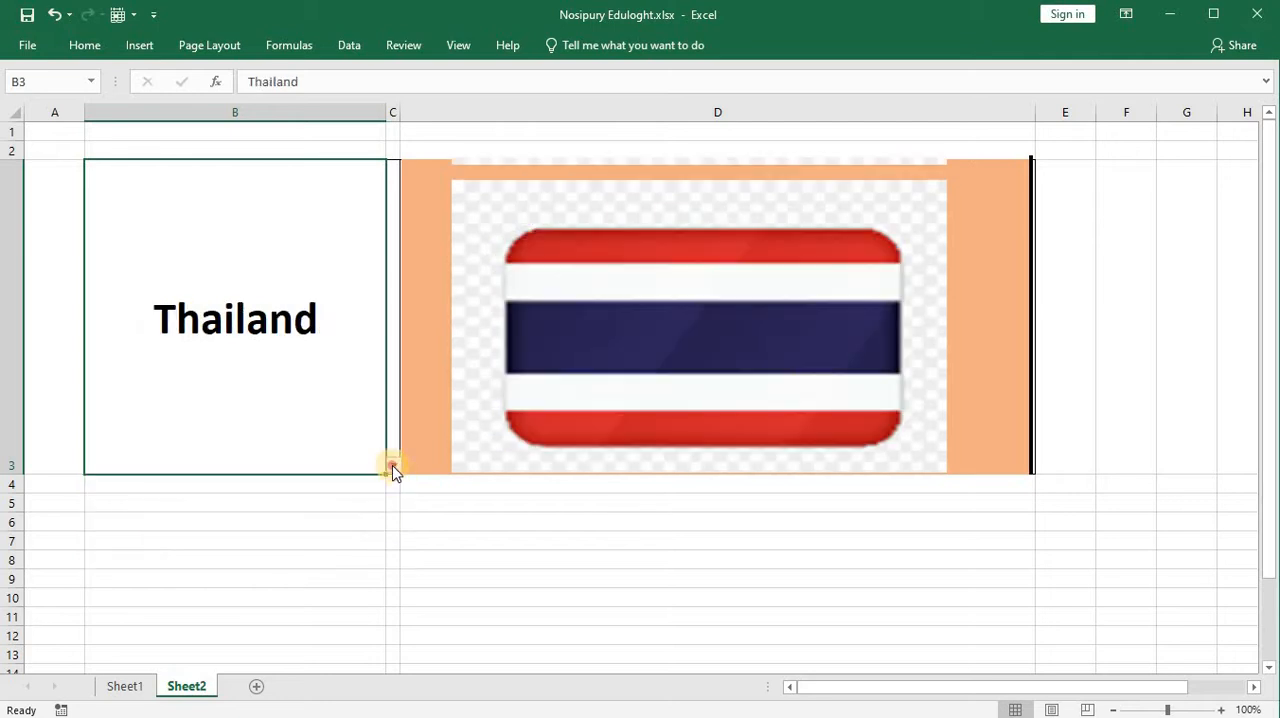
pyautogui.click(394, 467)
pyautogui.click(374, 540)
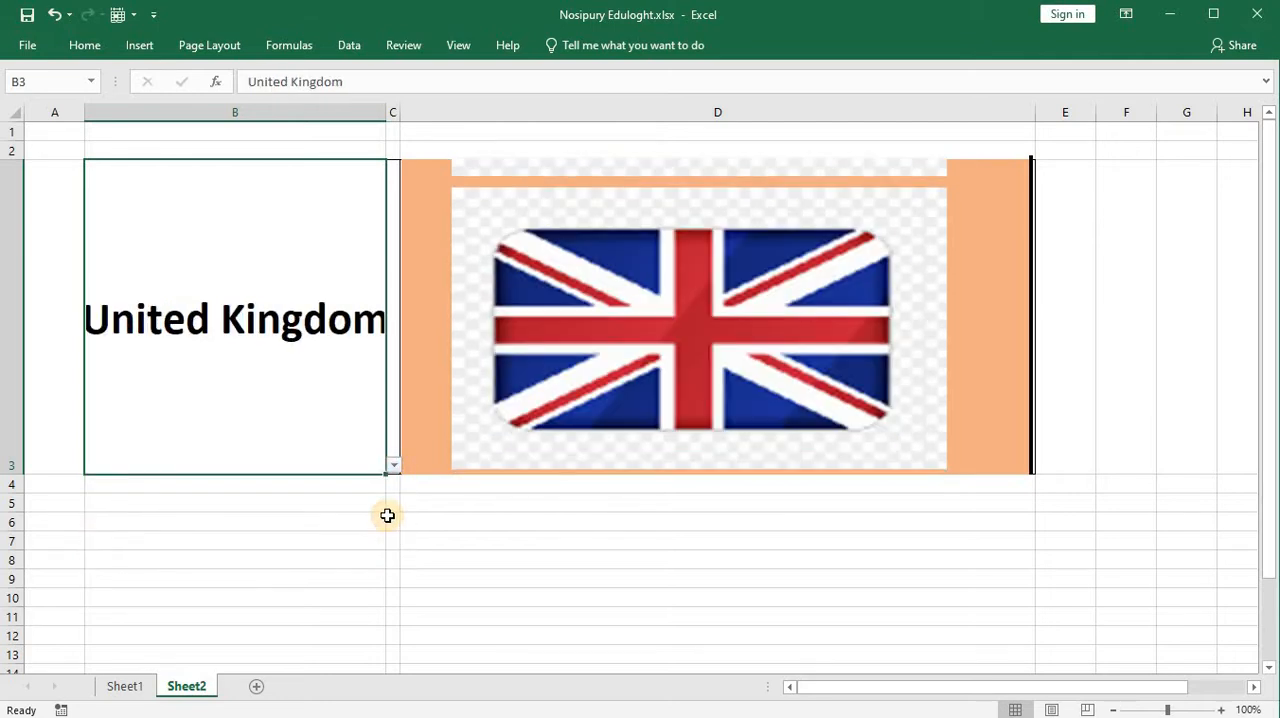
pyautogui.click(394, 467)
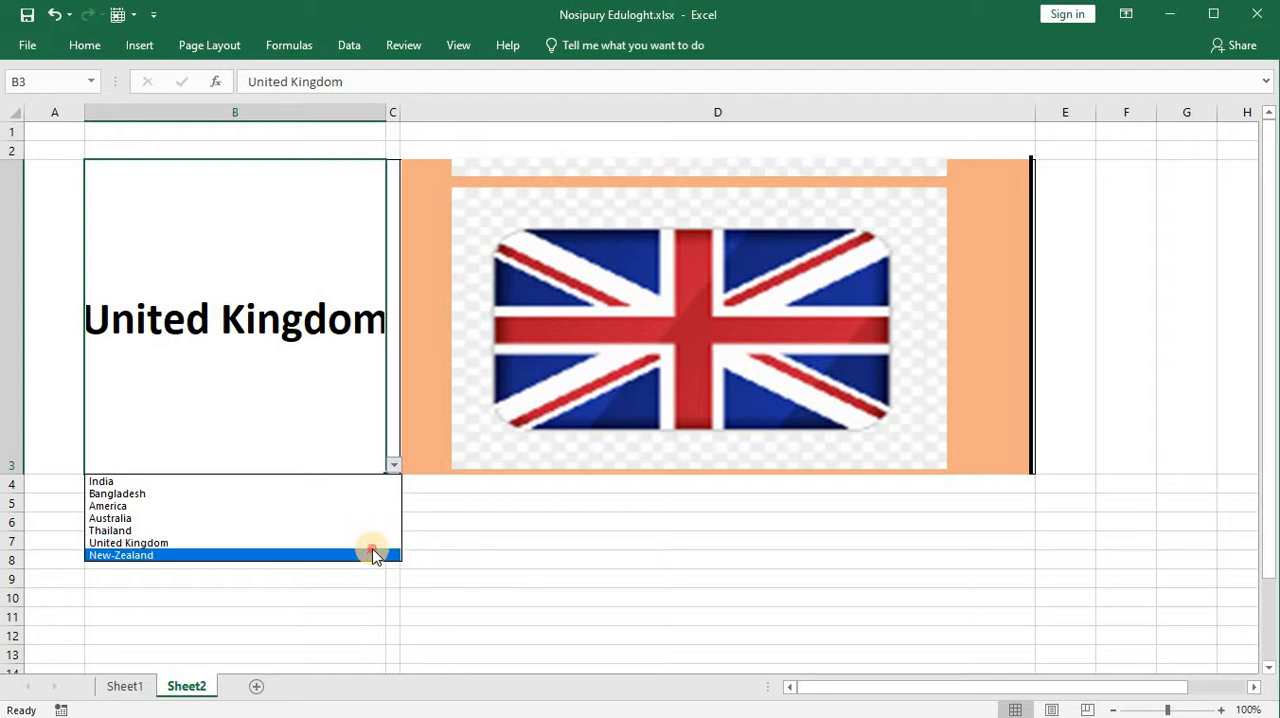
pyautogui.click(372, 554)
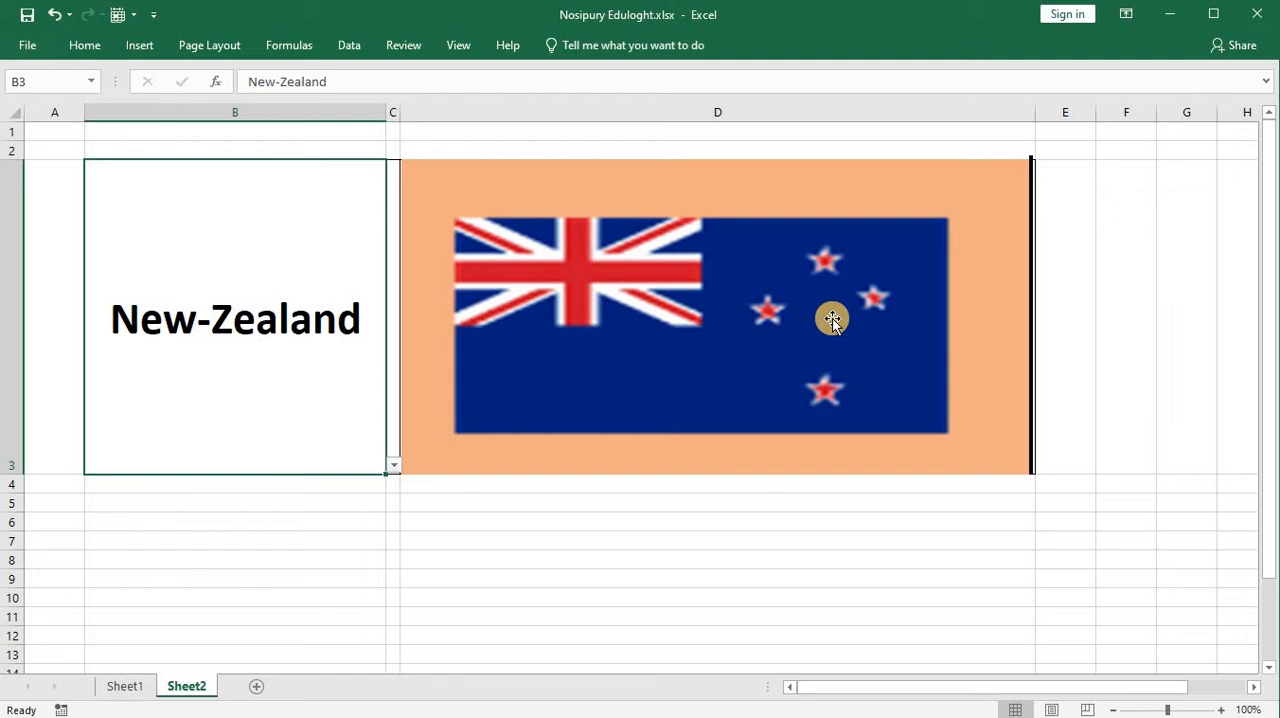
pyautogui.click(130, 688)
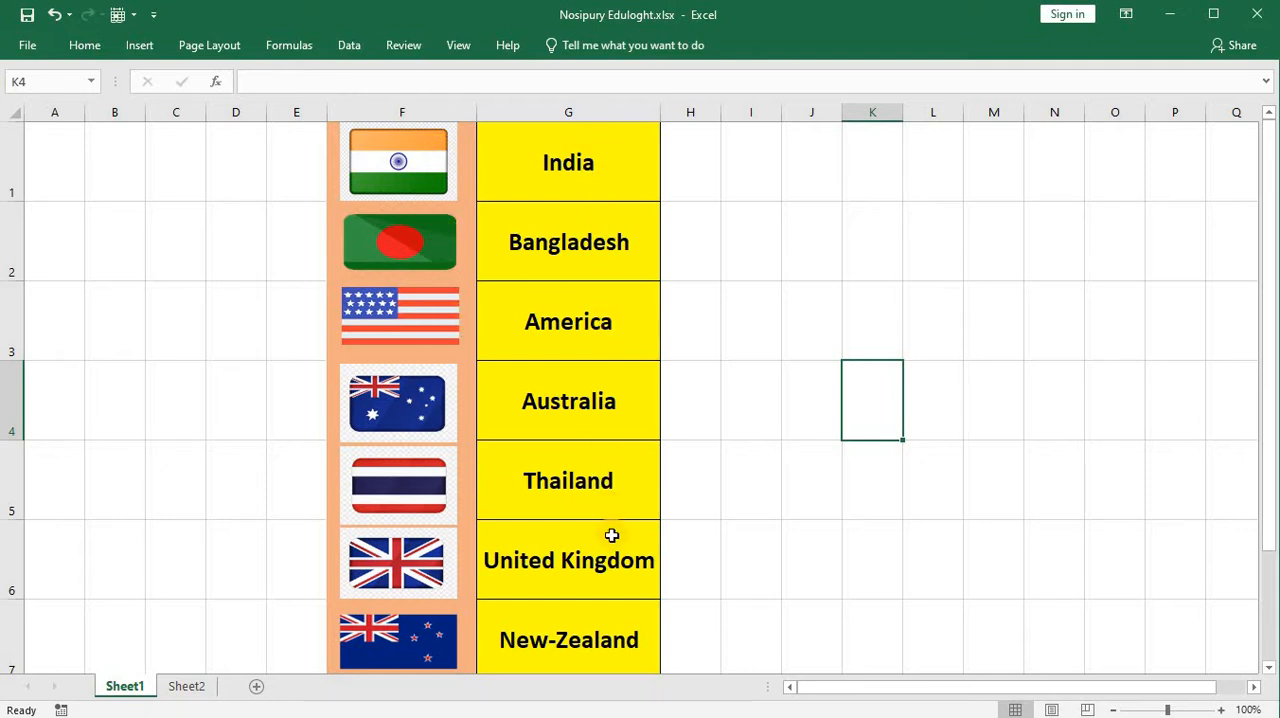
pyautogui.click(187, 687)
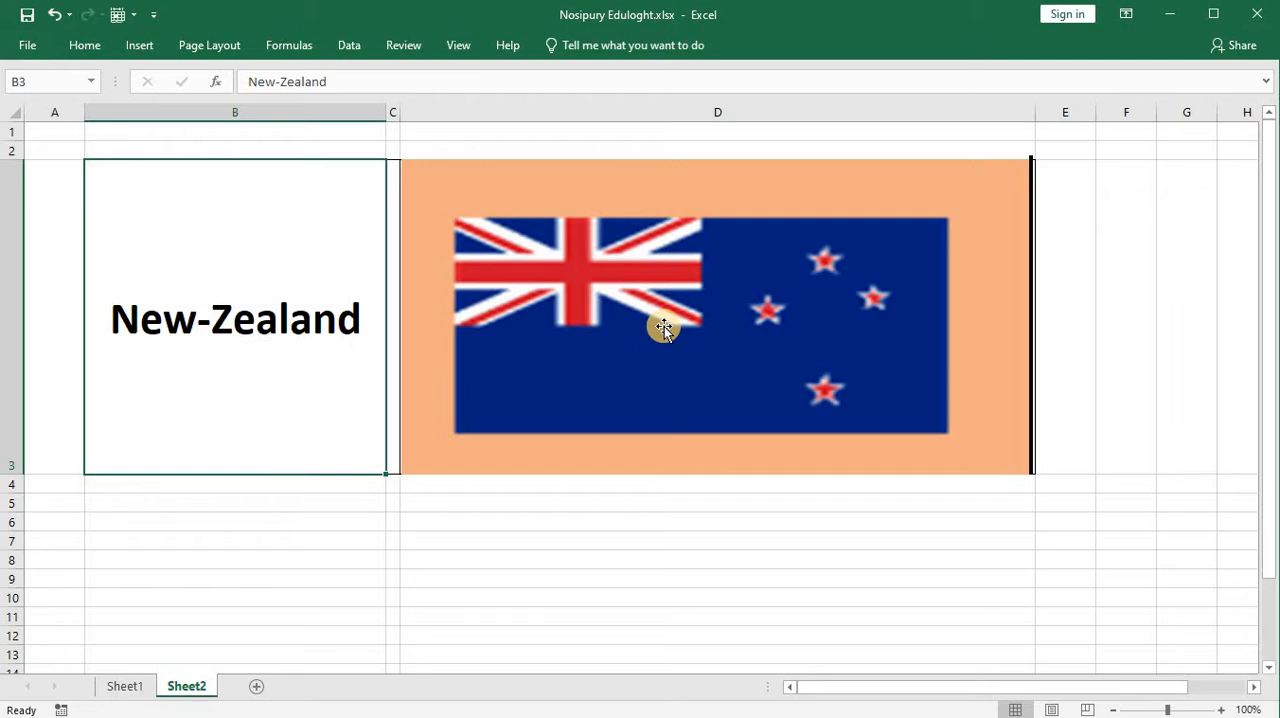
pyautogui.click(742, 556)
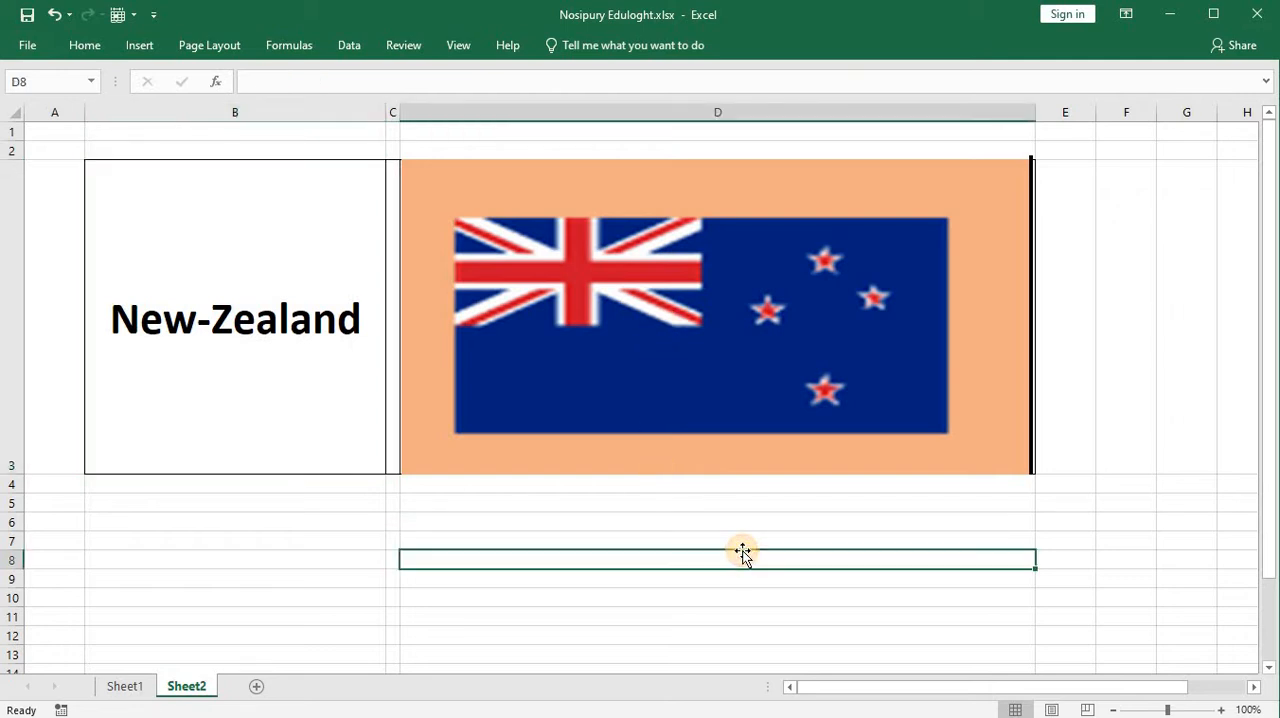
pyautogui.click(703, 506)
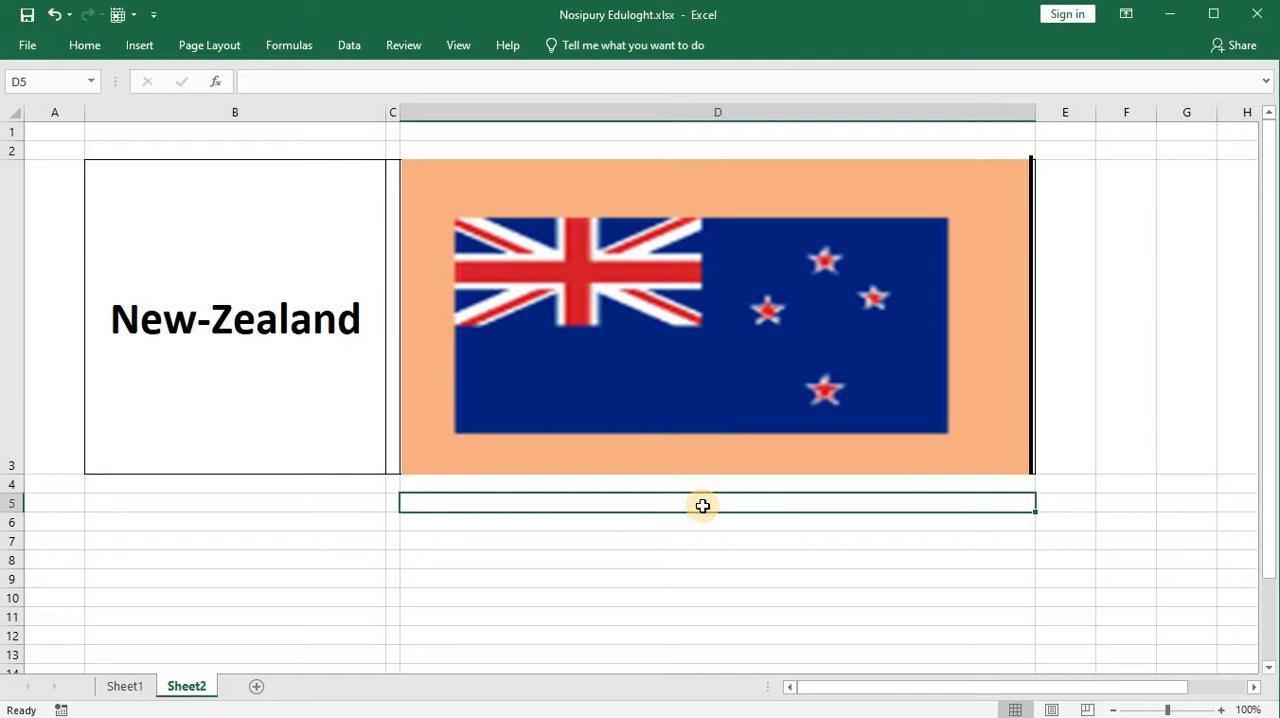
# Step: Protect Sheet2 and the contents of its locked cells without a password, keeping the offered permissions
pyautogui.click(607, 333)
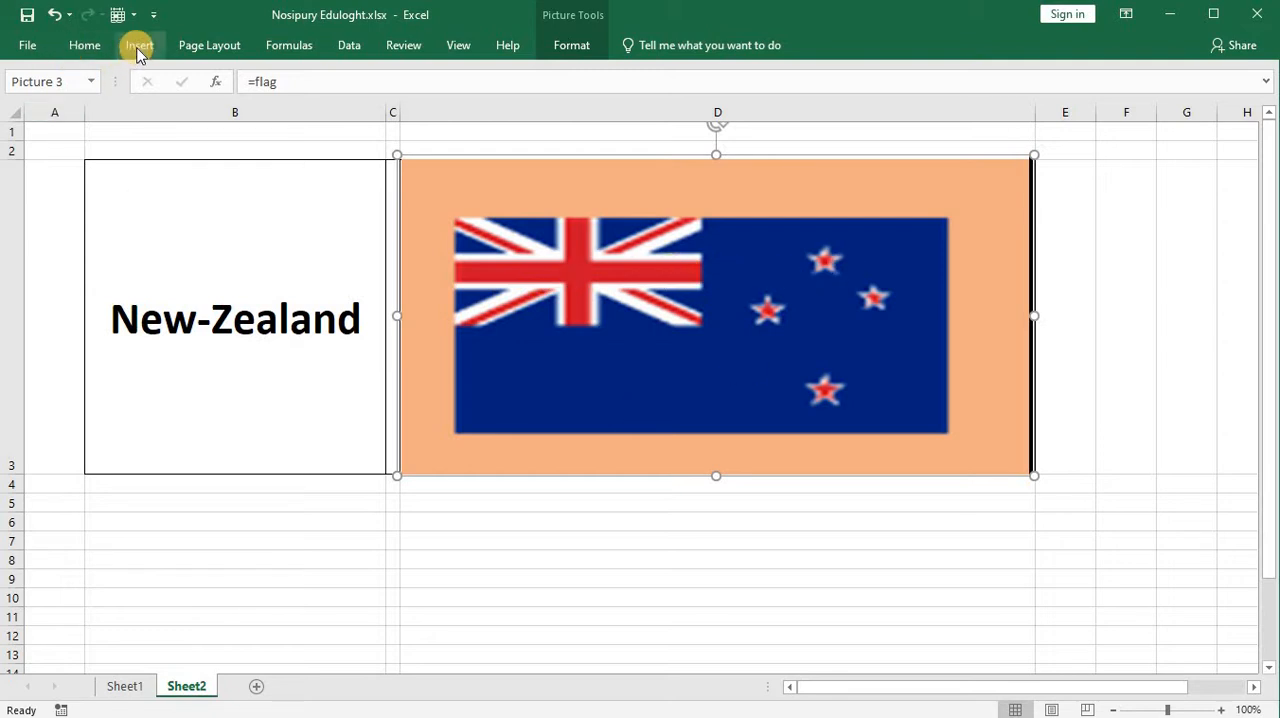
pyautogui.click(88, 46)
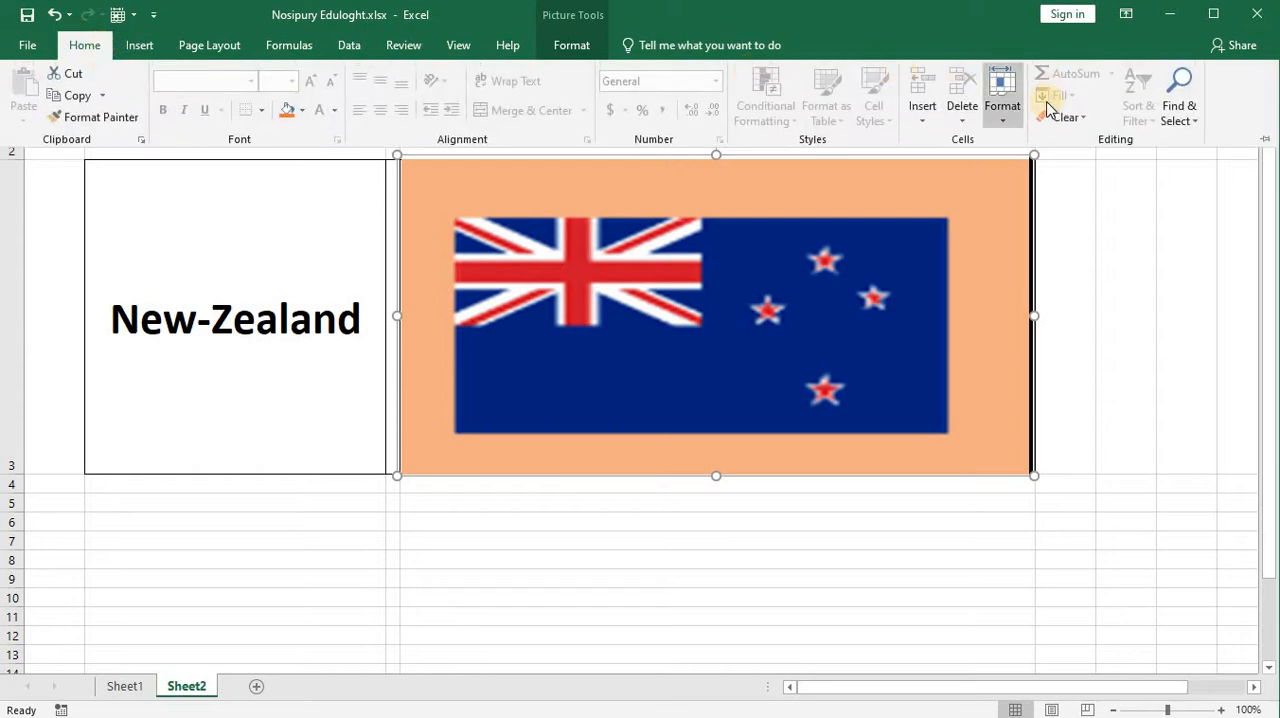
pyautogui.click(1004, 112)
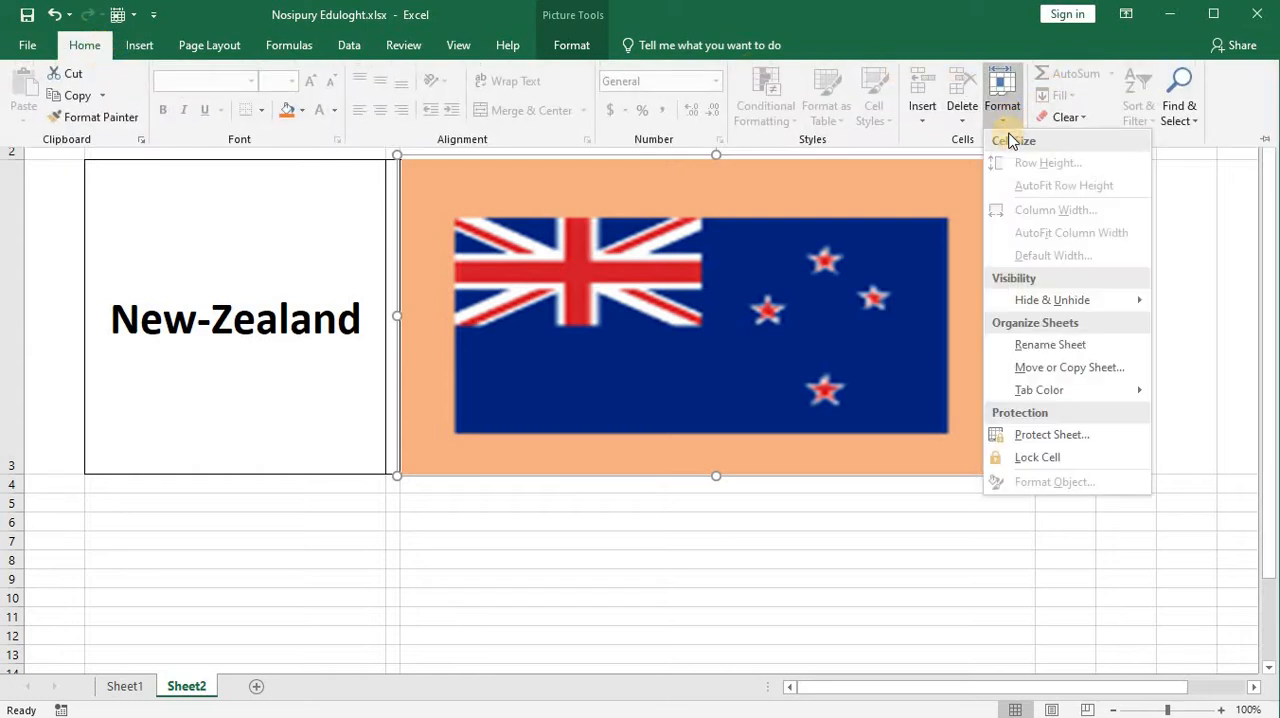
pyautogui.click(1052, 435)
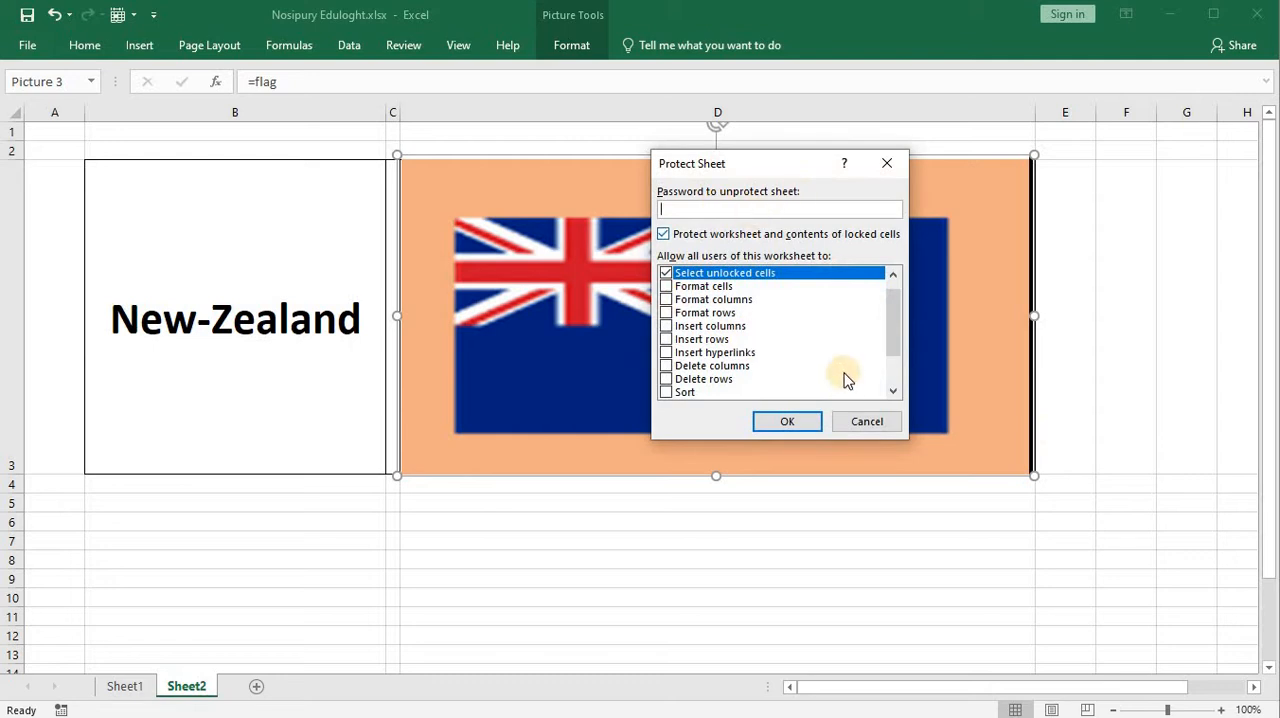
pyautogui.click(804, 429)
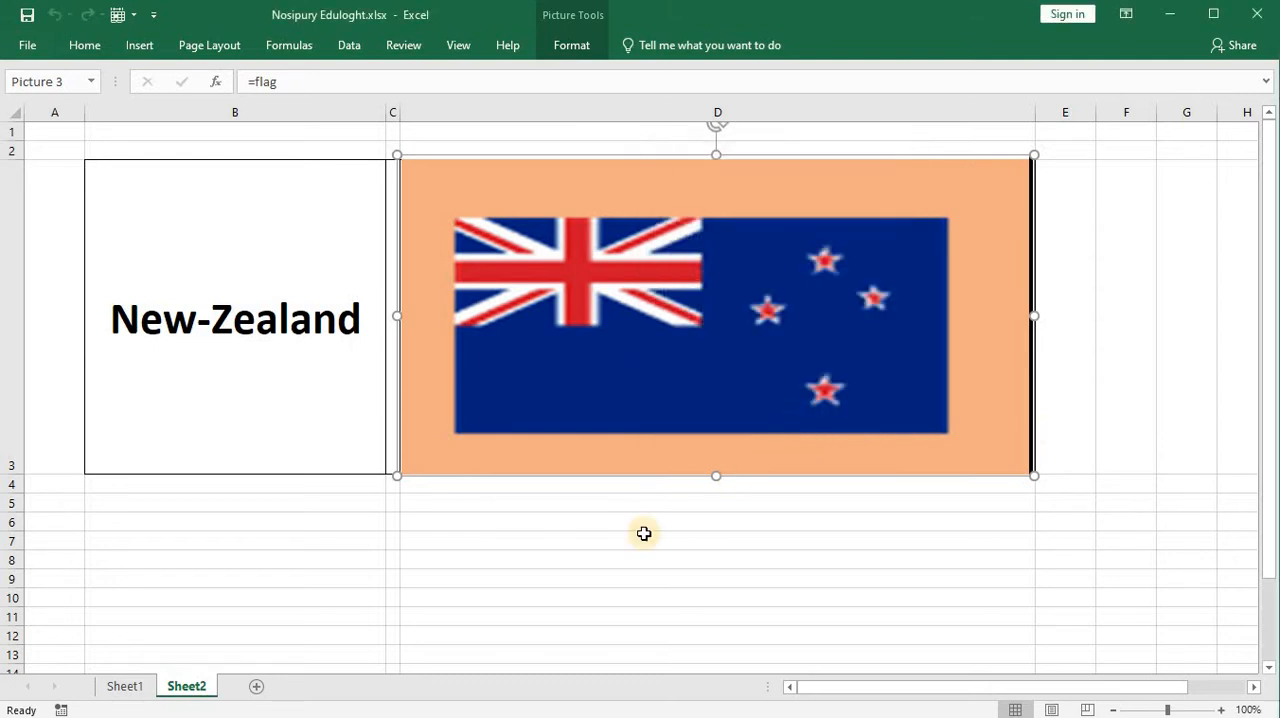
# Step: Select the flag picture in column D of Sheet2 and shift it very slightly
pyautogui.click(448, 536)
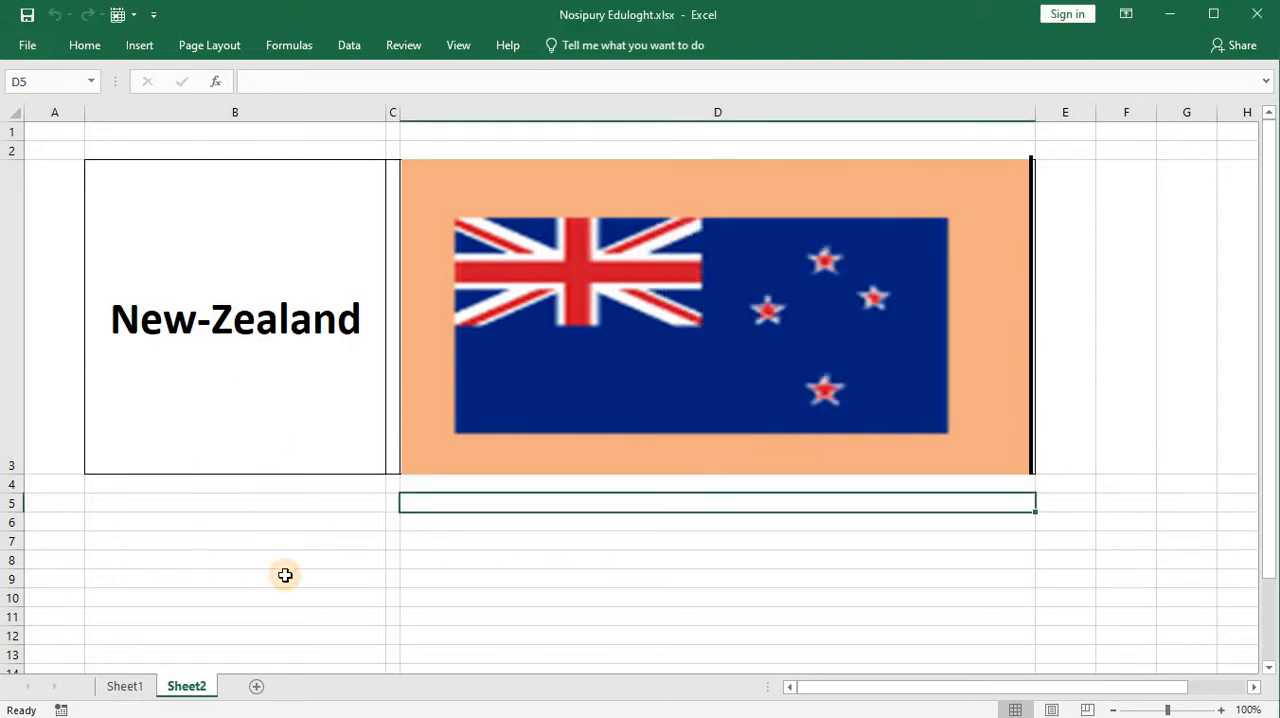
pyautogui.click(845, 330)
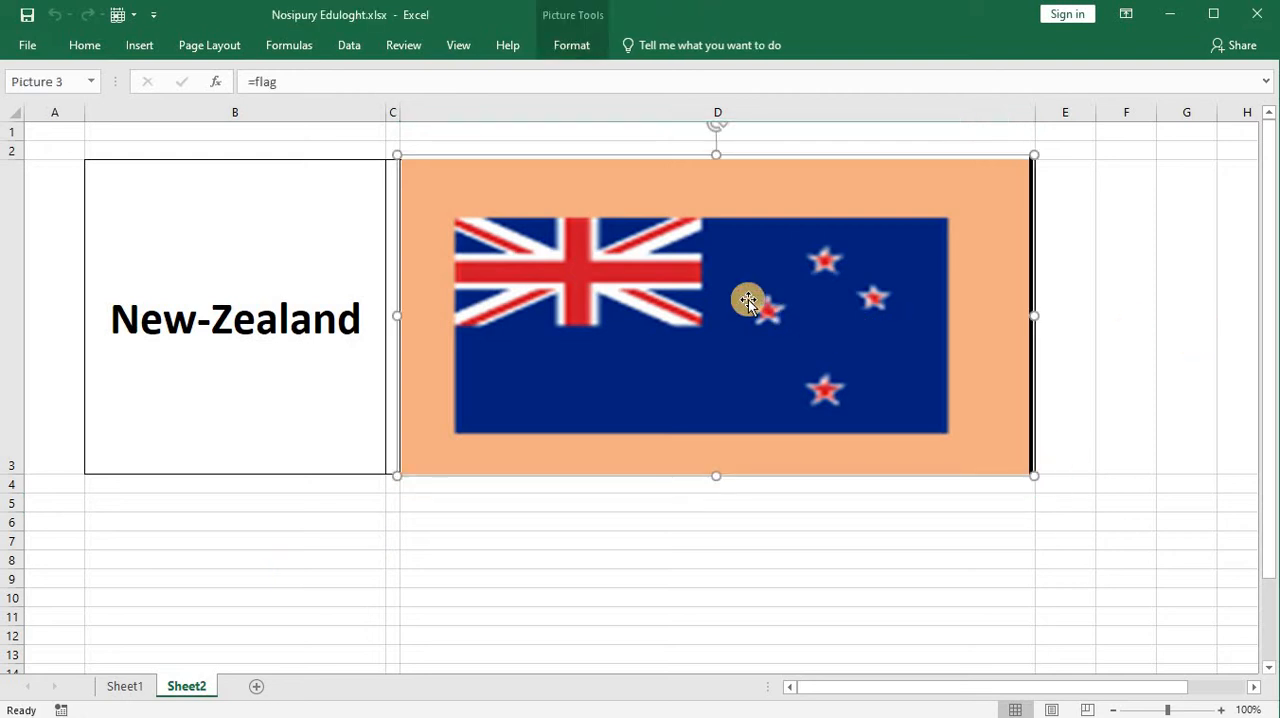
pyautogui.moveTo(783, 308); pyautogui.dragTo(750, 302)
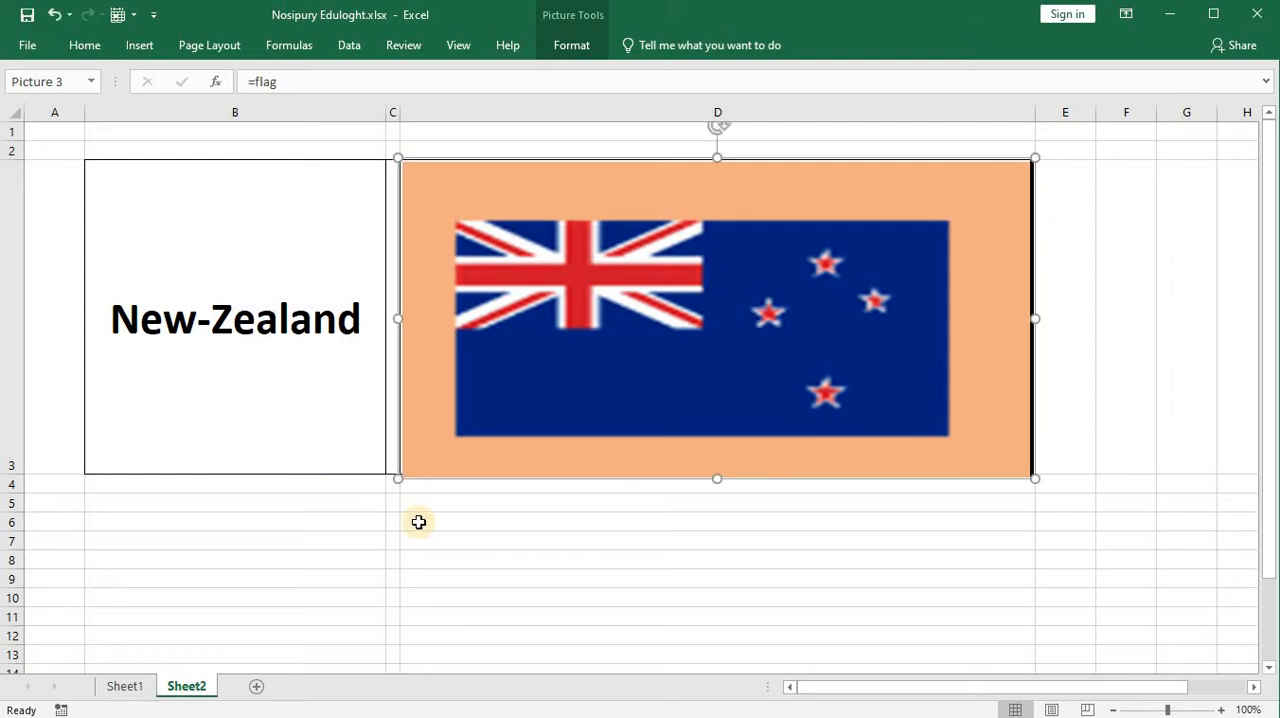
# Step: Protect Sheet1 and the contents of its locked cells without a password, keeping the offered permissions
pyautogui.click(124, 686)
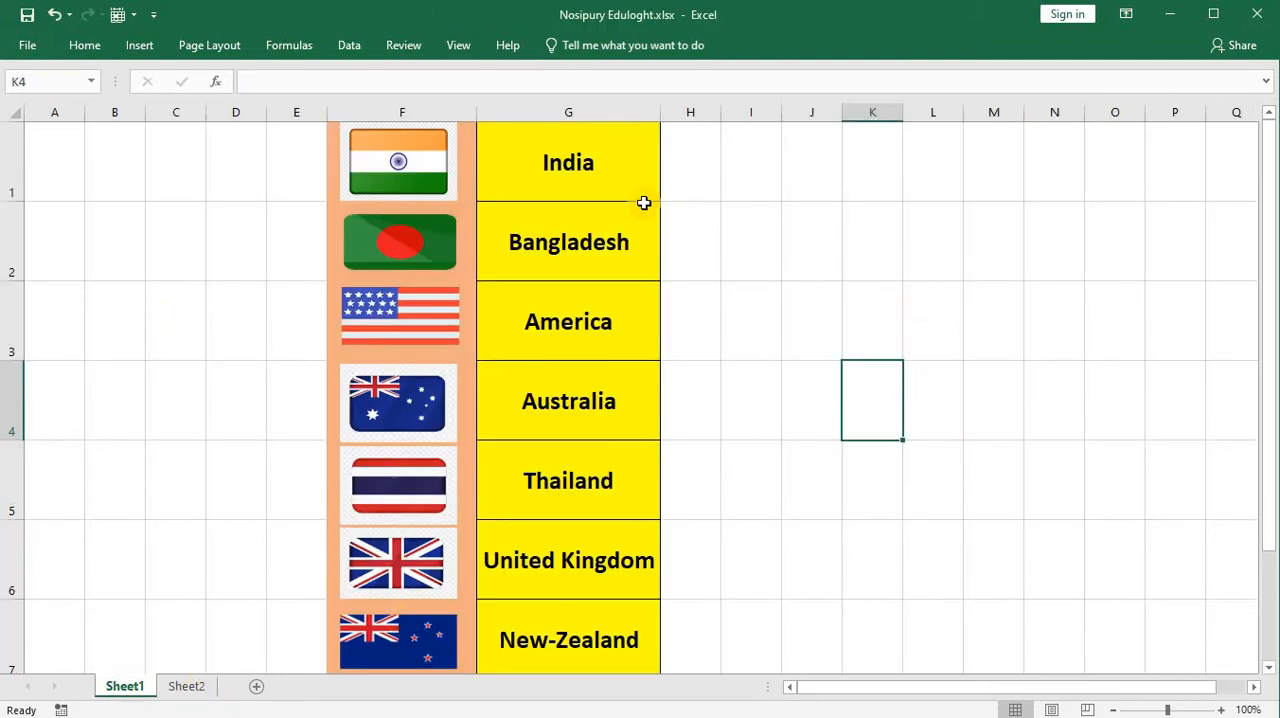
pyautogui.click(630, 195)
pyautogui.click(425, 173)
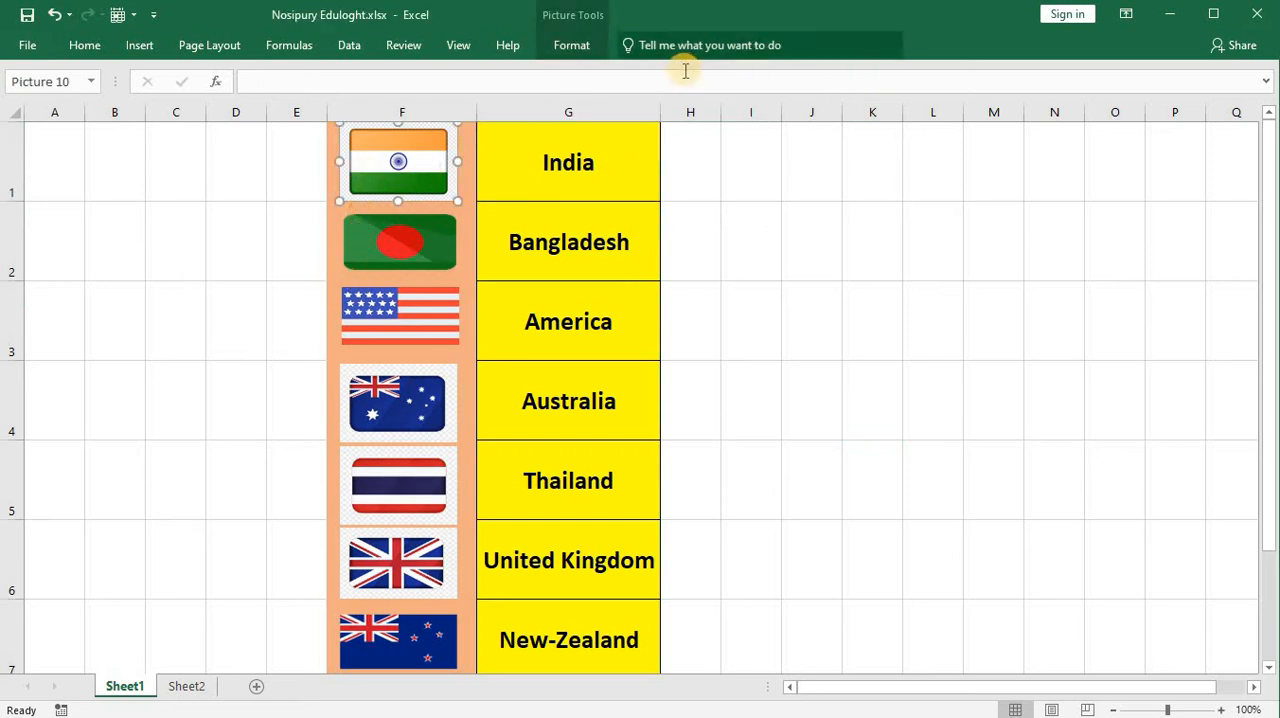
pyautogui.click(85, 45)
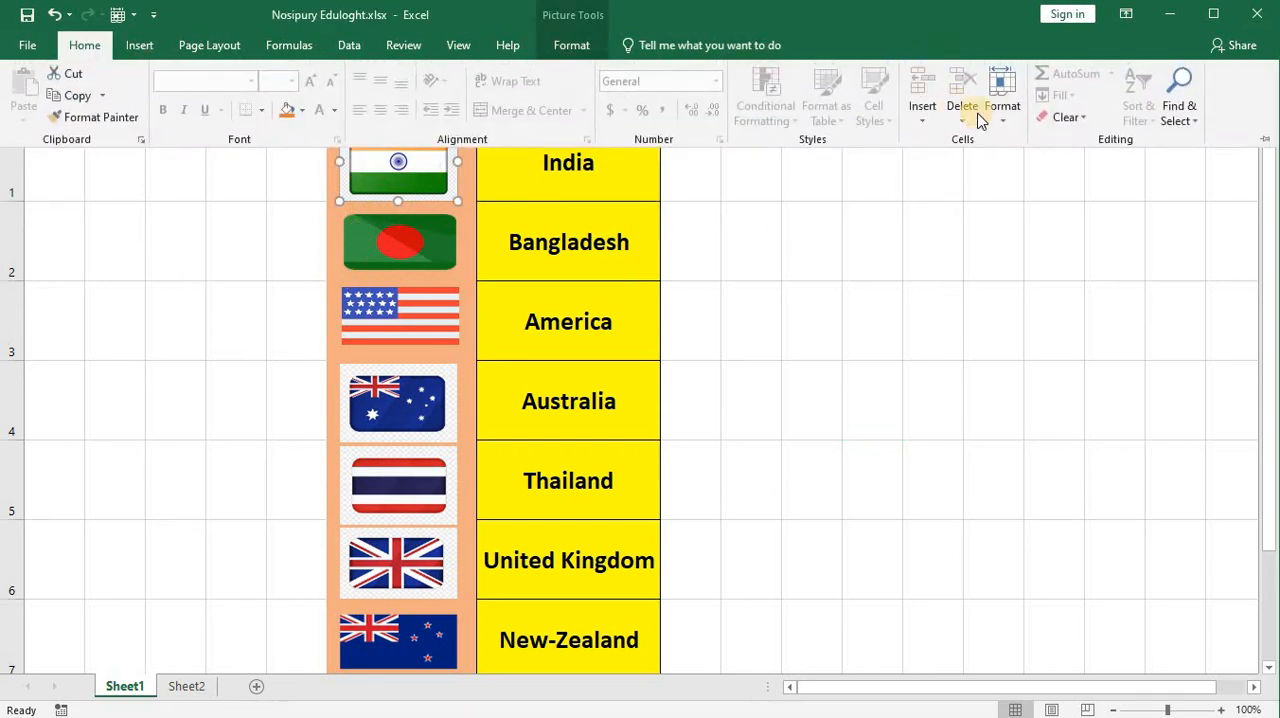
pyautogui.click(1015, 120)
pyautogui.click(1045, 432)
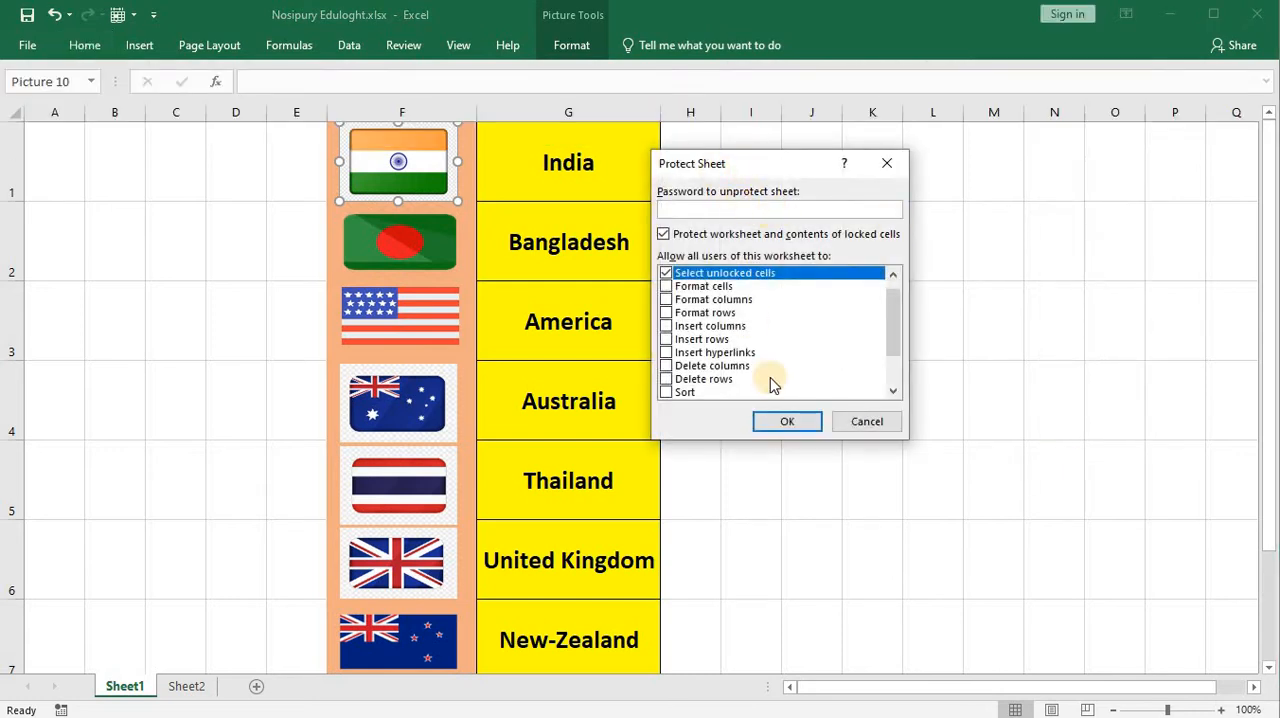
pyautogui.click(798, 418)
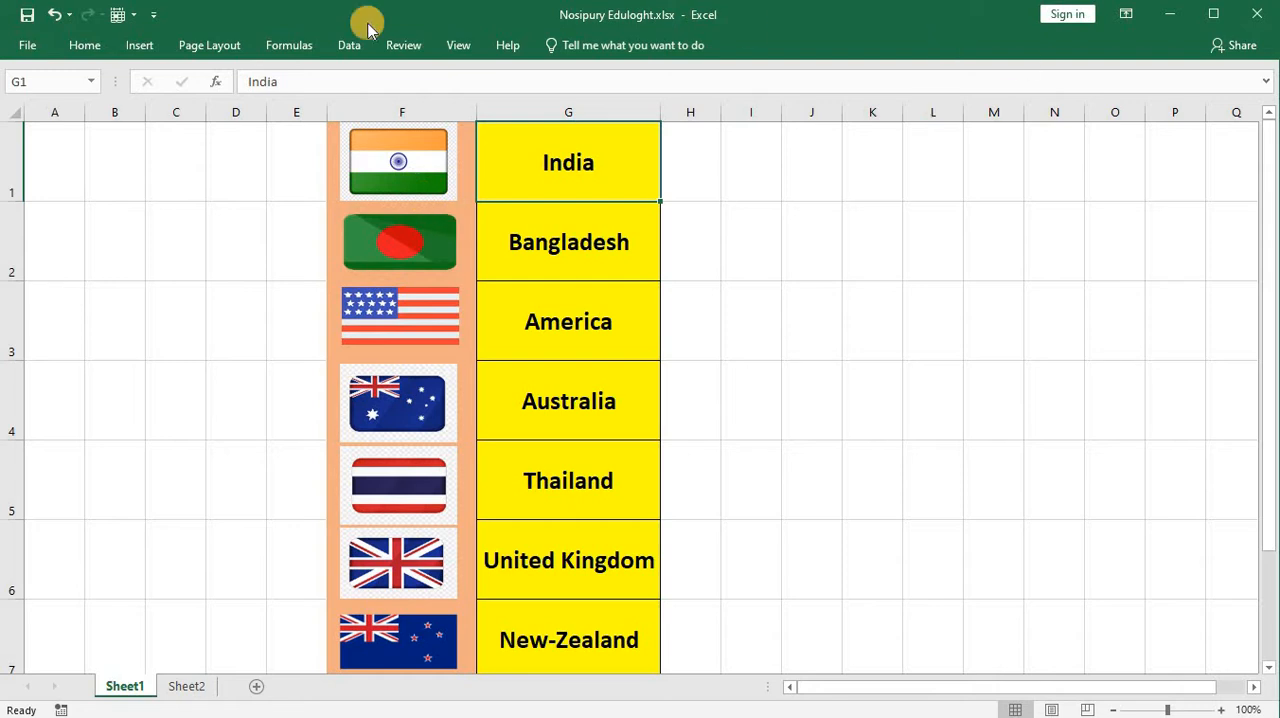
# Step: Remove the protection from Sheet1 and go back to the flag picture on Sheet2
pyautogui.click(94, 45)
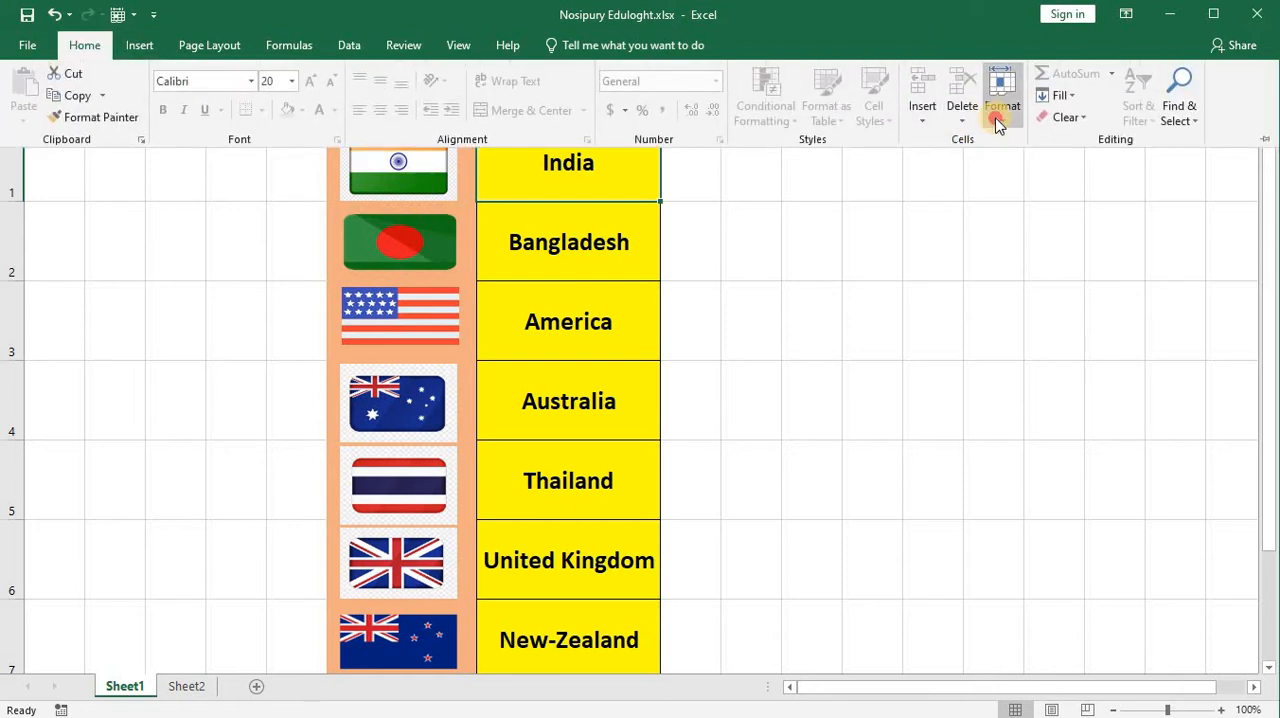
pyautogui.click(997, 121)
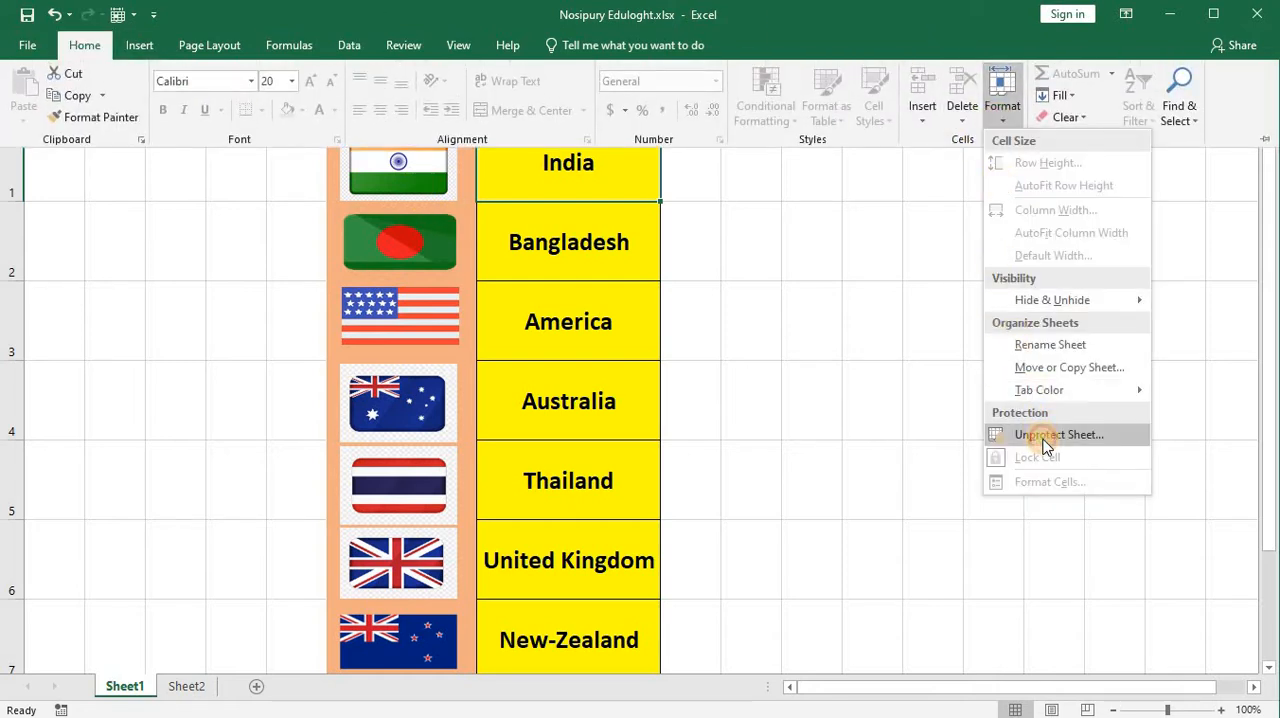
pyautogui.click(1043, 436)
pyautogui.click(186, 686)
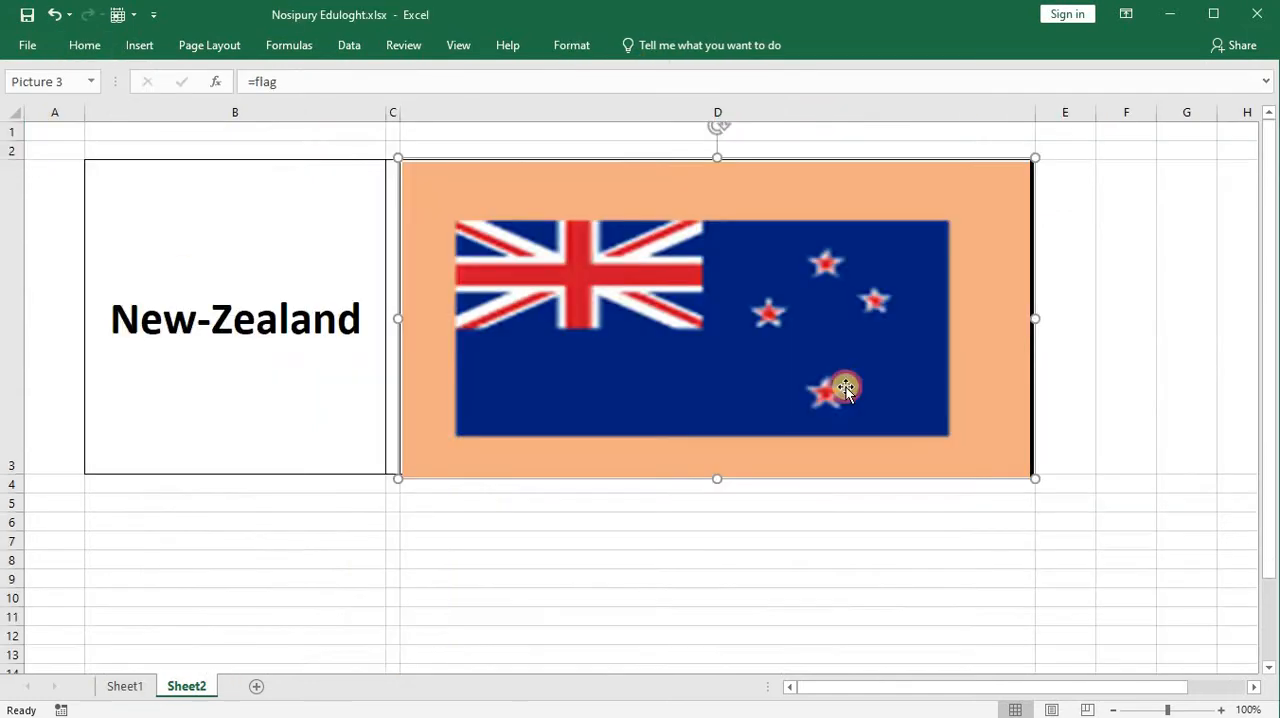
pyautogui.click(845, 388)
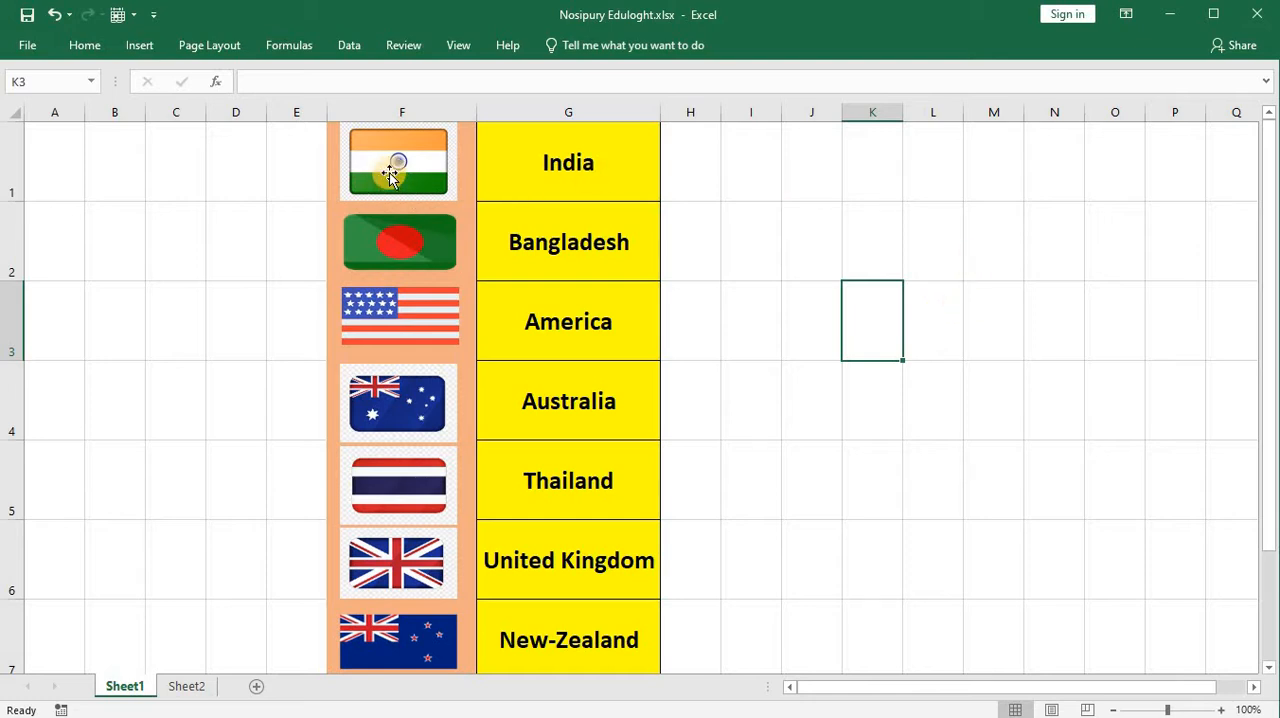
# Step: Check the flag pictures in column F of Sheet1 by selecting India, Bangladesh, America, Australia and Thailand one after another
pyautogui.click(390, 175)
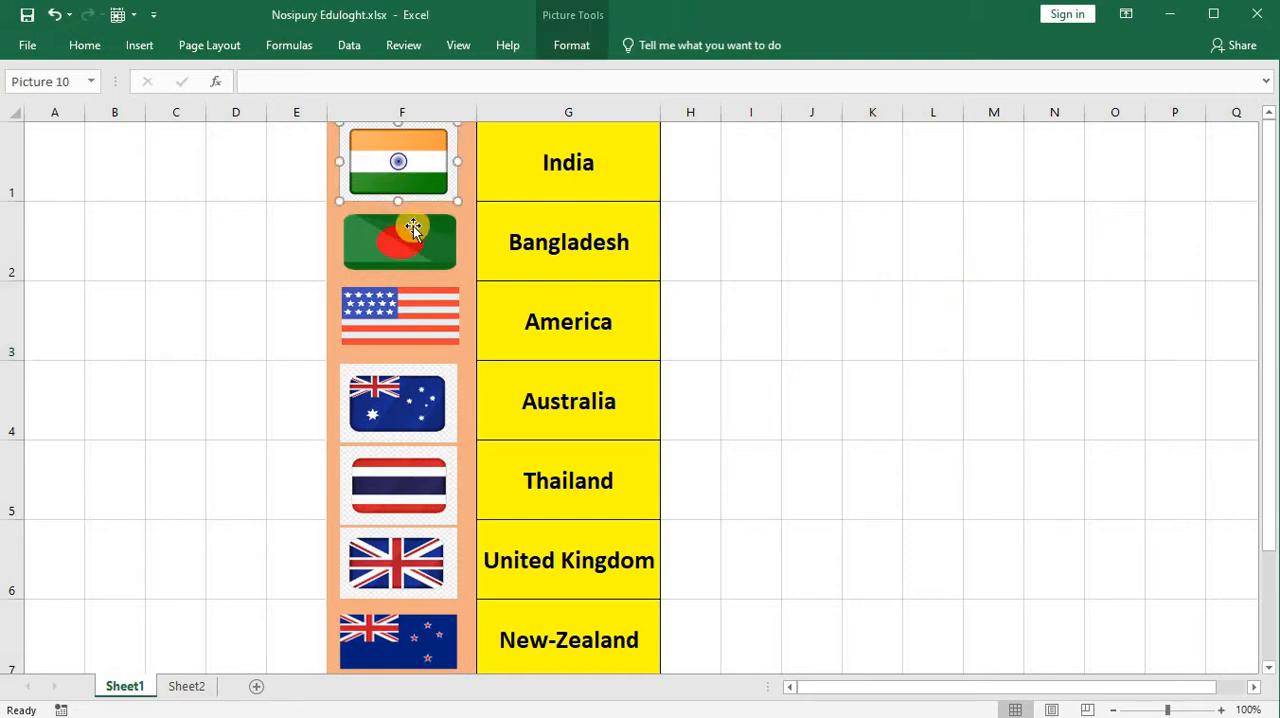
pyautogui.click(420, 238)
pyautogui.click(427, 325)
pyautogui.click(426, 400)
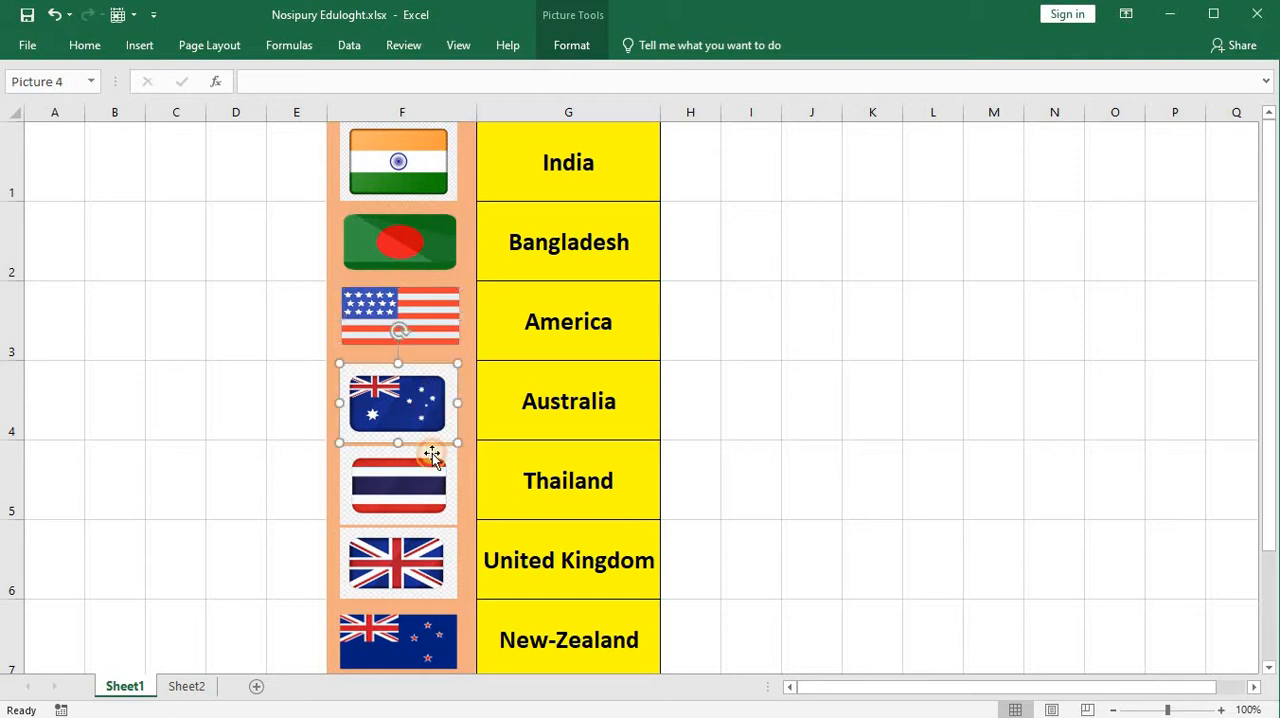
pyautogui.click(427, 471)
pyautogui.click(441, 252)
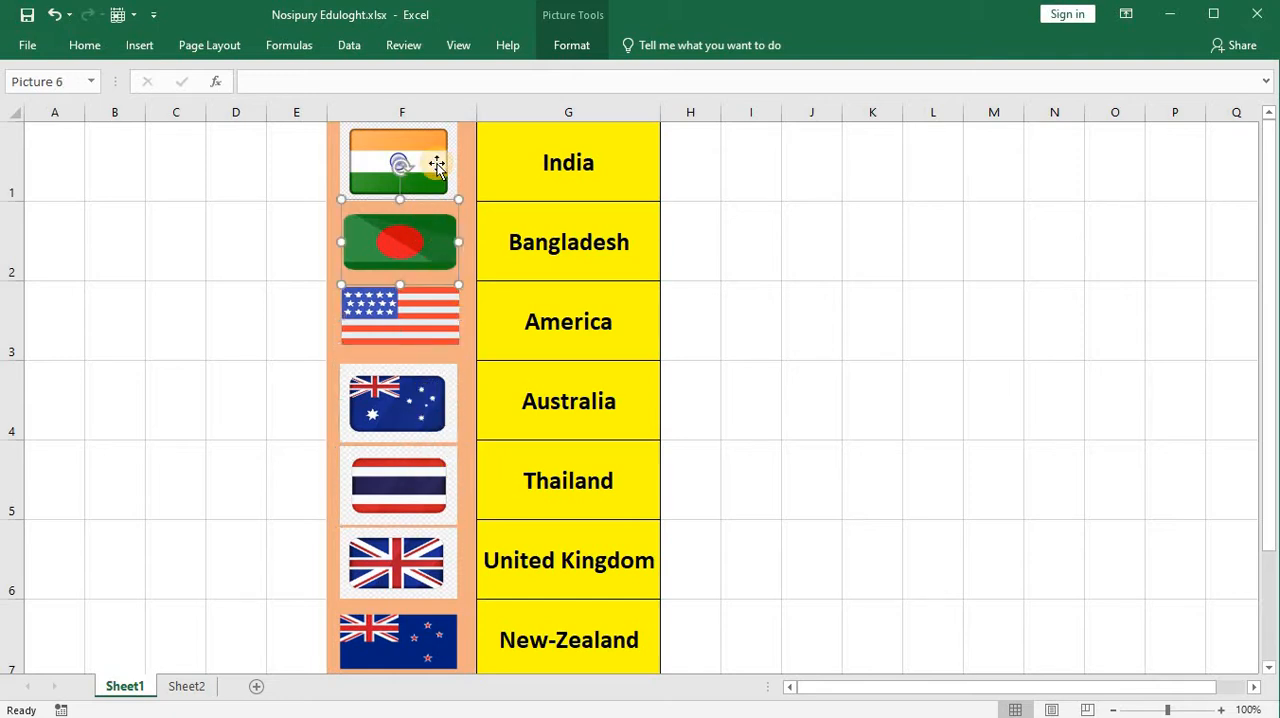
# Step: Open the sheet protection settings for Sheet1 and look through the list of permissions for users
pyautogui.click(435, 168)
pyautogui.click(439, 252)
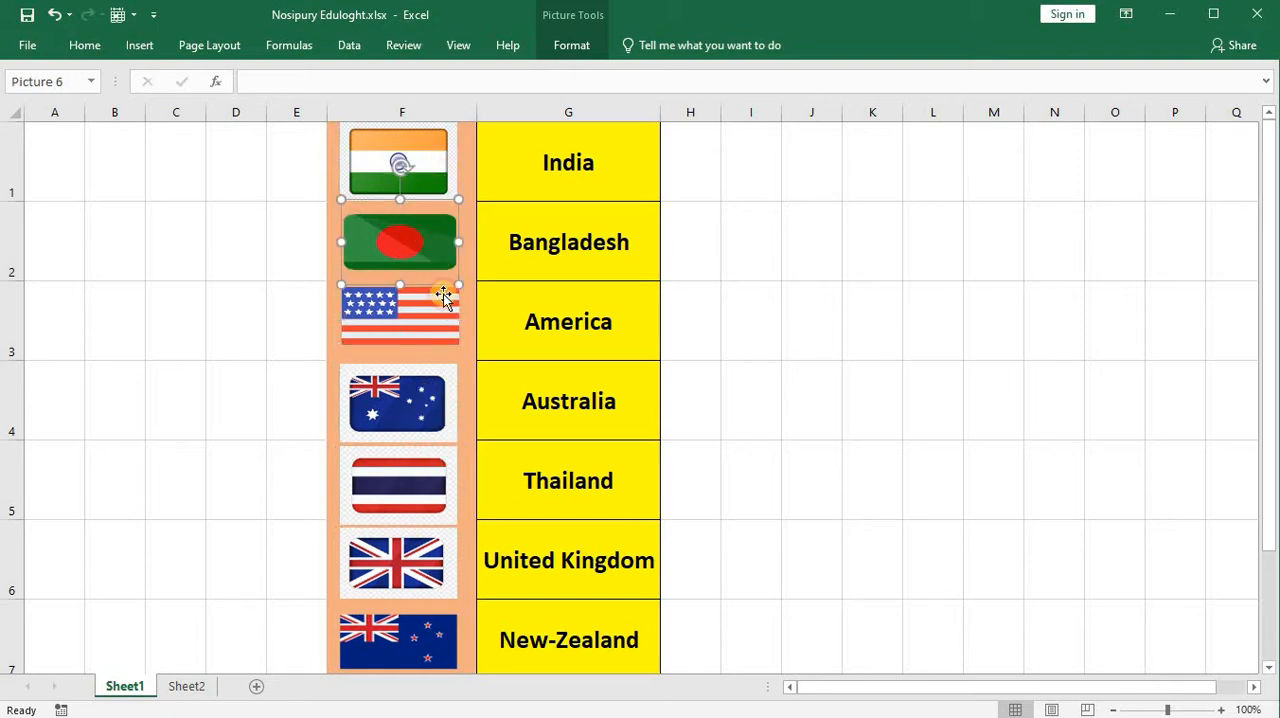
pyautogui.click(85, 45)
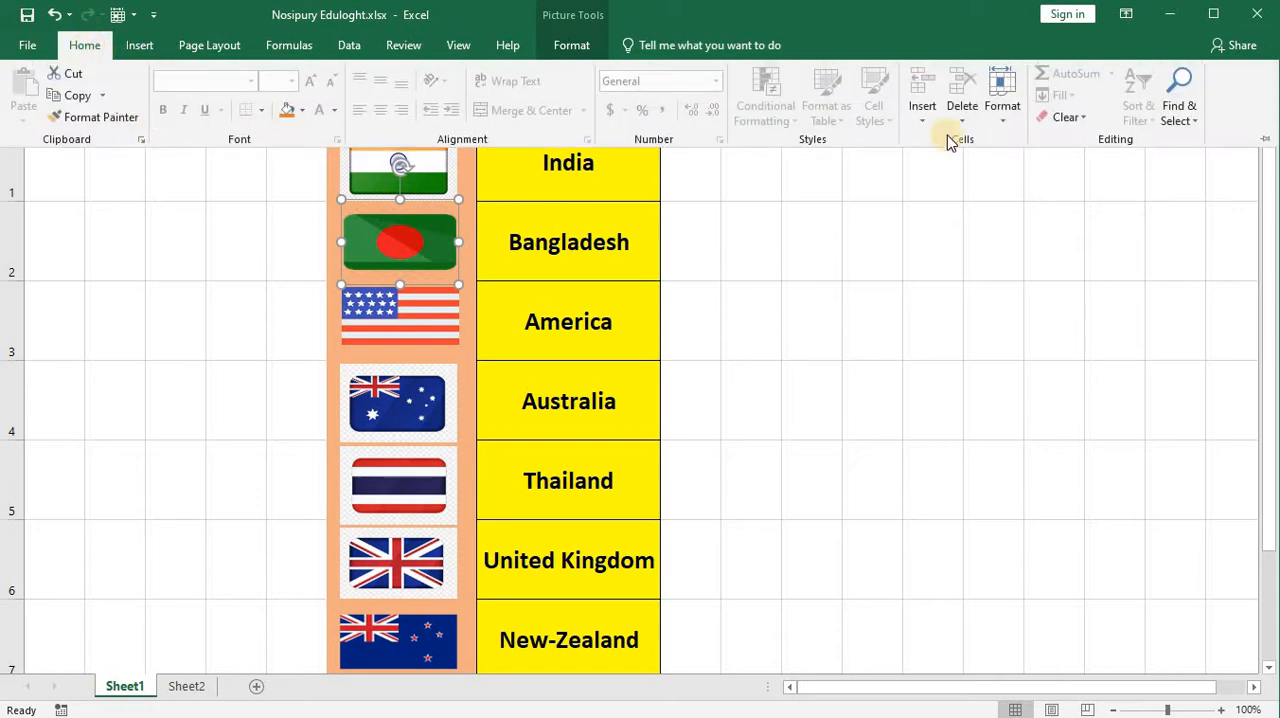
pyautogui.click(997, 119)
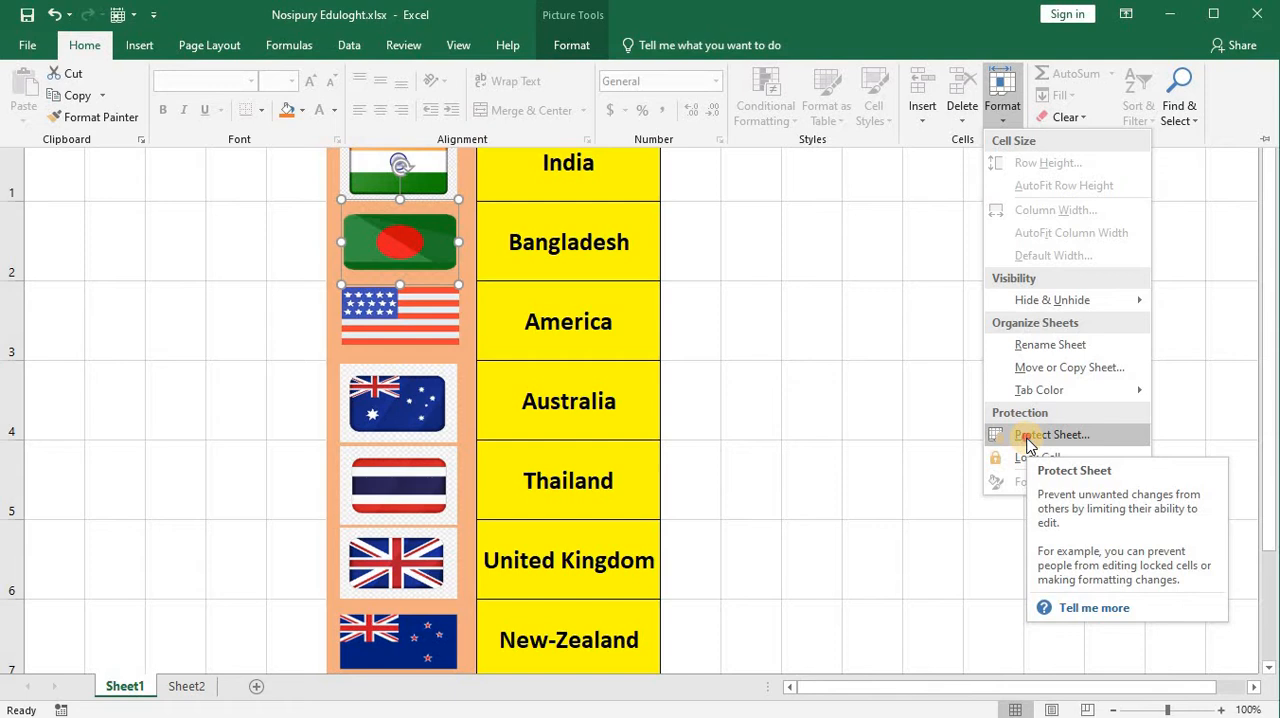
pyautogui.click(1029, 436)
pyautogui.moveTo(797, 162); pyautogui.dragTo(973, 141)
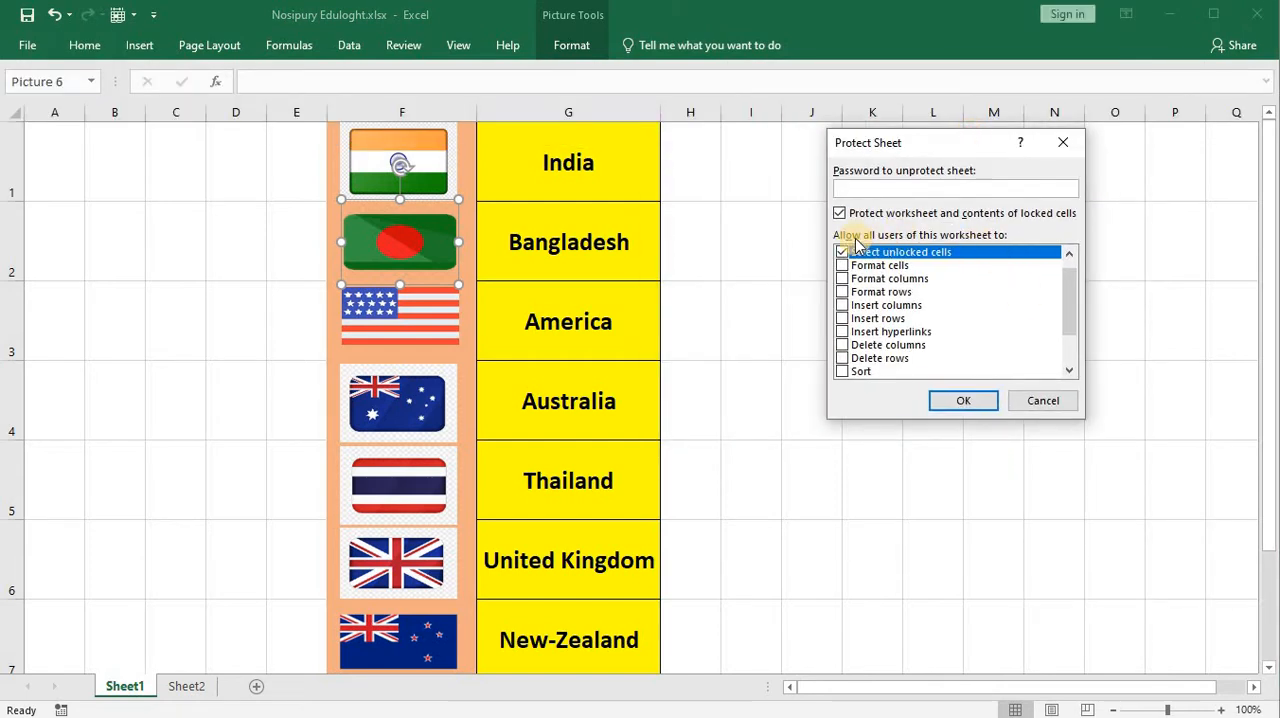
pyautogui.scroll(-2, 845, 303)
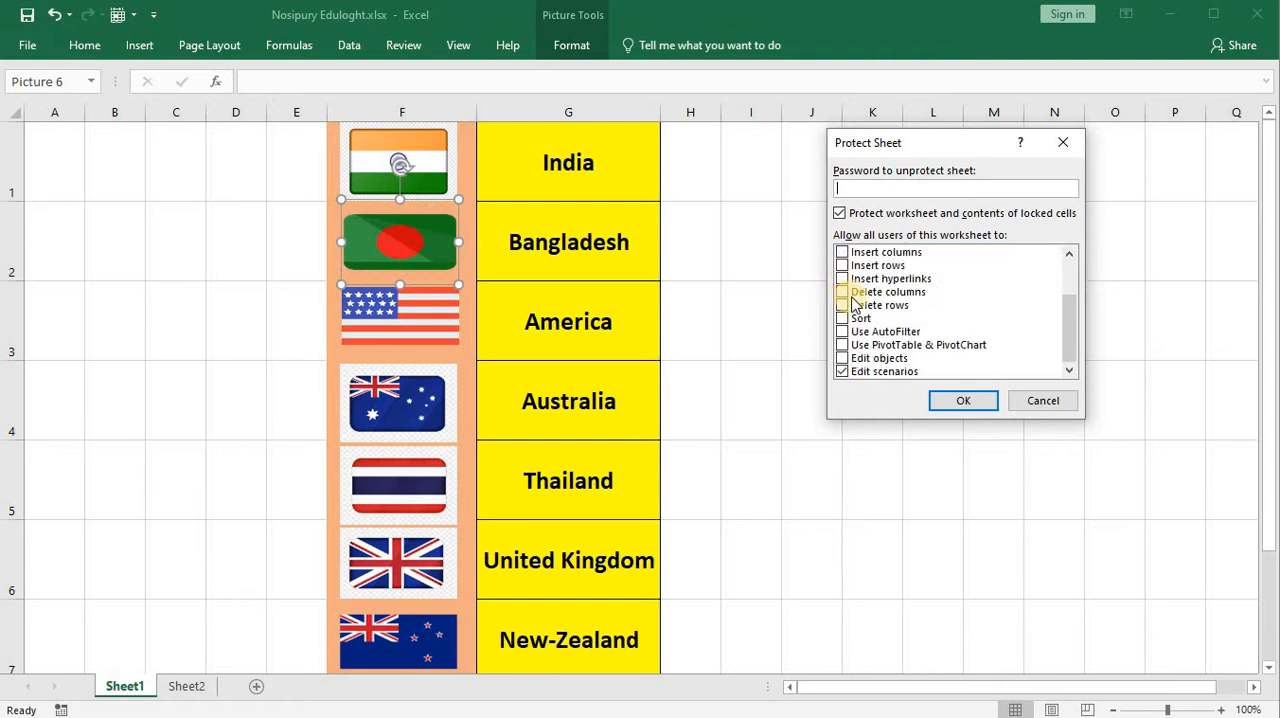
pyautogui.scroll(2, 855, 305)
pyautogui.scroll(-2, 857, 297)
pyautogui.scroll(2, 857, 292)
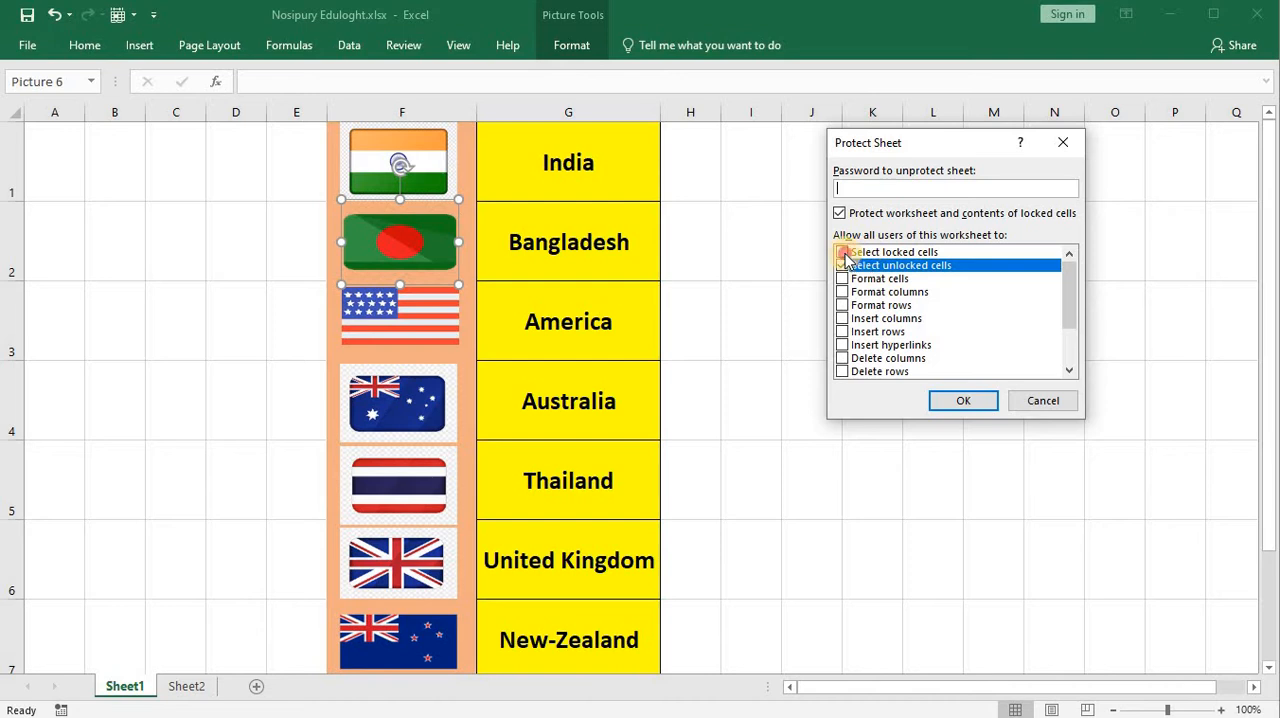
# Step: Protect Sheet1 without a password, disallowing Select locked cells and allowing Edit objects
pyautogui.click(843, 253)
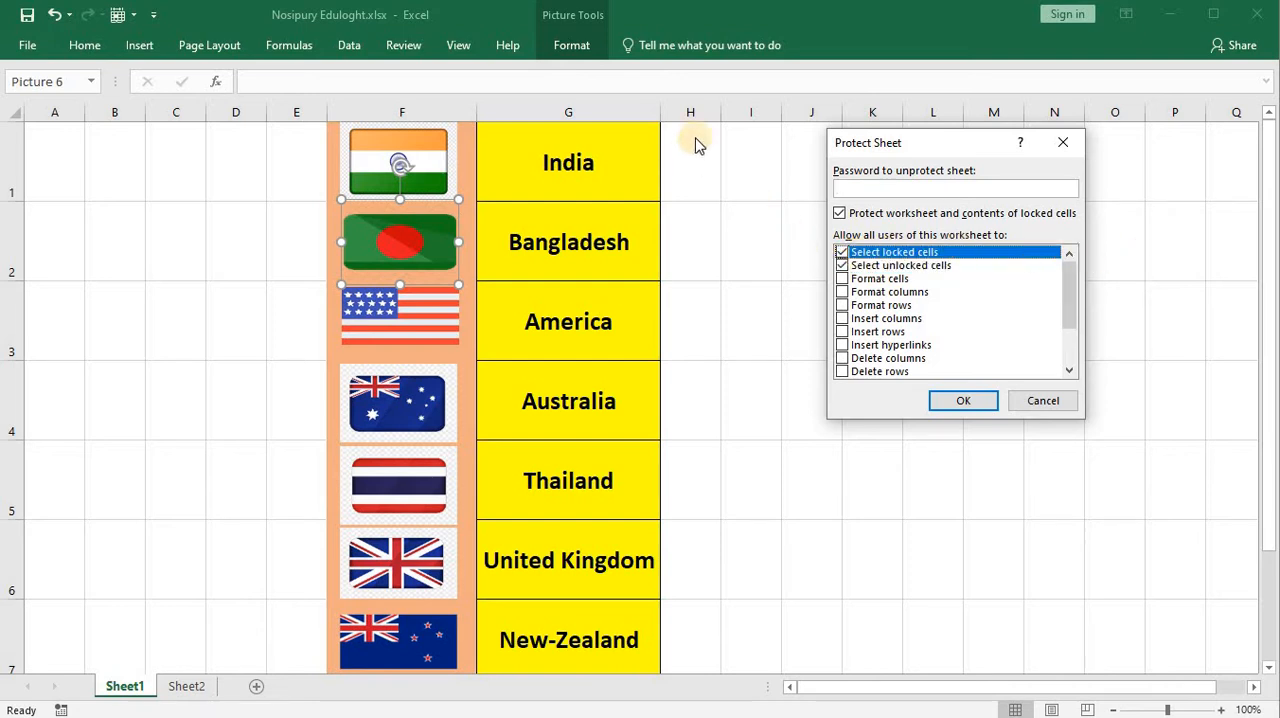
pyautogui.click(842, 254)
pyautogui.scroll(-2, 931, 290)
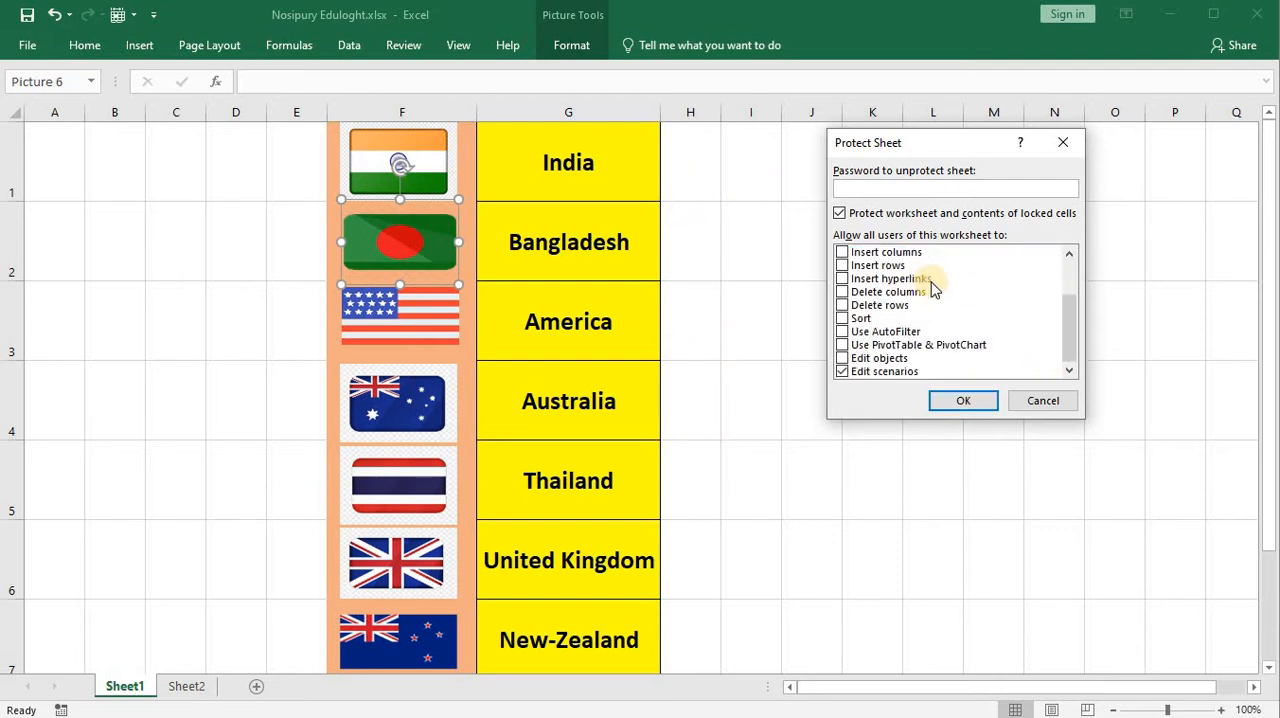
pyautogui.click(843, 359)
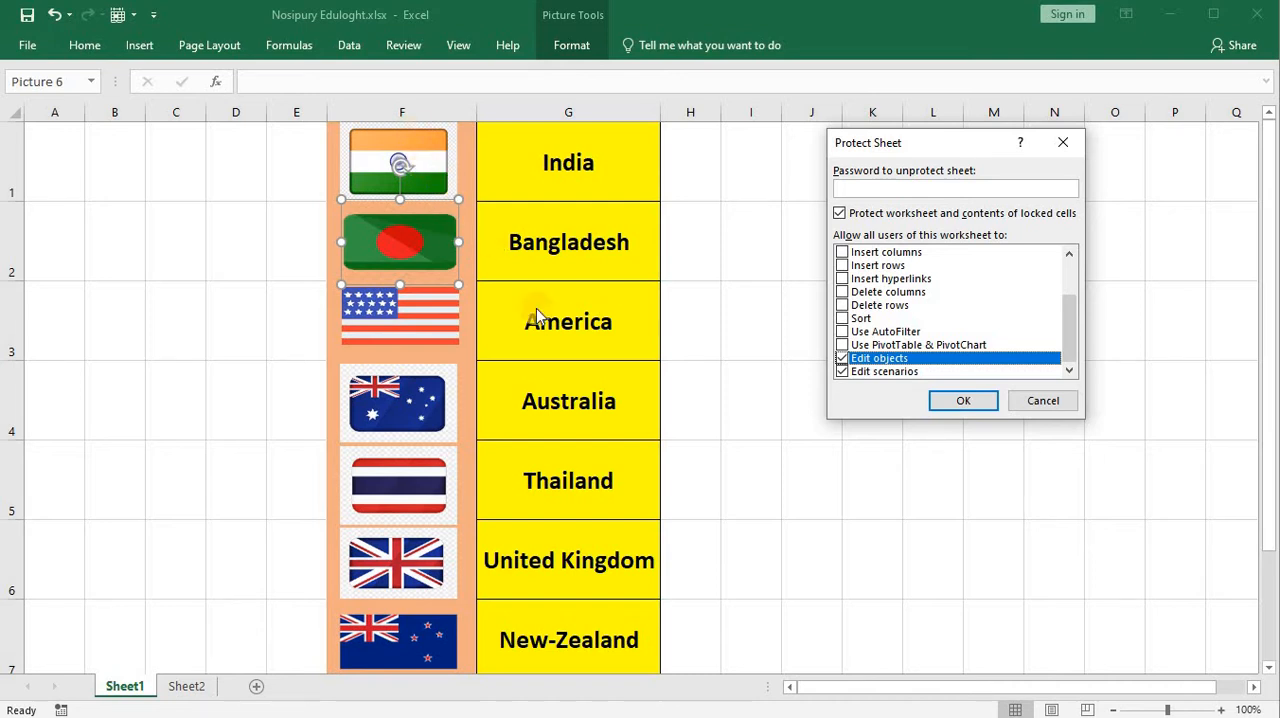
pyautogui.click(963, 401)
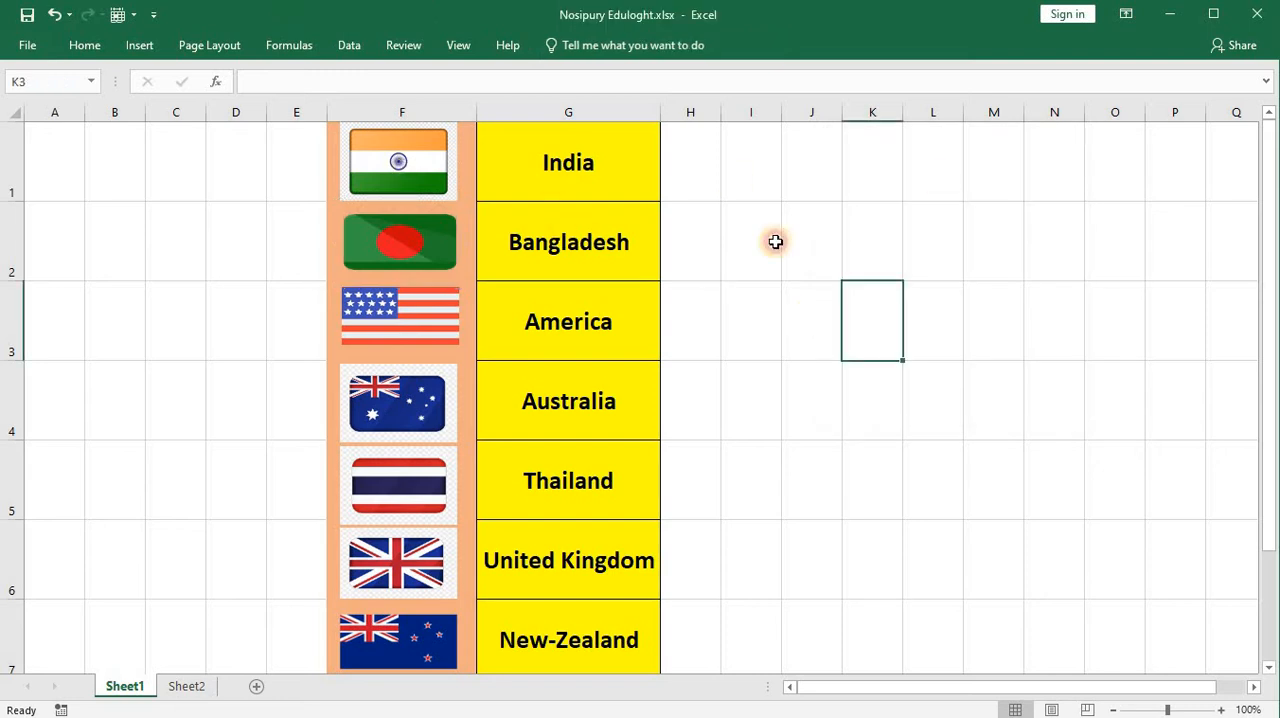
# Step: Shift the India flag picture in column F very slightly and remove the protection from Sheet1
pyautogui.click(423, 178)
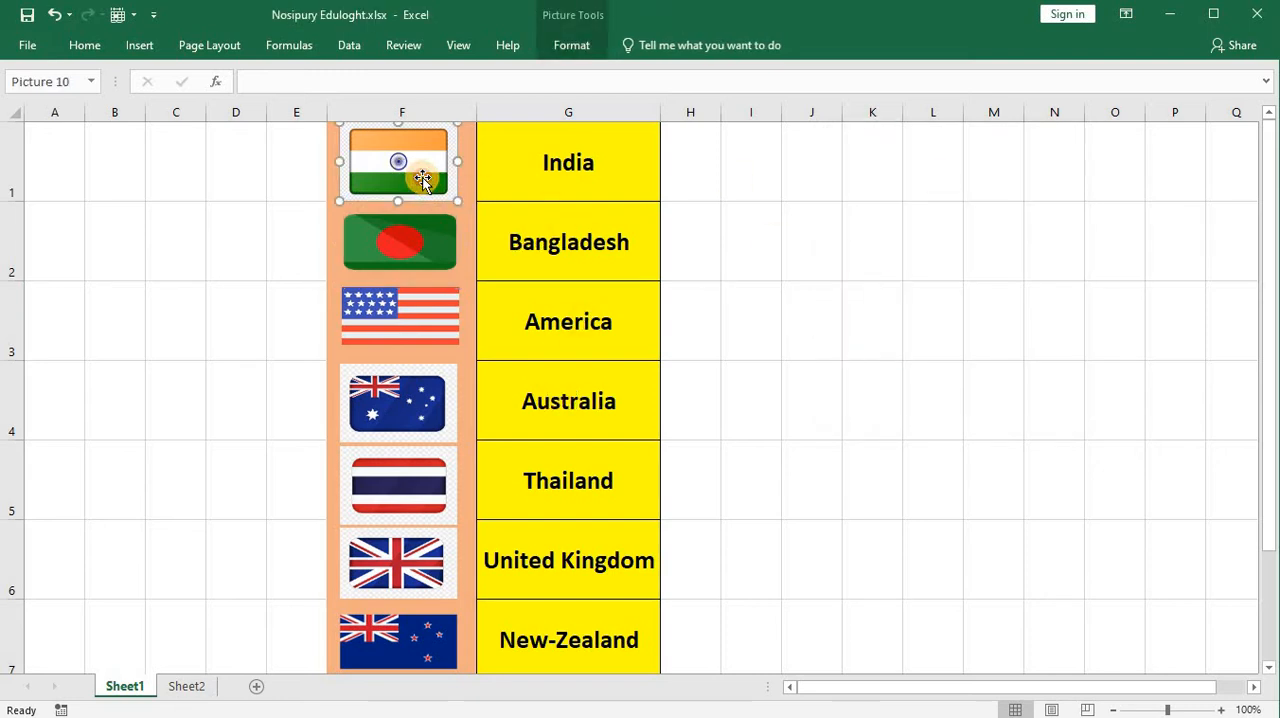
pyautogui.moveTo(394, 172)
pyautogui.mouseDown()
pyautogui.moveTo(427, 170)
pyautogui.moveTo(395, 170)
pyautogui.mouseUp()
pyautogui.click(85, 45)
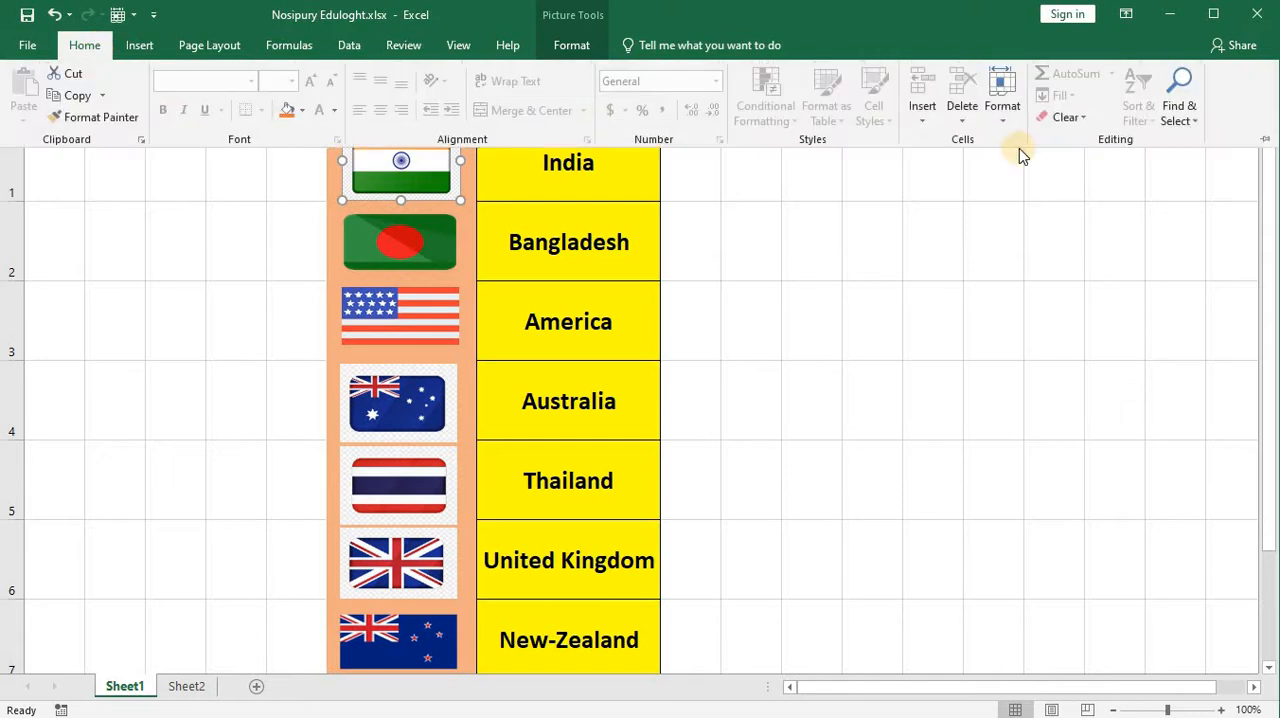
pyautogui.click(1008, 121)
pyautogui.click(1028, 434)
# Step: Protect Sheet1 without a password, disallowing Edit objects and Edit scenarios, and try to select the Bangladesh flag picture
pyautogui.click(1008, 124)
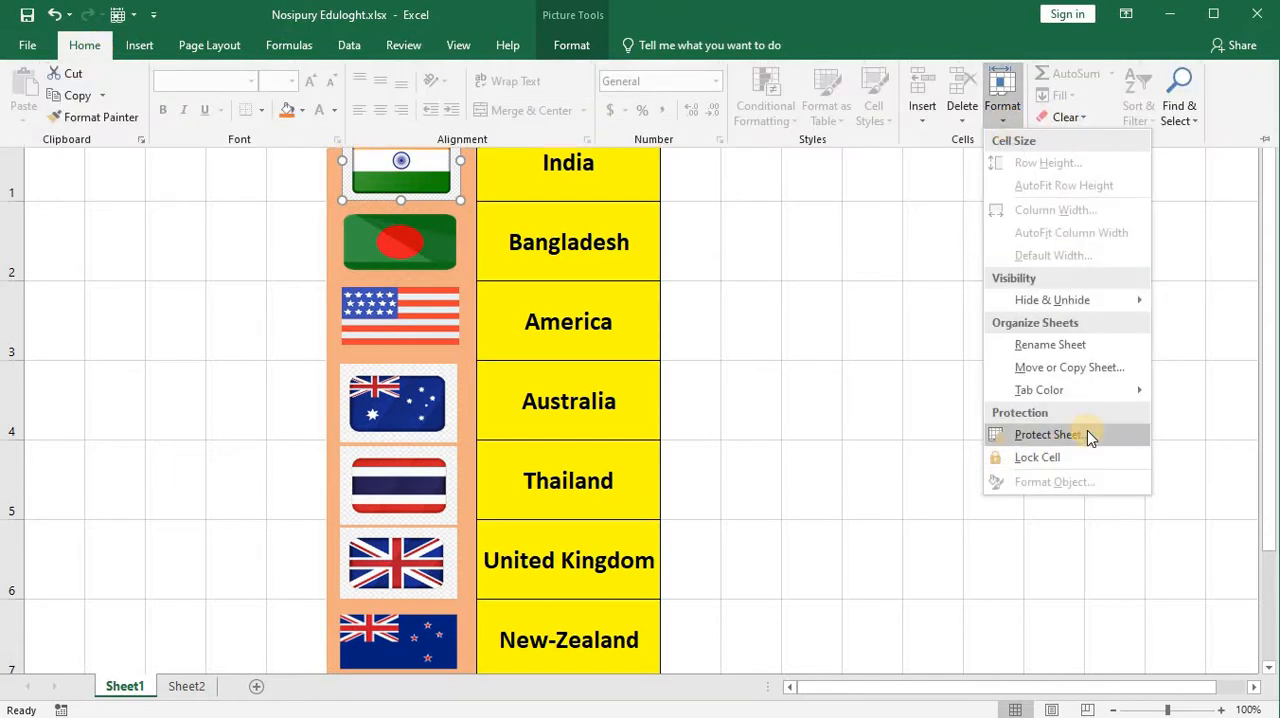
pyautogui.click(1088, 435)
pyautogui.scroll(-2, 869, 330)
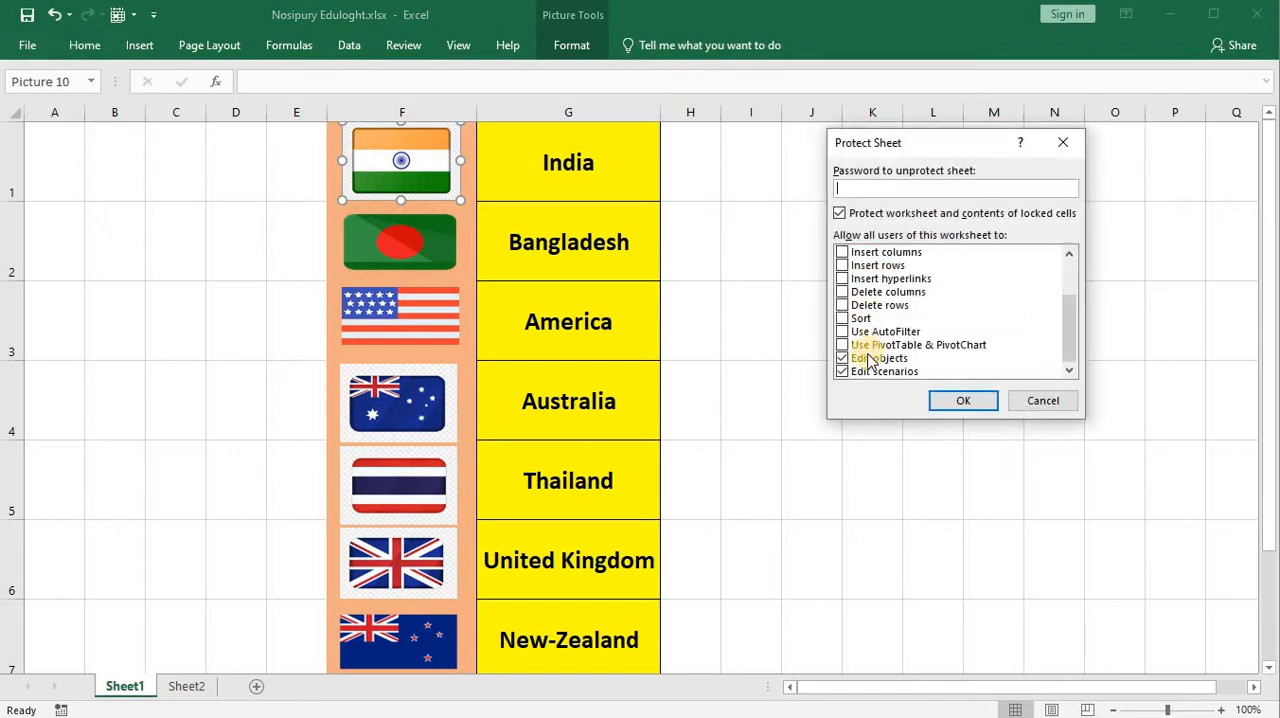
pyautogui.click(843, 358)
pyautogui.click(842, 372)
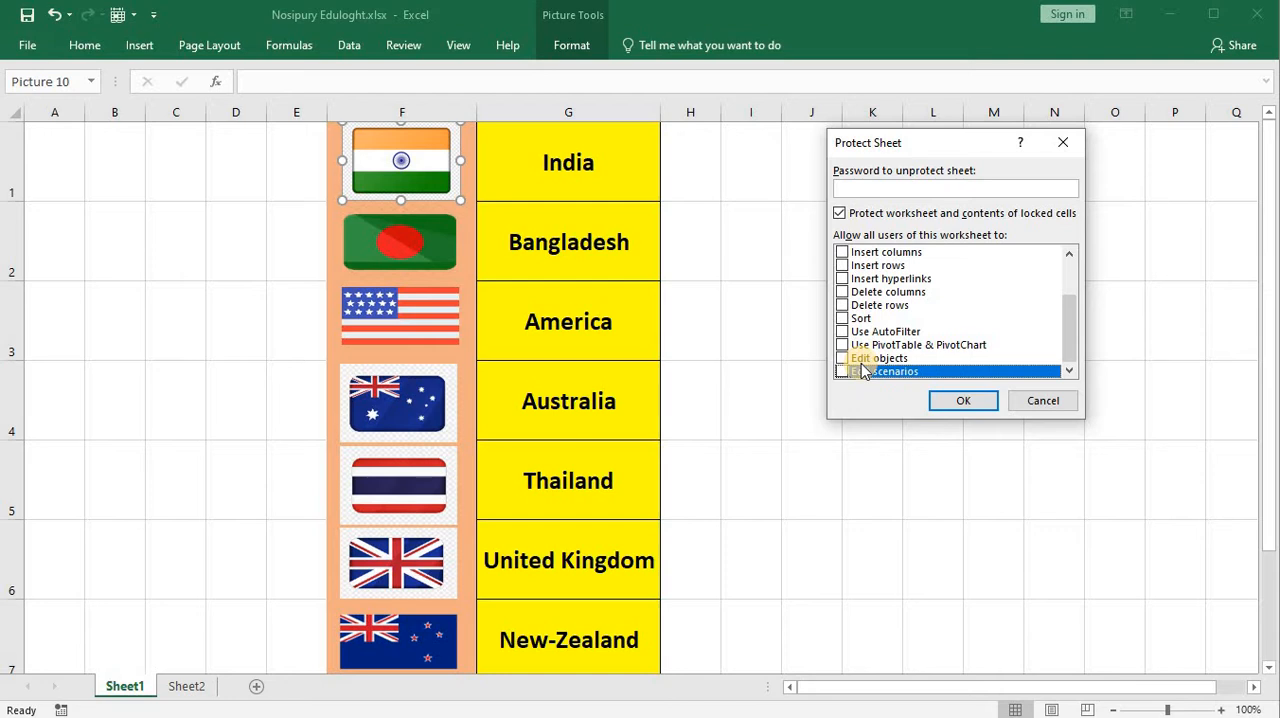
pyautogui.click(950, 402)
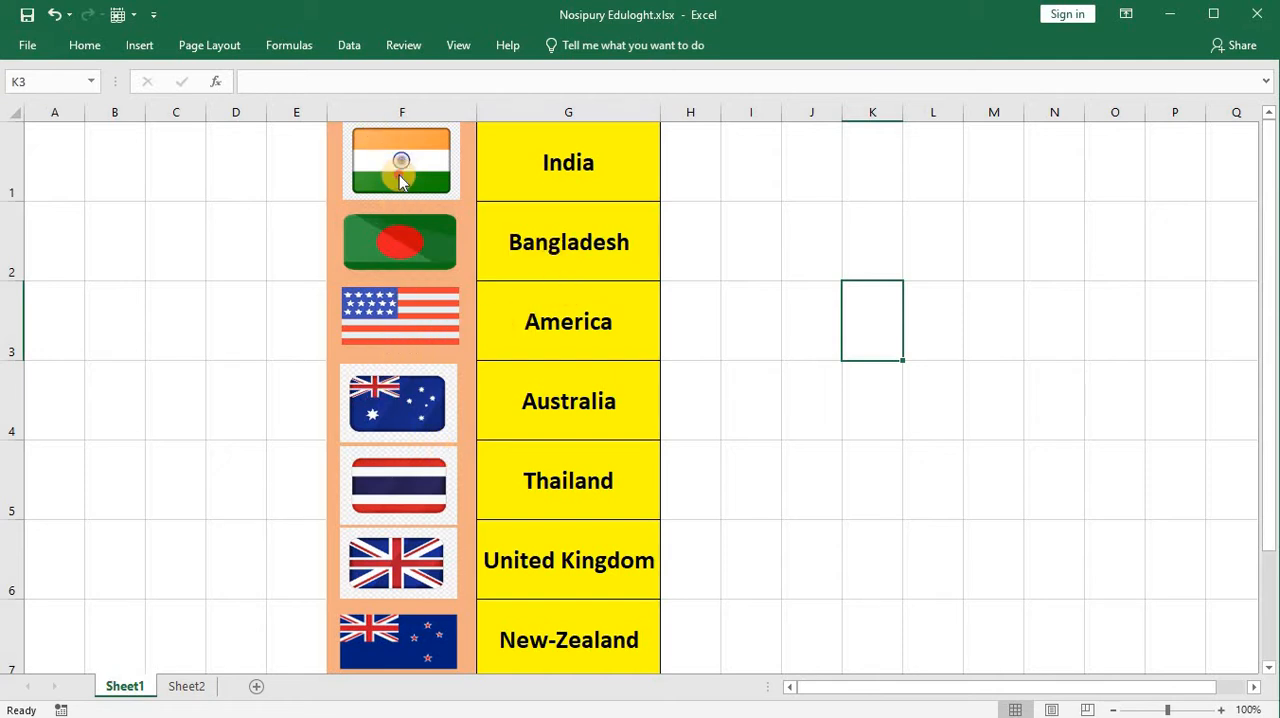
pyautogui.click(410, 235)
pyautogui.click(391, 232)
# Step: Choose Bangladesh and then Australia from the country drop-down in cell B3 of Sheet2
pyautogui.click(188, 689)
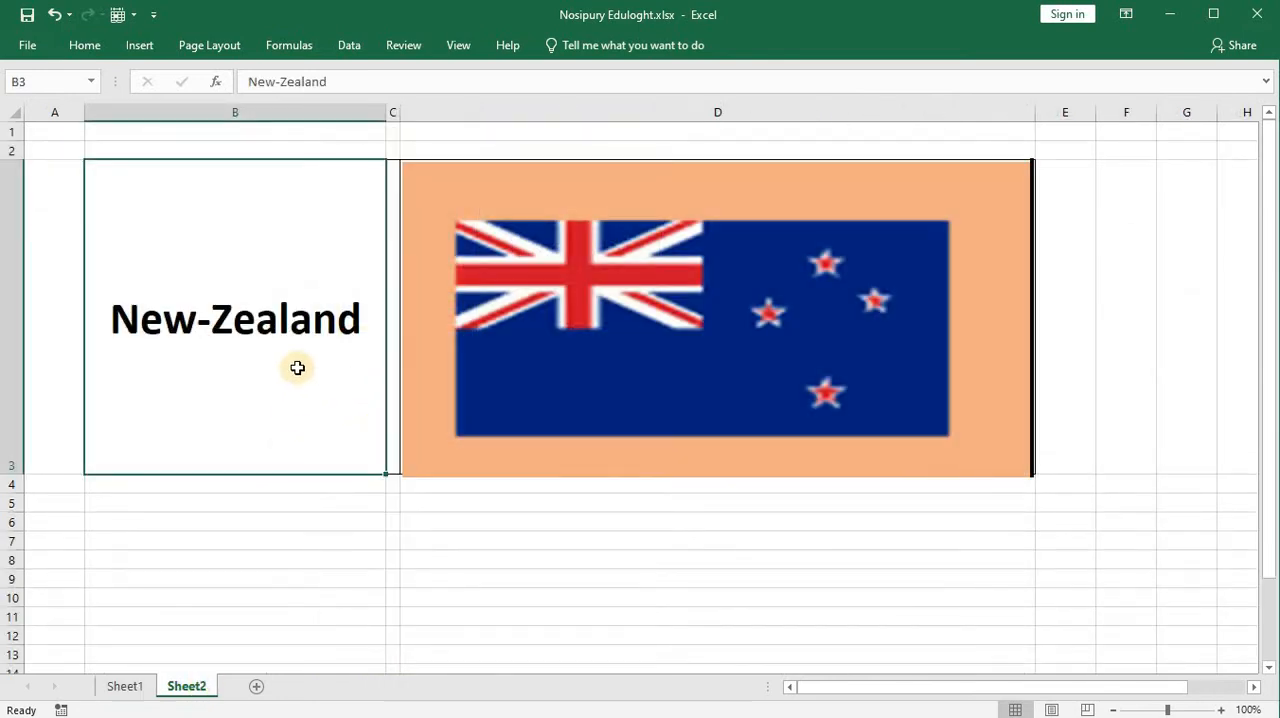
pyautogui.click(394, 470)
pyautogui.click(358, 491)
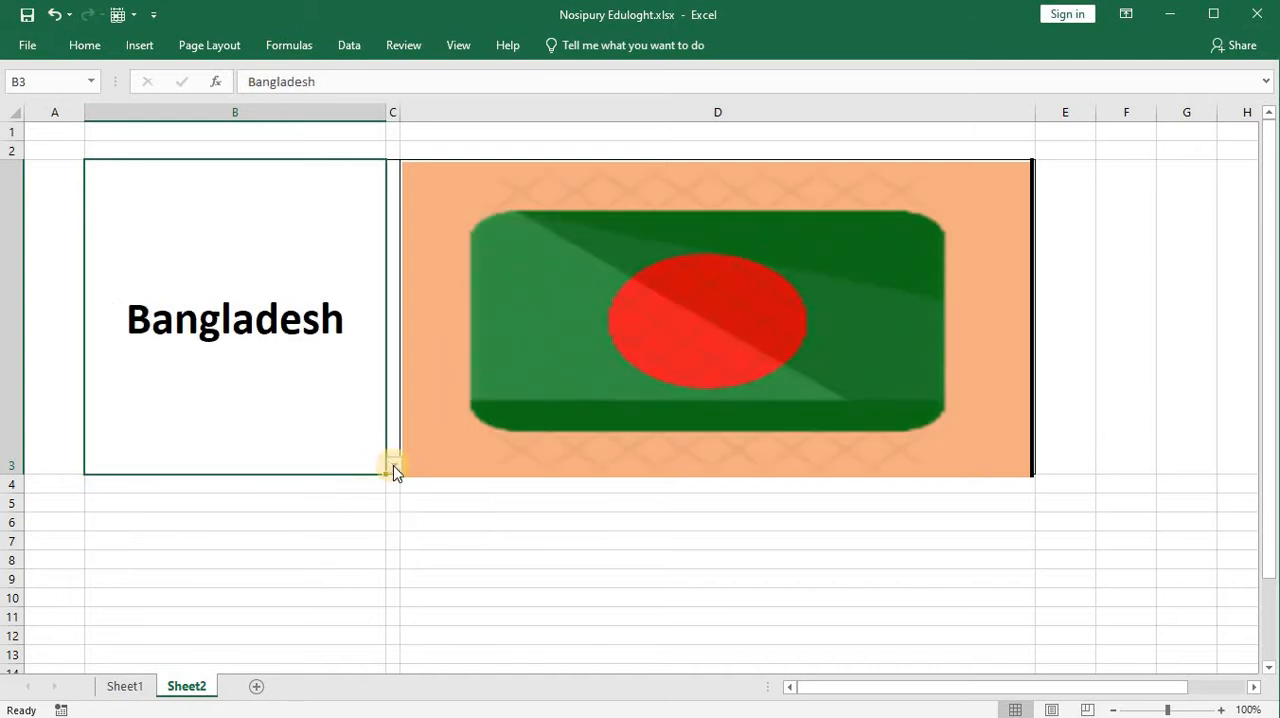
pyautogui.click(394, 466)
pyautogui.click(357, 513)
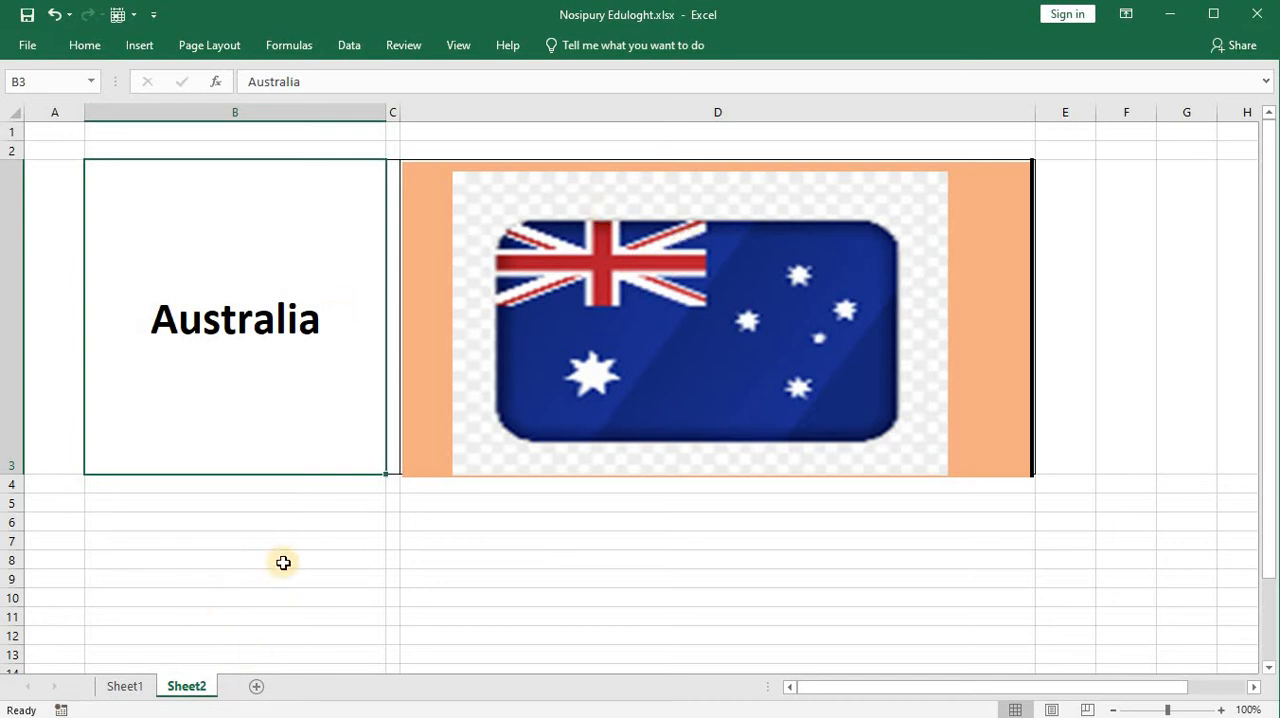
# Step: Add a new blank worksheet after Sheet2 and compare it with Sheet1
pyautogui.click(258, 689)
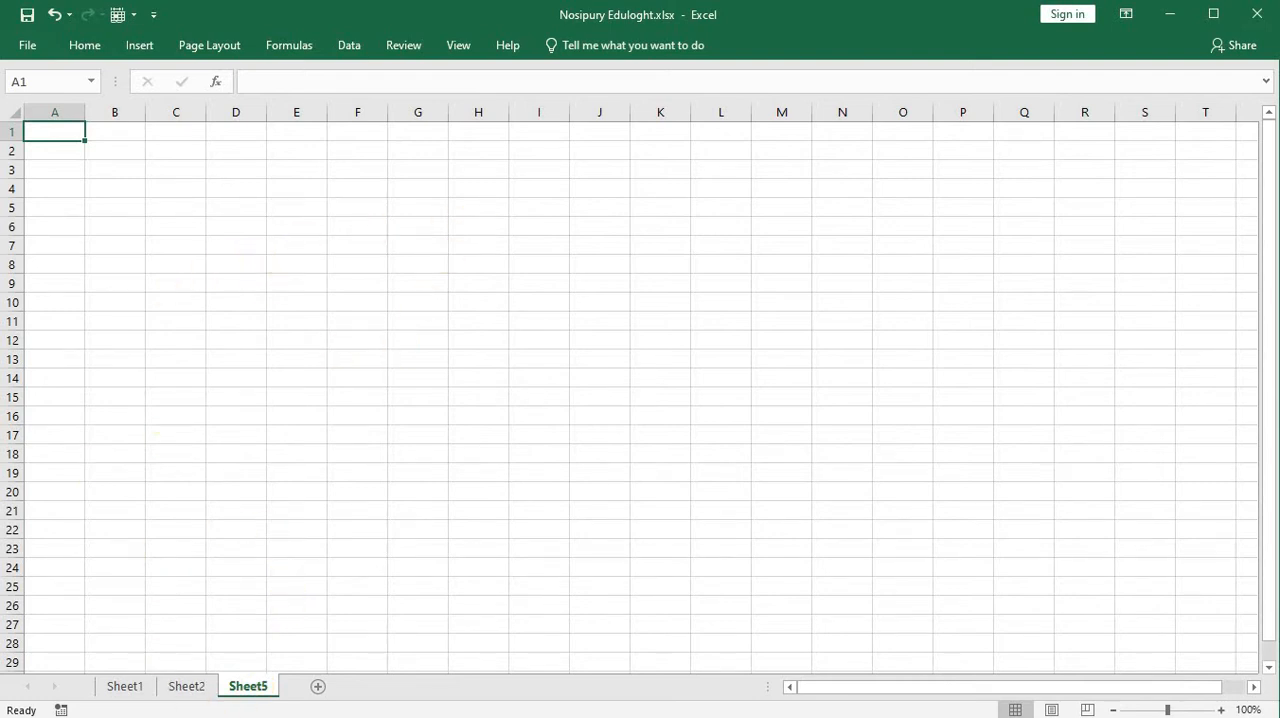
pyautogui.click(136, 694)
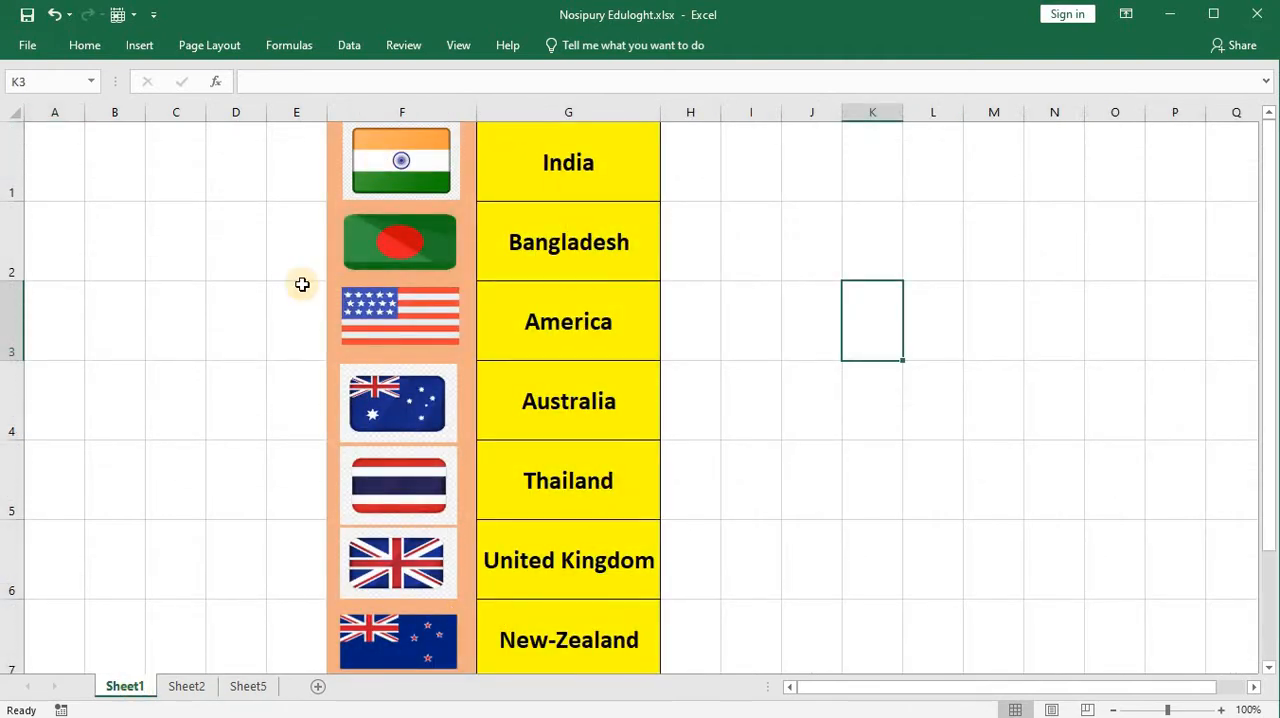
pyautogui.click(249, 690)
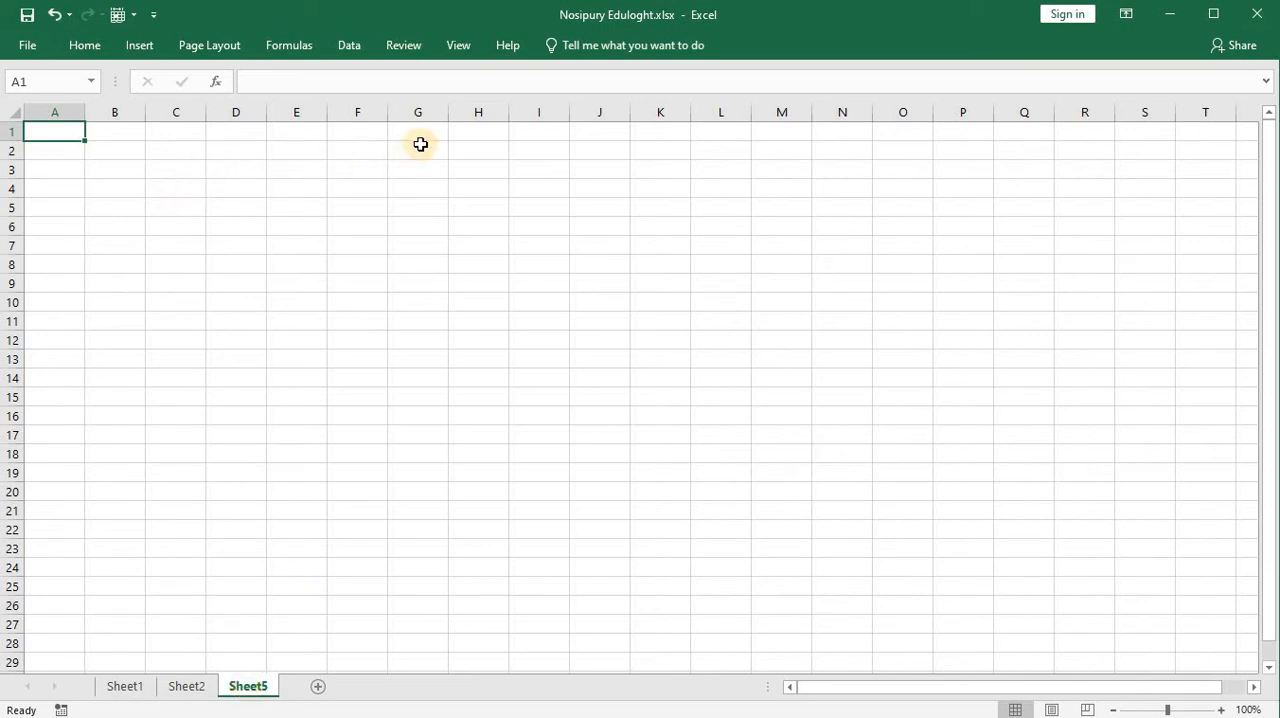
# Step: Copy the country names in G1:G7 of Sheet1 and paste them into Sheet5 starting at cell E1
pyautogui.click(136, 688)
pyautogui.moveTo(617, 140); pyautogui.dragTo(603, 574)
pyautogui.hotkey('ctrl', 'c')
pyautogui.rightClick(628, 288)
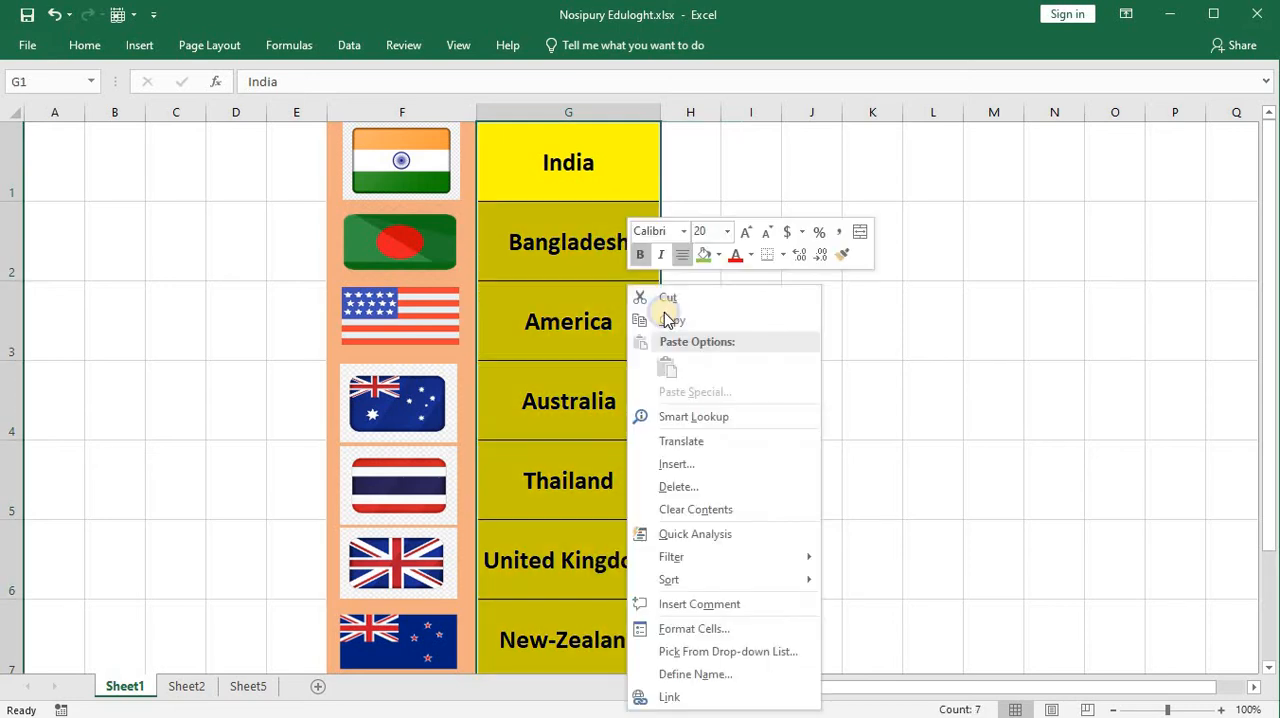
pyautogui.click(670, 320)
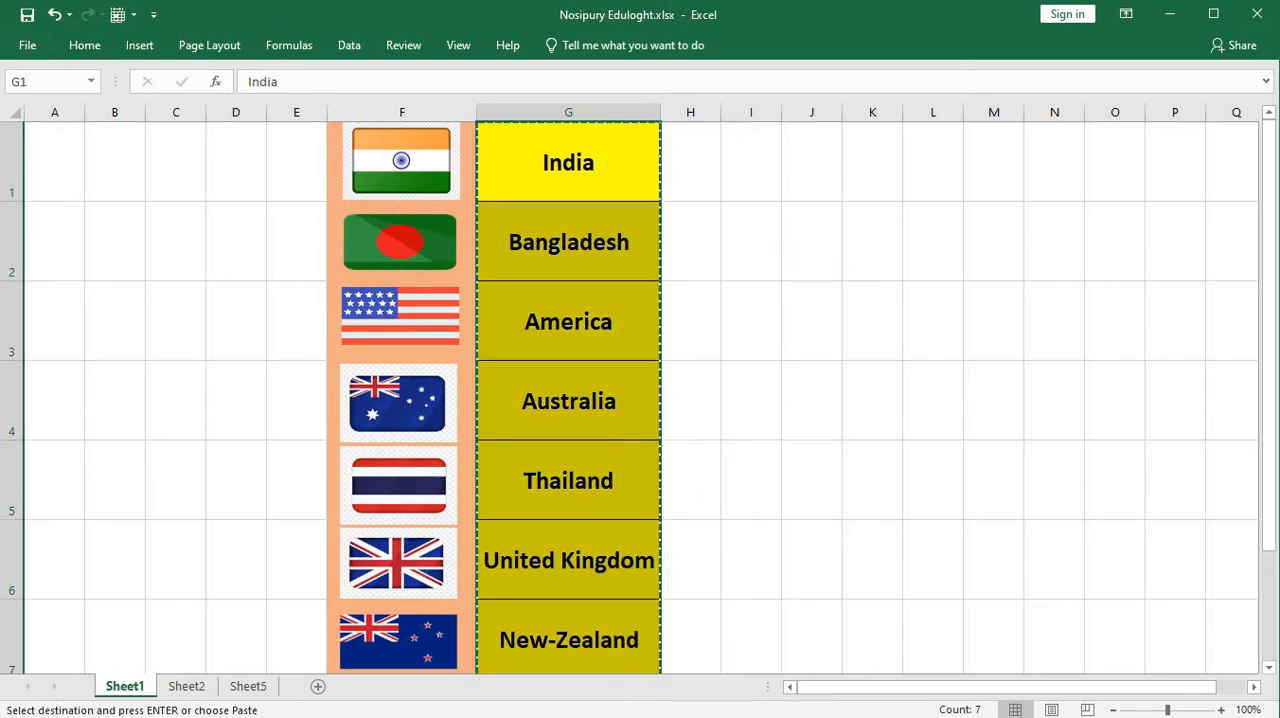
pyautogui.click(248, 686)
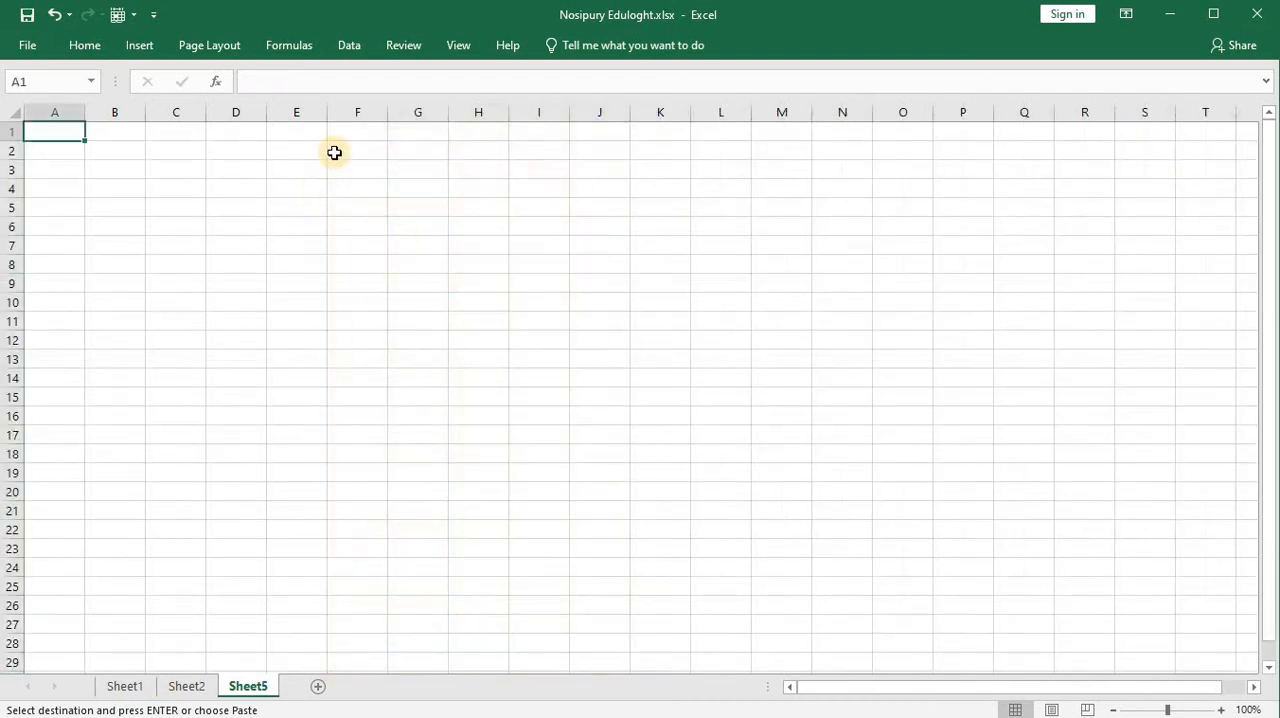
pyautogui.click(311, 134)
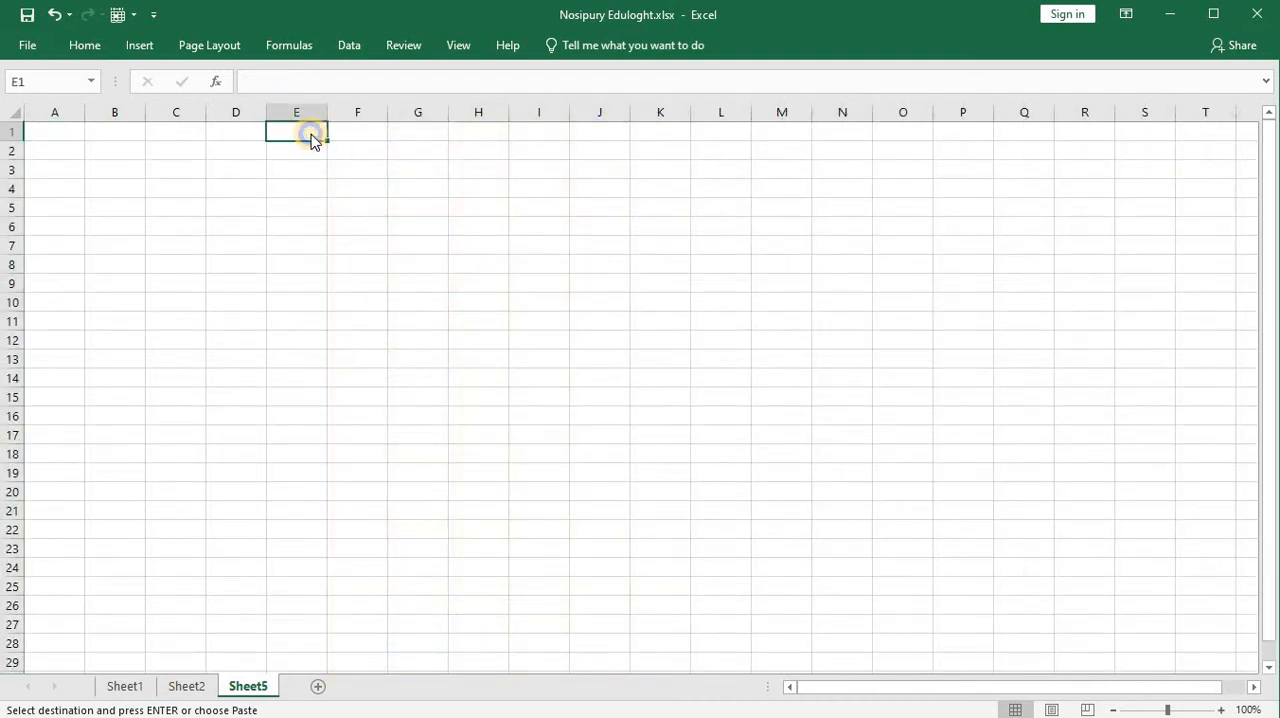
pyautogui.rightClick(311, 134)
pyautogui.click(352, 216)
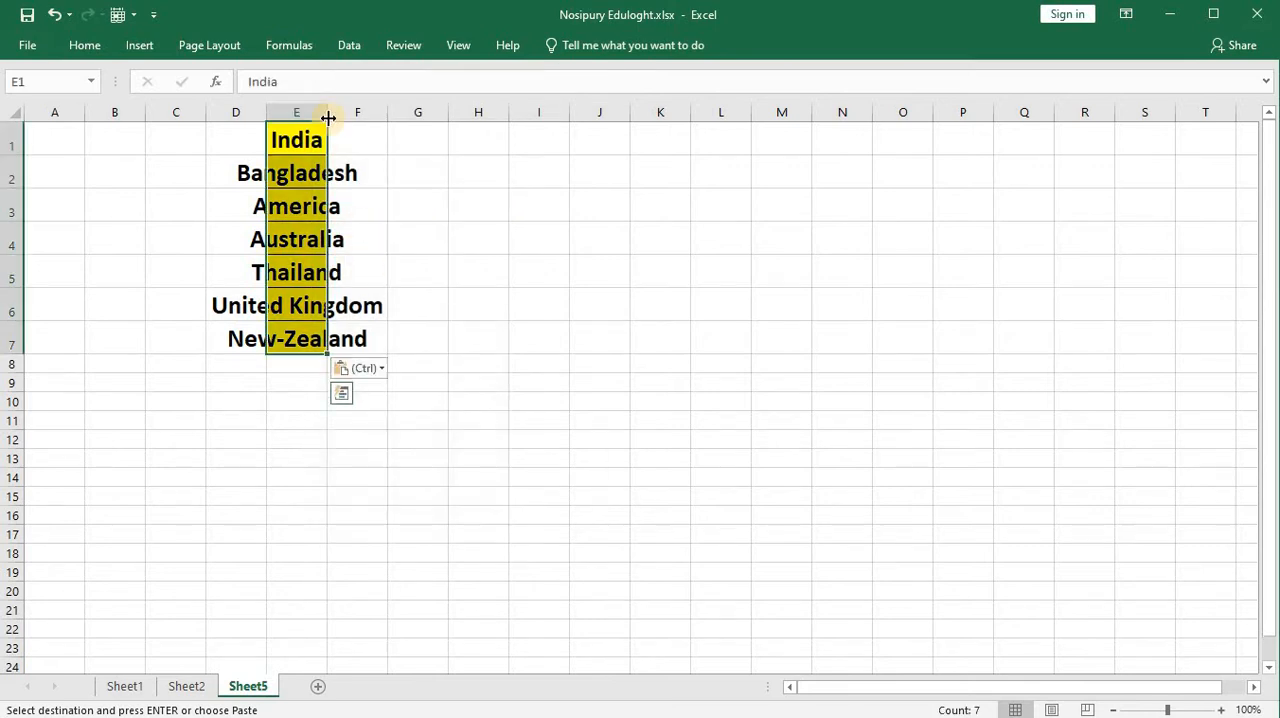
# Step: Set the height of rows 1 to 7 on Sheet5 to 63
pyautogui.click(408, 135)
pyautogui.moveTo(420, 312); pyautogui.dragTo(423, 349)
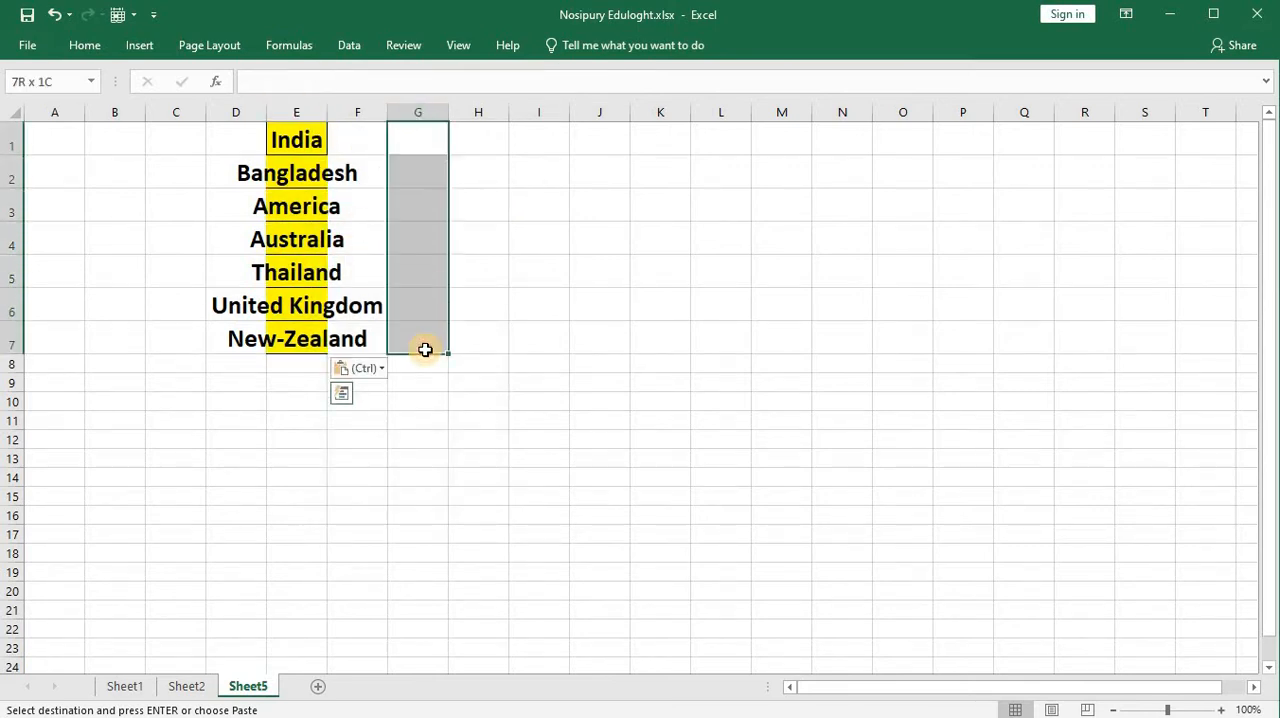
pyautogui.click(100, 48)
pyautogui.click(1002, 100)
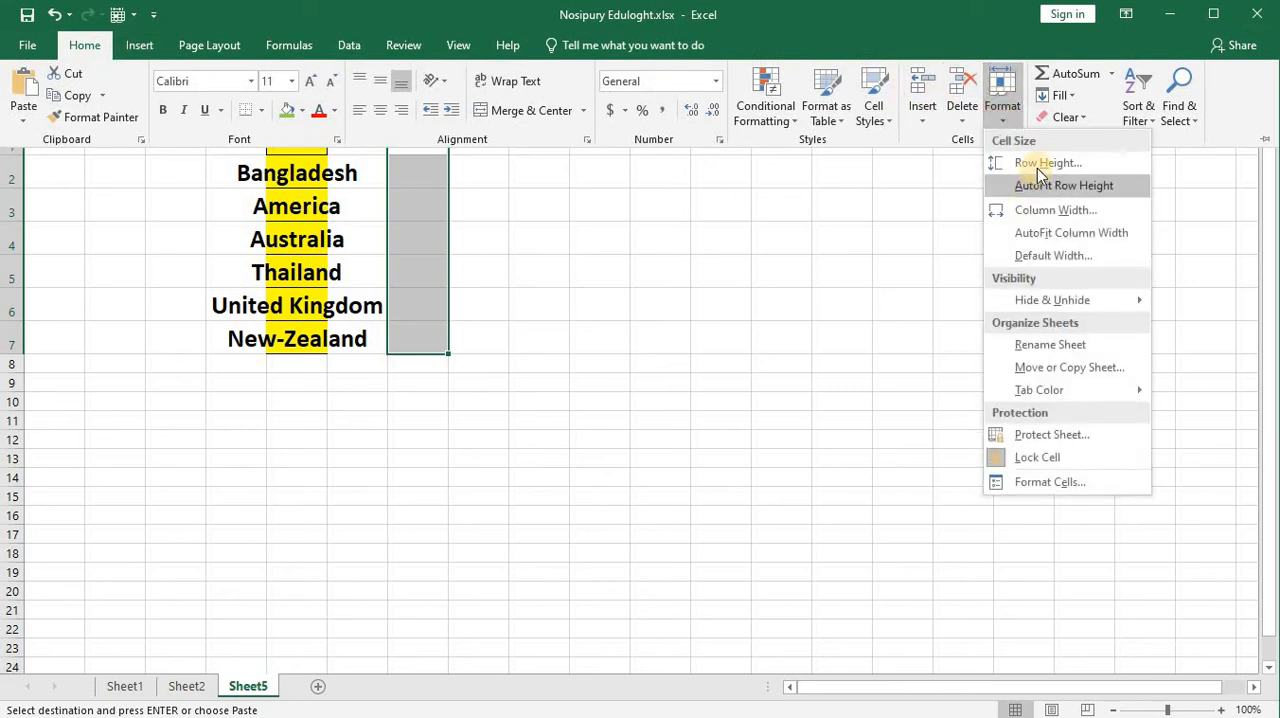
pyautogui.click(1040, 162)
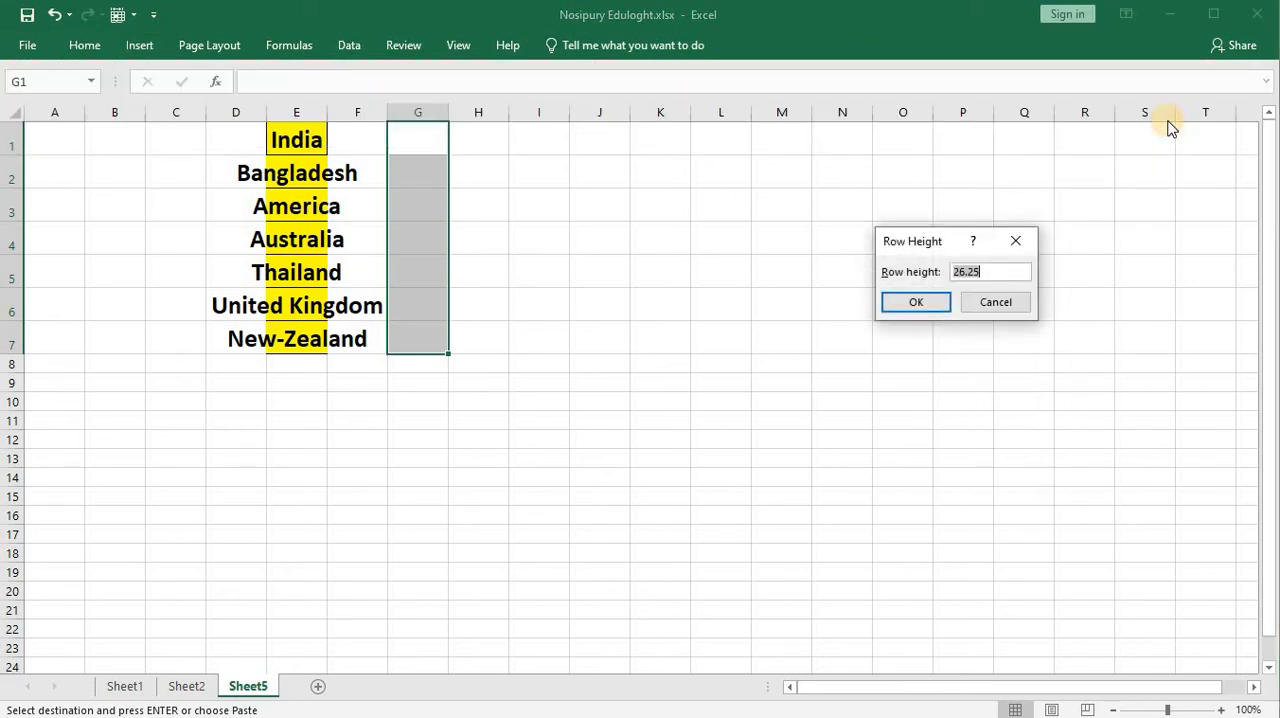
pyautogui.write('63')
pyautogui.press('Return')
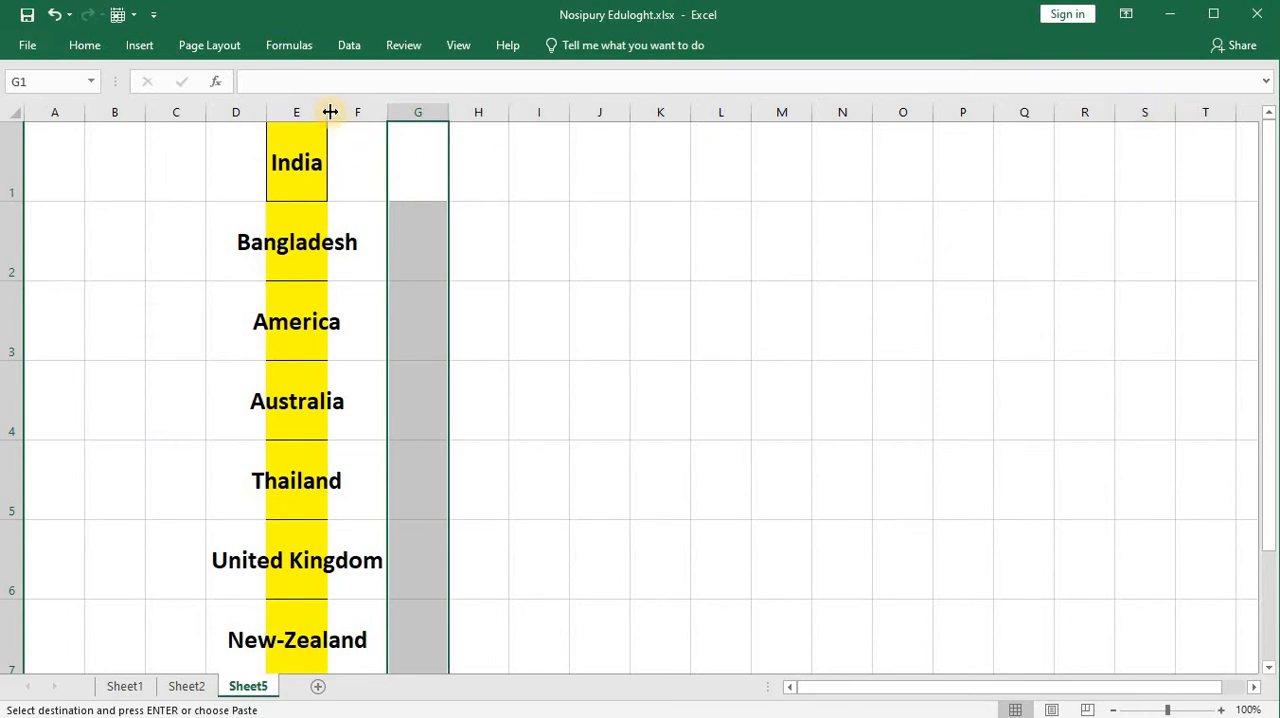
# Step: Widen column E of Sheet5 so the country names fit, and widen the empty column D beside it
pyautogui.moveTo(330, 111); pyautogui.dragTo(557, 110)
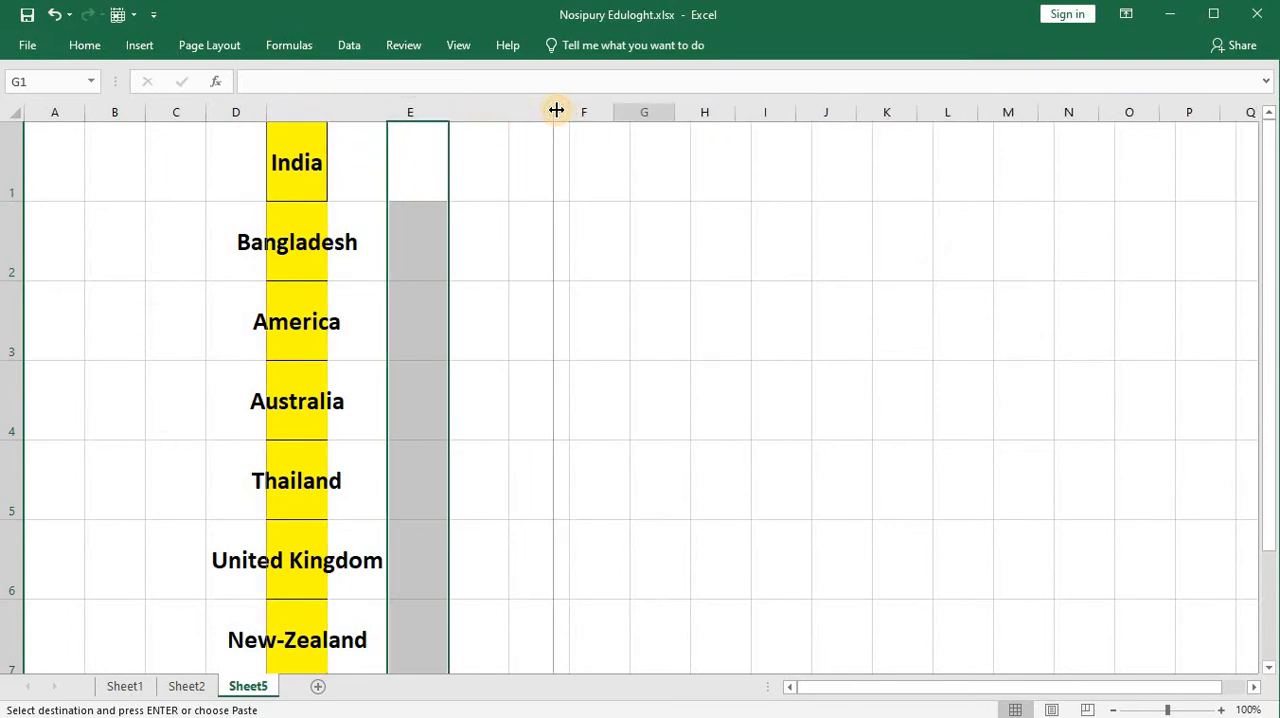
pyautogui.click(252, 138)
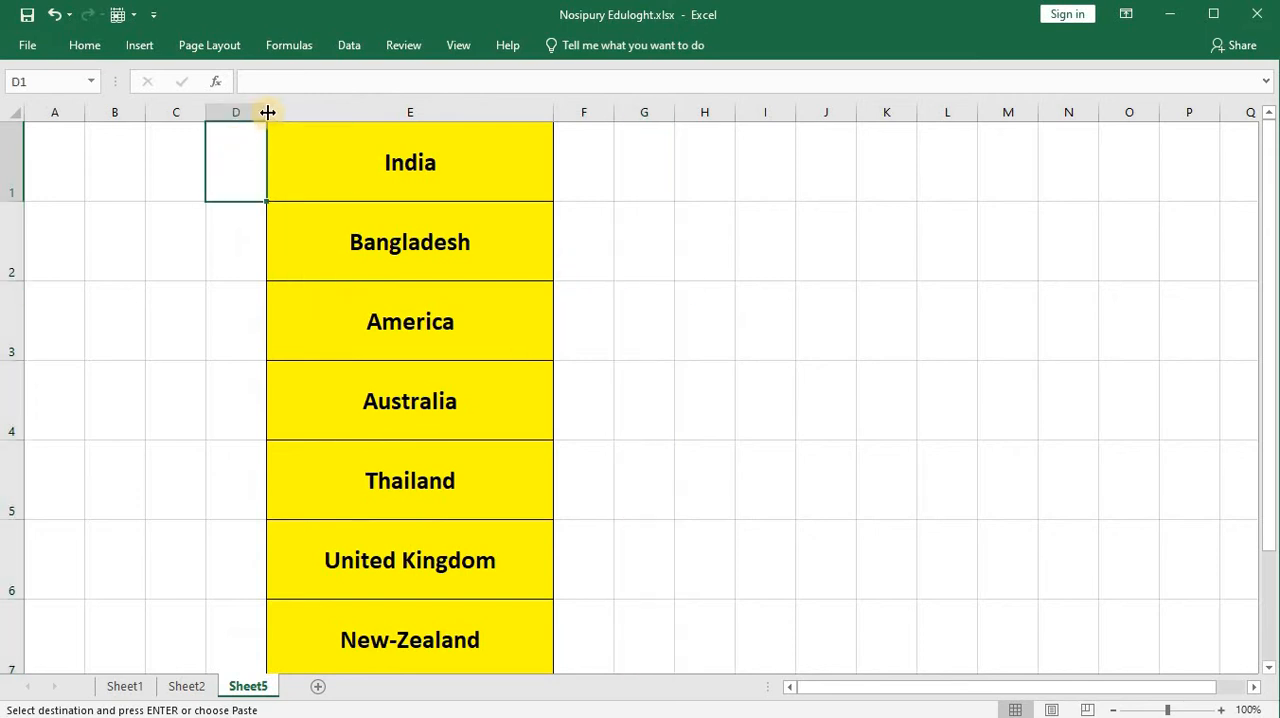
pyautogui.moveTo(267, 112); pyautogui.dragTo(549, 90)
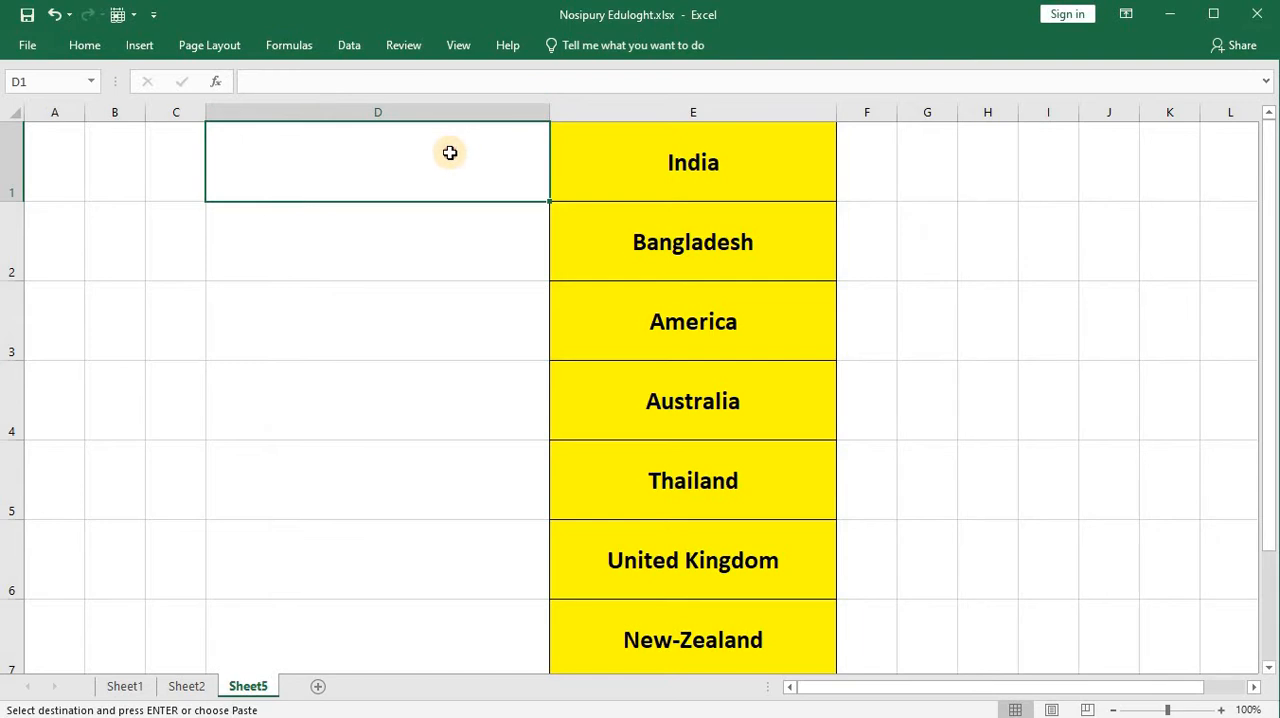
# Step: Insert all seven flag pictures from the Flag folder into Sheet5, starting at cell D1
pyautogui.click(428, 213)
pyautogui.click(407, 172)
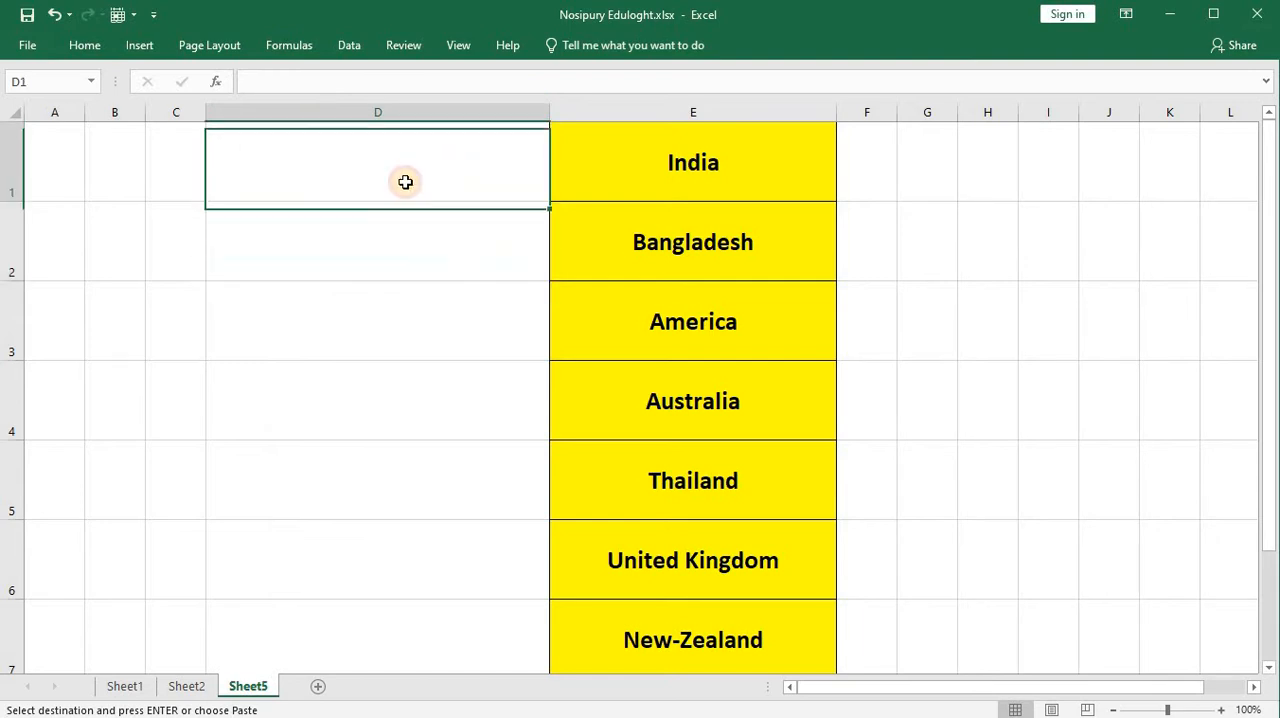
pyautogui.click(139, 47)
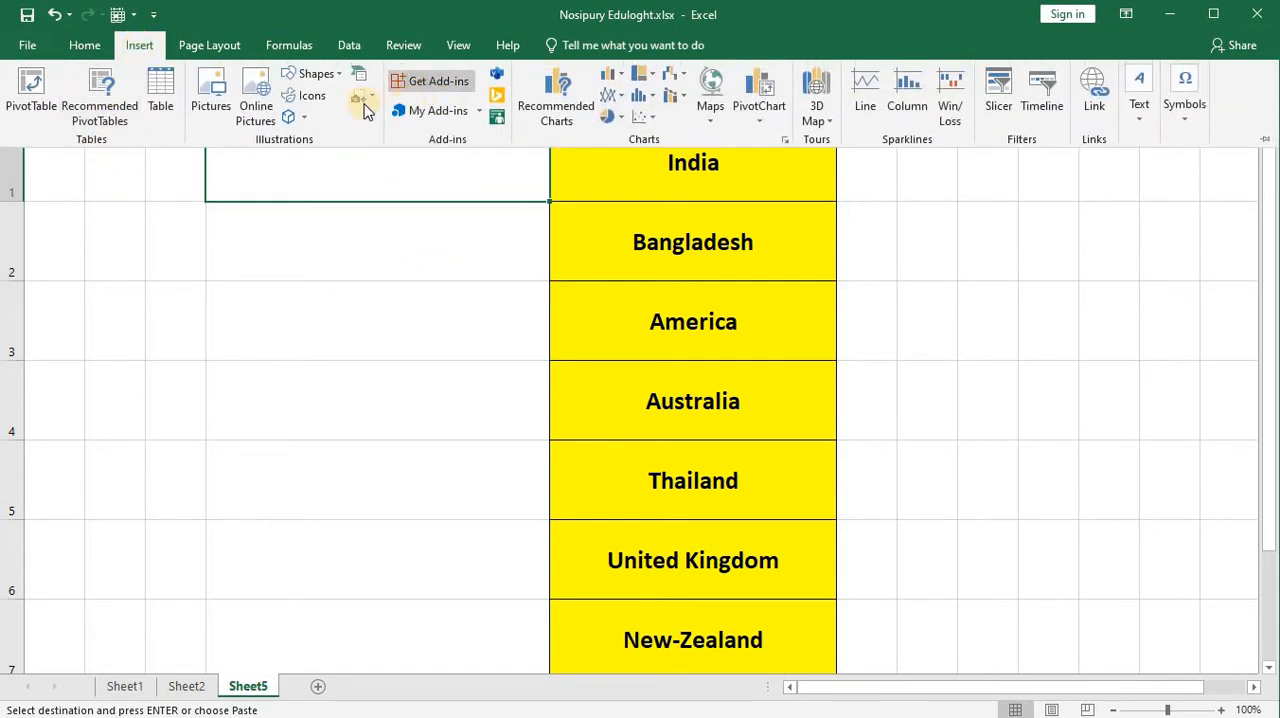
pyautogui.click(214, 100)
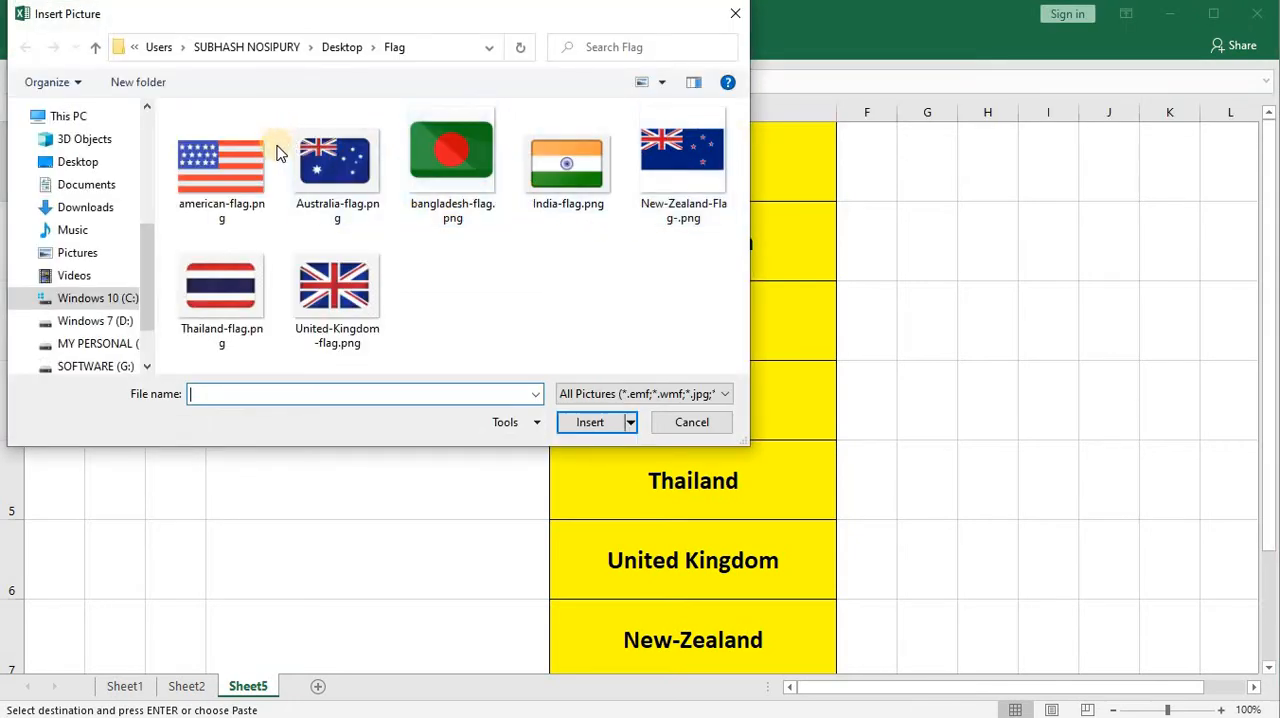
pyautogui.click(229, 186)
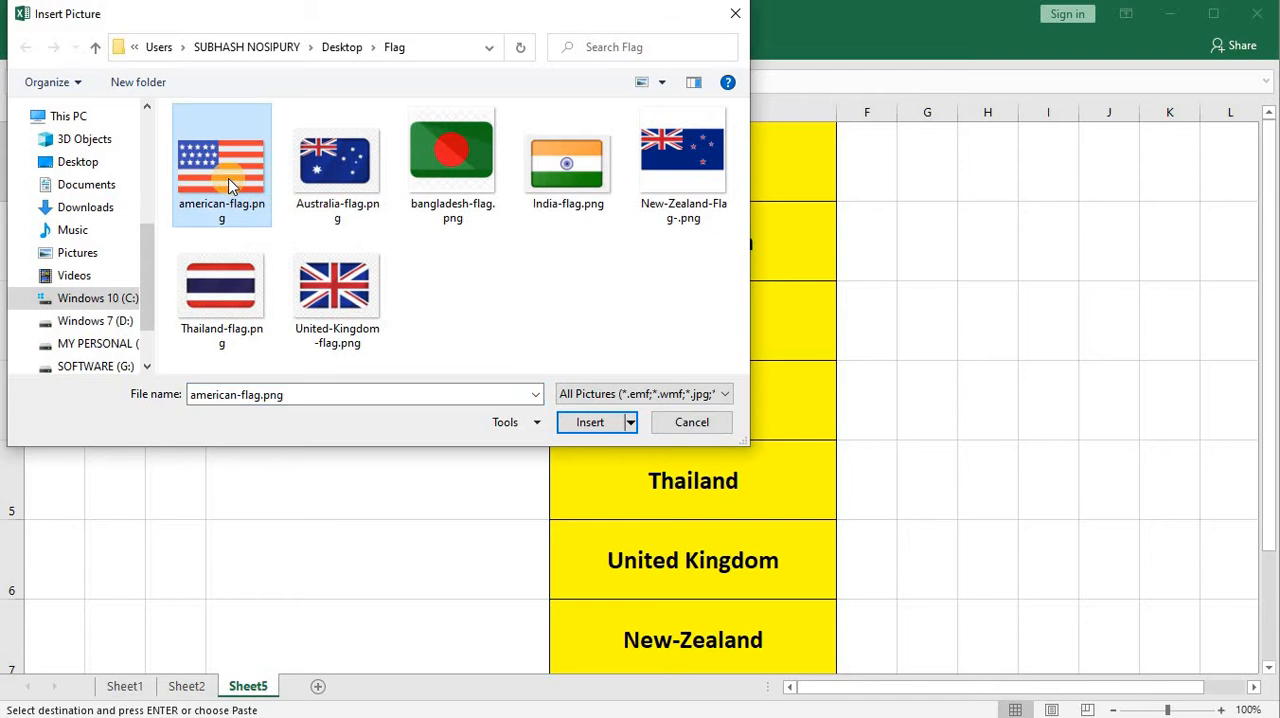
pyautogui.hotkey('ctrl', 'a')
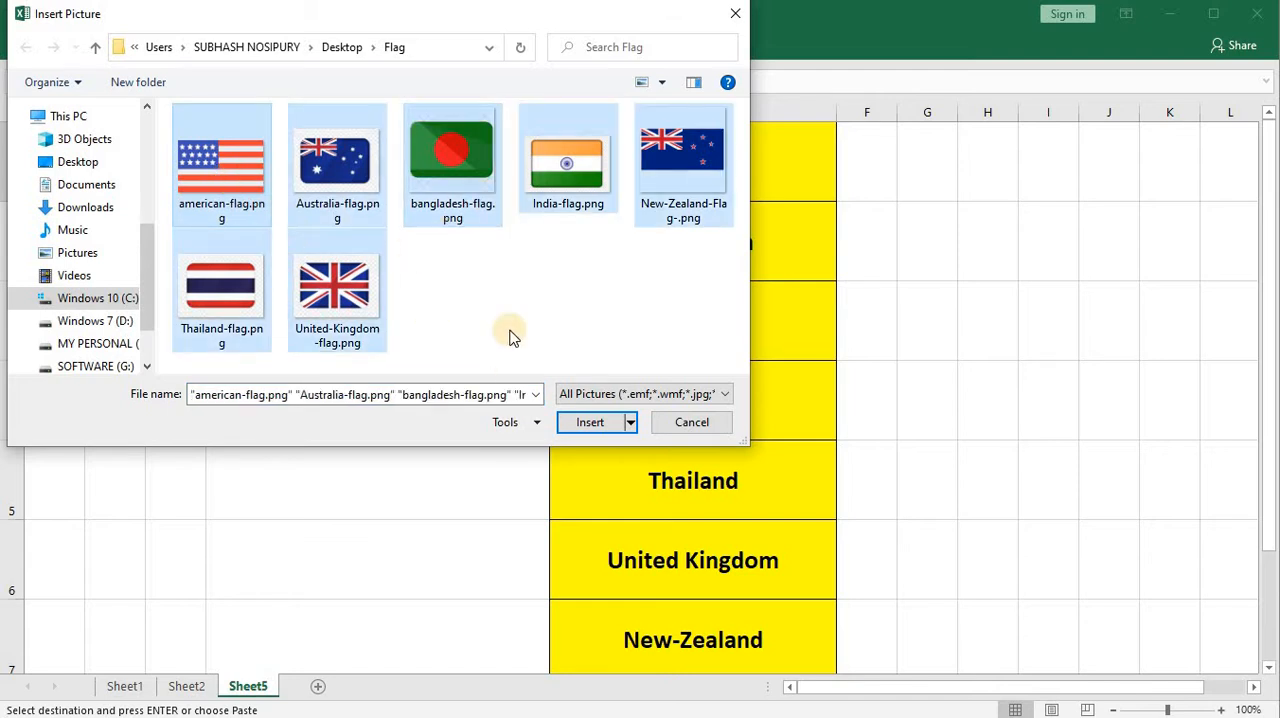
pyautogui.click(597, 422)
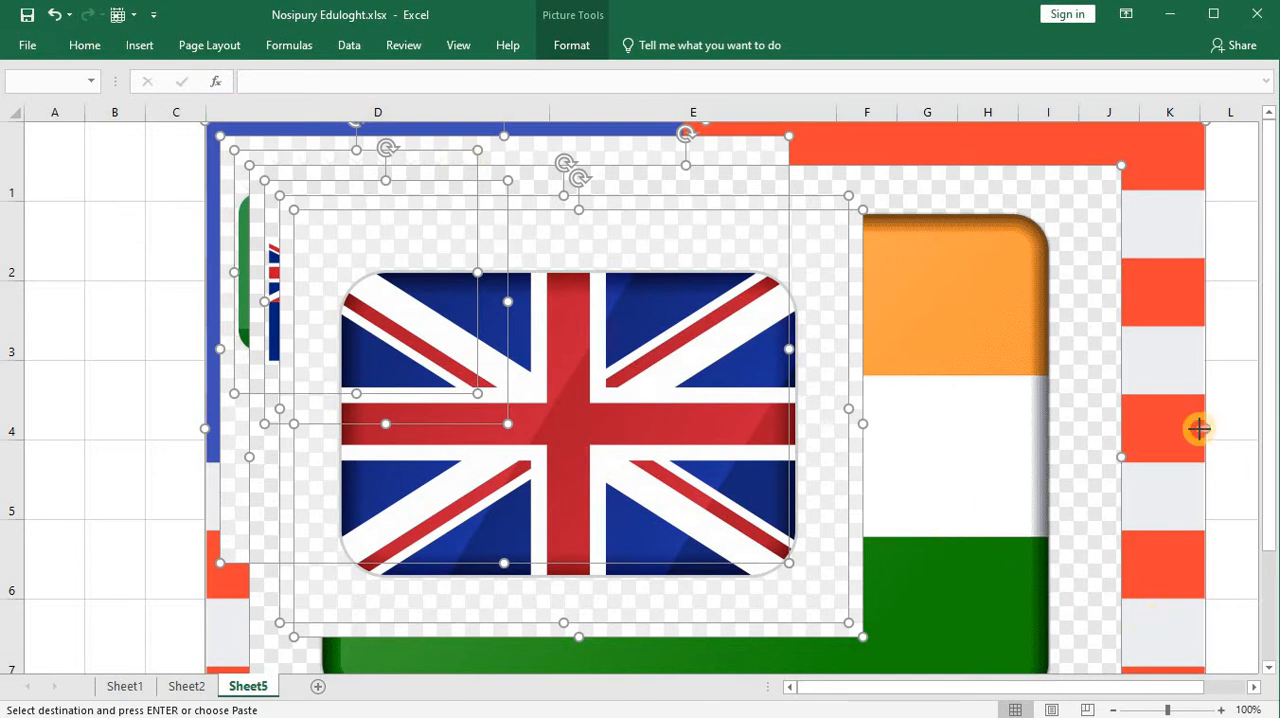
# Step: Shrink all the inserted flag pictures together and move the stack over columns A to D
pyautogui.moveTo(1199, 428); pyautogui.dragTo(516, 409)
pyautogui.moveTo(391, 190); pyautogui.dragTo(383, 173)
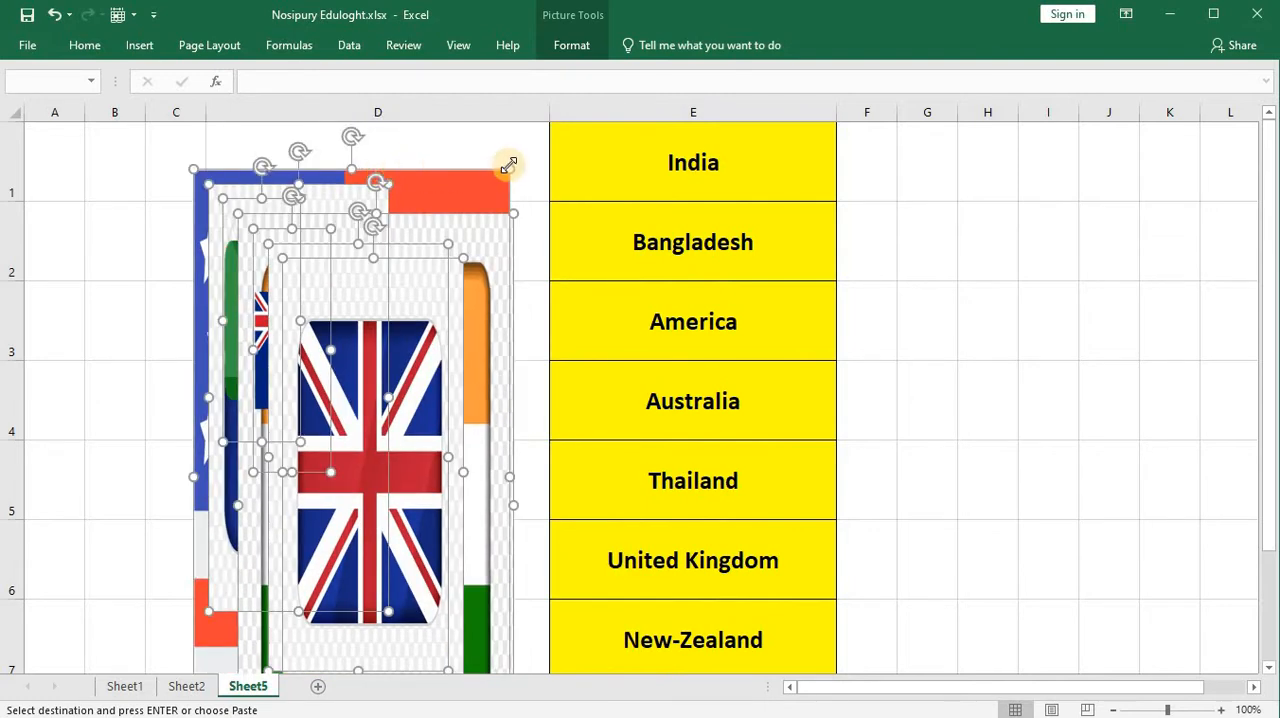
pyautogui.moveTo(503, 168); pyautogui.dragTo(434, 557)
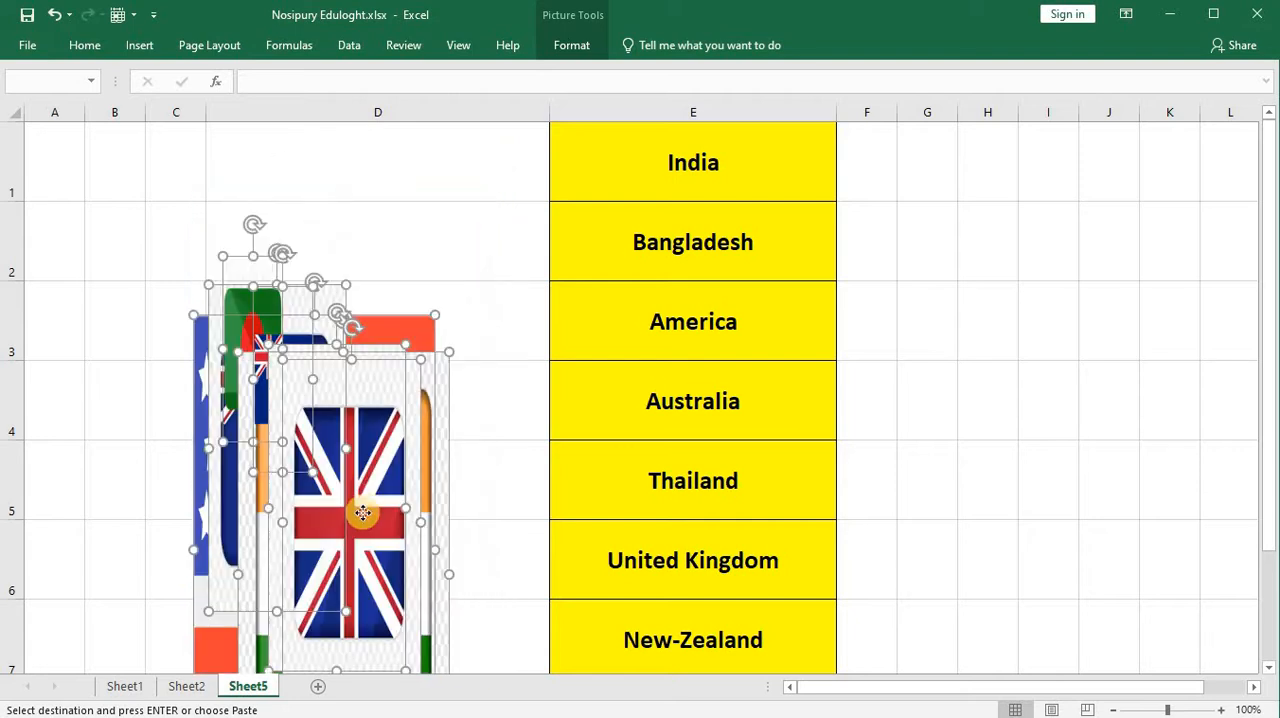
pyautogui.moveTo(363, 513); pyautogui.dragTo(219, 348)
pyautogui.click(474, 380)
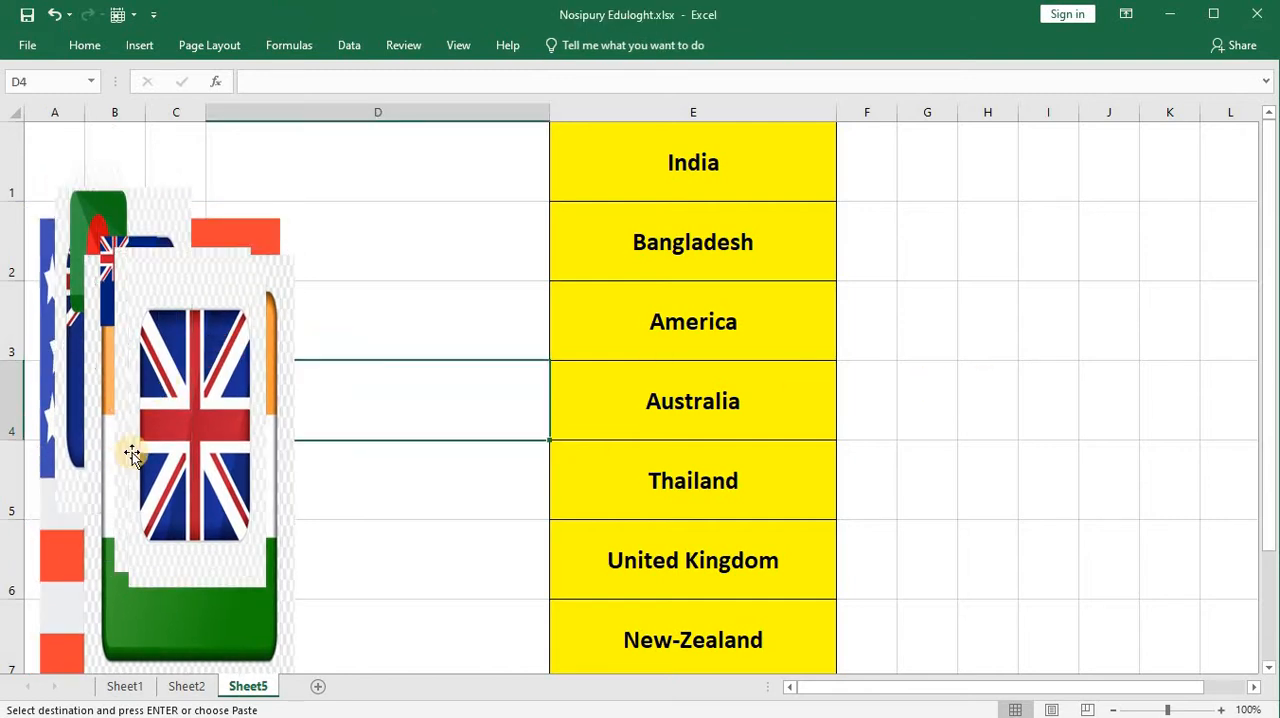
# Step: Pull the United Kingdom and Thailand flags out of the stack and fit the India flag into cell D1
pyautogui.moveTo(179, 420); pyautogui.dragTo(972, 391)
pyautogui.moveTo(223, 403); pyautogui.dragTo(753, 396)
pyautogui.moveTo(247, 458); pyautogui.dragTo(463, 363)
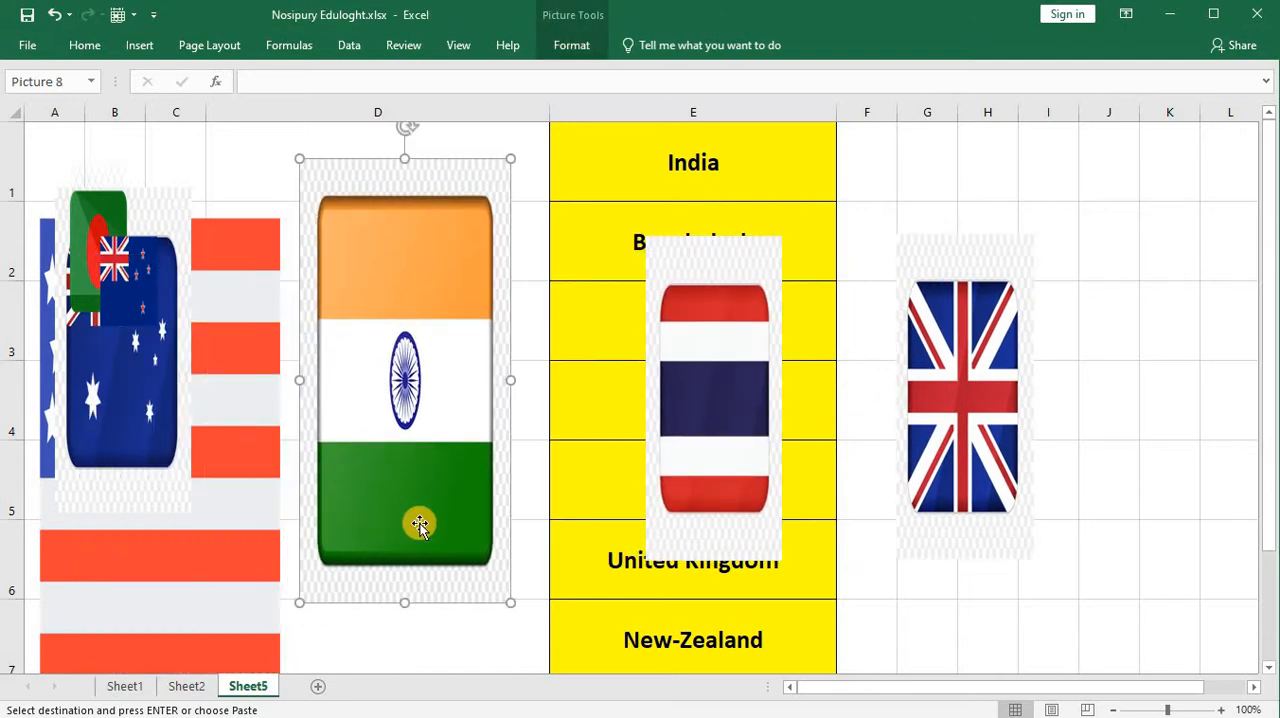
pyautogui.moveTo(405, 603); pyautogui.dragTo(433, 264)
pyautogui.moveTo(433, 240); pyautogui.dragTo(407, 214)
# Step: Resize and place the Bangladesh, America and Australia flags in cells D2, D3 and D4 beside their country names
pyautogui.click(100, 220)
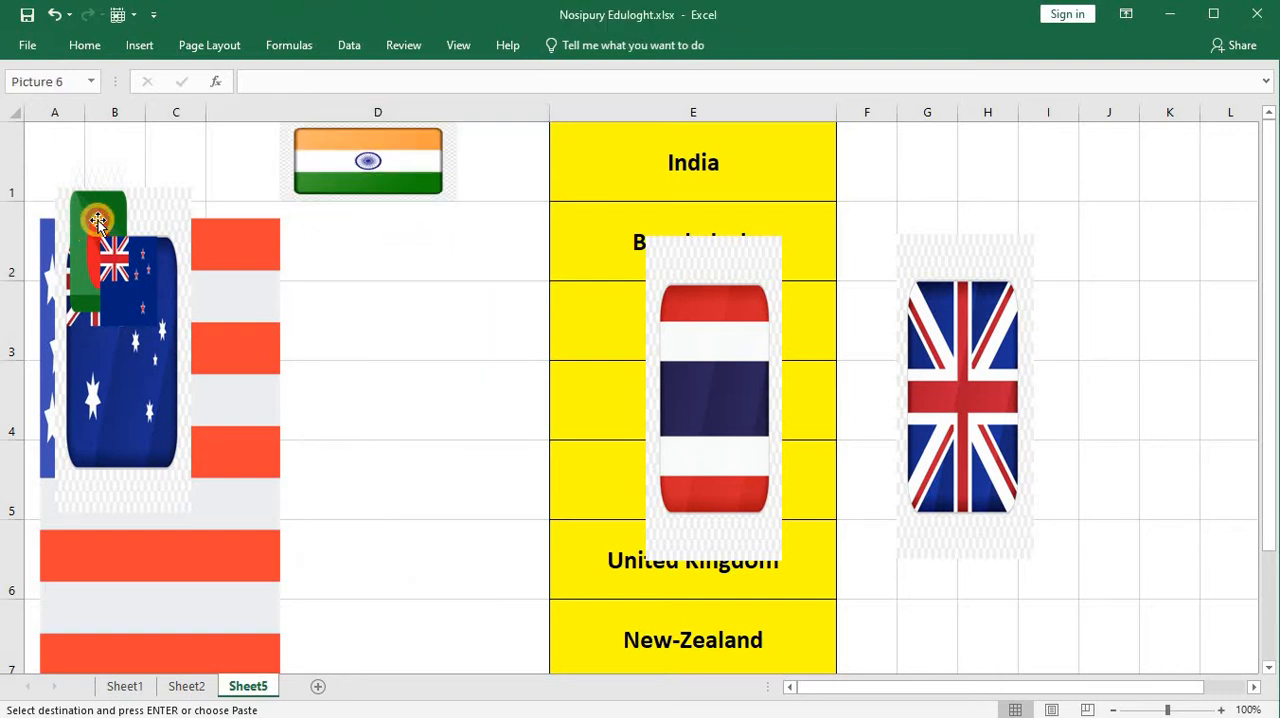
pyautogui.moveTo(124, 262); pyautogui.dragTo(392, 297)
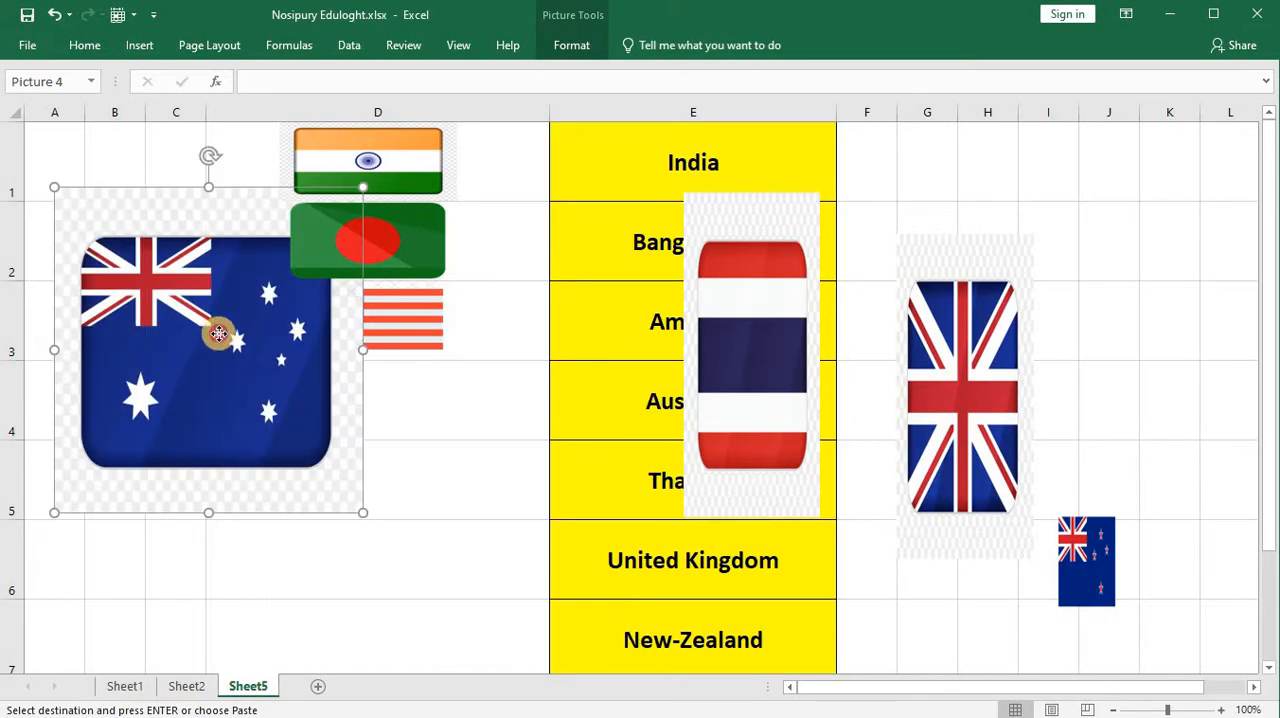
pyautogui.moveTo(223, 334); pyautogui.dragTo(386, 423)
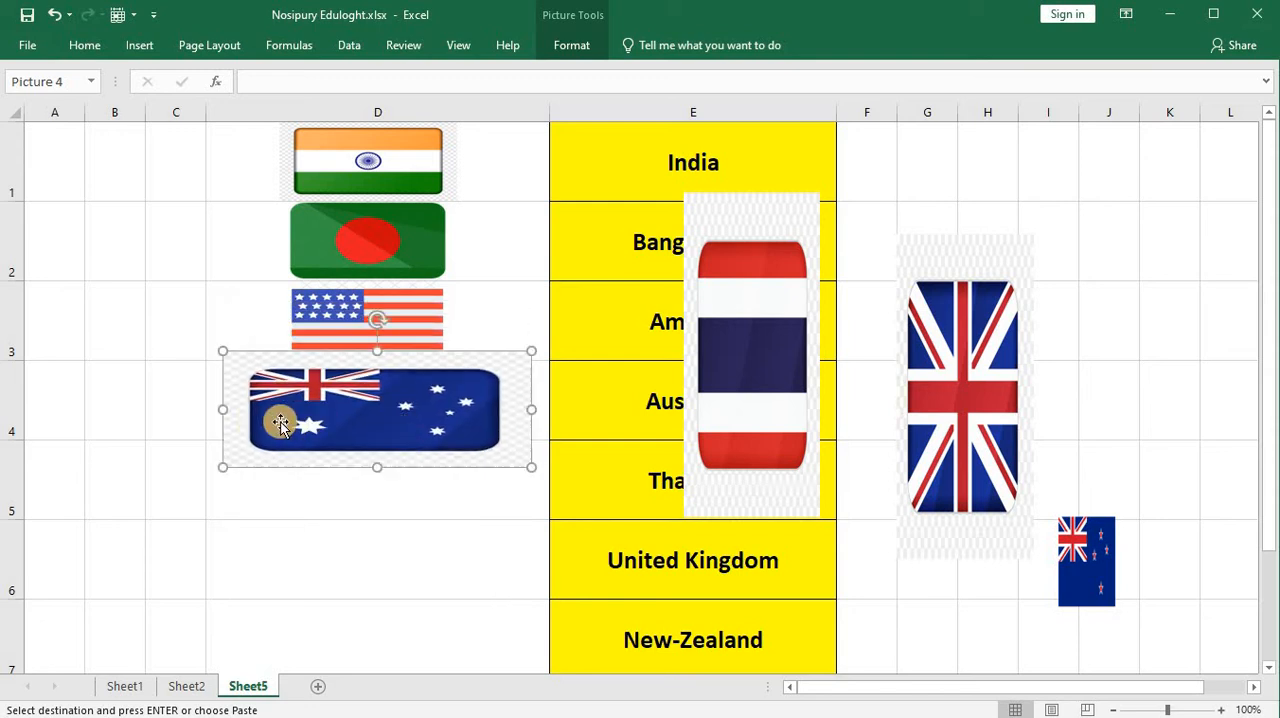
pyautogui.moveTo(226, 409); pyautogui.dragTo(270, 404)
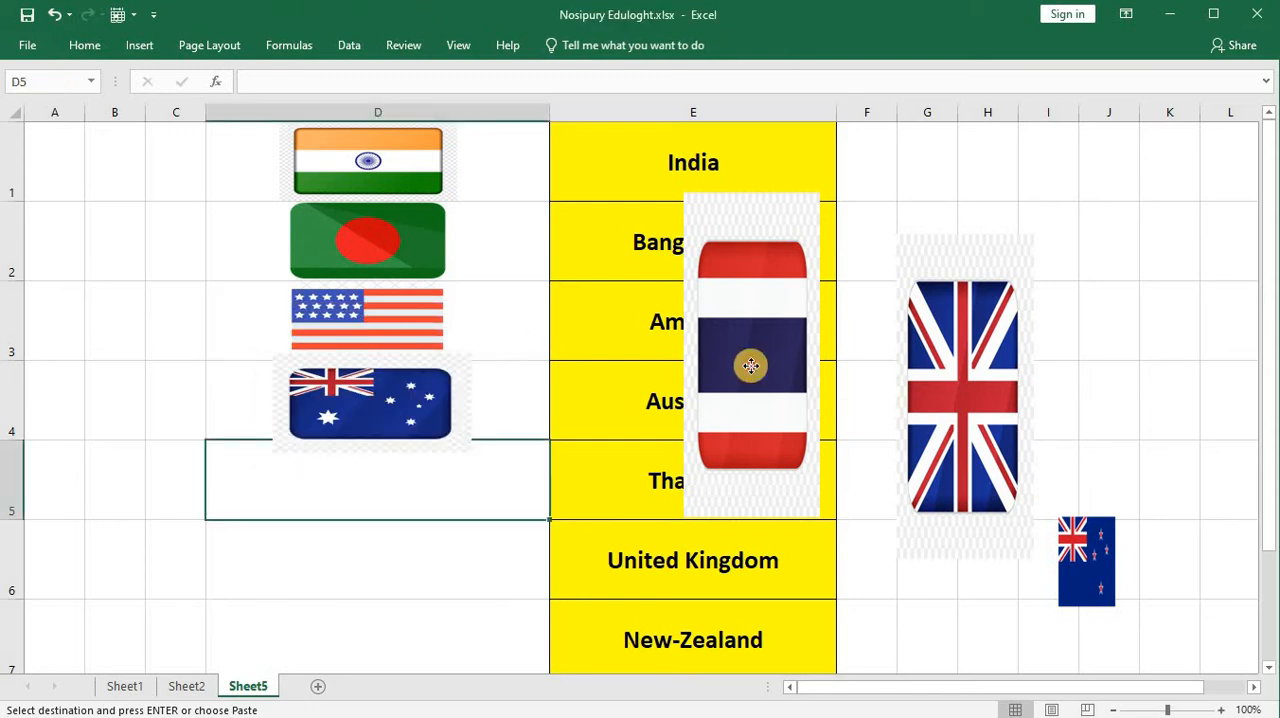
# Step: Resize and place the Thailand, United Kingdom and New Zealand flags in cells D5, D6 and D7
pyautogui.moveTo(754, 371); pyautogui.dragTo(390, 489)
pyautogui.moveTo(393, 640); pyautogui.dragTo(414, 414)
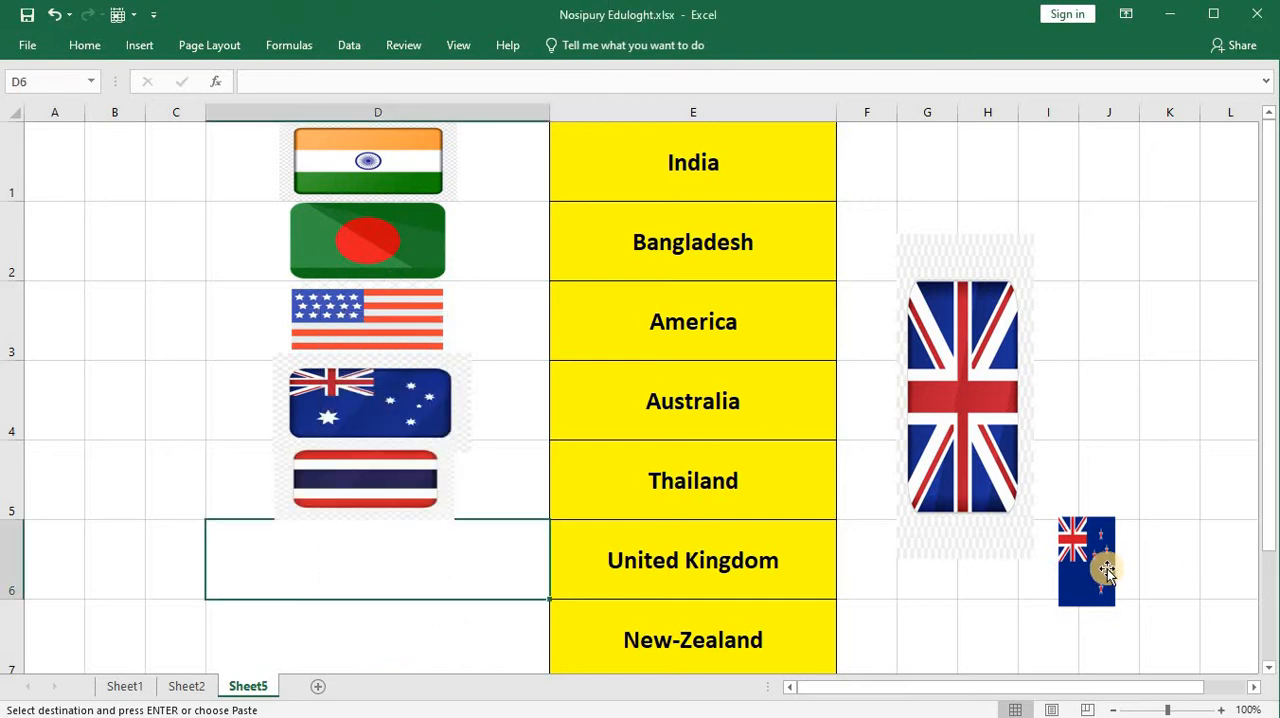
pyautogui.click(1104, 569)
pyautogui.moveTo(1104, 569); pyautogui.dragTo(1048, 596)
pyautogui.moveTo(992, 457); pyautogui.dragTo(376, 392)
pyautogui.click(1053, 606)
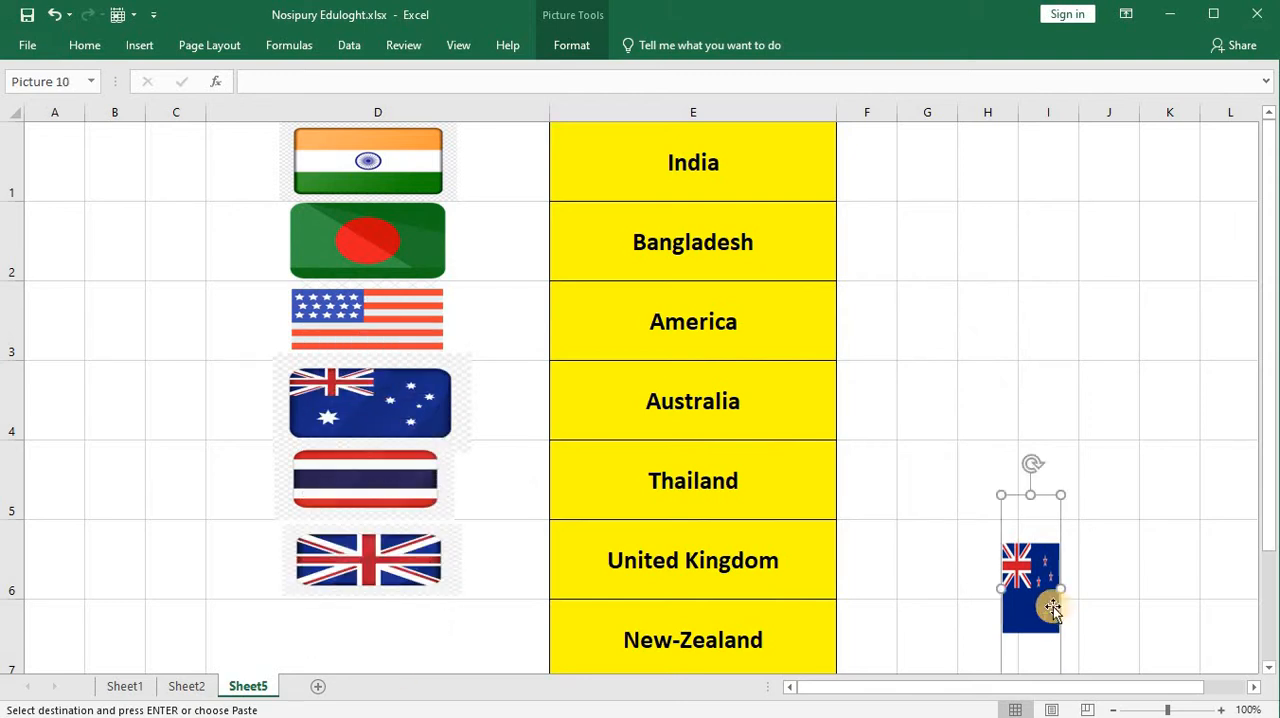
pyautogui.moveTo(1053, 606); pyautogui.dragTo(508, 635)
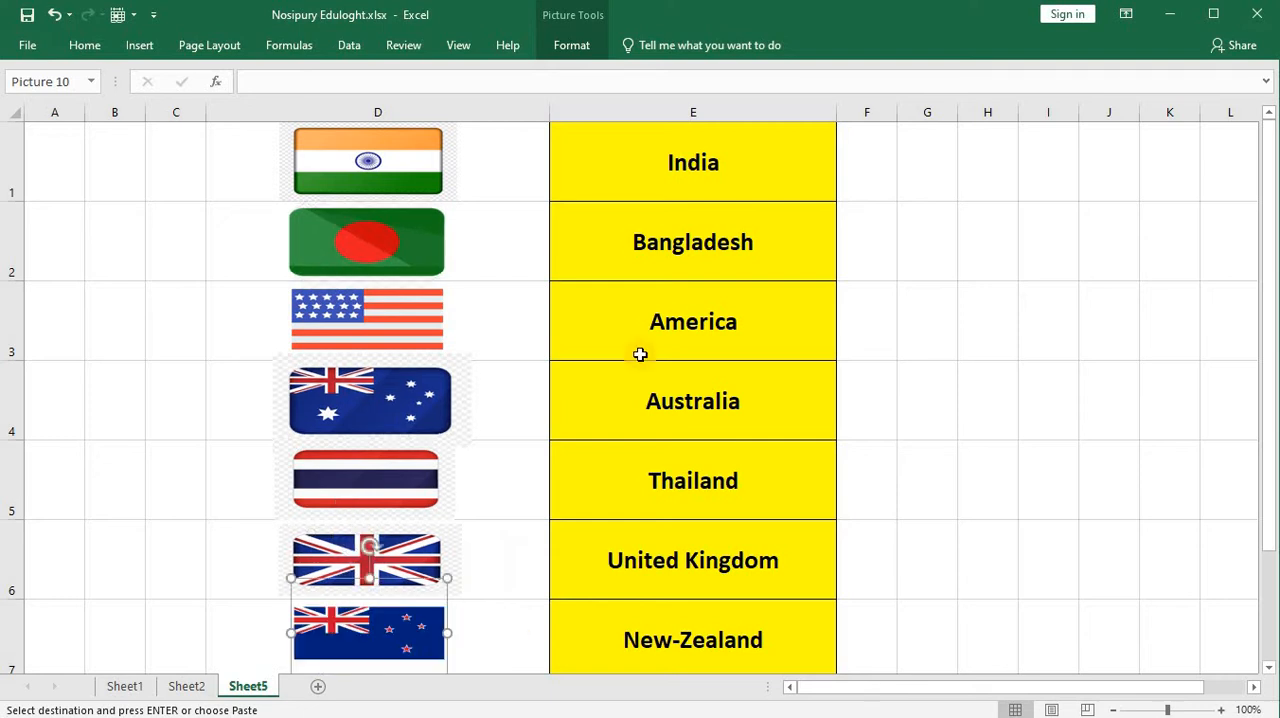
# Step: Select all seven flag pictures in column D and align them with Align Center
pyautogui.click(365, 148)
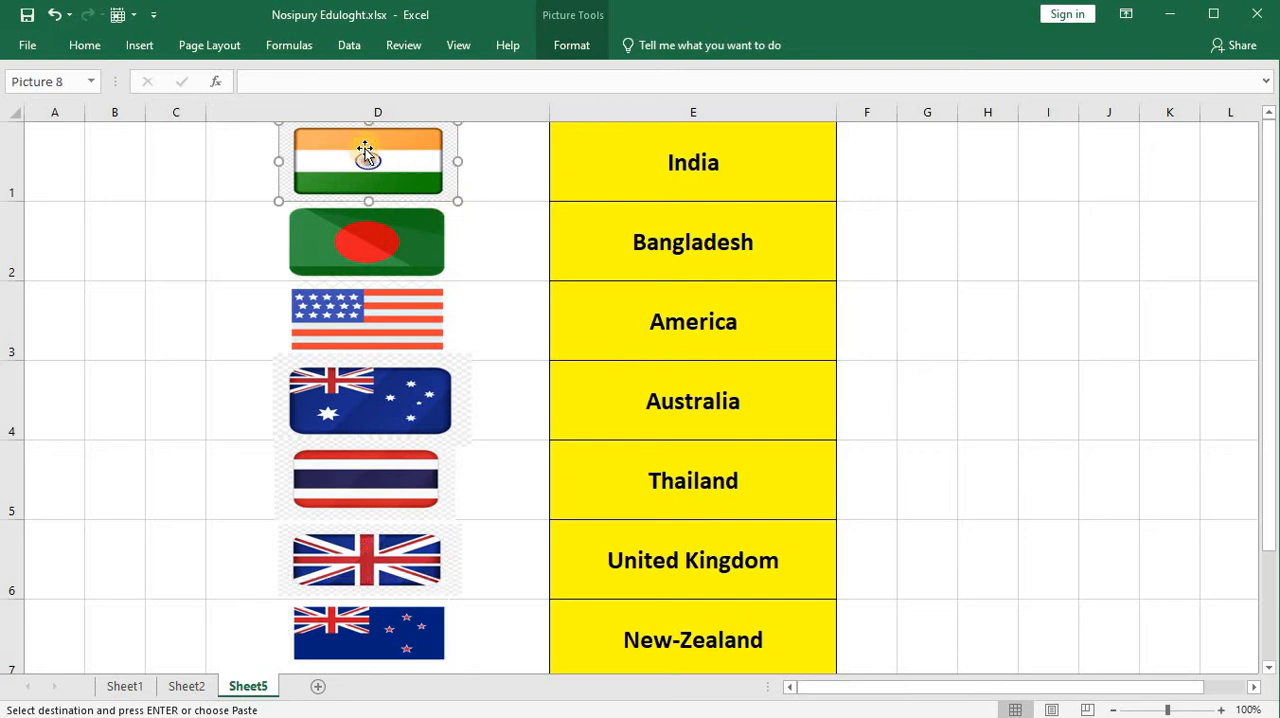
pyautogui.keyDown('ctrl'); pyautogui.click(396, 261); pyautogui.keyUp('ctrl')
pyautogui.keyDown('ctrl'); pyautogui.click(405, 320); pyautogui.keyUp('ctrl')
pyautogui.keyDown('ctrl'); pyautogui.click(415, 395); pyautogui.keyUp('ctrl')
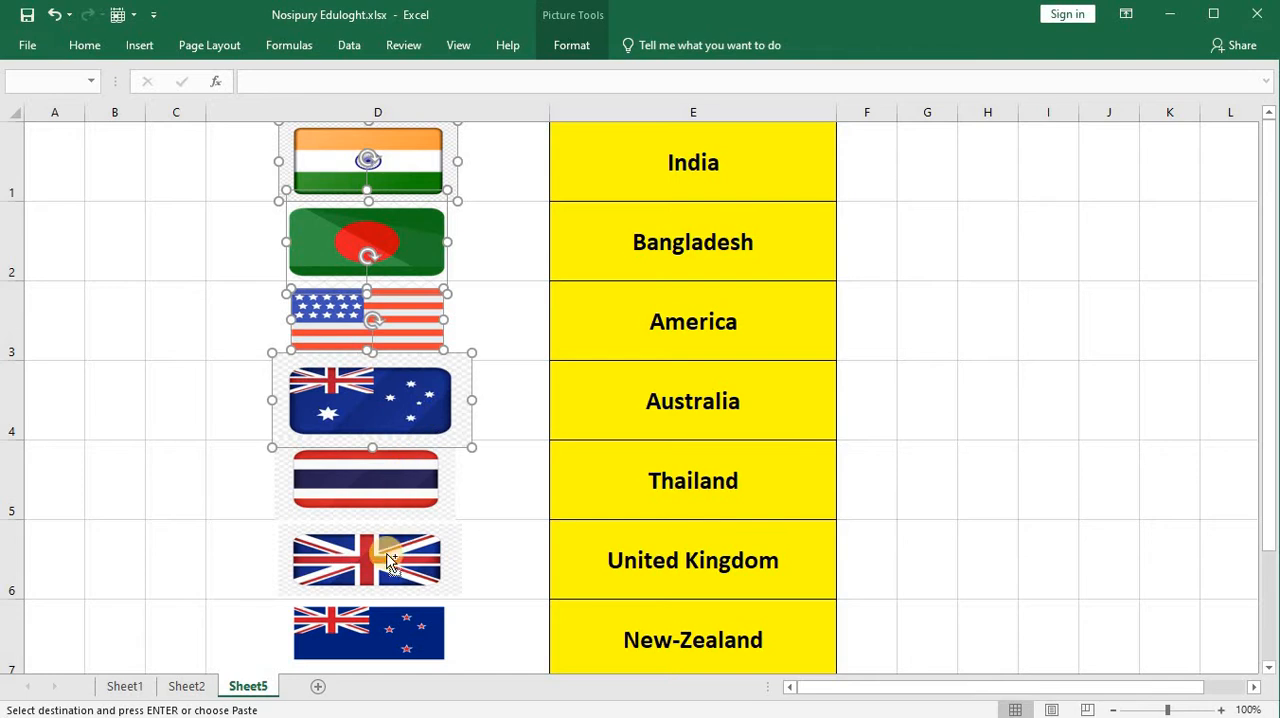
pyautogui.keyDown('ctrl'); pyautogui.click(412, 475); pyautogui.keyUp('ctrl')
pyautogui.keyDown('ctrl'); pyautogui.click(405, 555); pyautogui.keyUp('ctrl')
pyautogui.keyDown('ctrl'); pyautogui.click(390, 625); pyautogui.keyUp('ctrl')
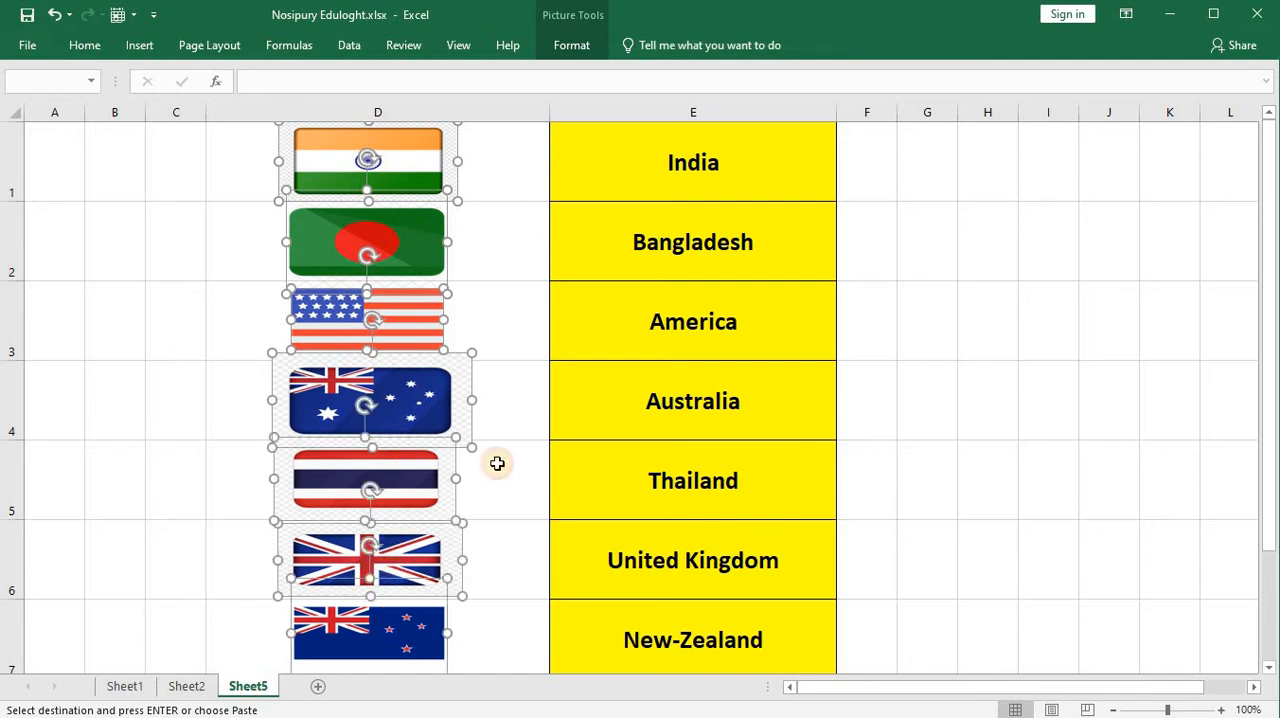
pyautogui.click(573, 50)
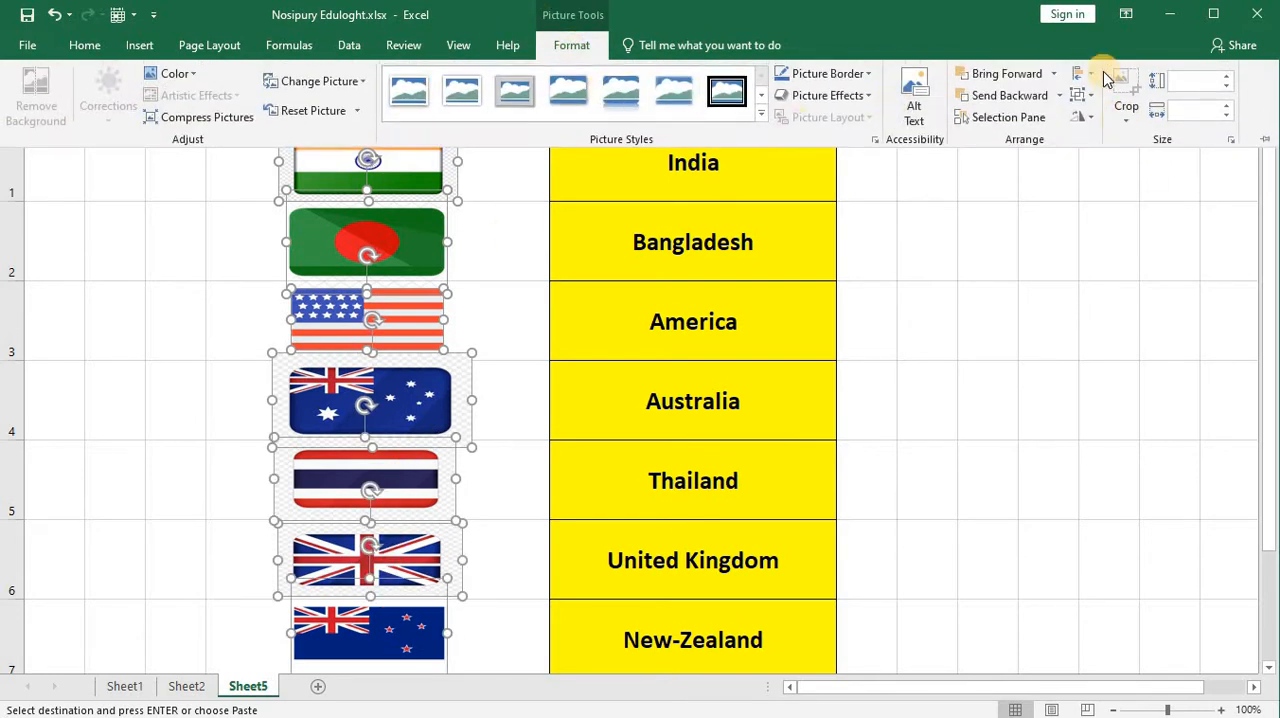
pyautogui.click(1094, 76)
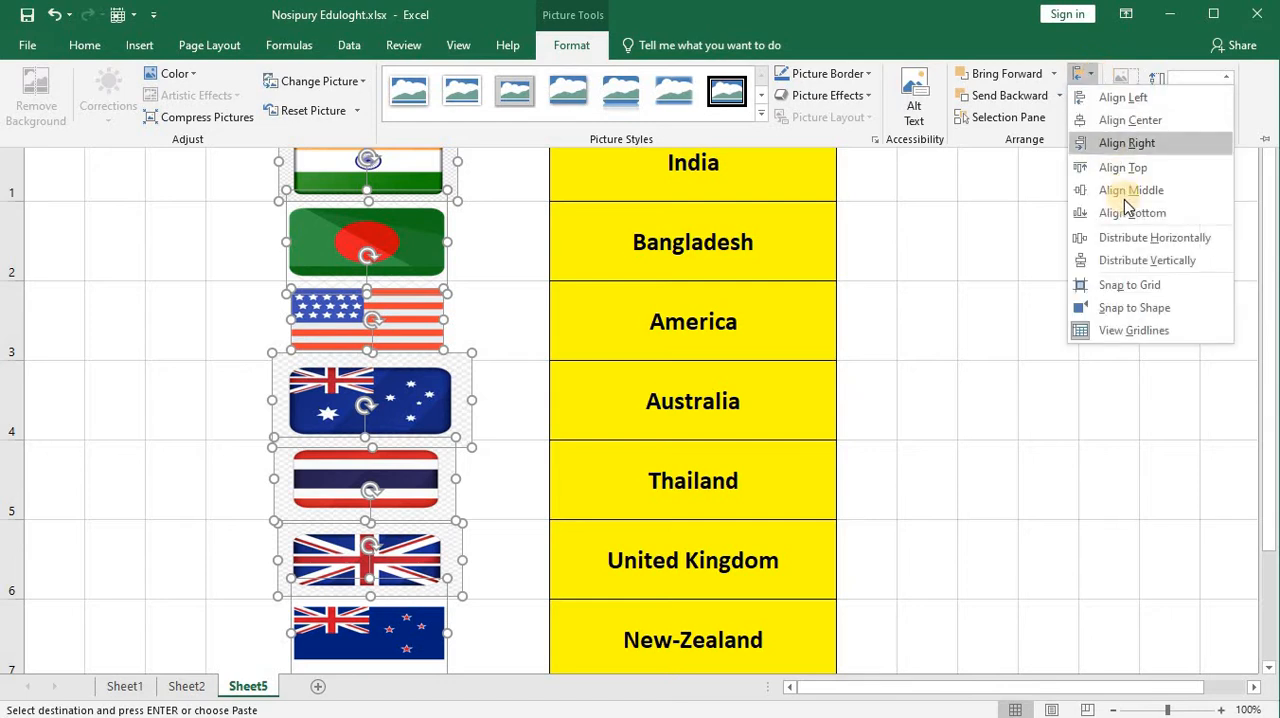
pyautogui.click(1150, 143)
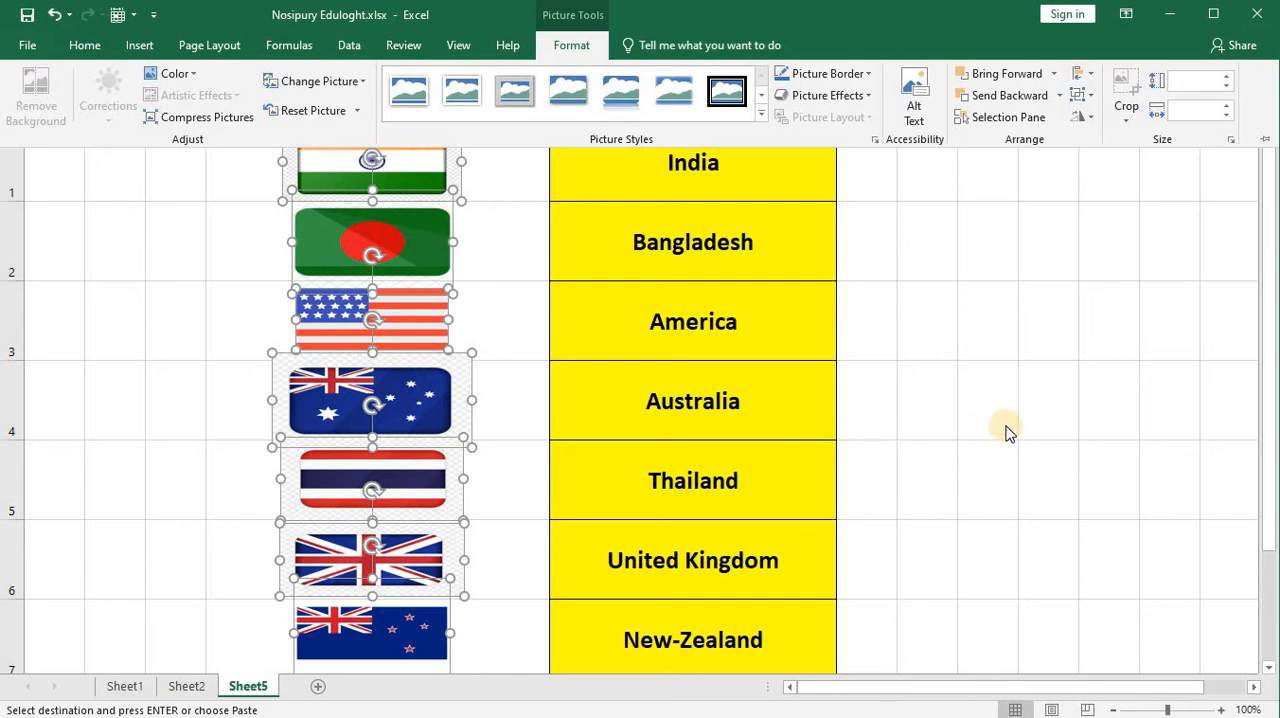
pyautogui.hotkey('ctrl', 'F1')
pyautogui.click(1062, 331)
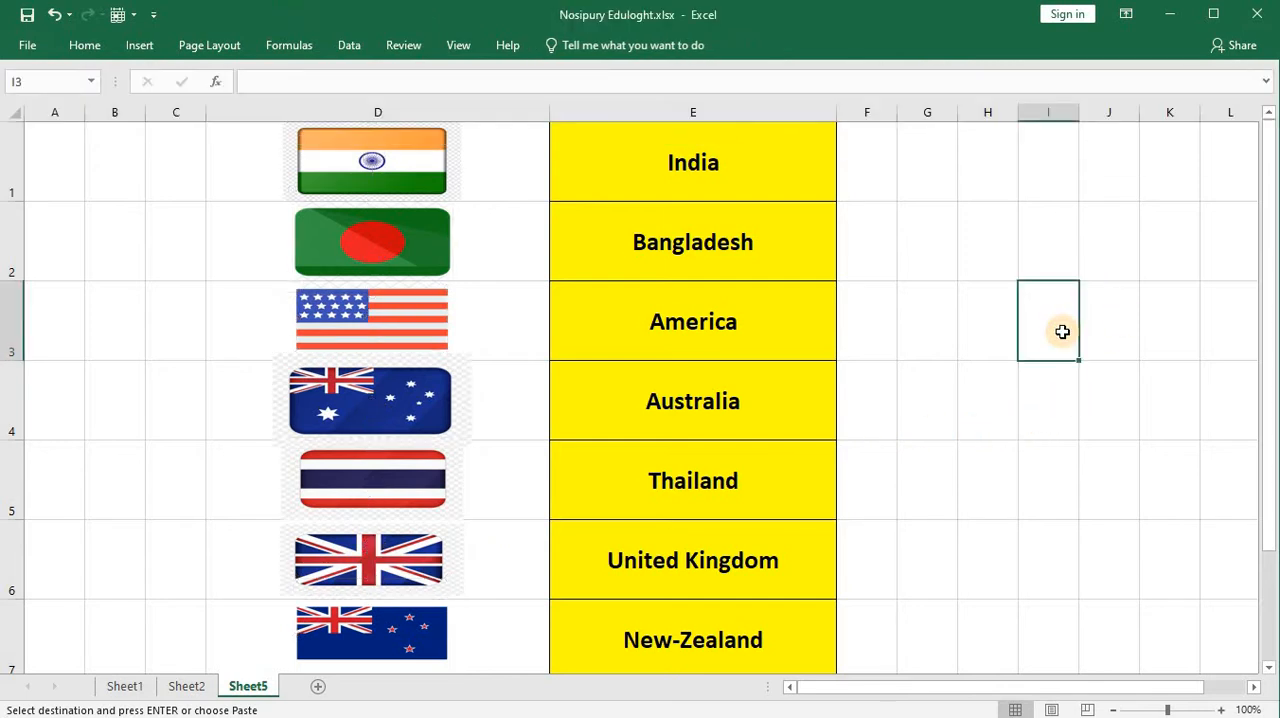
# Step: Fine-tune the size and position of the Australia, Thailand, United Kingdom and New Zealand flags so they match the others
pyautogui.click(417, 398)
pyautogui.press('Delete')
pyautogui.click(388, 480)
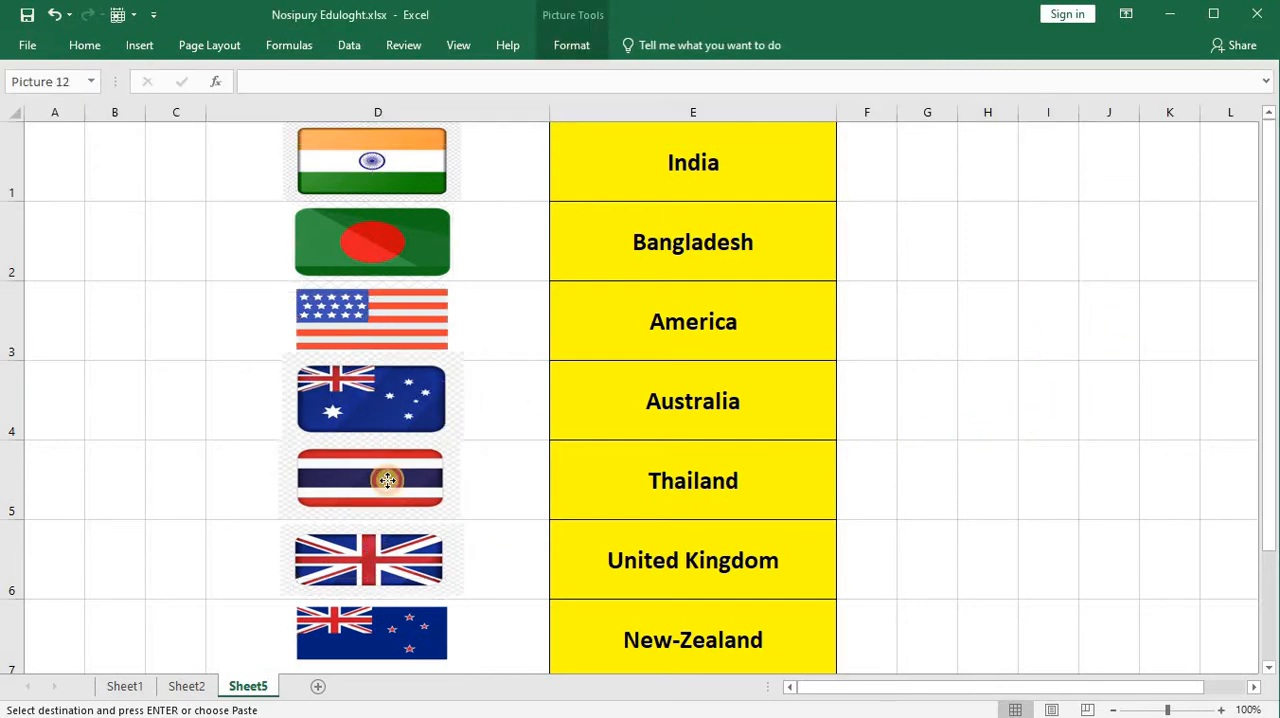
pyautogui.moveTo(388, 480); pyautogui.dragTo(394, 489)
pyautogui.click(634, 454)
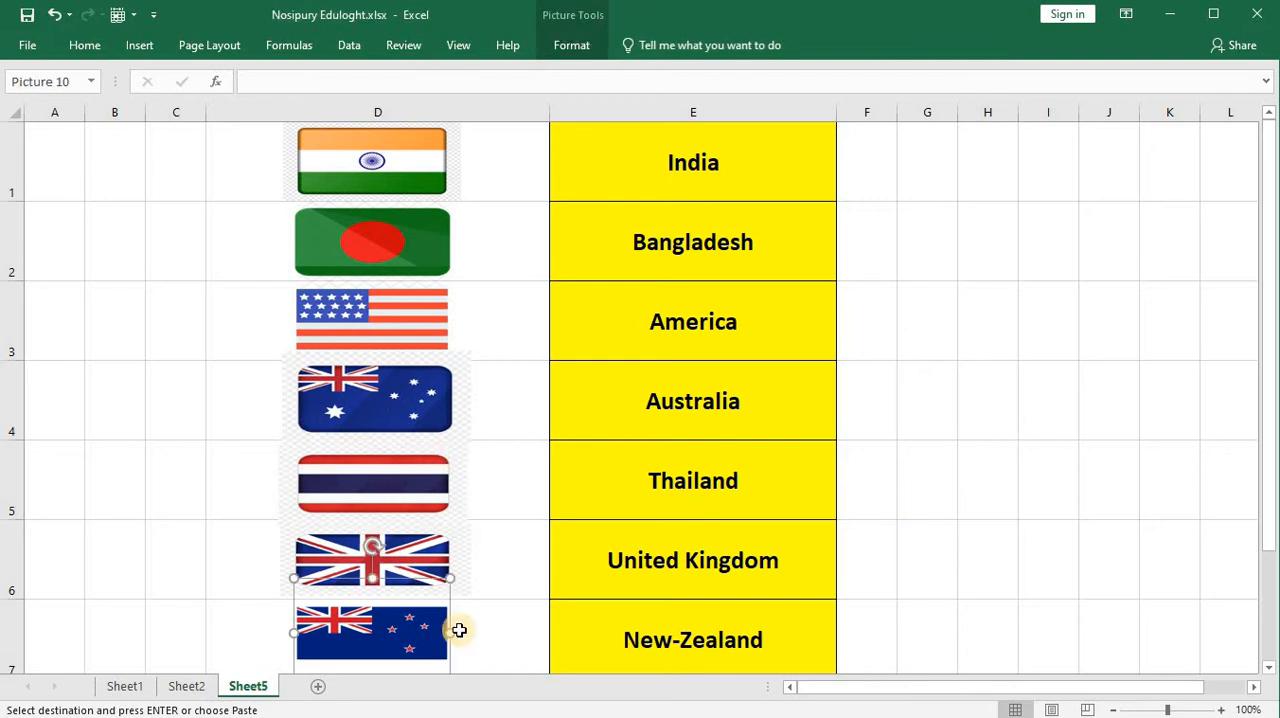
pyautogui.moveTo(453, 630); pyautogui.dragTo(457, 630)
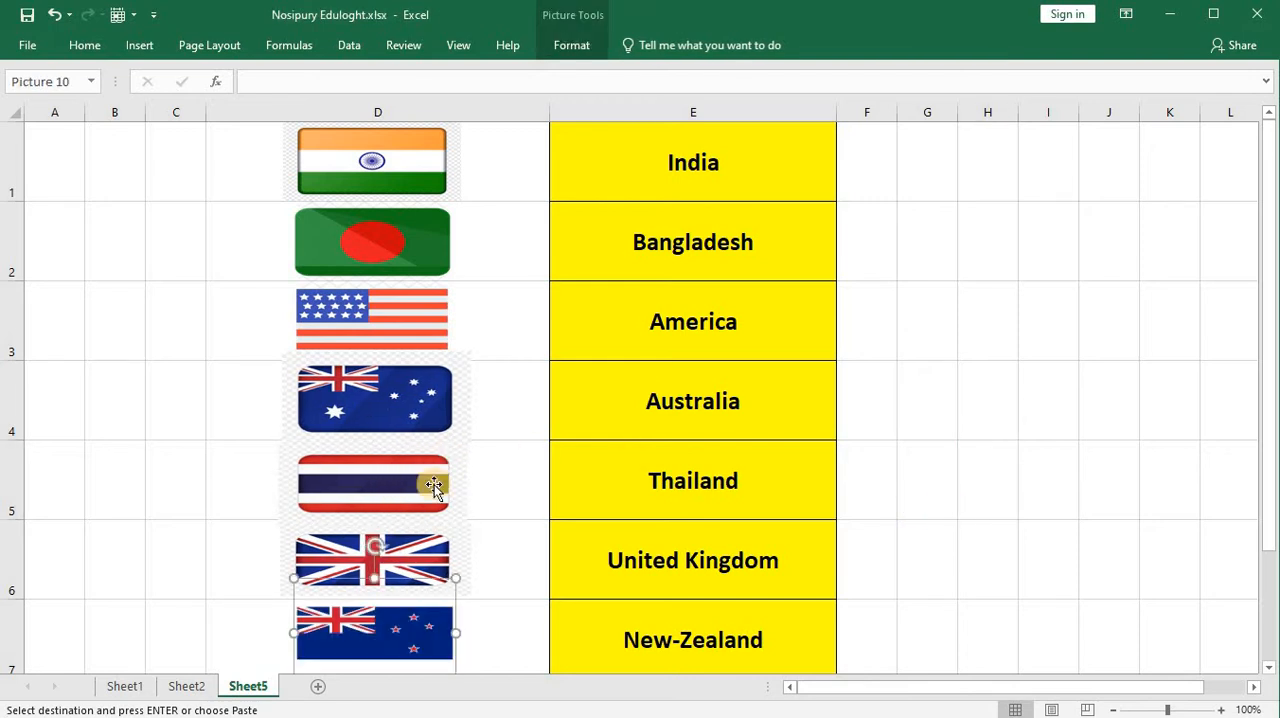
pyautogui.click(523, 386)
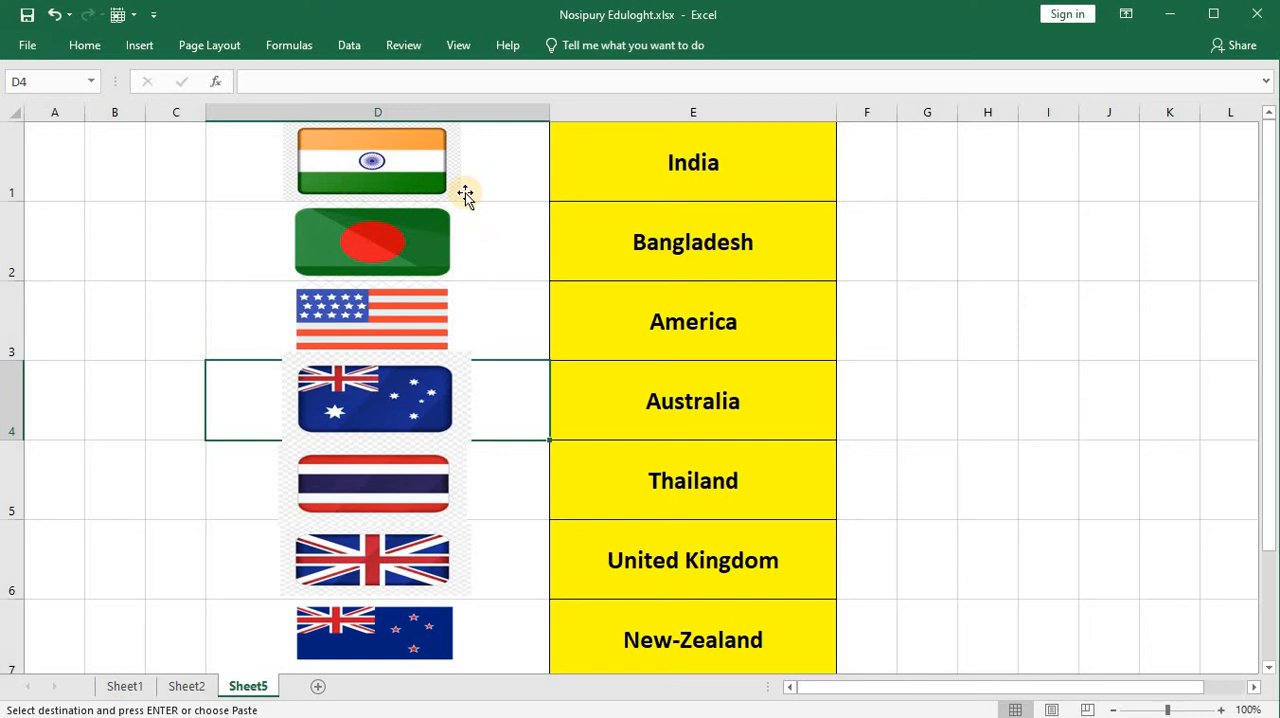
pyautogui.click(966, 314)
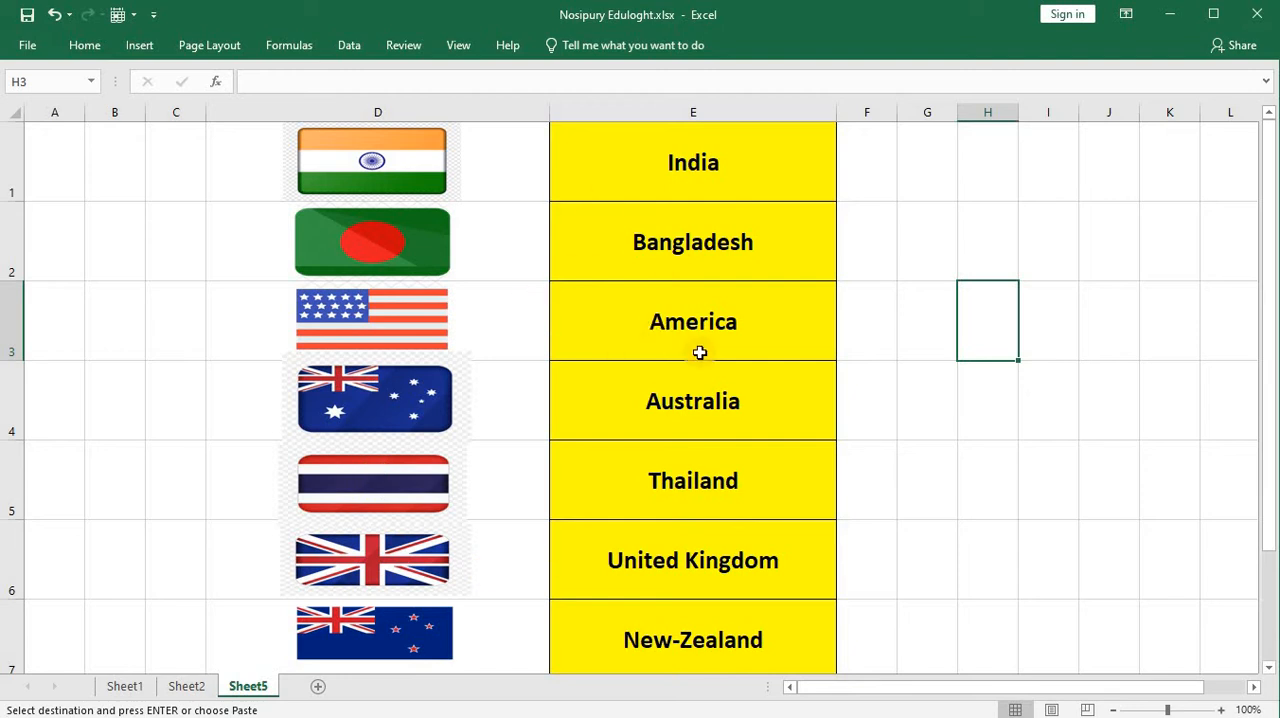
# Step: Set the India flag's picture properties to "Move and size with cells"
pyautogui.click(401, 181)
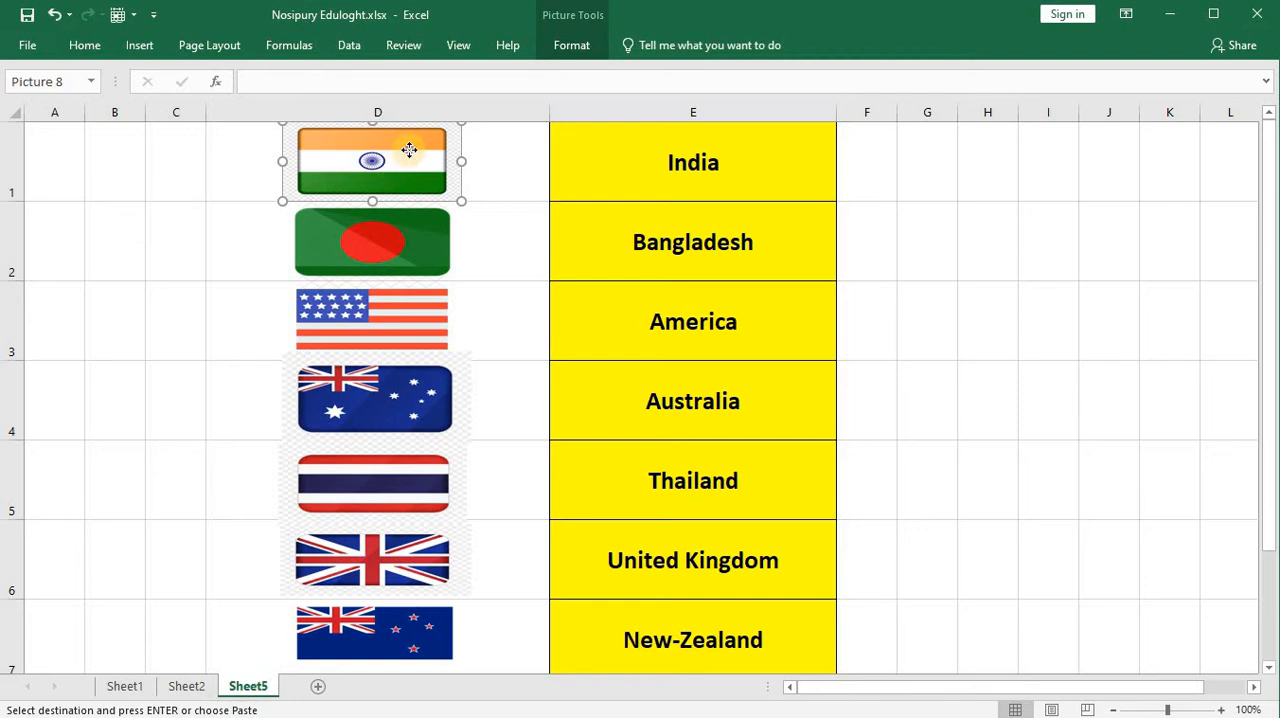
pyautogui.rightClick(410, 150)
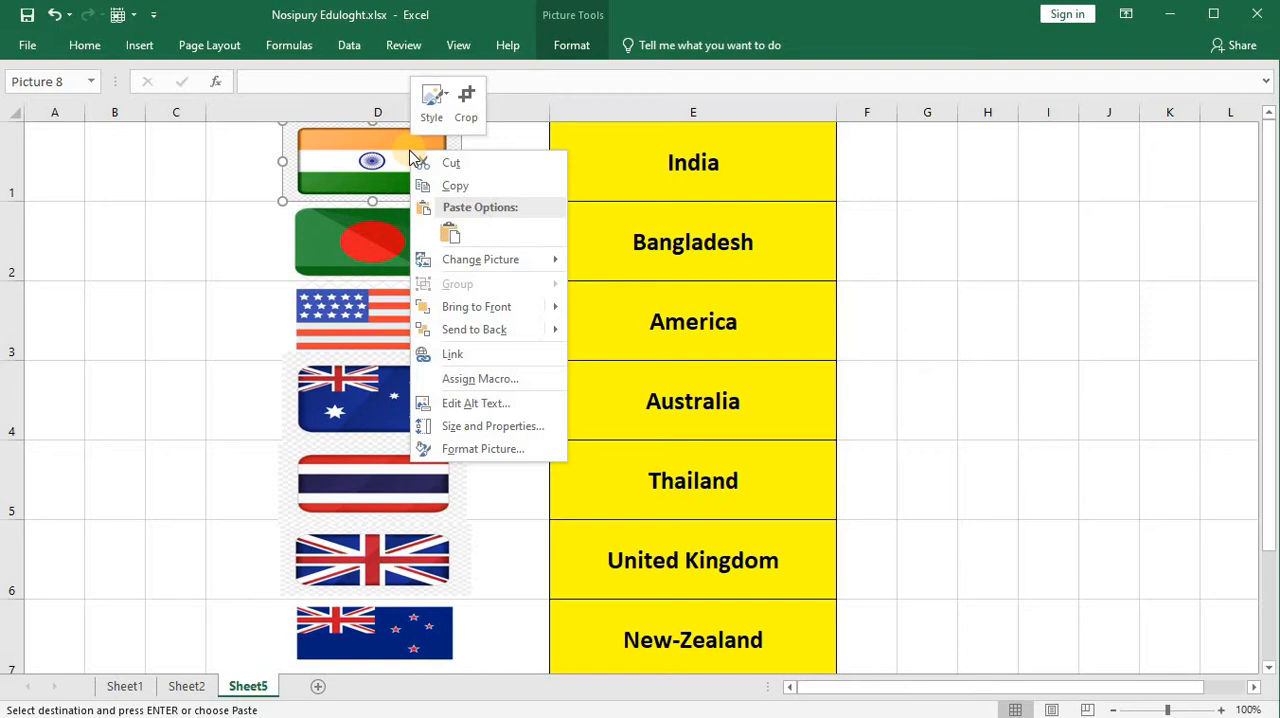
pyautogui.click(466, 448)
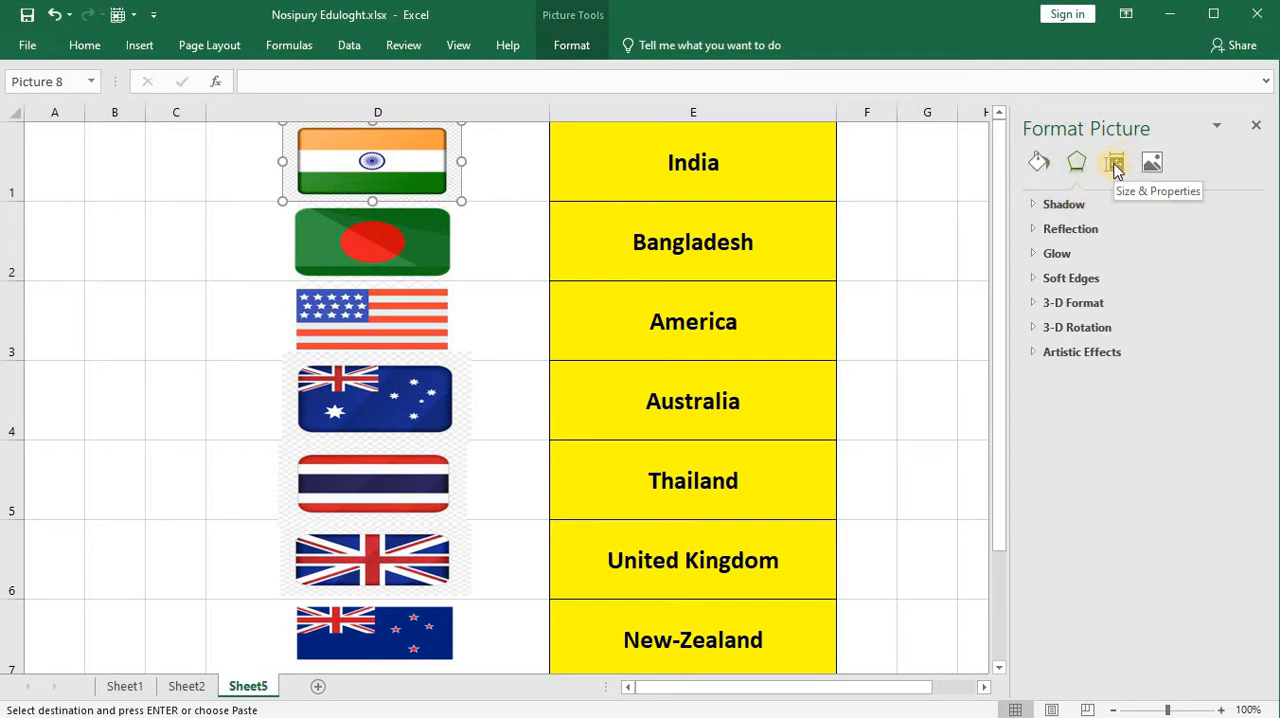
pyautogui.click(1116, 166)
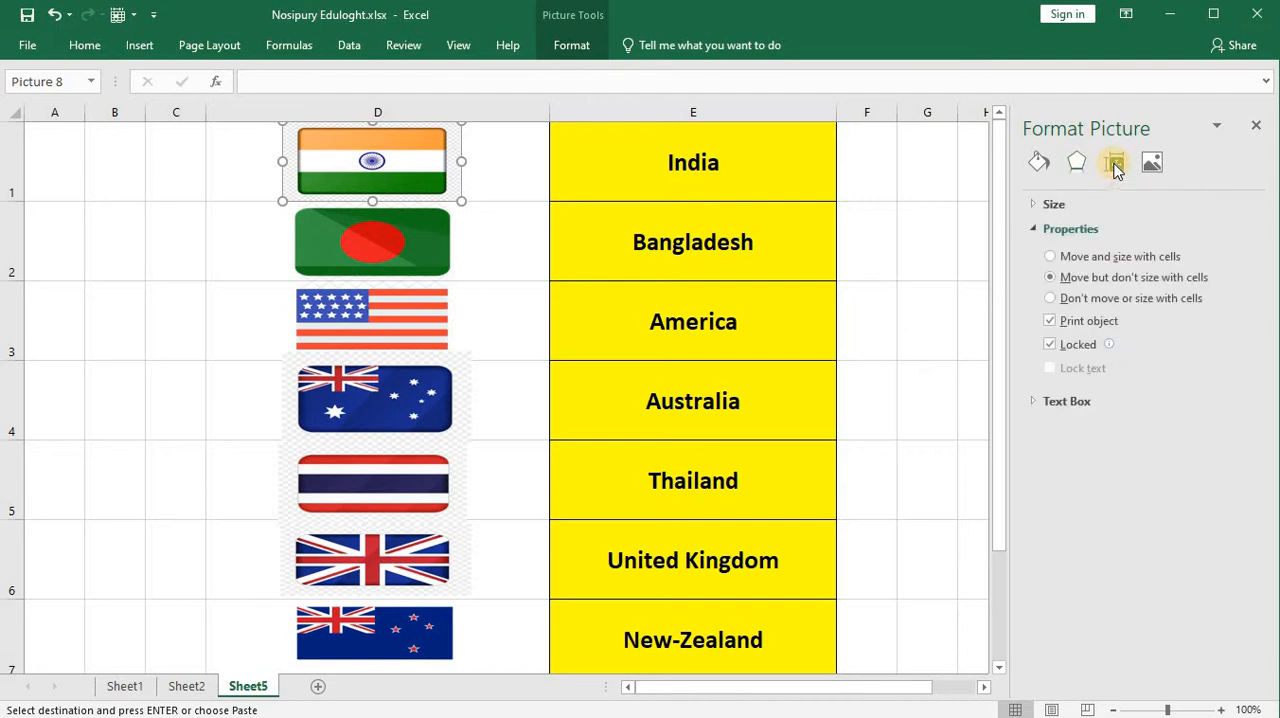
pyautogui.click(1078, 230)
pyautogui.click(1080, 231)
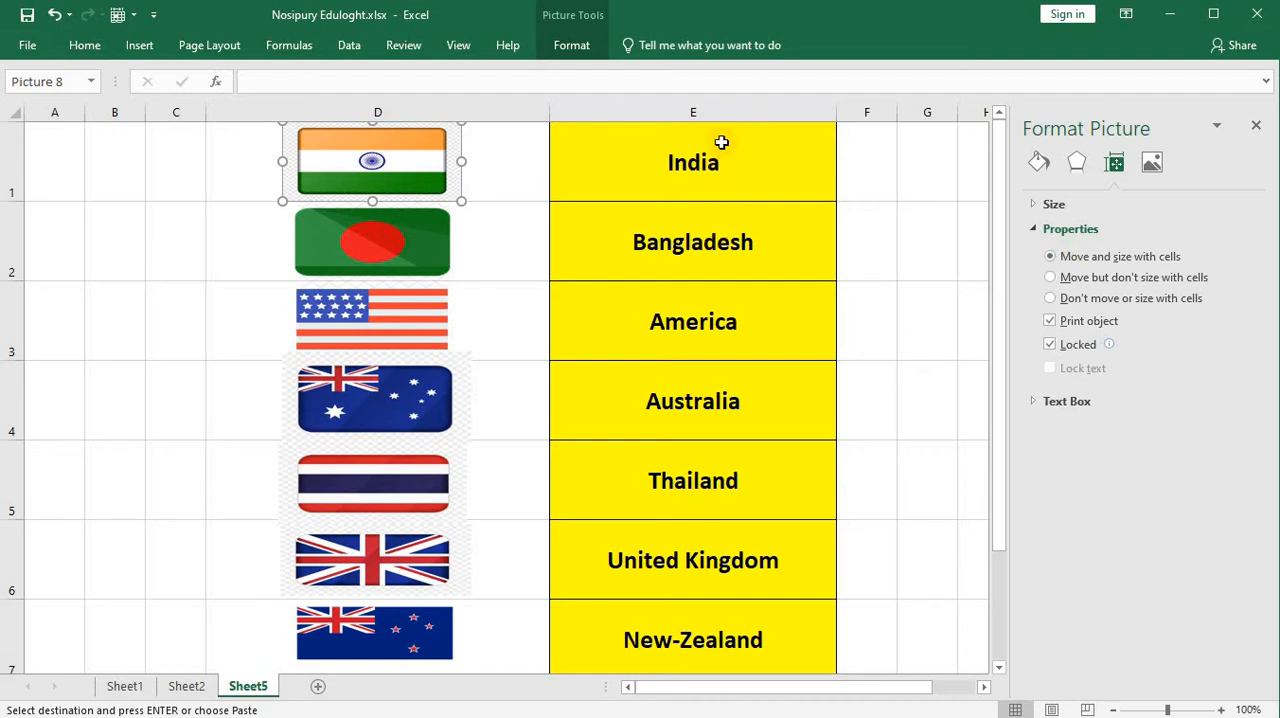
# Step: Make row 1 slightly taller to test the India flag's sizing with its cell, keeping "Move and size with cells" for the flag
pyautogui.click(420, 201)
pyautogui.moveTo(18, 203)
pyautogui.mouseDown()
pyautogui.moveTo(16, 231)
pyautogui.moveTo(23, 207)
pyautogui.mouseUp()
pyautogui.click(10, 208)
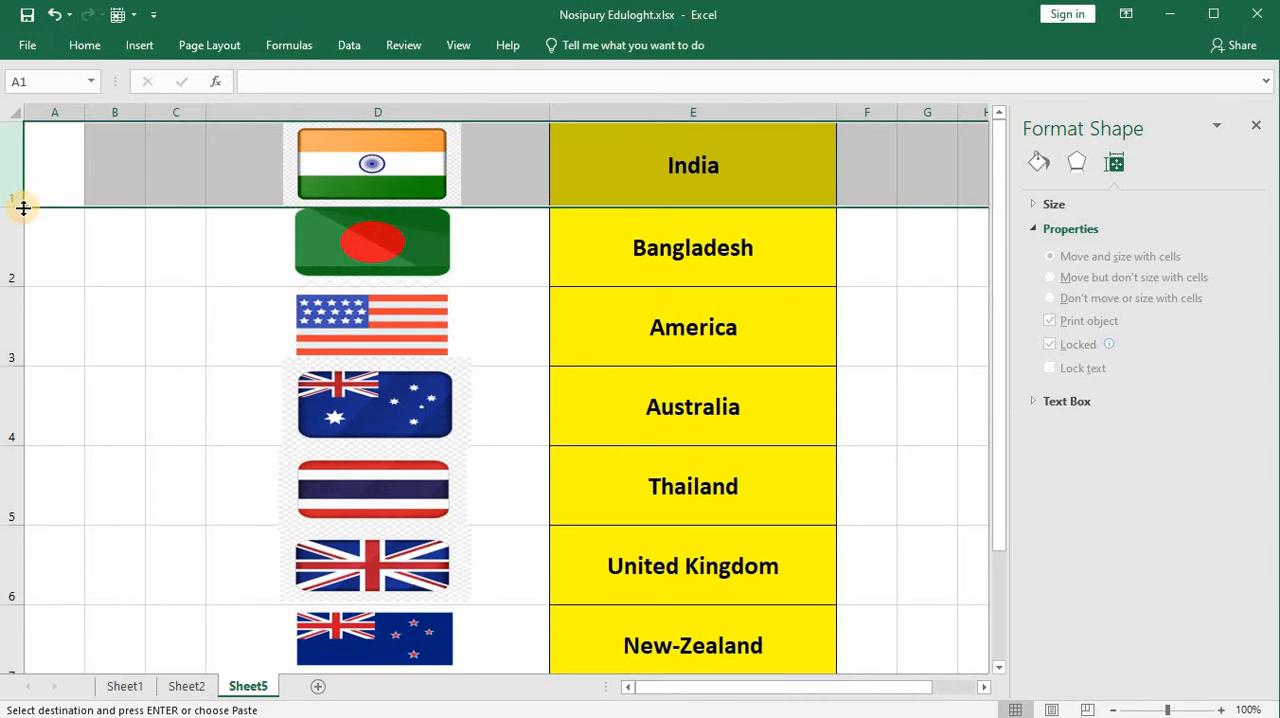
pyautogui.click(137, 246)
pyautogui.click(340, 195)
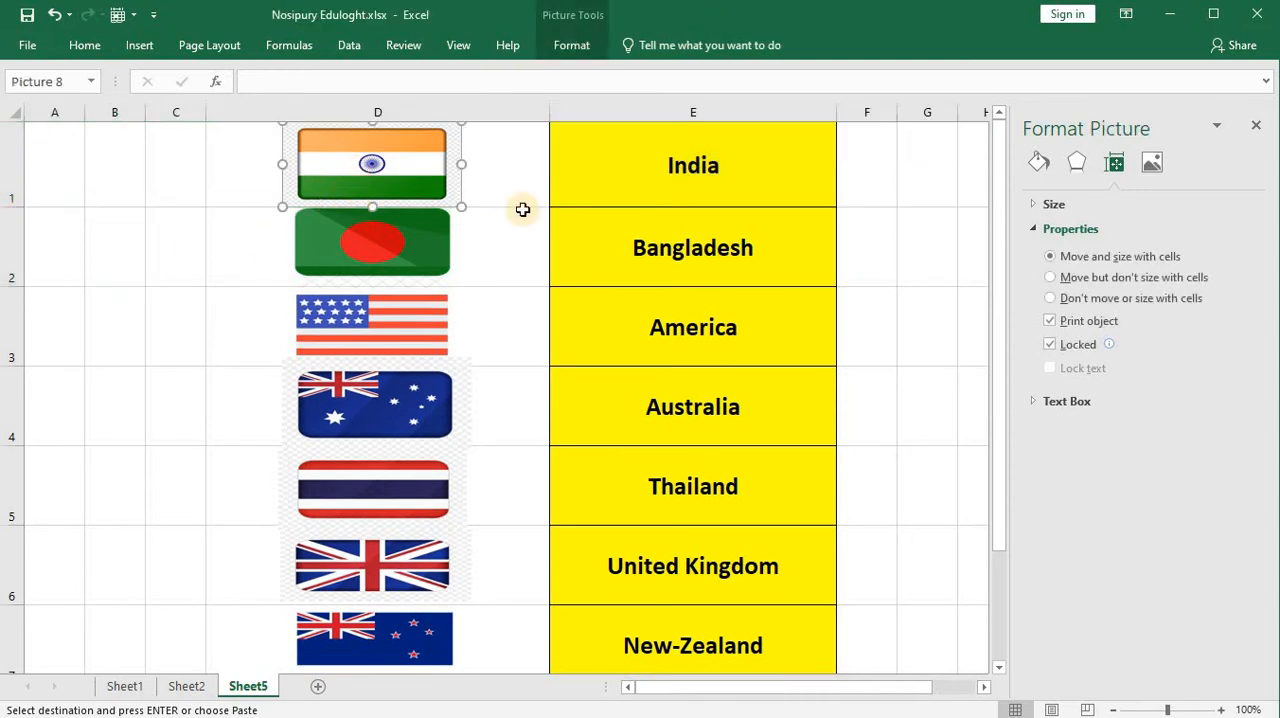
pyautogui.click(1095, 258)
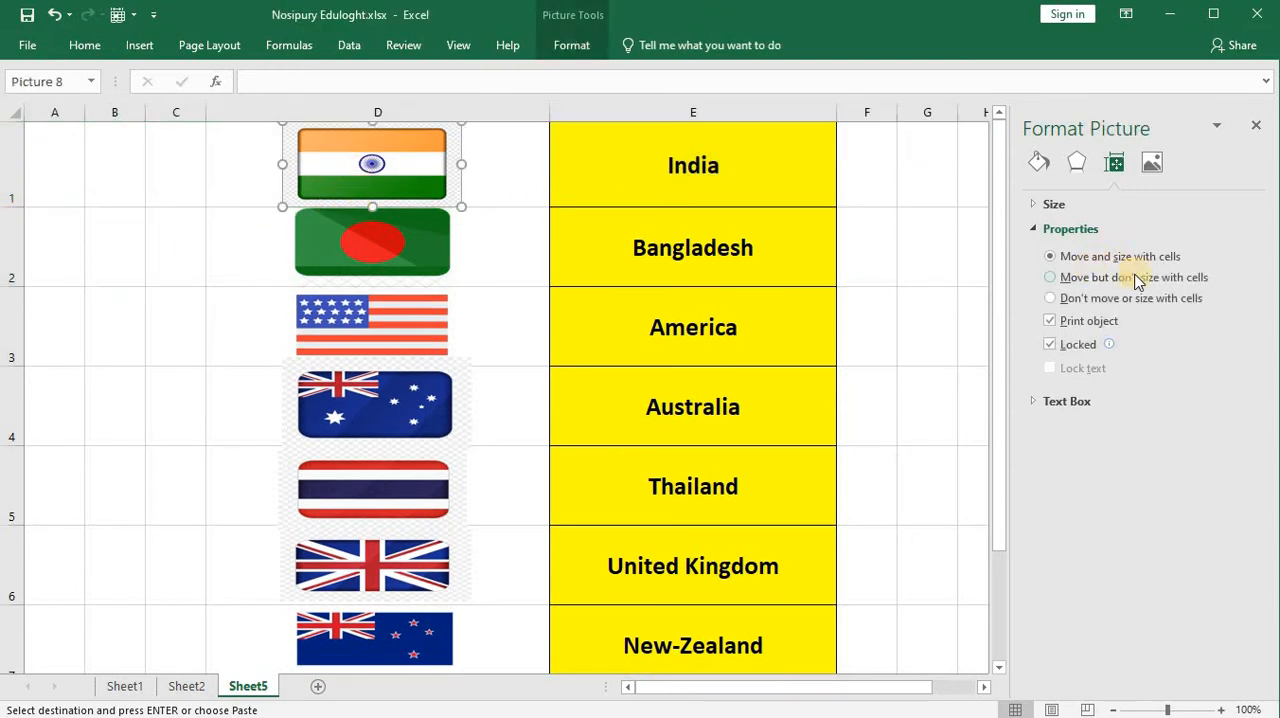
# Step: Set the India flag to "Move but don't size with cells", test it with a taller row 1, and undo the height change
pyautogui.click(1050, 278)
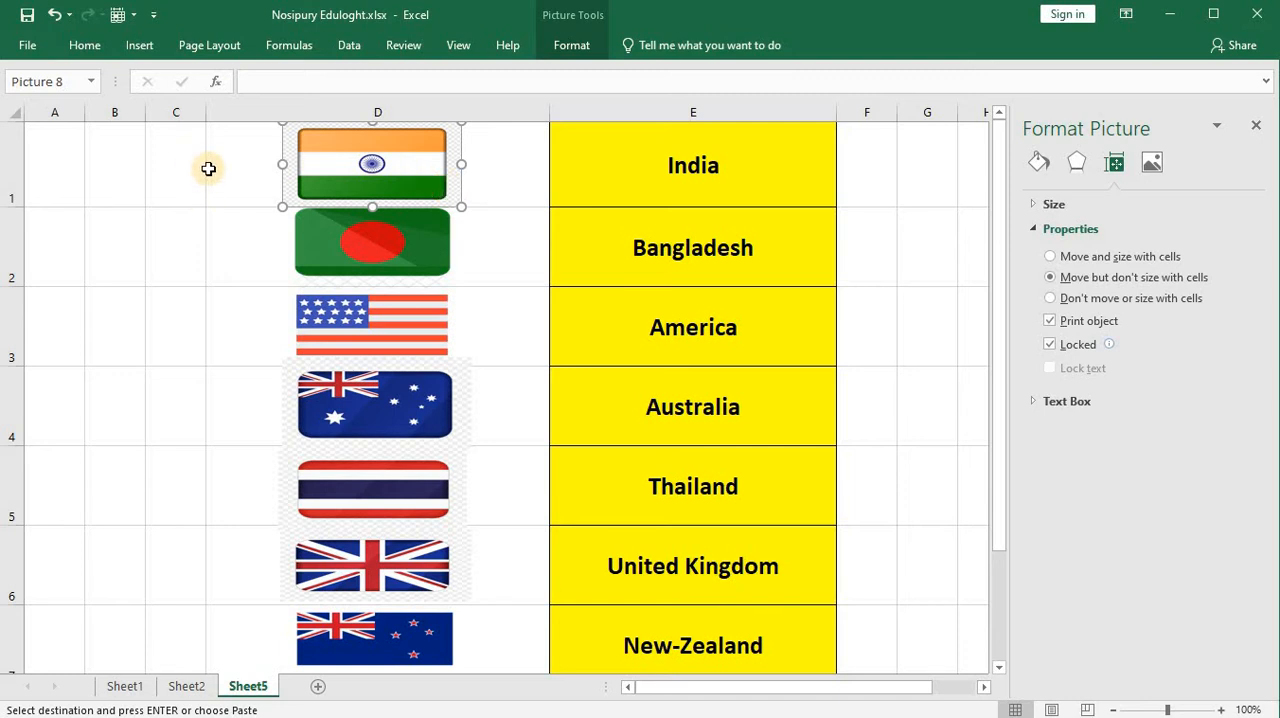
pyautogui.moveTo(23, 205); pyautogui.dragTo(23, 242)
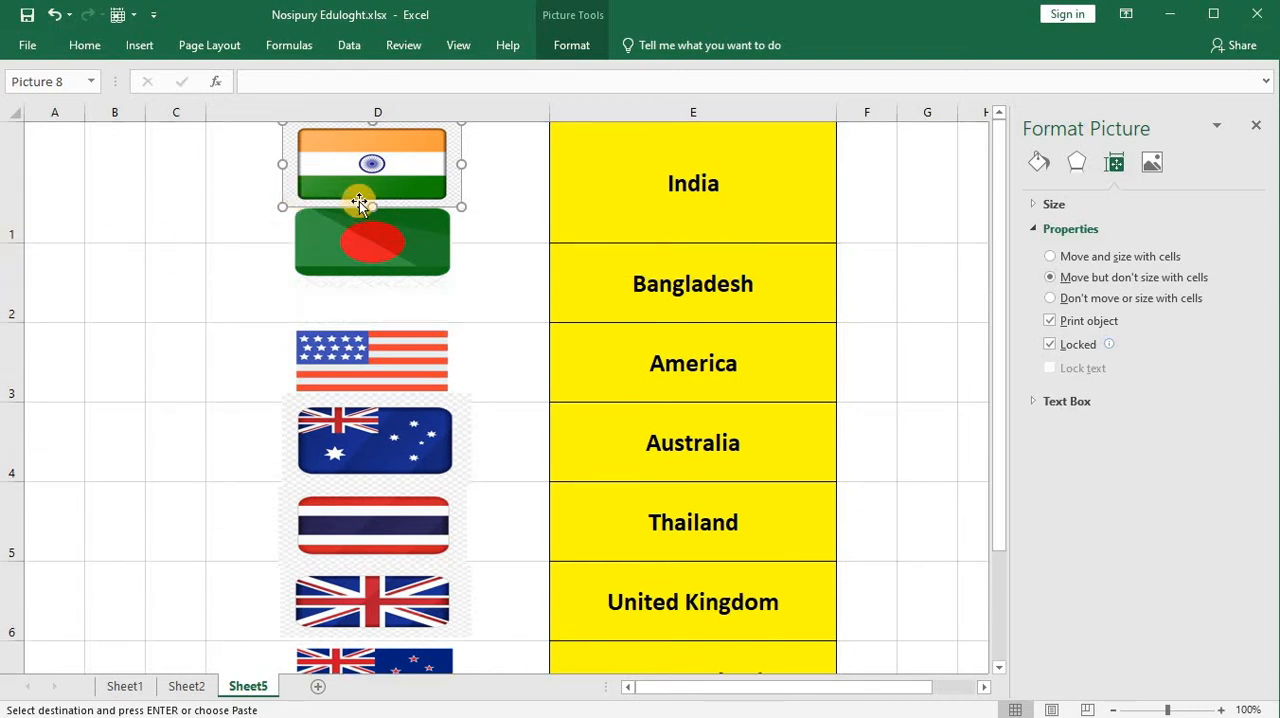
pyautogui.hotkey('ctrl', 'z')
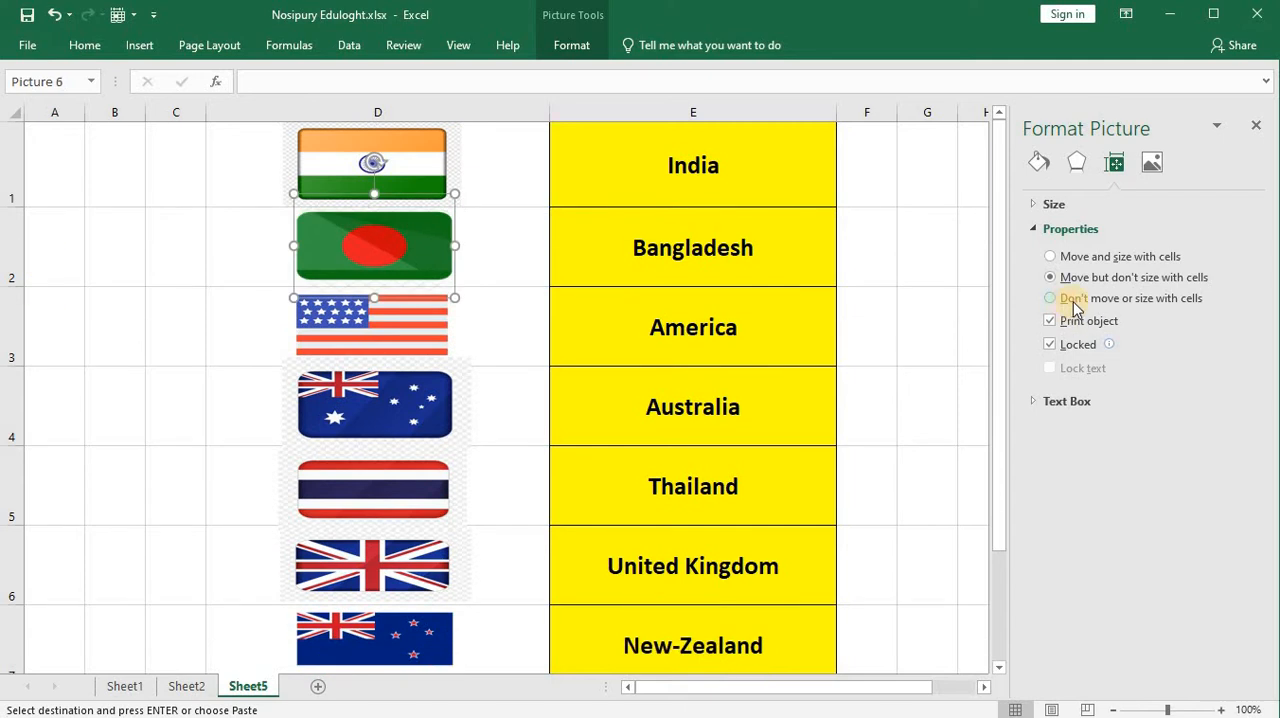
# Step: Set the Bangladesh flag's properties to "Don't move or size with cells" and close the picture formatting options
pyautogui.click(1072, 300)
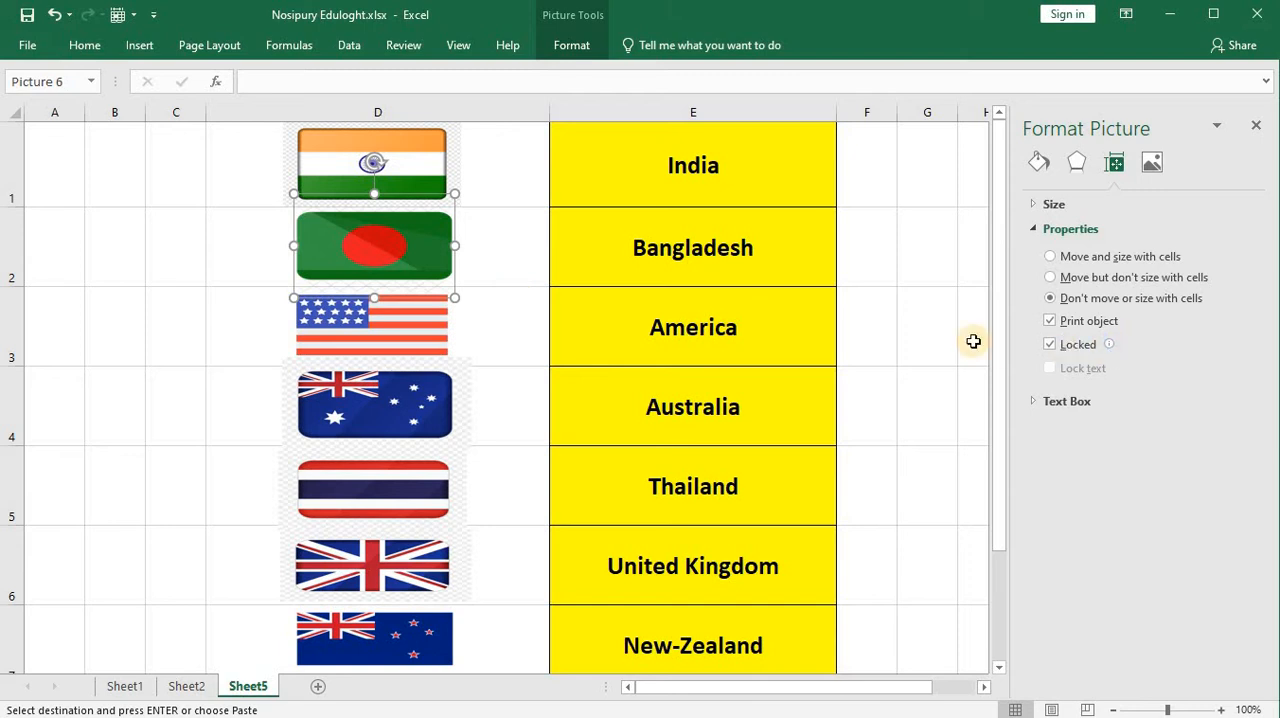
pyautogui.click(1256, 128)
pyautogui.click(1040, 230)
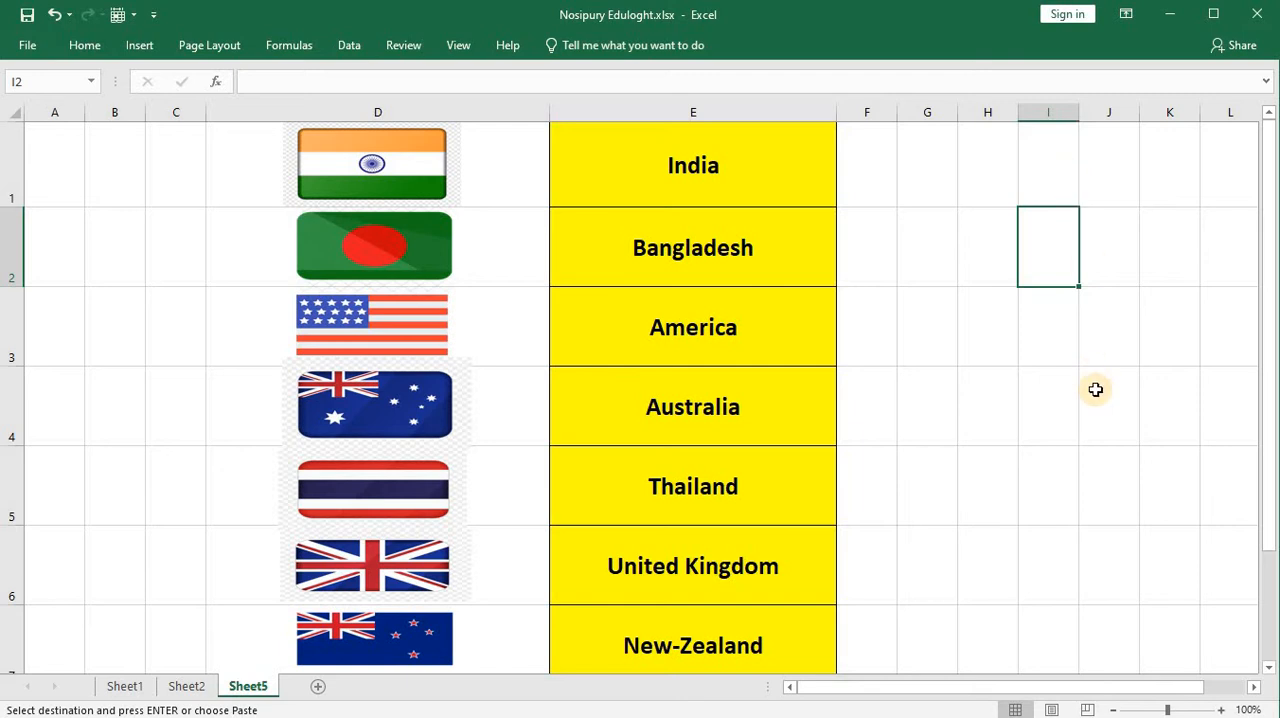
# Step: Add a new worksheet and enlarge row 1 and columns A and B so A1 and B1 become two large cells
pyautogui.click(315, 688)
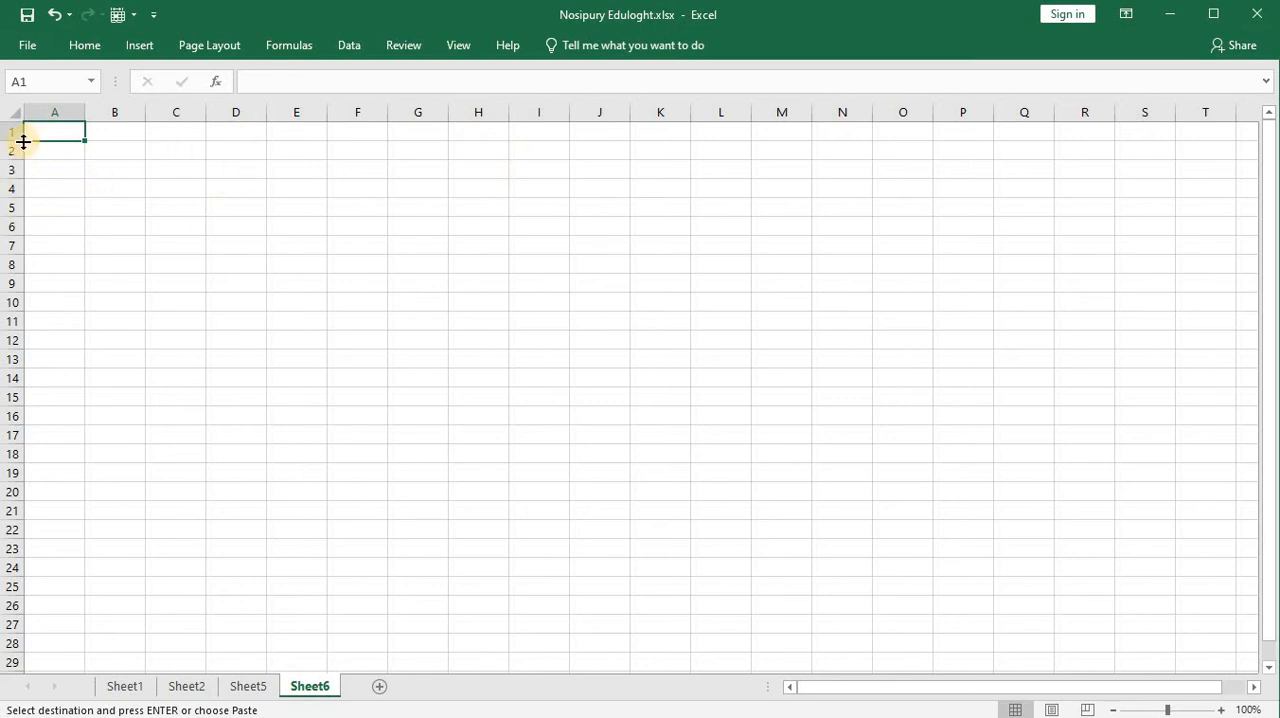
pyautogui.moveTo(23, 142); pyautogui.dragTo(77, 522)
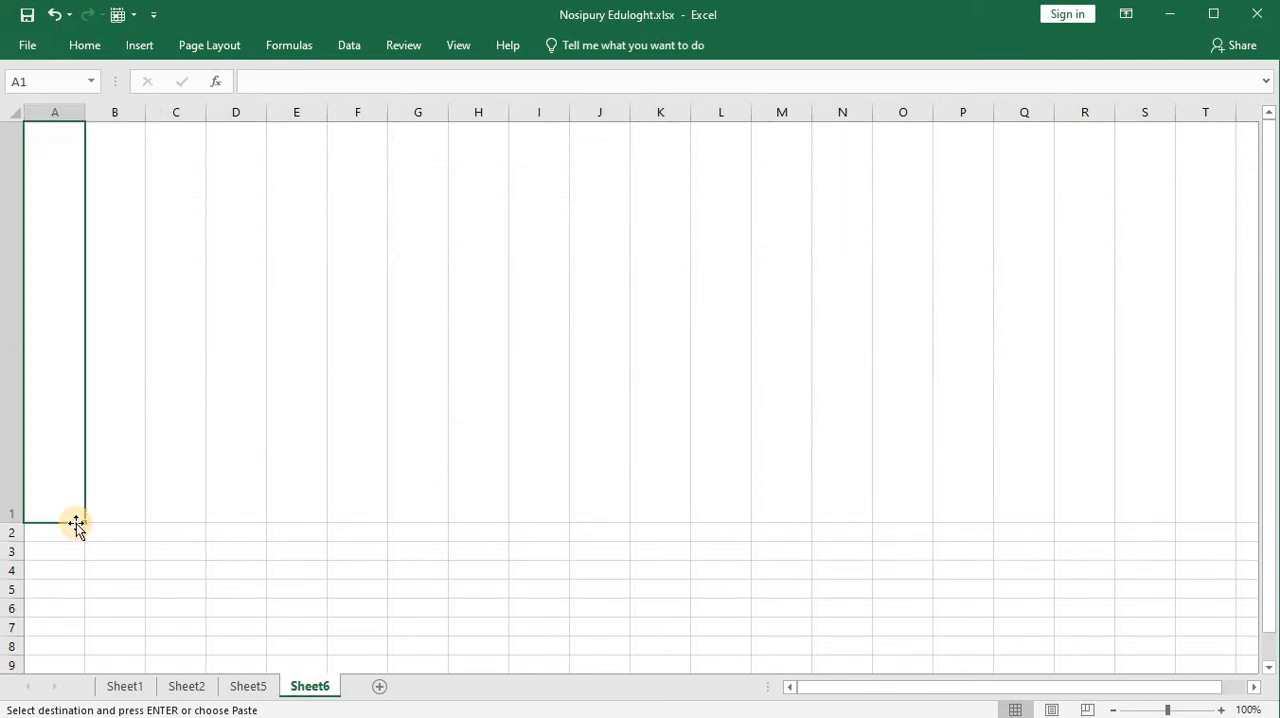
pyautogui.moveTo(84, 115); pyautogui.dragTo(1051, 113)
pyautogui.click(729, 209)
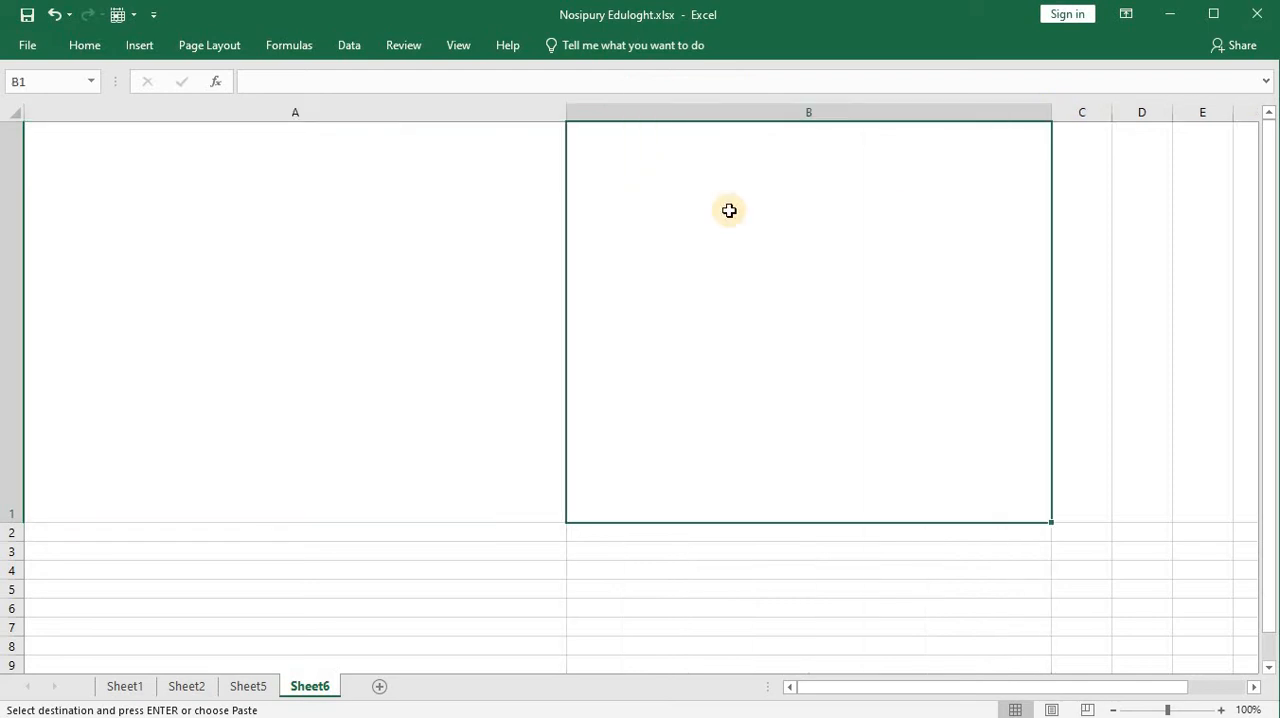
pyautogui.click(451, 274)
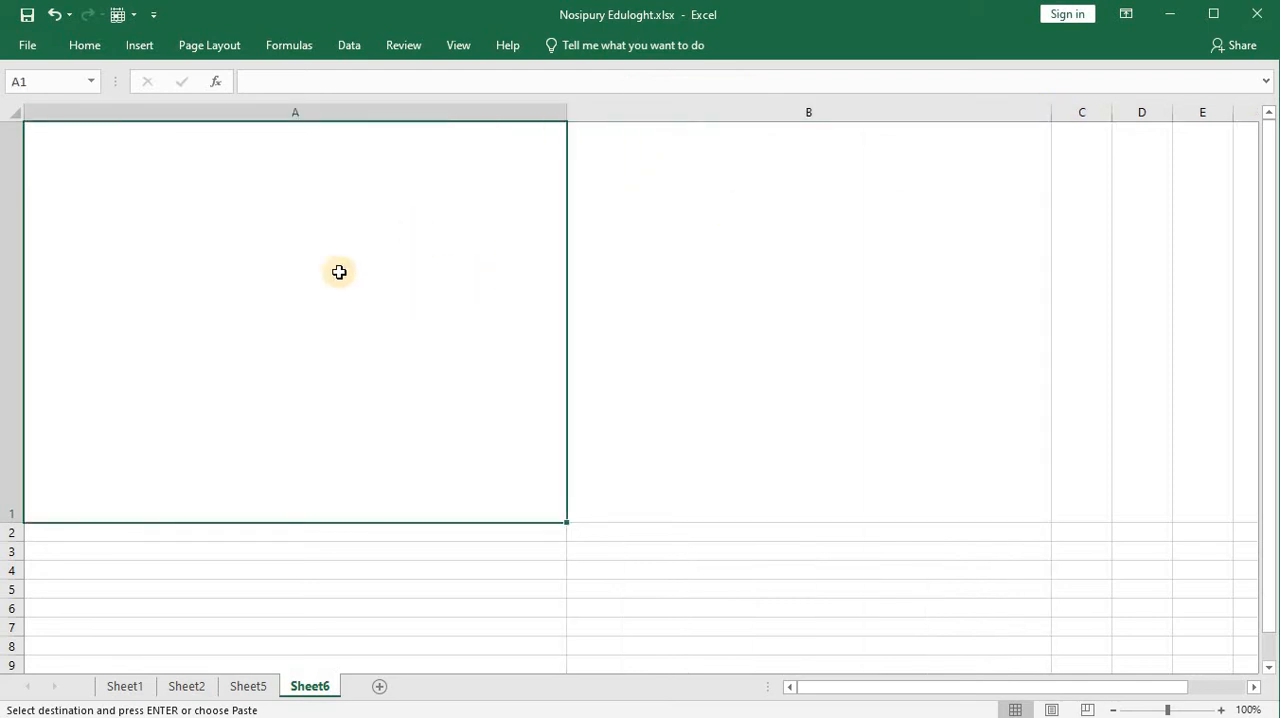
pyautogui.click(803, 291)
# Step: Apply All Borders to the two large cells A1:B1
pyautogui.click(277, 249)
pyautogui.keyDown('shift'); pyautogui.click(683, 271); pyautogui.keyUp('shift')
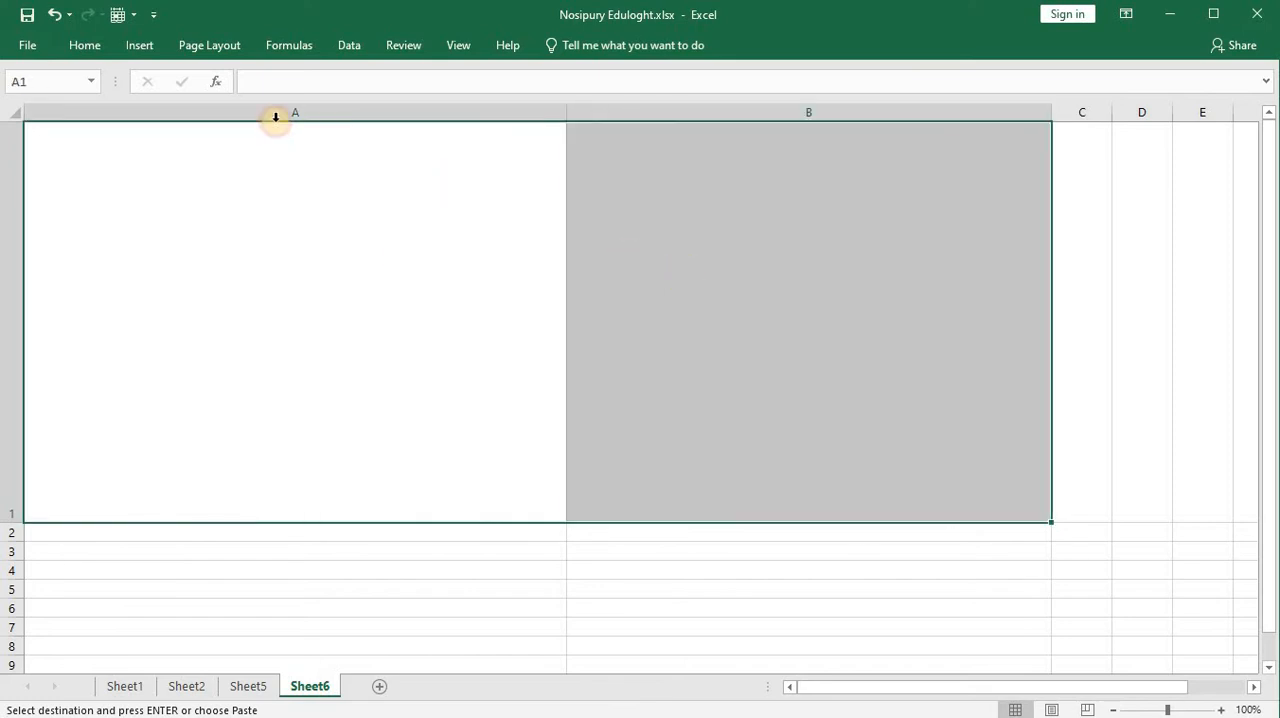
pyautogui.click(86, 44)
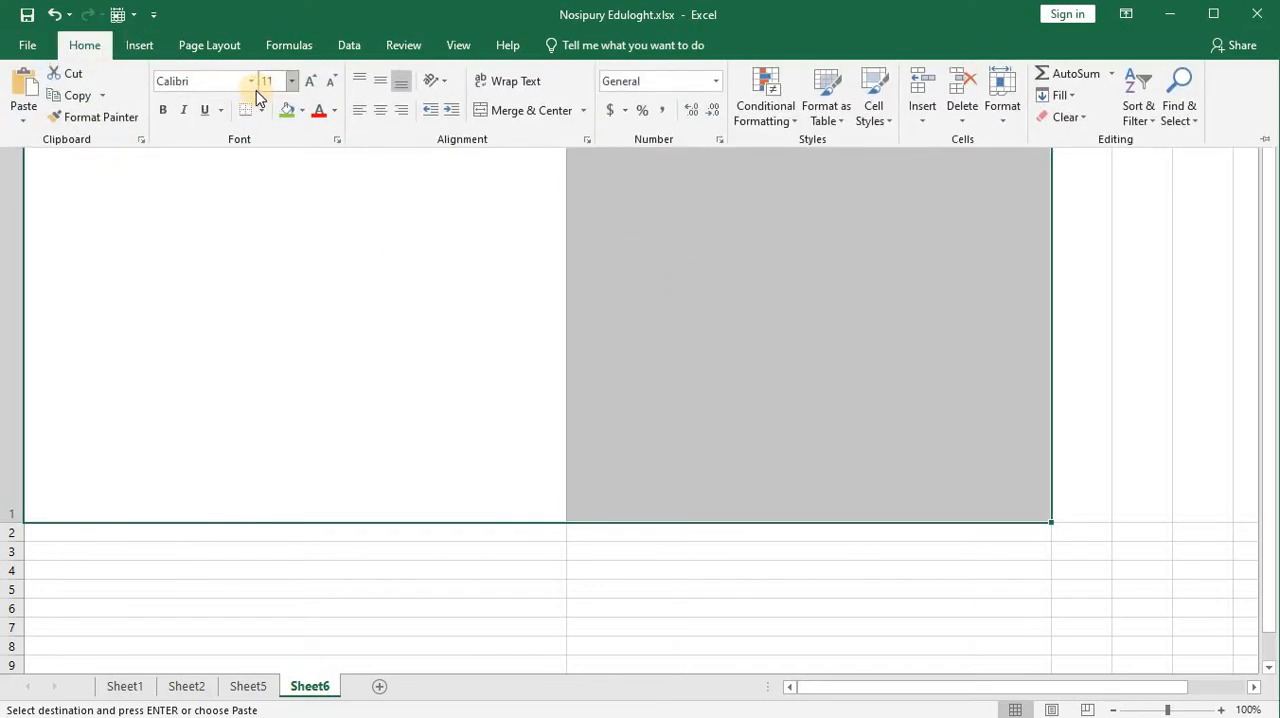
pyautogui.click(260, 113)
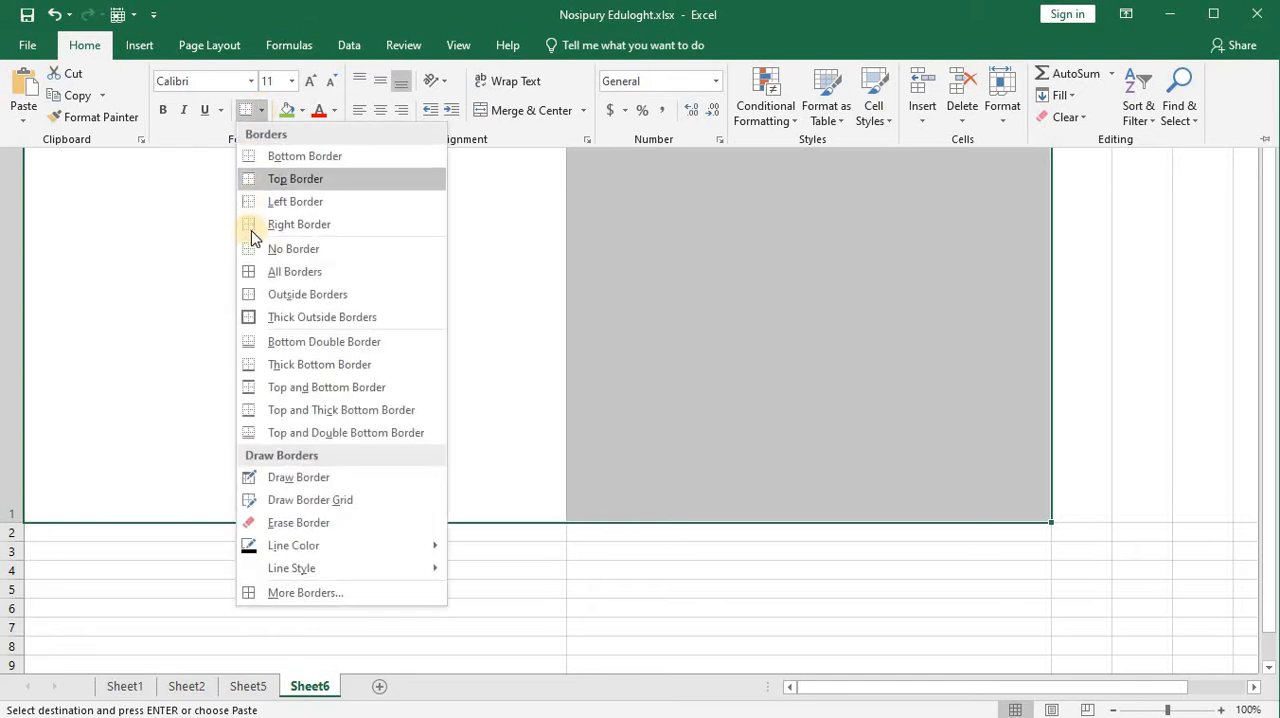
pyautogui.click(250, 272)
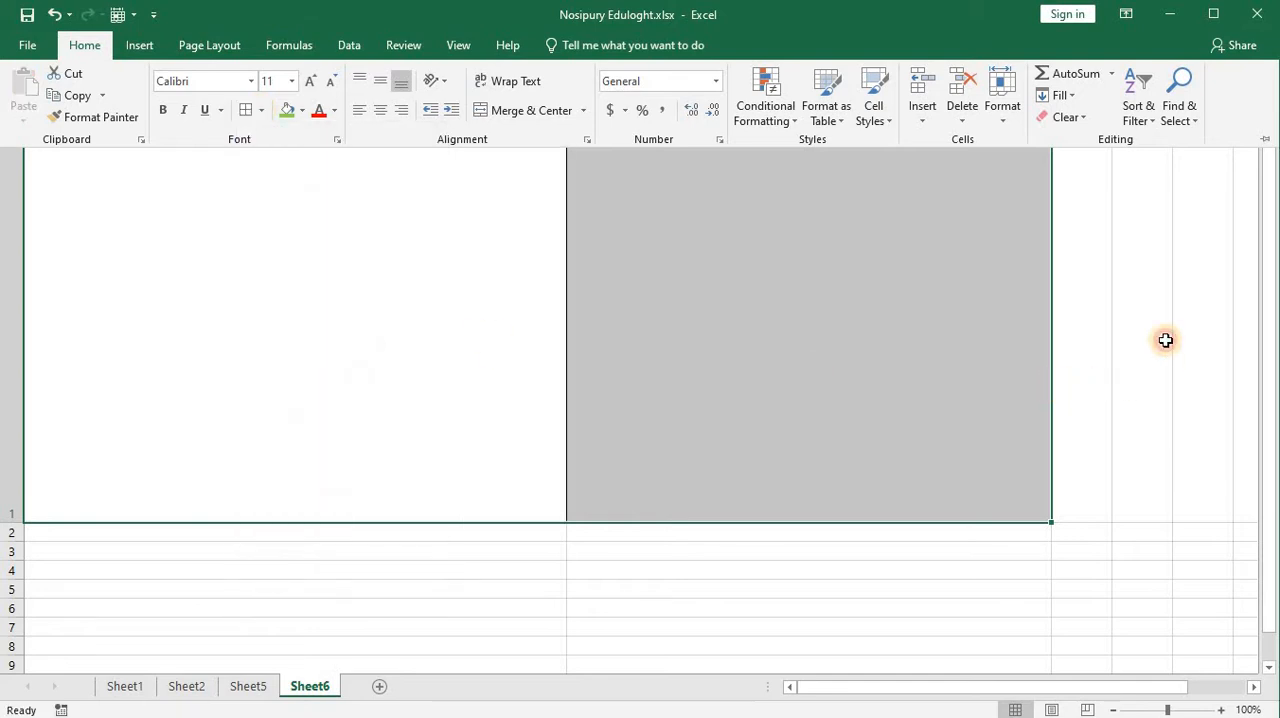
pyautogui.click(429, 357)
pyautogui.click(743, 338)
pyautogui.click(454, 334)
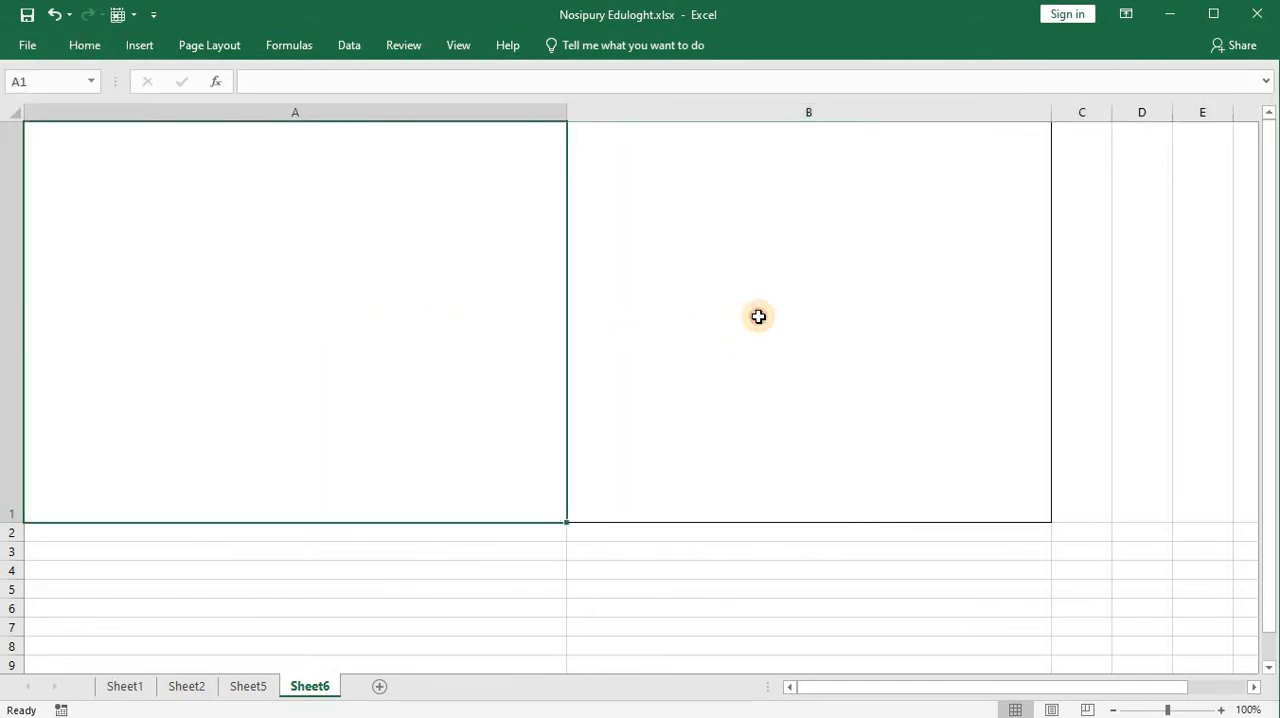
pyautogui.click(759, 314)
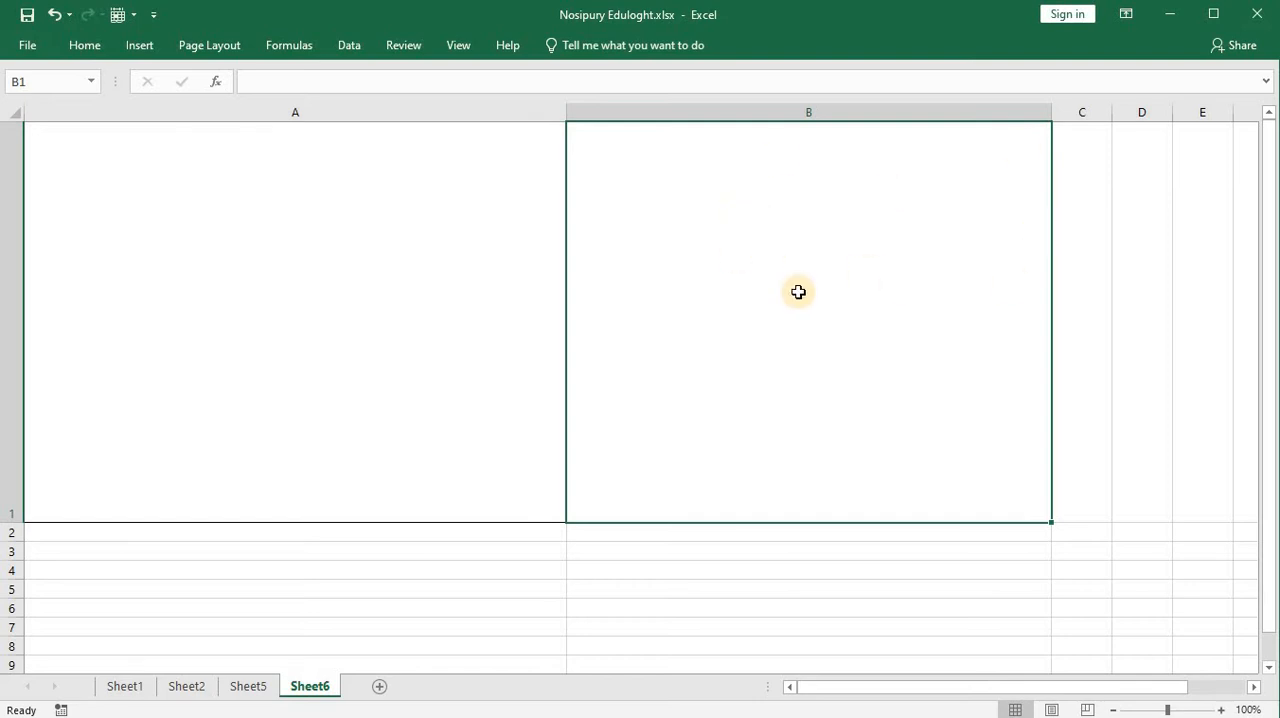
# Step: Add a List data validation to Sheet6 cell B1 using the country names in =Sheet5!$E$1:$E$7 as the source
pyautogui.click(248, 686)
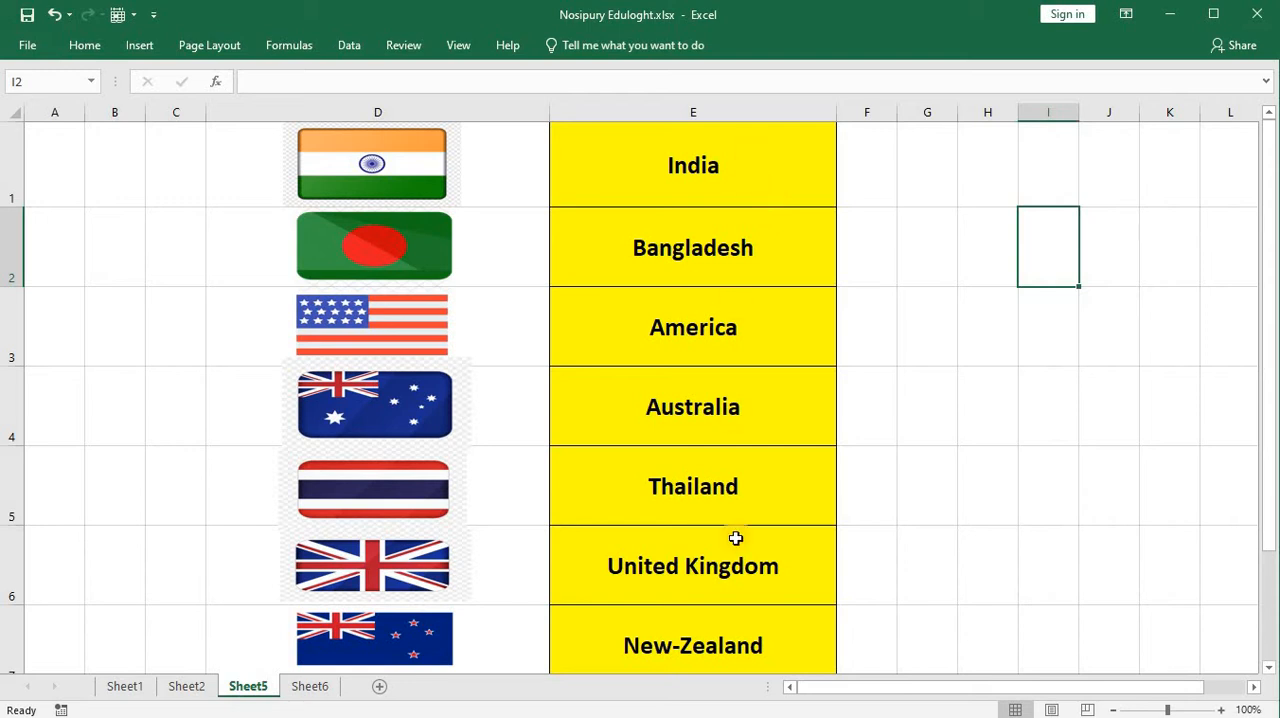
pyautogui.click(309, 686)
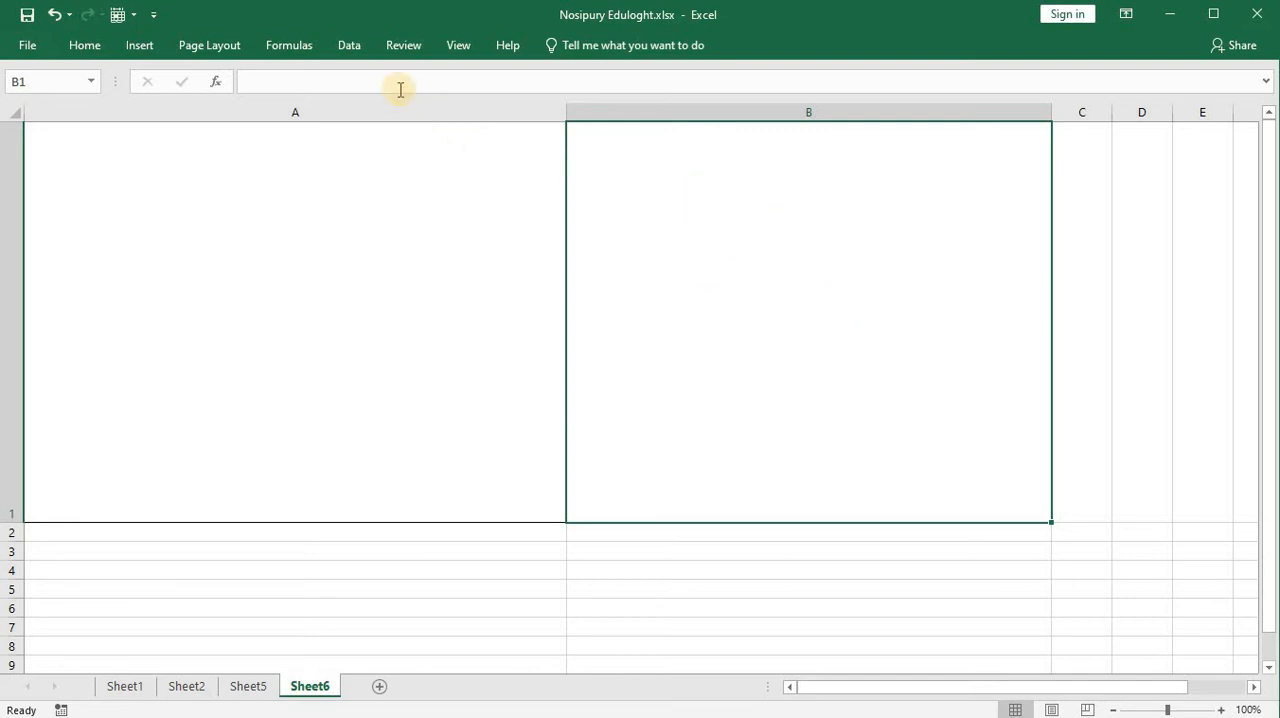
pyautogui.click(349, 47)
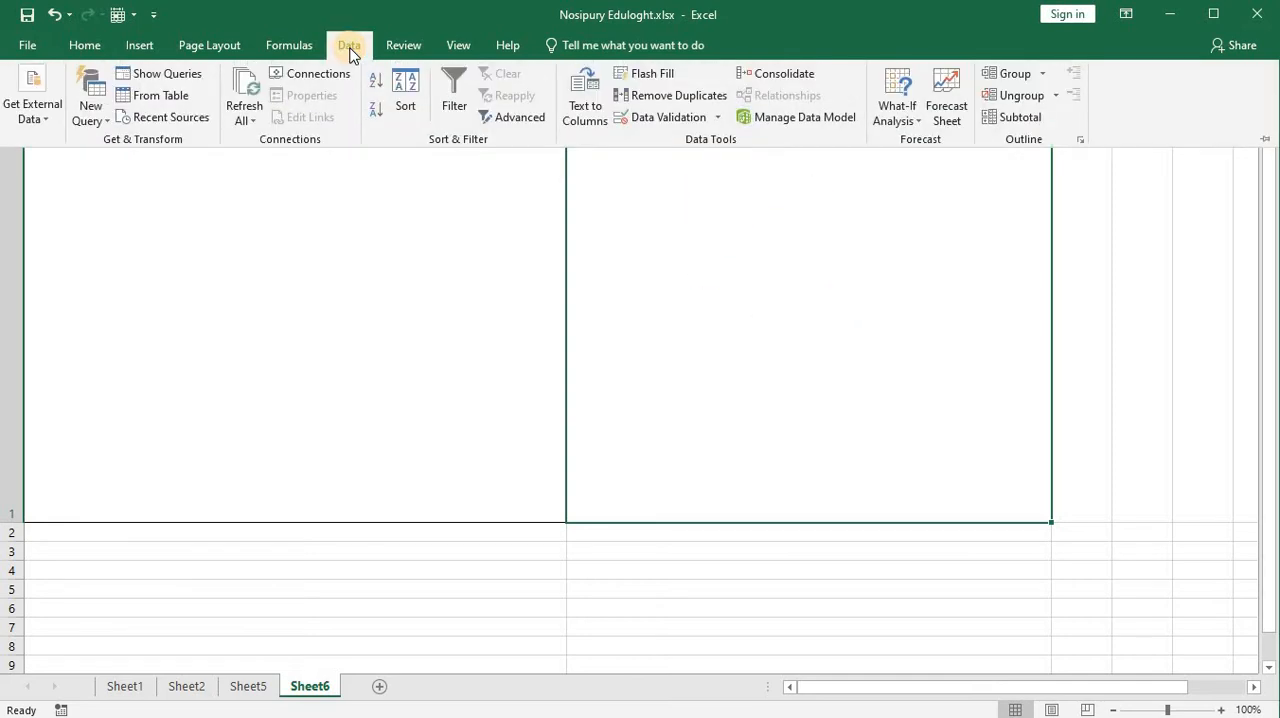
pyautogui.click(680, 118)
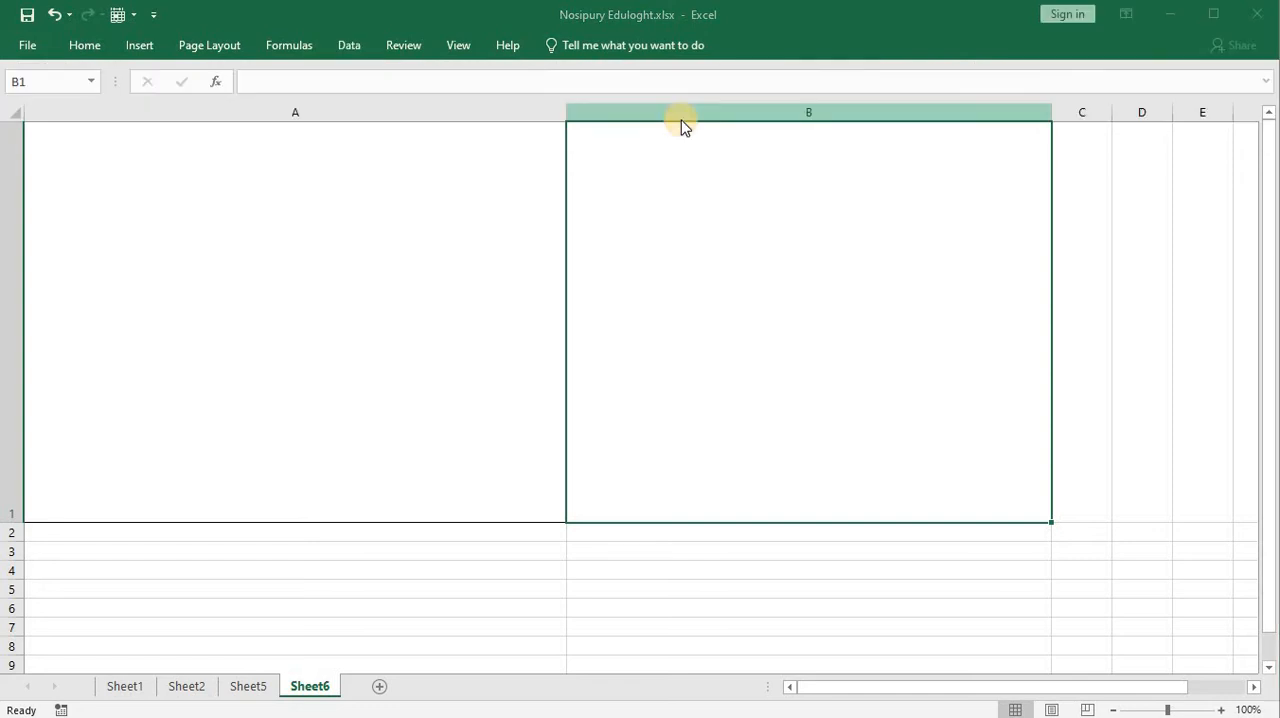
pyautogui.click(857, 233)
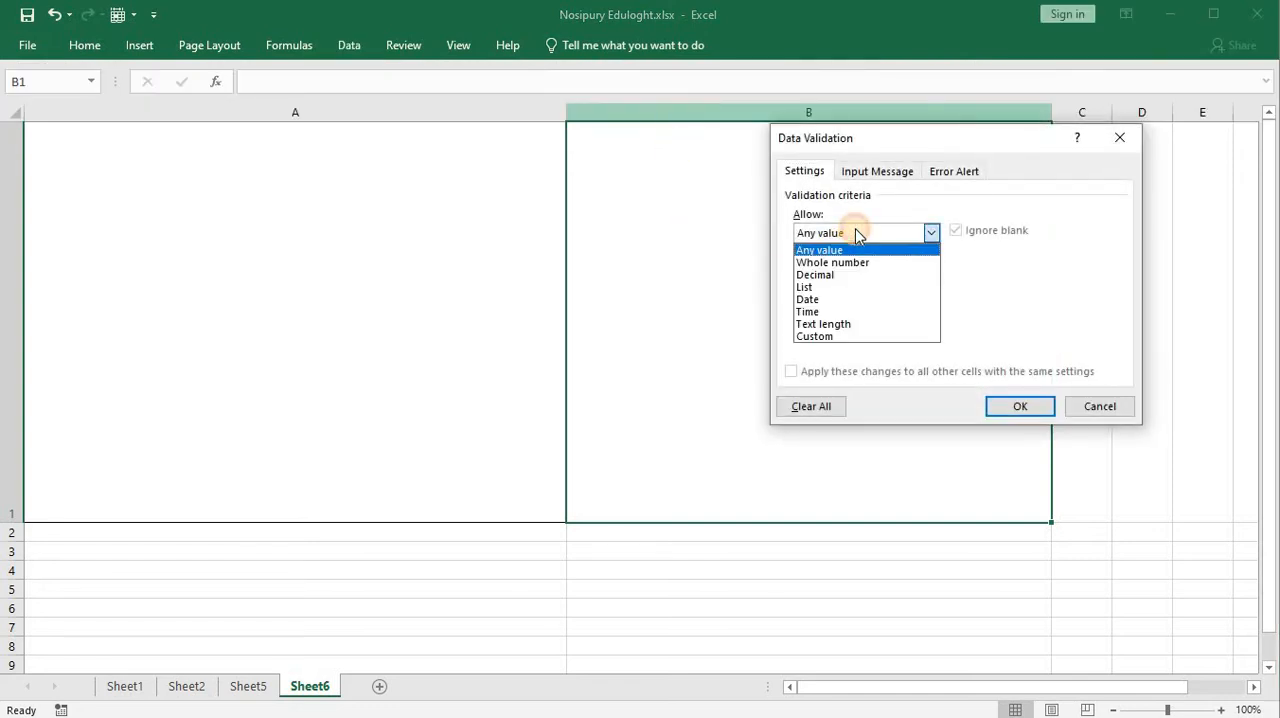
pyautogui.click(840, 287)
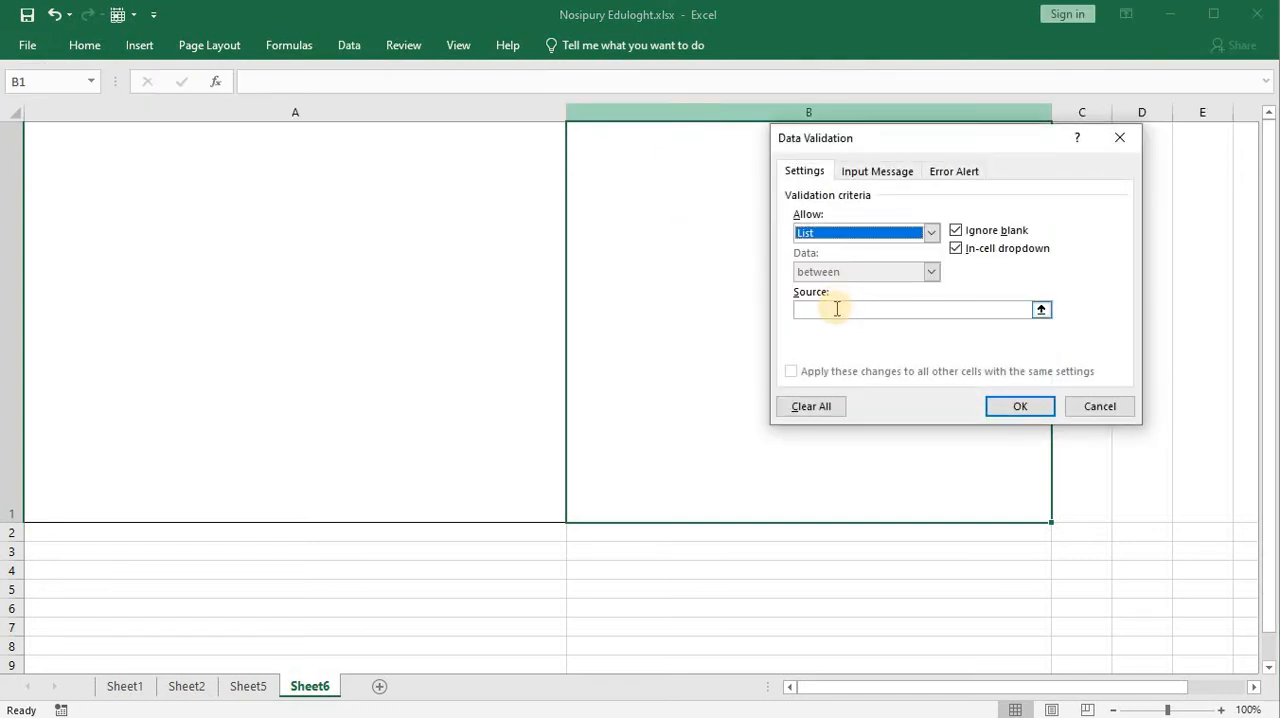
pyautogui.click(837, 309)
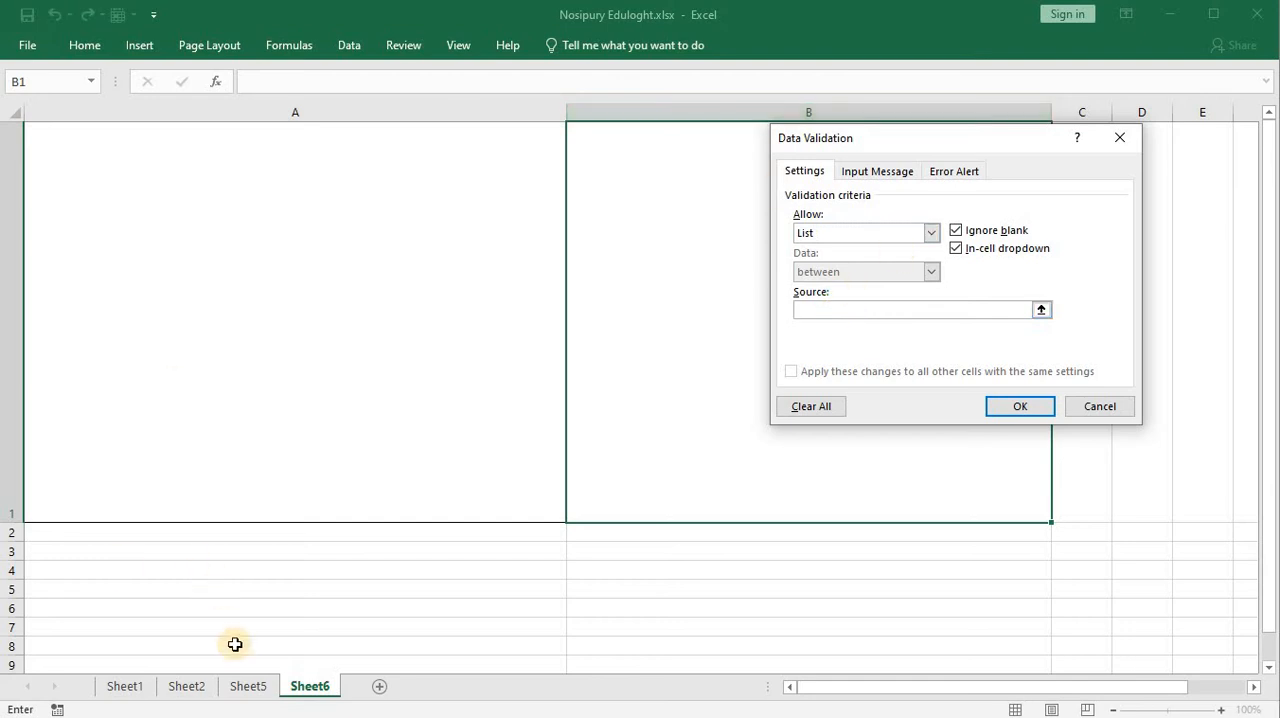
pyautogui.click(248, 686)
pyautogui.moveTo(694, 165); pyautogui.dragTo(701, 640)
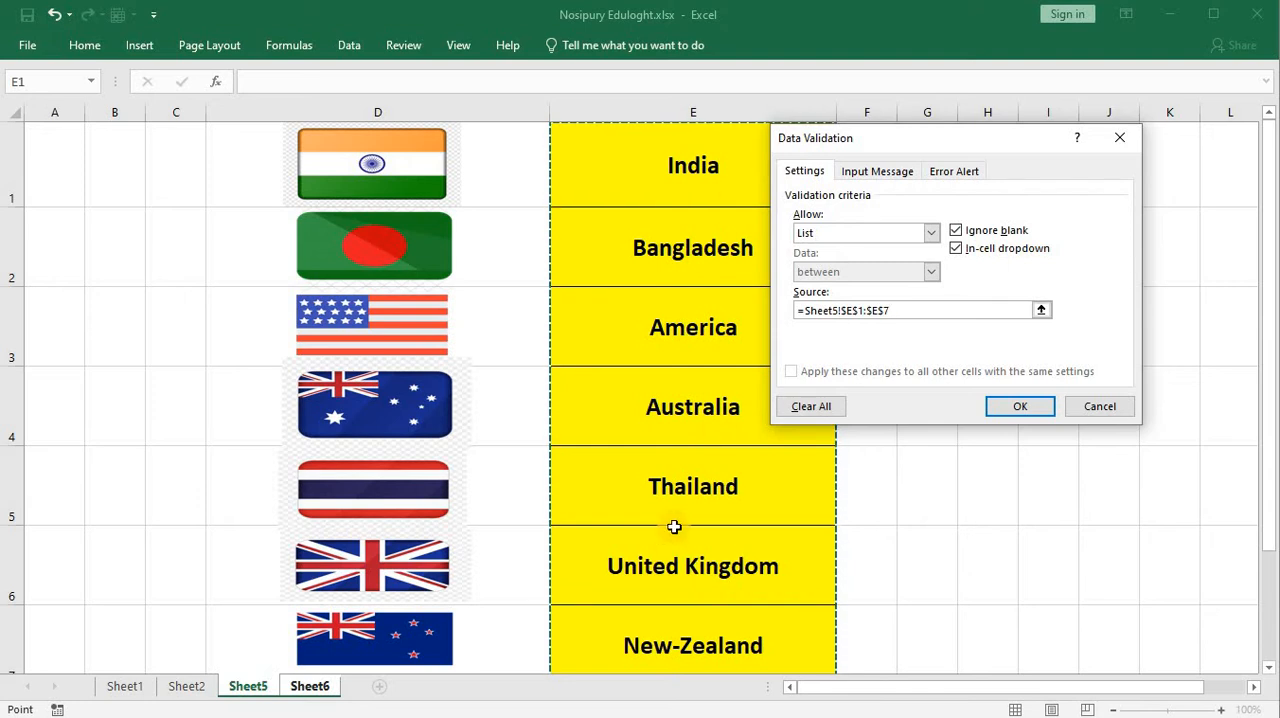
pyautogui.click(1020, 406)
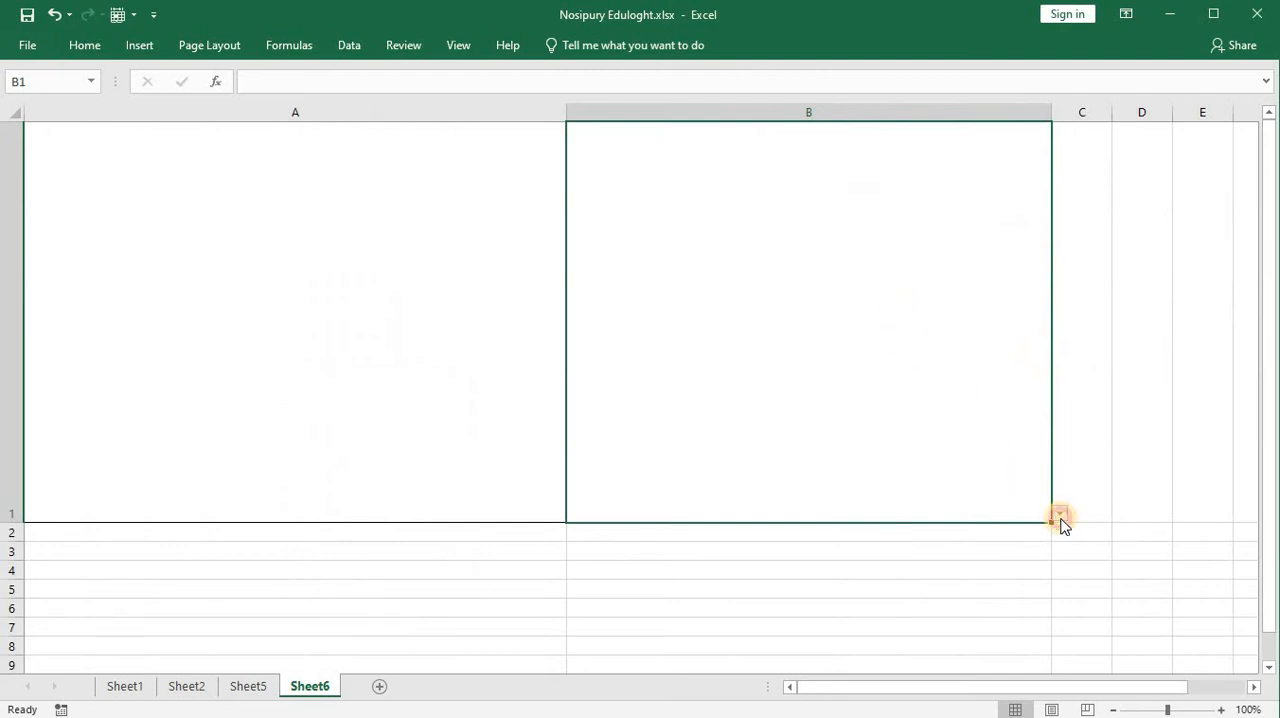
# Step: Choose India from B1's drop-down list and centre the text horizontally and vertically in the cell
pyautogui.click(1060, 516)
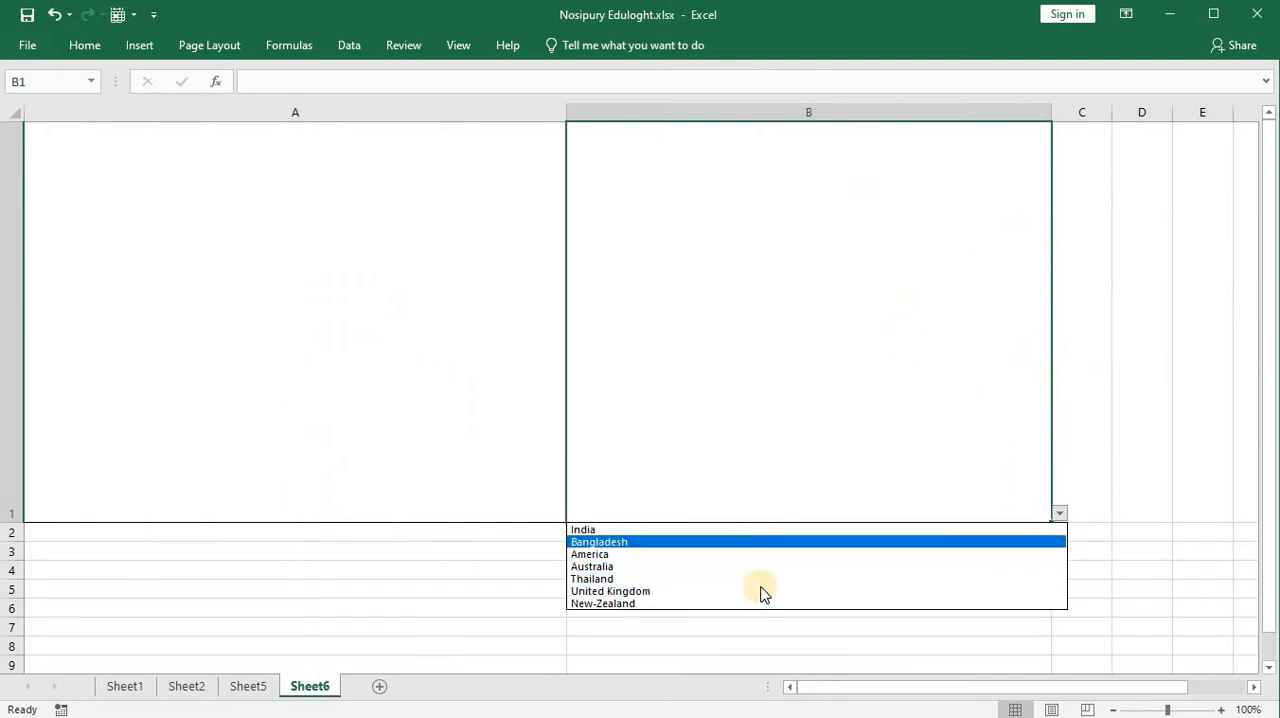
pyautogui.click(748, 530)
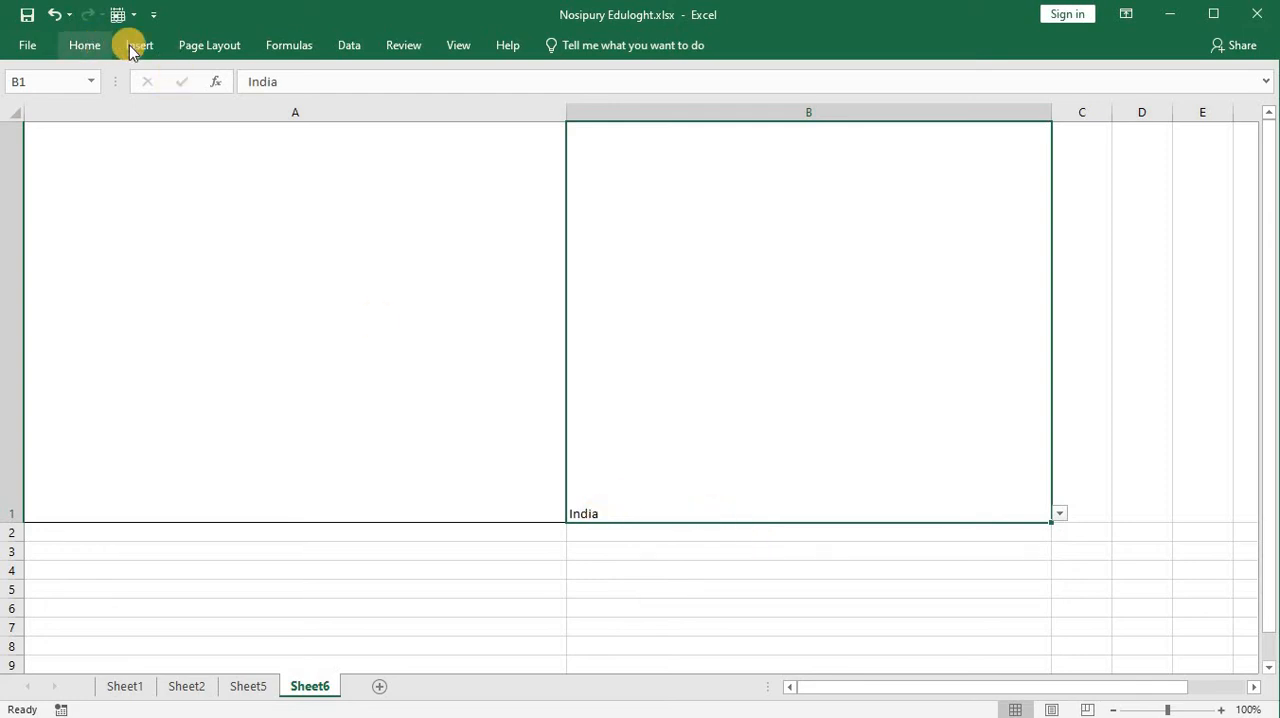
pyautogui.click(90, 45)
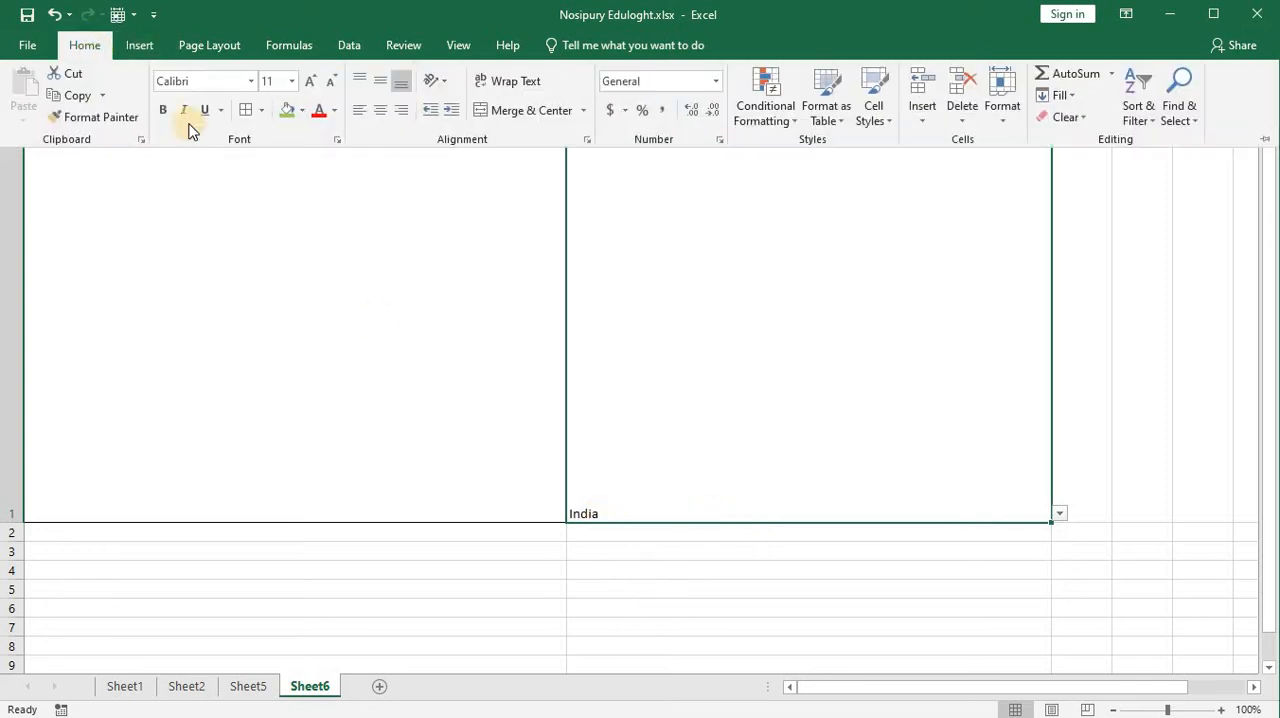
pyautogui.click(380, 110)
pyautogui.click(381, 82)
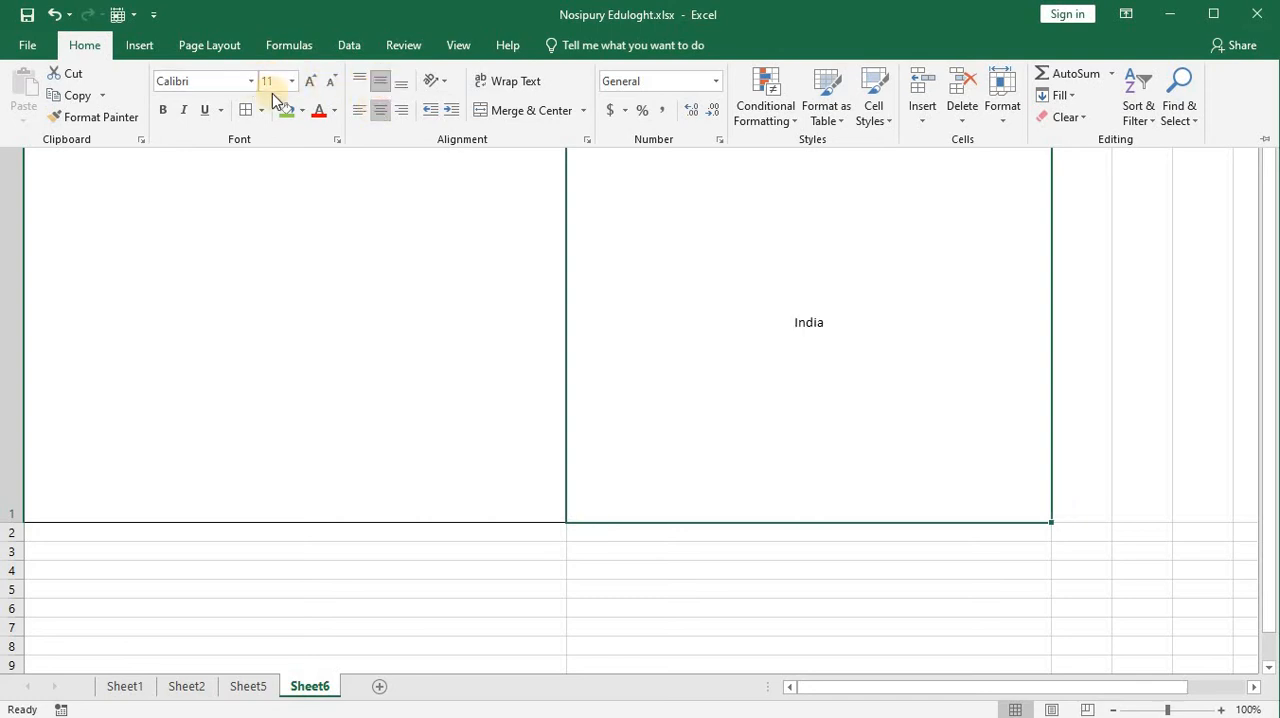
# Step: Make the country name in B1 bold and enlarge its font size to 72
pyautogui.click(309, 82)
pyautogui.click(309, 82)
pyautogui.doubleClick(309, 82)
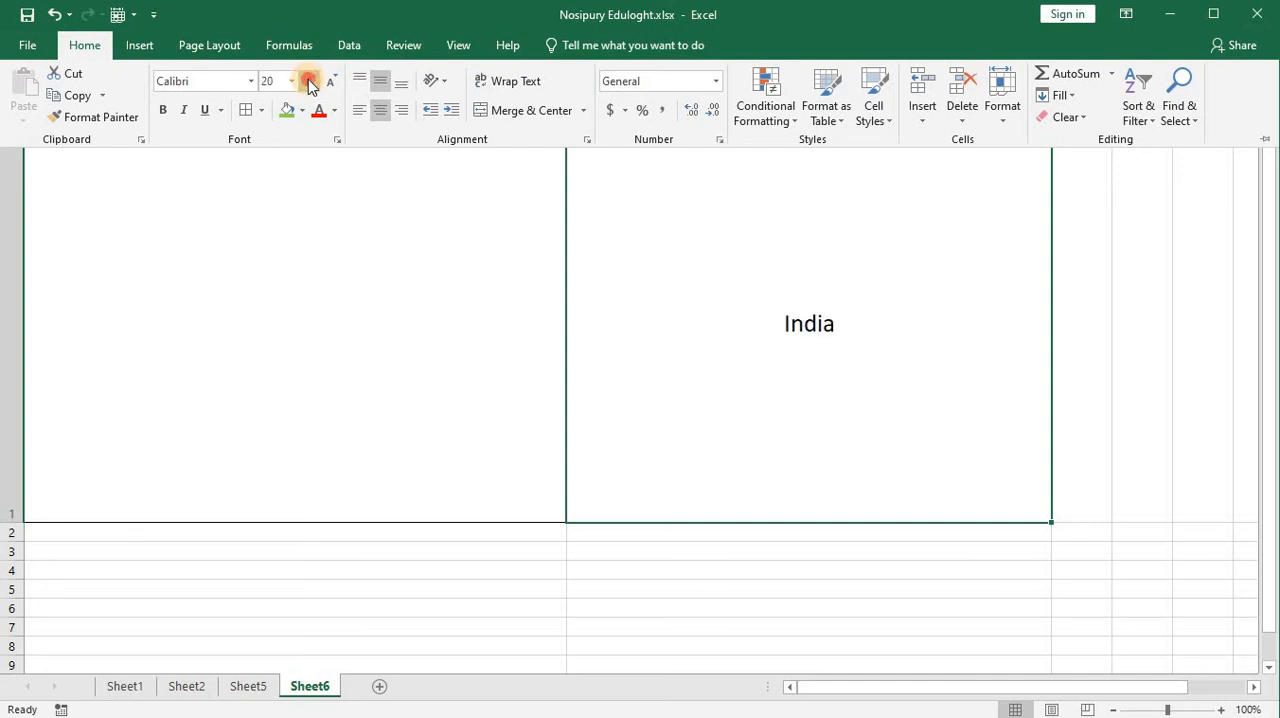
pyautogui.click(309, 82)
pyautogui.click(309, 82)
pyautogui.click(309, 82)
pyautogui.click(309, 82)
pyautogui.doubleClick(309, 82)
pyautogui.click(166, 110)
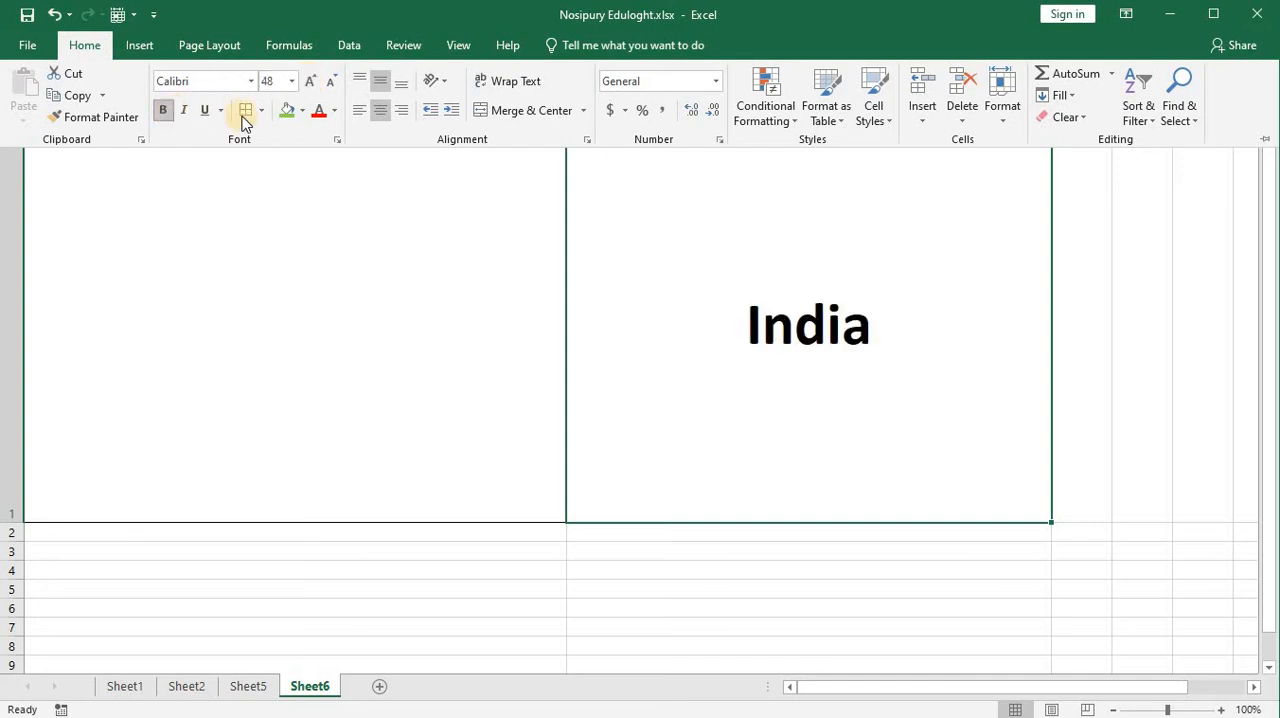
pyautogui.click(315, 84)
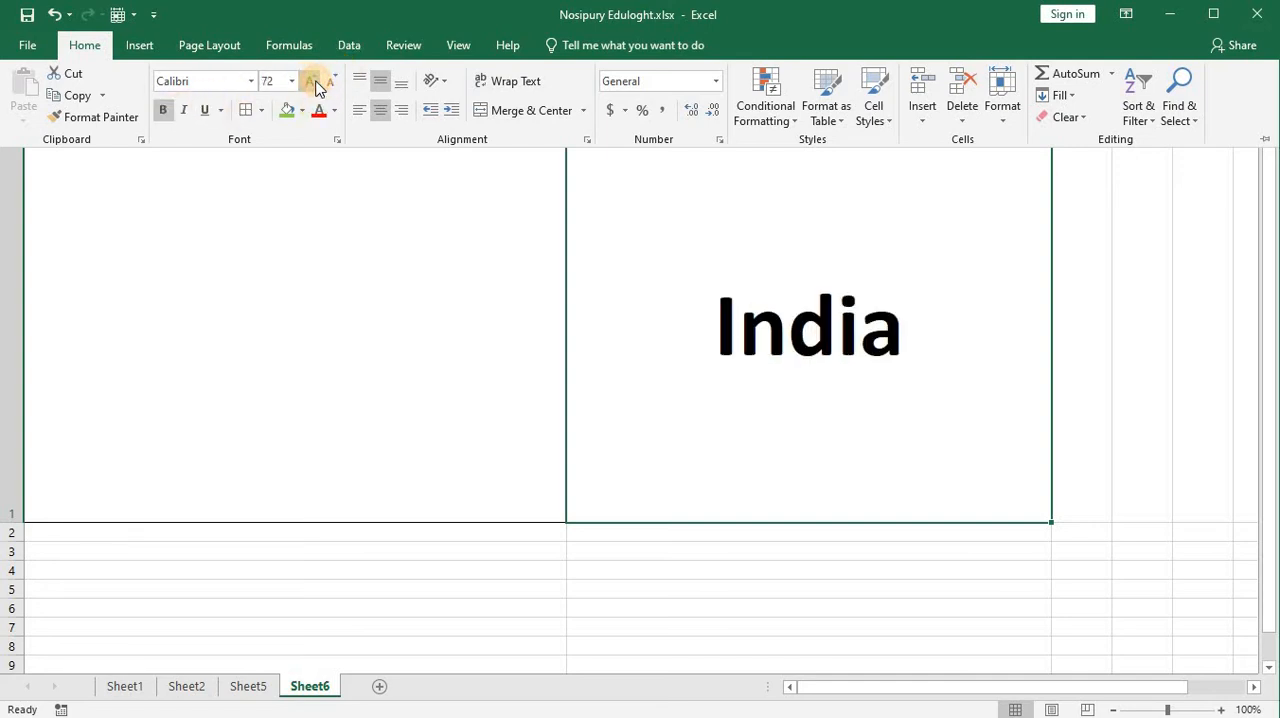
# Step: Test the drop-down in B1 by choosing Bangladesh and then United Kingdom
pyautogui.click(1013, 327)
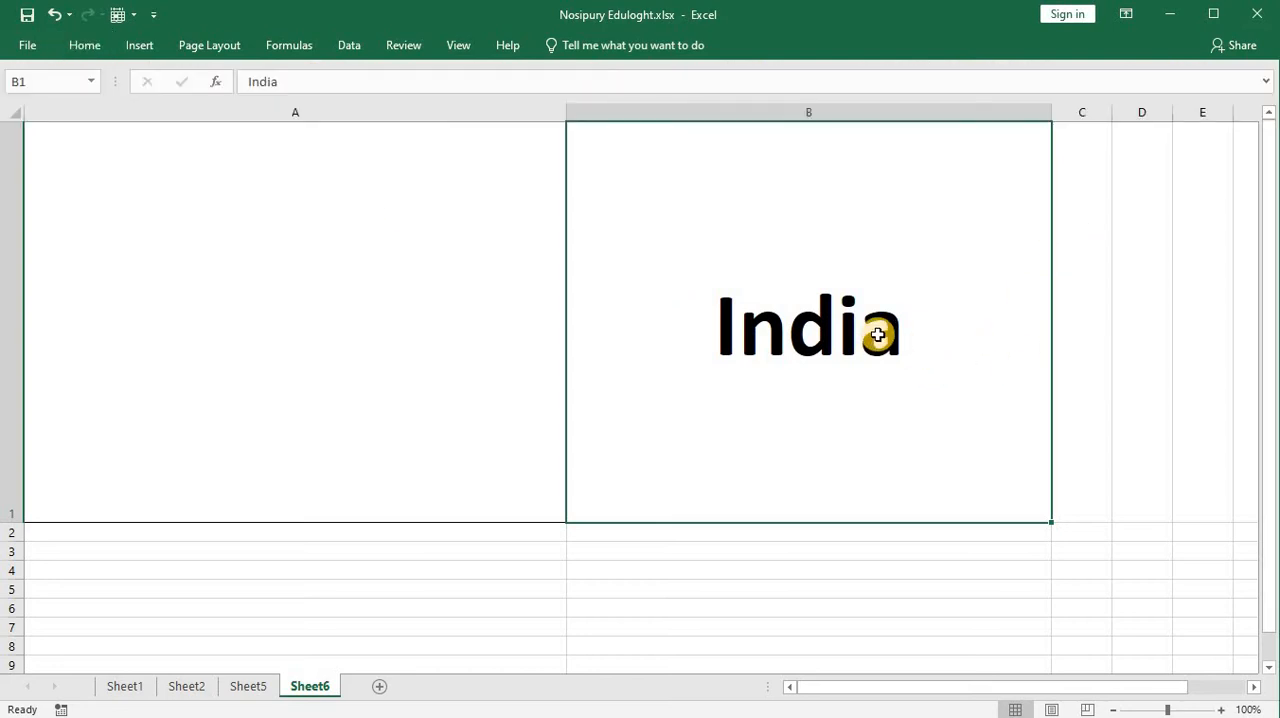
pyautogui.click(1058, 514)
pyautogui.click(1045, 544)
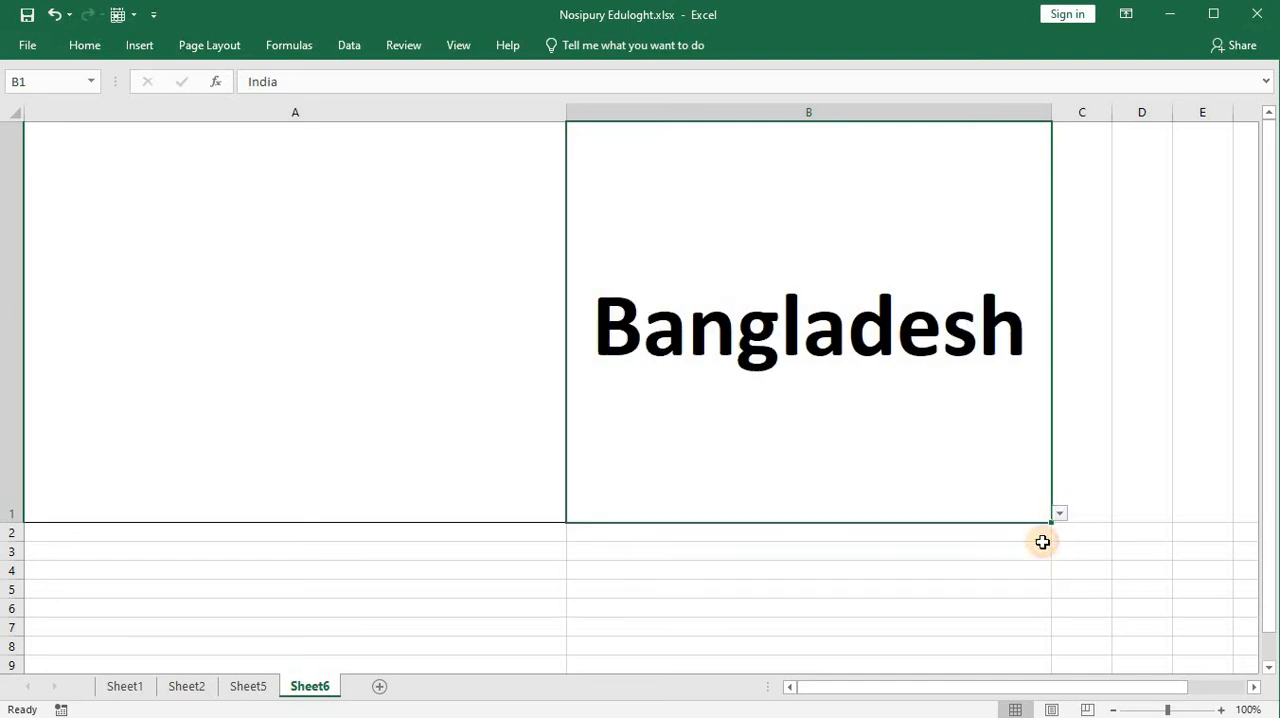
pyautogui.click(1059, 515)
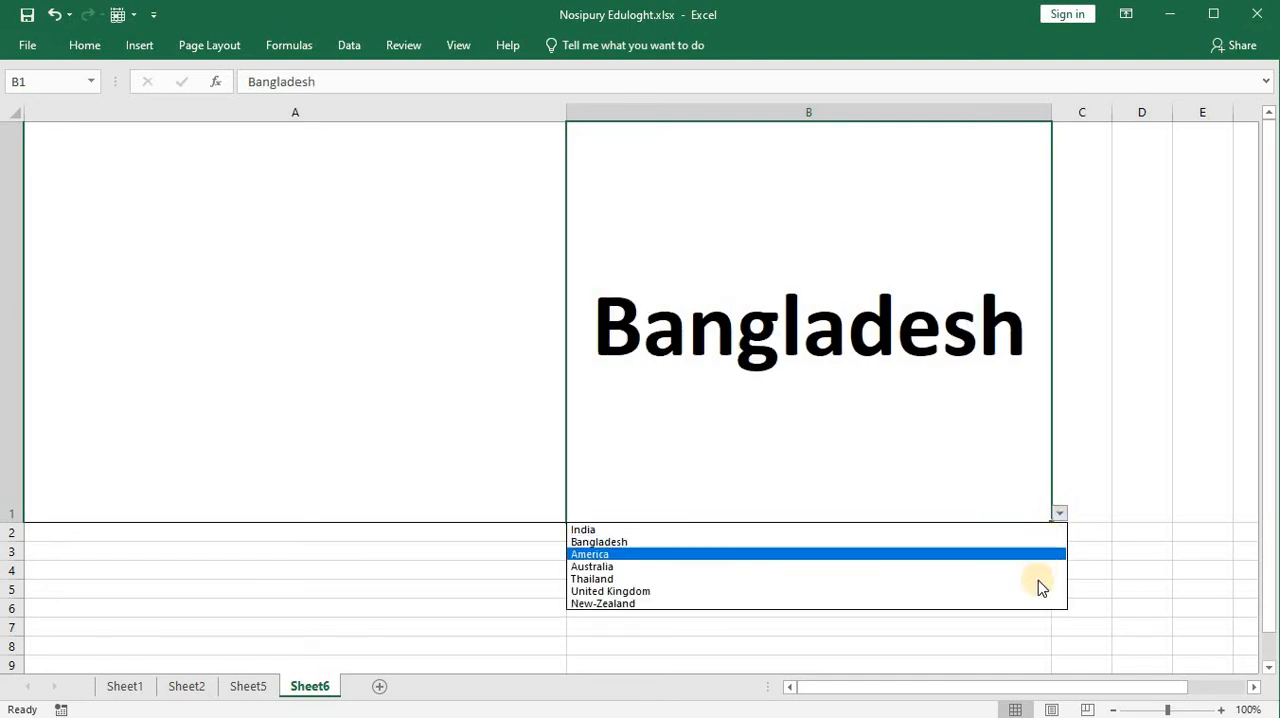
pyautogui.click(1034, 590)
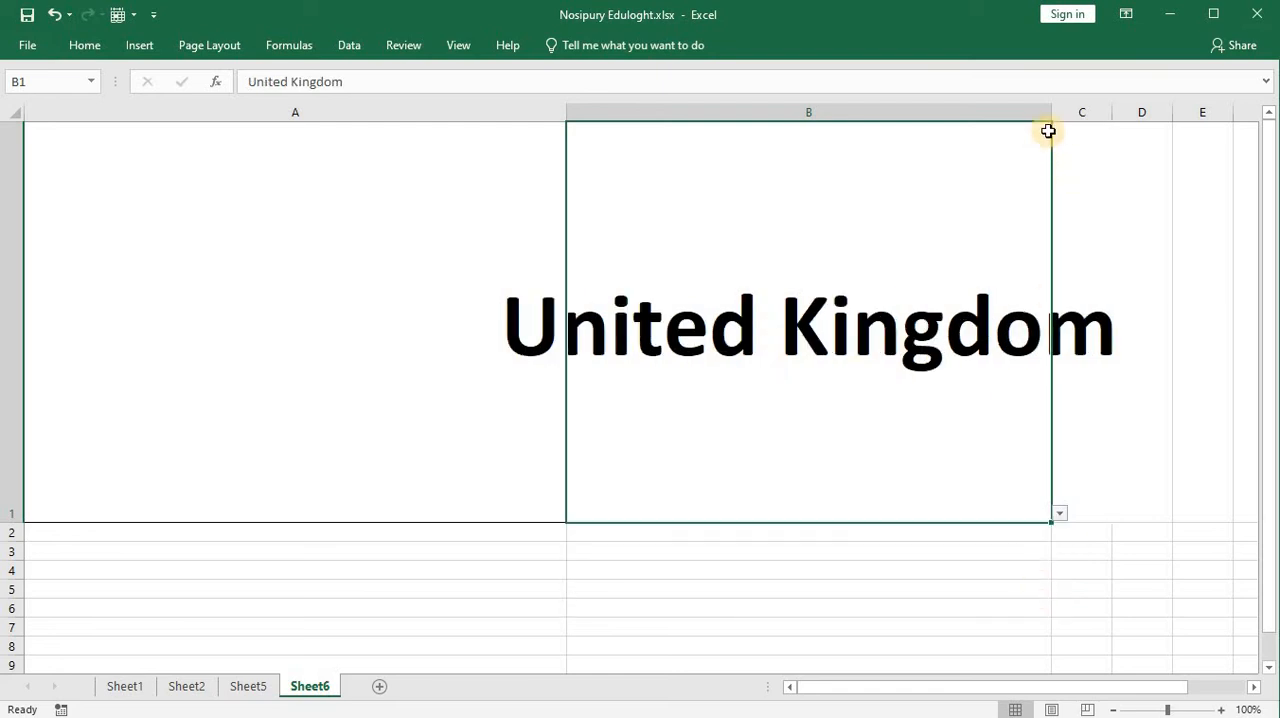
# Step: Widen column B to fit the United Kingdom text and test B1's drop-down by choosing New-Zealand, Bangladesh and America
pyautogui.moveTo(1057, 110); pyautogui.dragTo(1210, 122)
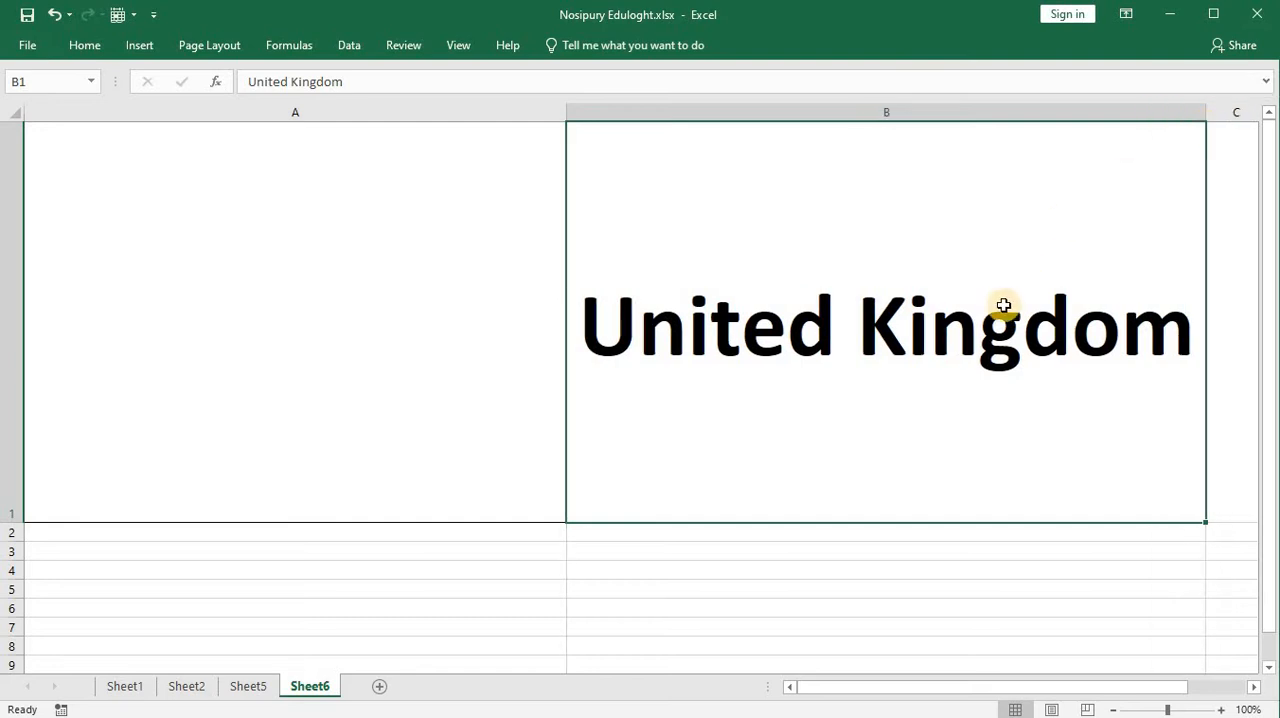
pyautogui.click(1215, 516)
pyautogui.click(1186, 603)
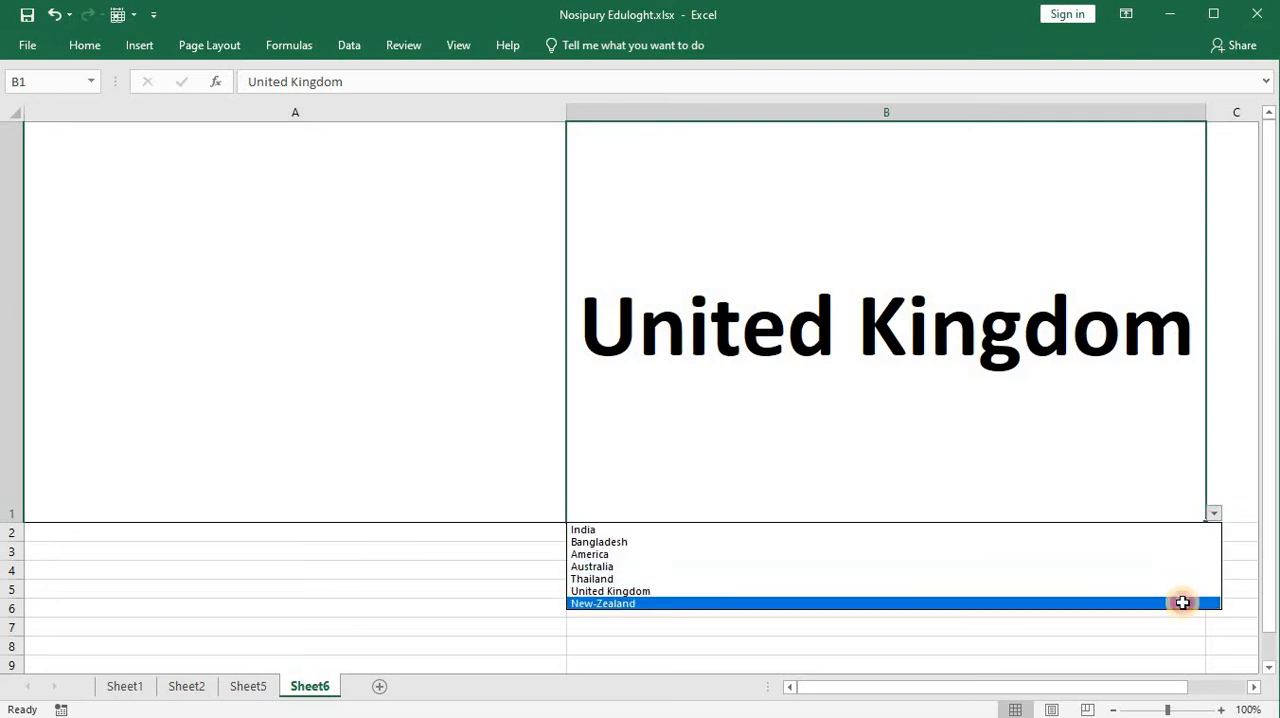
pyautogui.click(1214, 515)
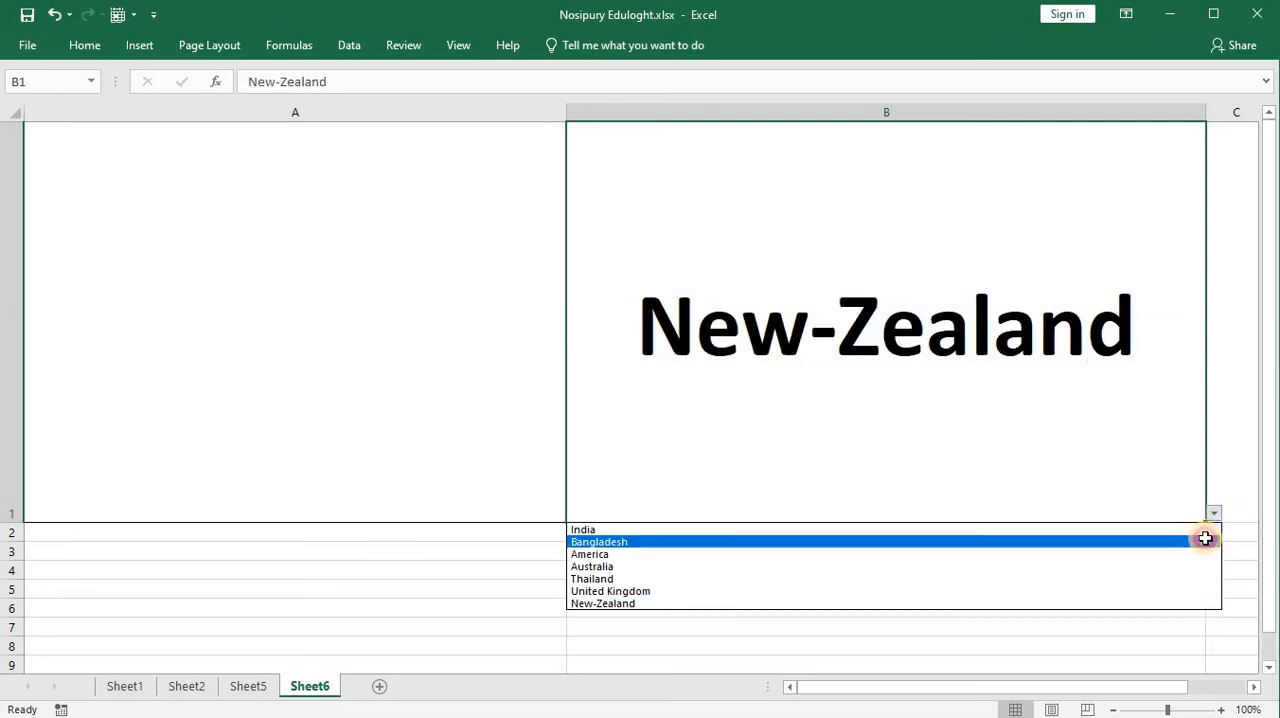
pyautogui.click(1204, 537)
pyautogui.click(1214, 516)
pyautogui.click(1203, 553)
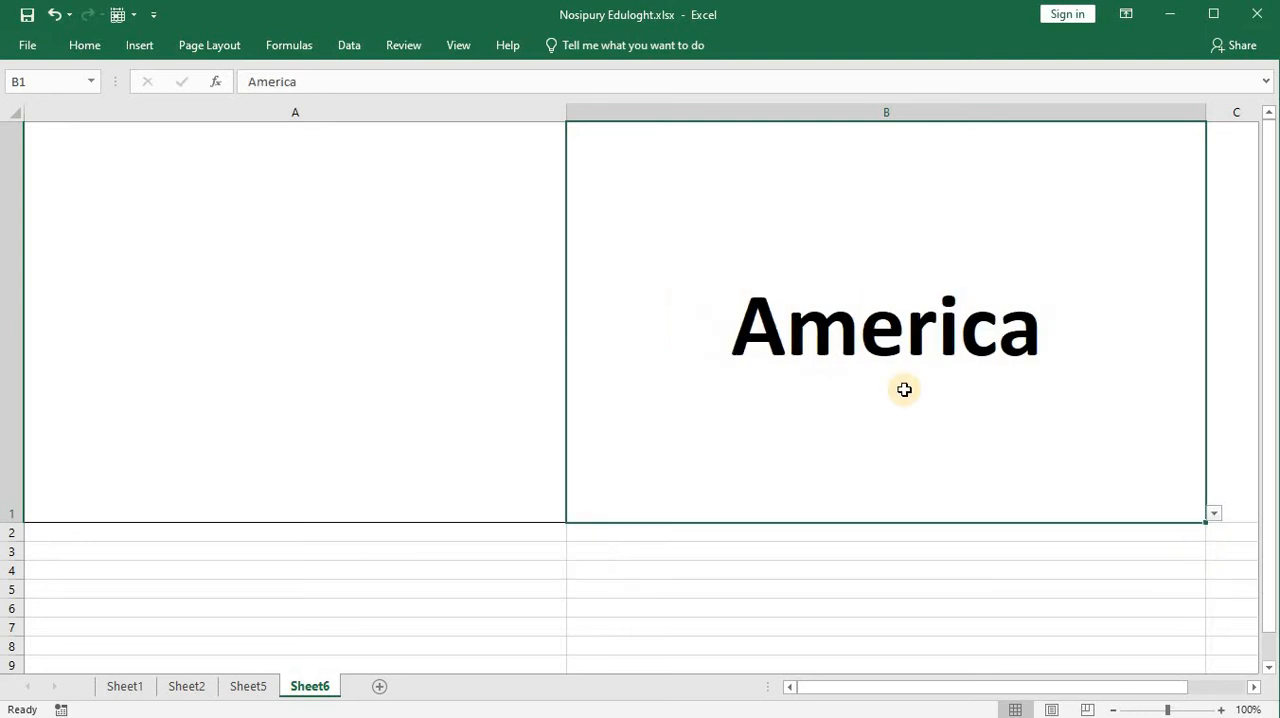
# Step: Try to bring the India flag into Sheet6 cell A1 with the formula =Sheet5!D1
pyautogui.click(459, 293)
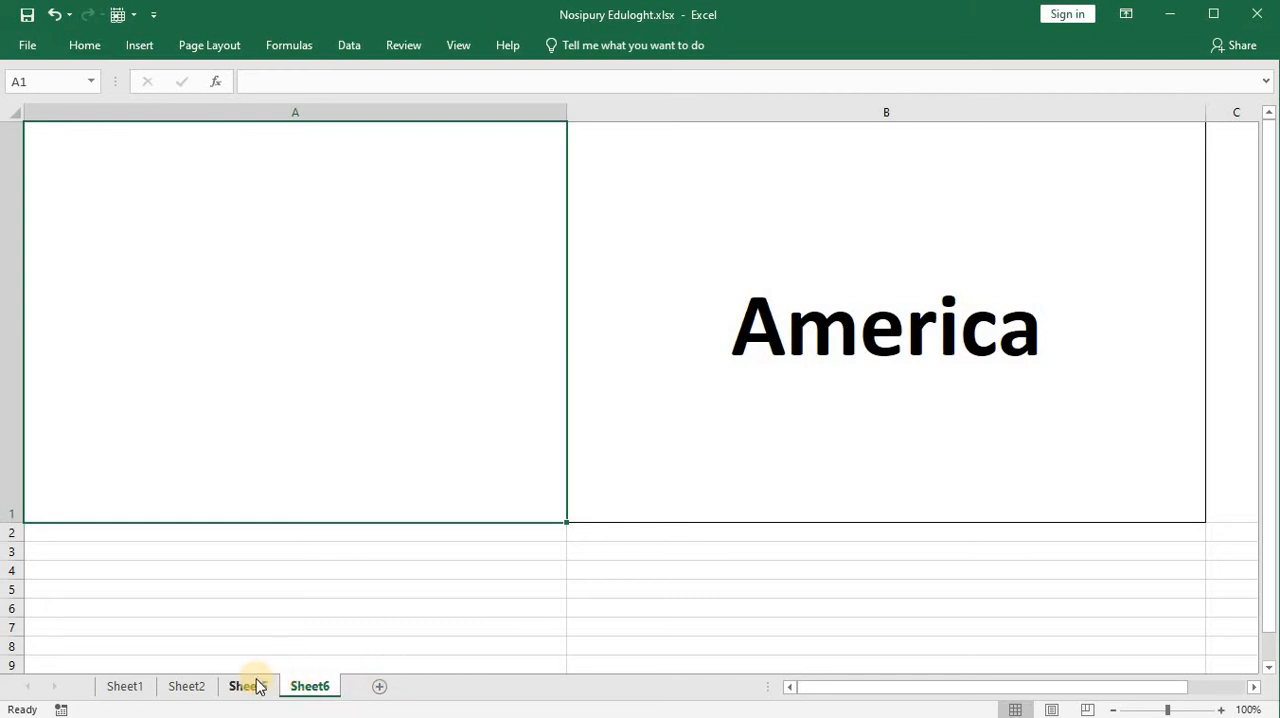
pyautogui.click(328, 76)
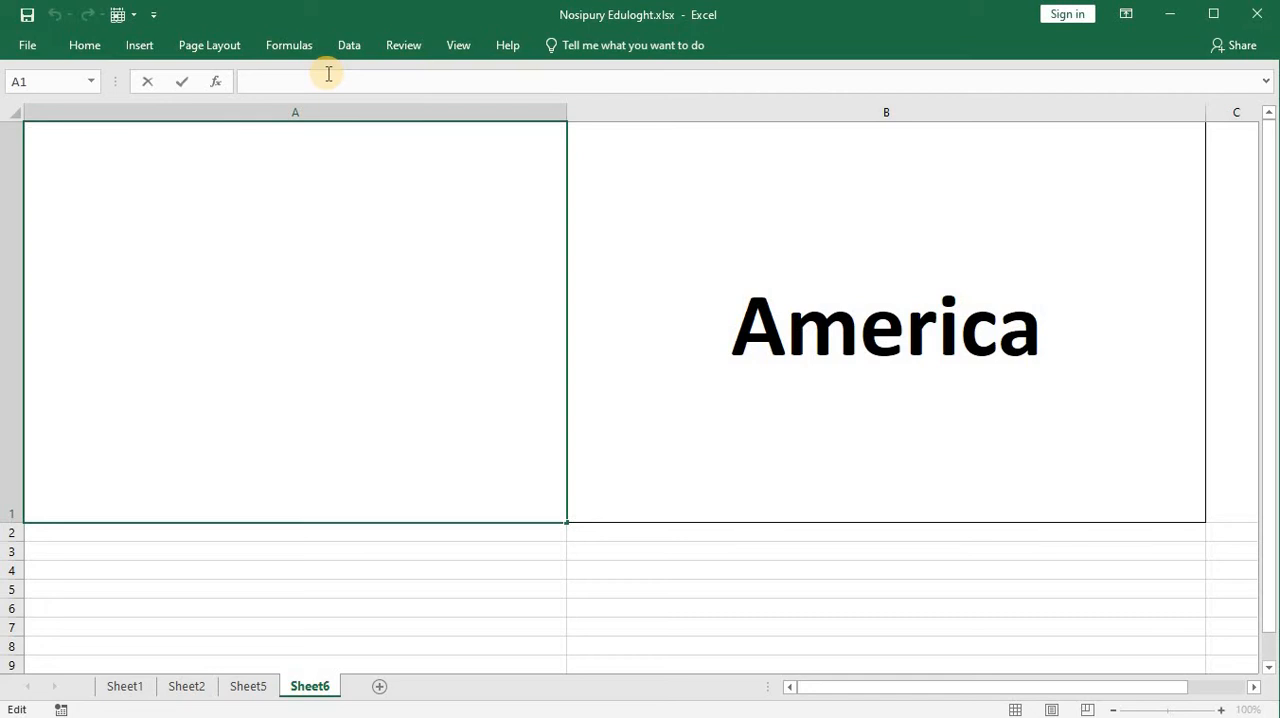
pyautogui.write('=')
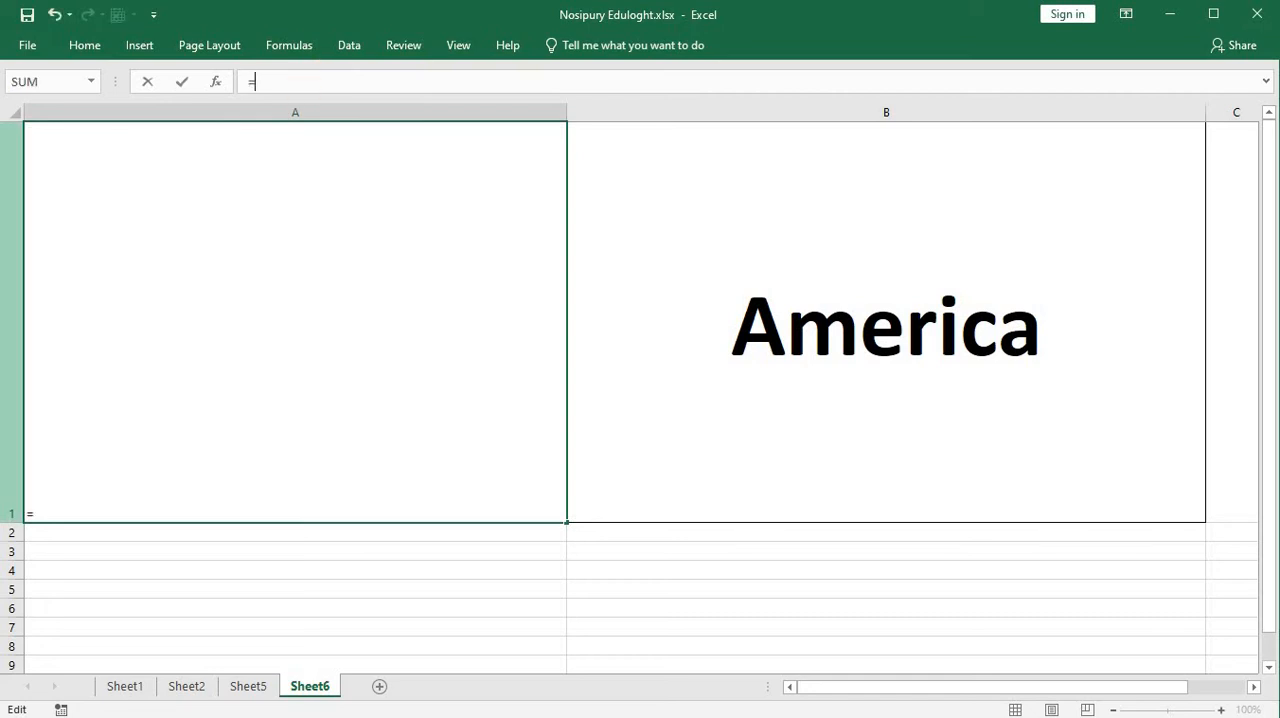
pyautogui.click(258, 688)
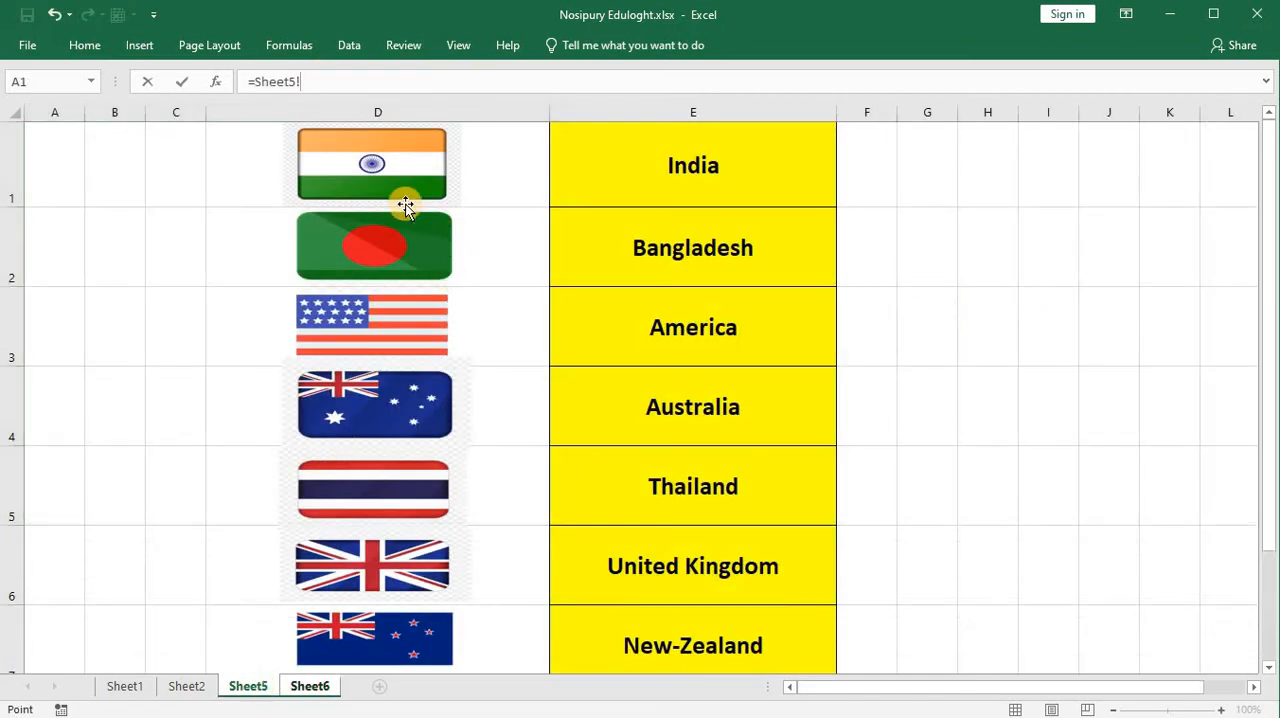
pyautogui.click(445, 180)
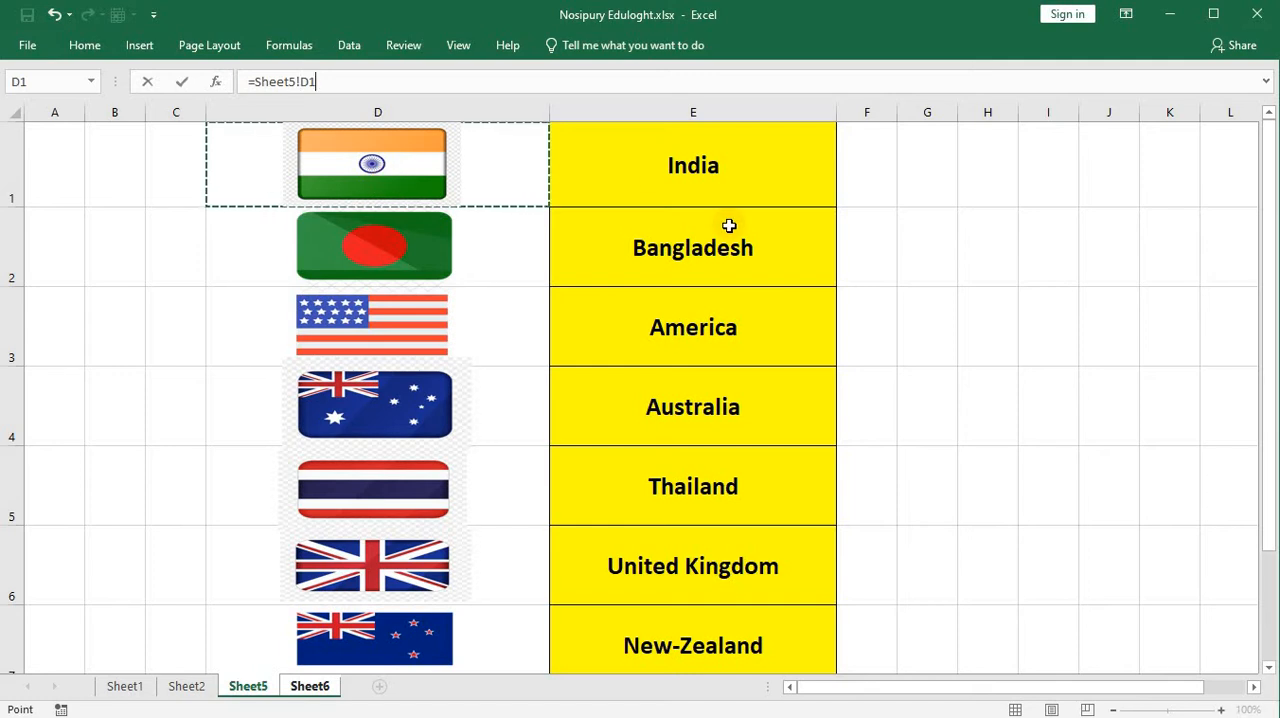
pyautogui.press('Return')
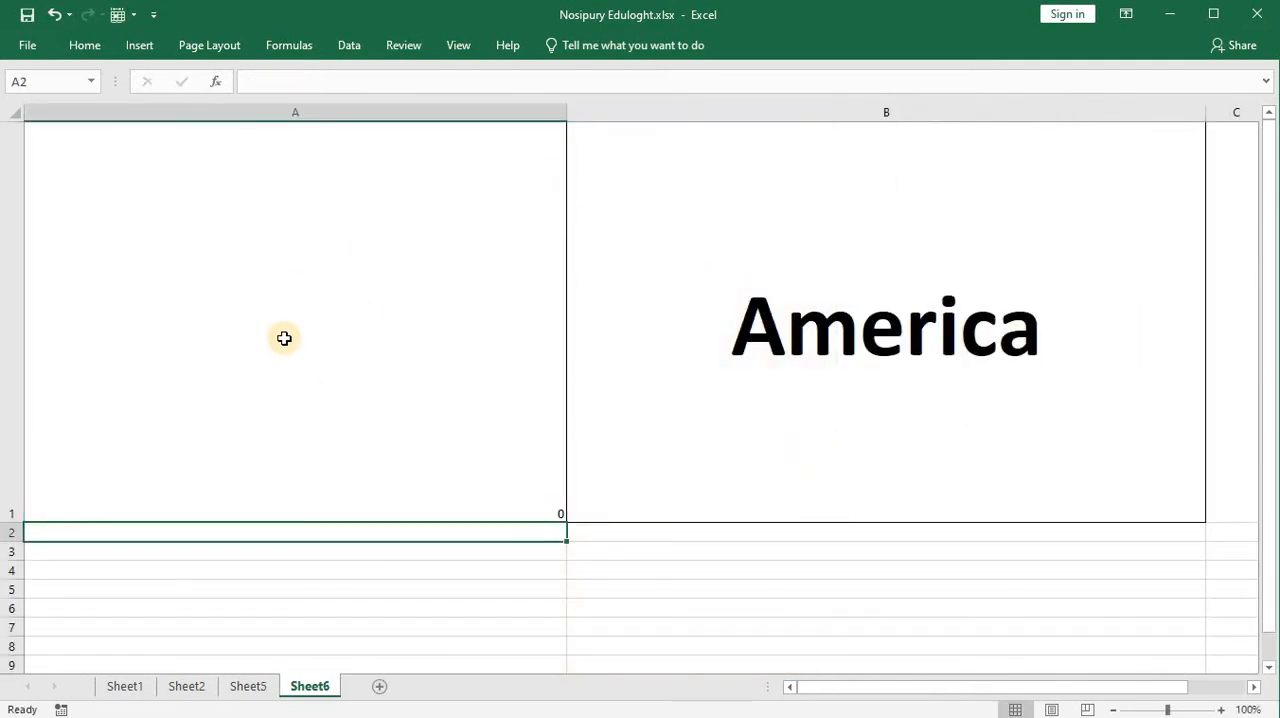
# Step: Clear the cell reference formula from A1 on Sheet6
pyautogui.click(563, 512)
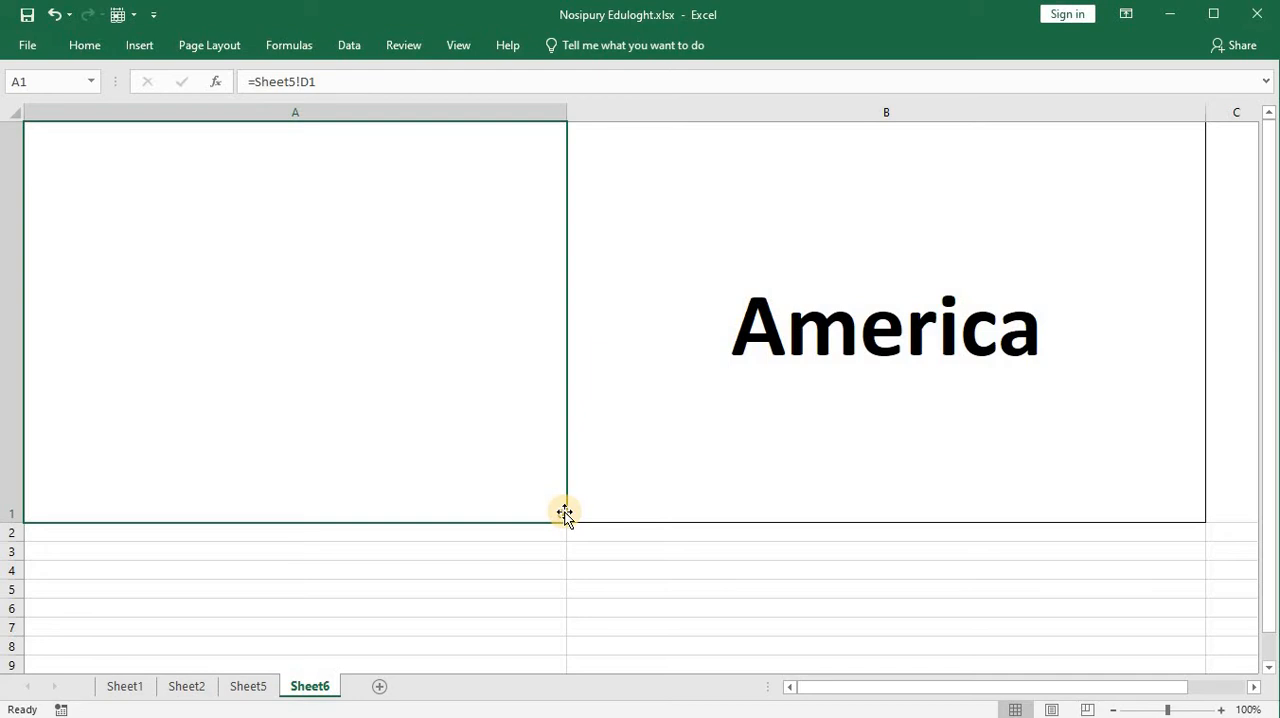
pyautogui.click(310, 81)
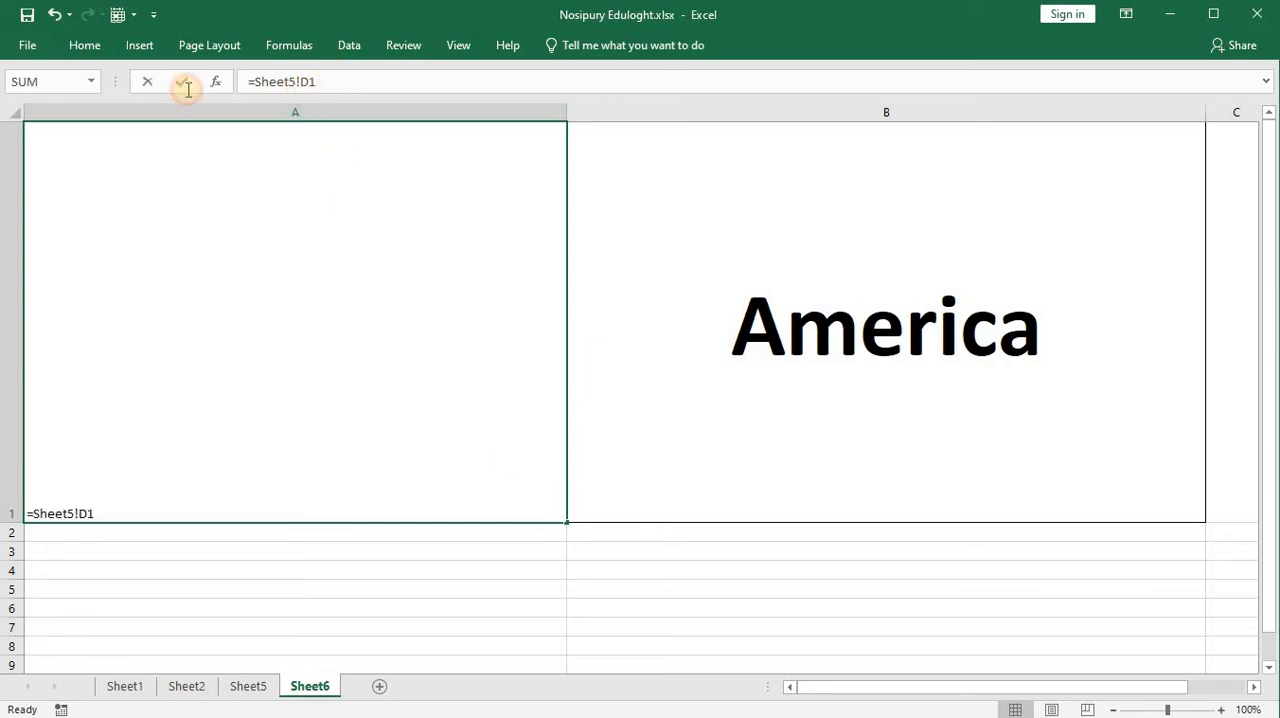
pyautogui.moveTo(188, 90); pyautogui.dragTo(194, 97)
pyautogui.press('BackSpace')
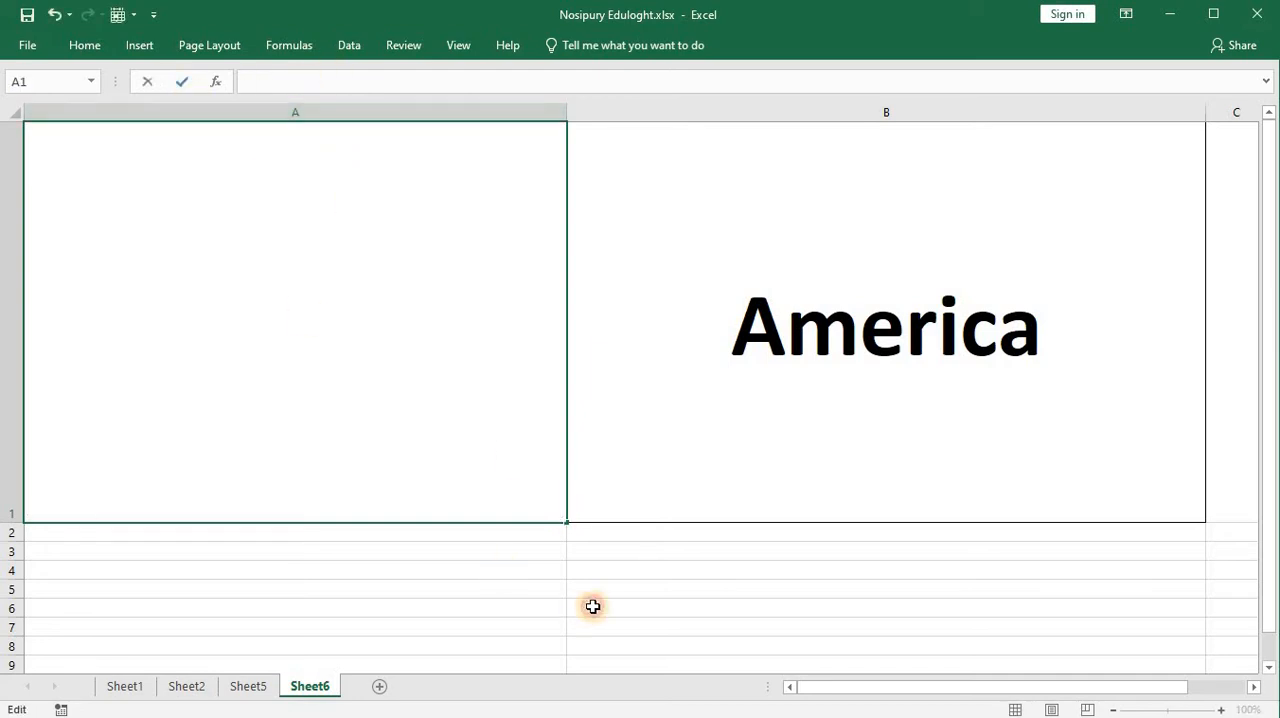
pyautogui.click(593, 606)
# Step: Fill the cells behind the flags, D1:D7 on Sheet5, with blue
pyautogui.click(248, 686)
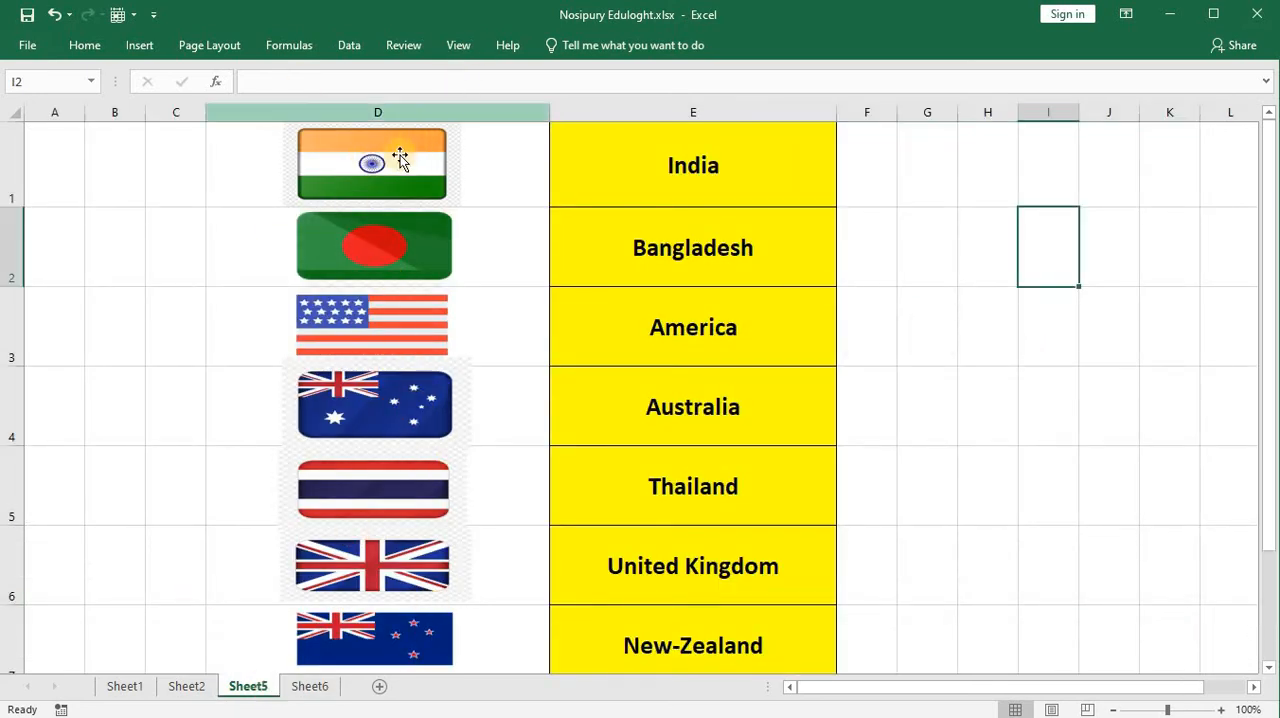
pyautogui.click(371, 168)
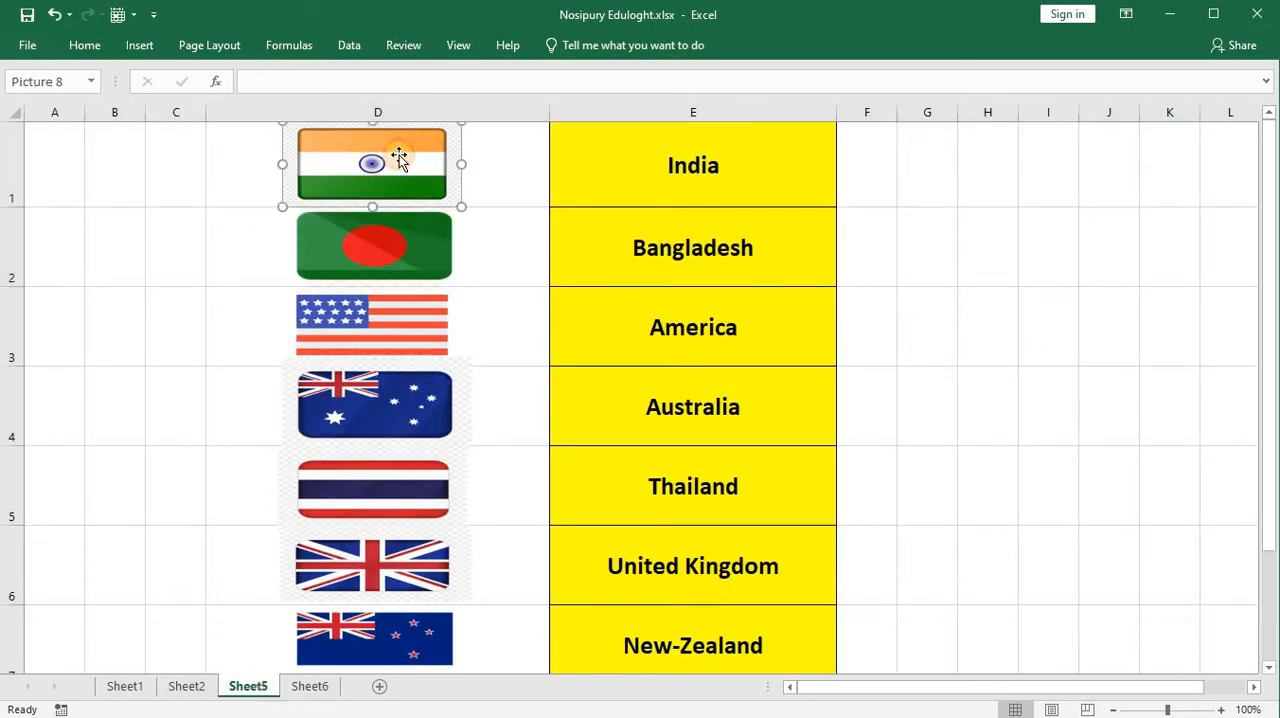
pyautogui.click(481, 161)
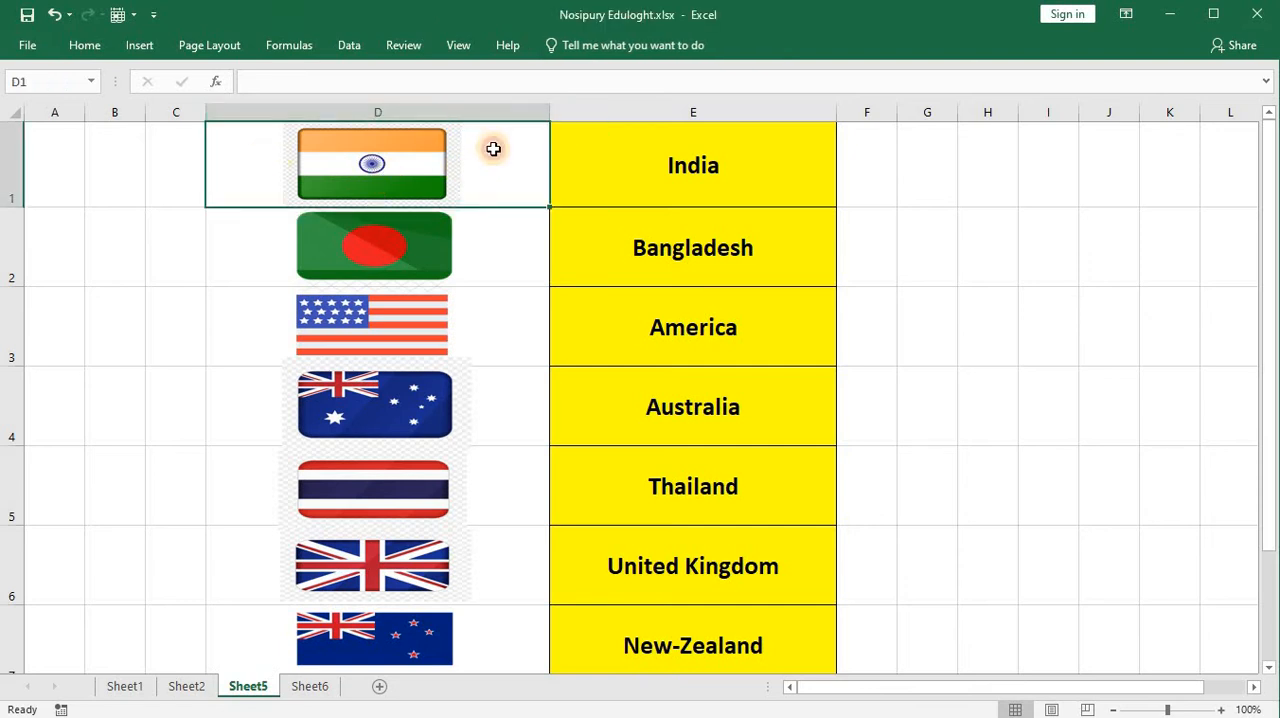
pyautogui.moveTo(493, 148); pyautogui.dragTo(483, 651)
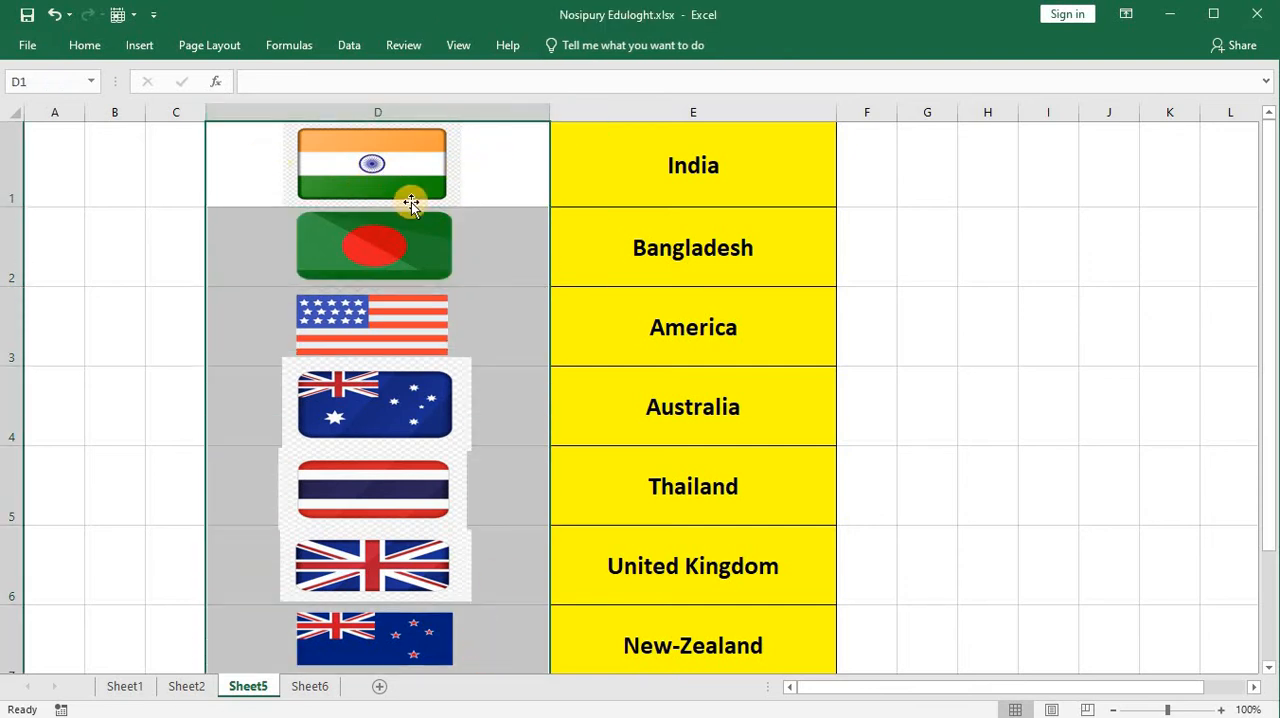
pyautogui.scroll(-3, 415, 204)
pyautogui.scroll(3, 416, 205)
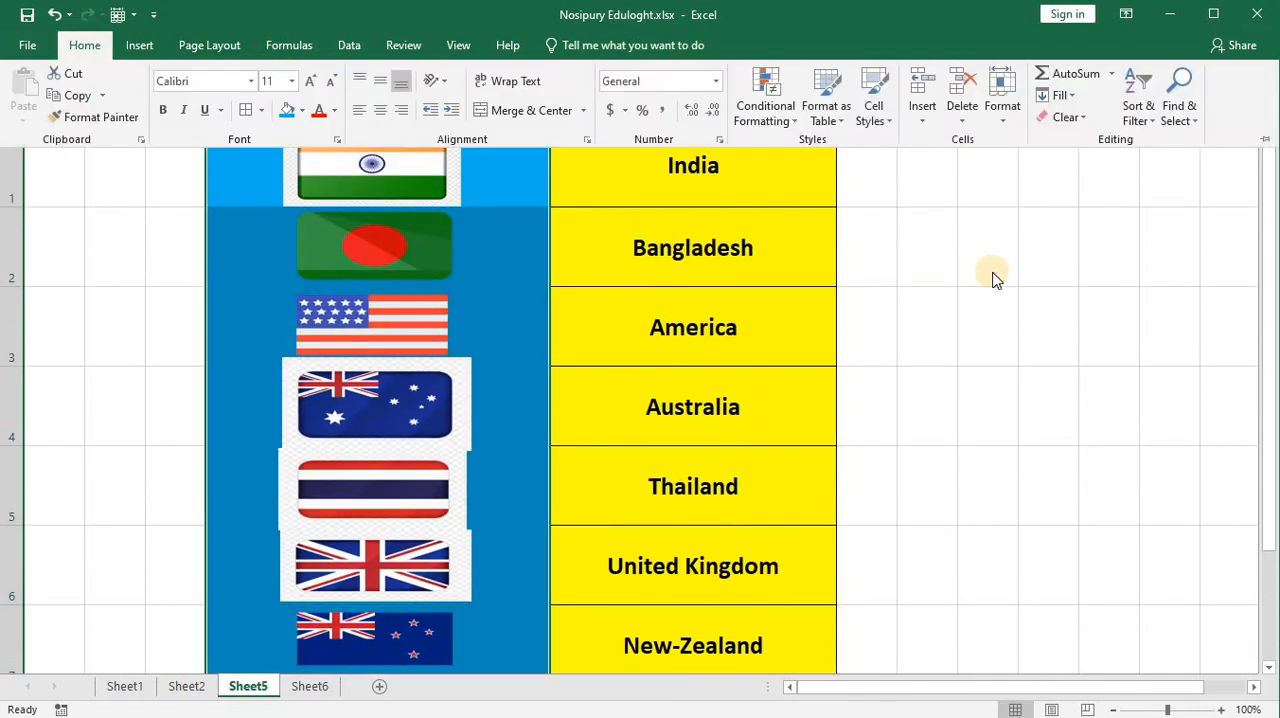
pyautogui.click(995, 280)
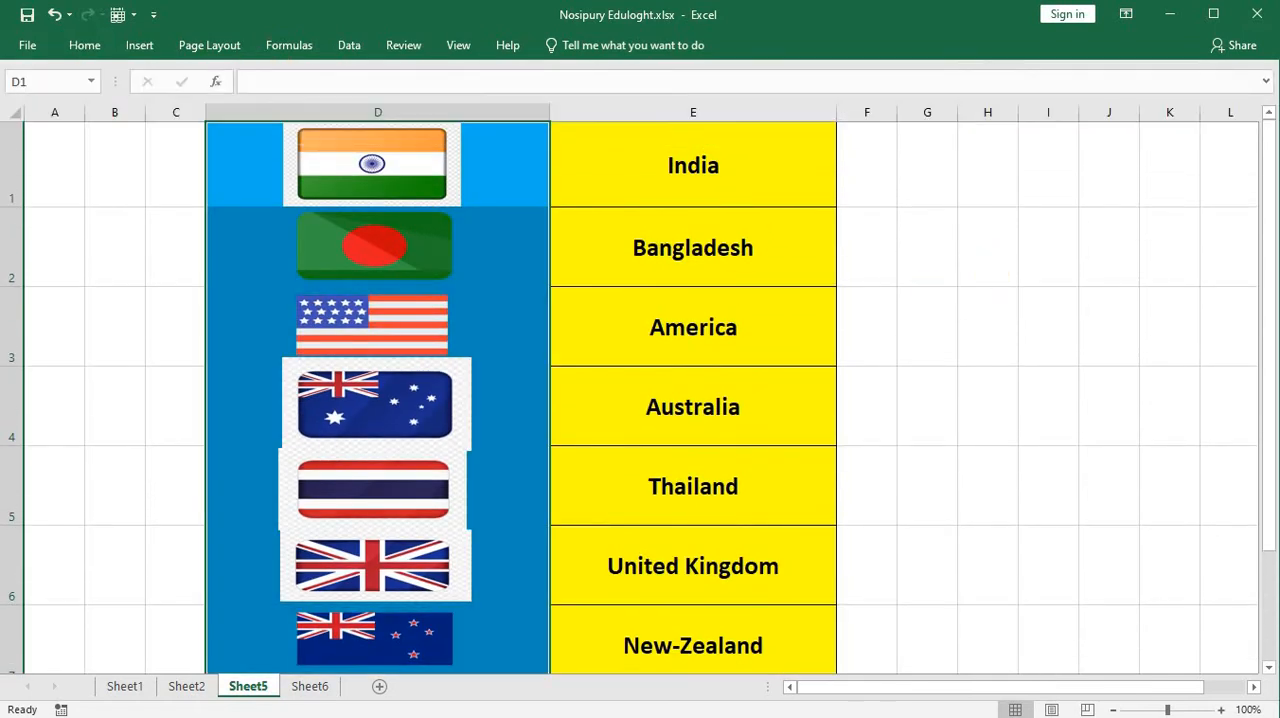
pyautogui.click(488, 172)
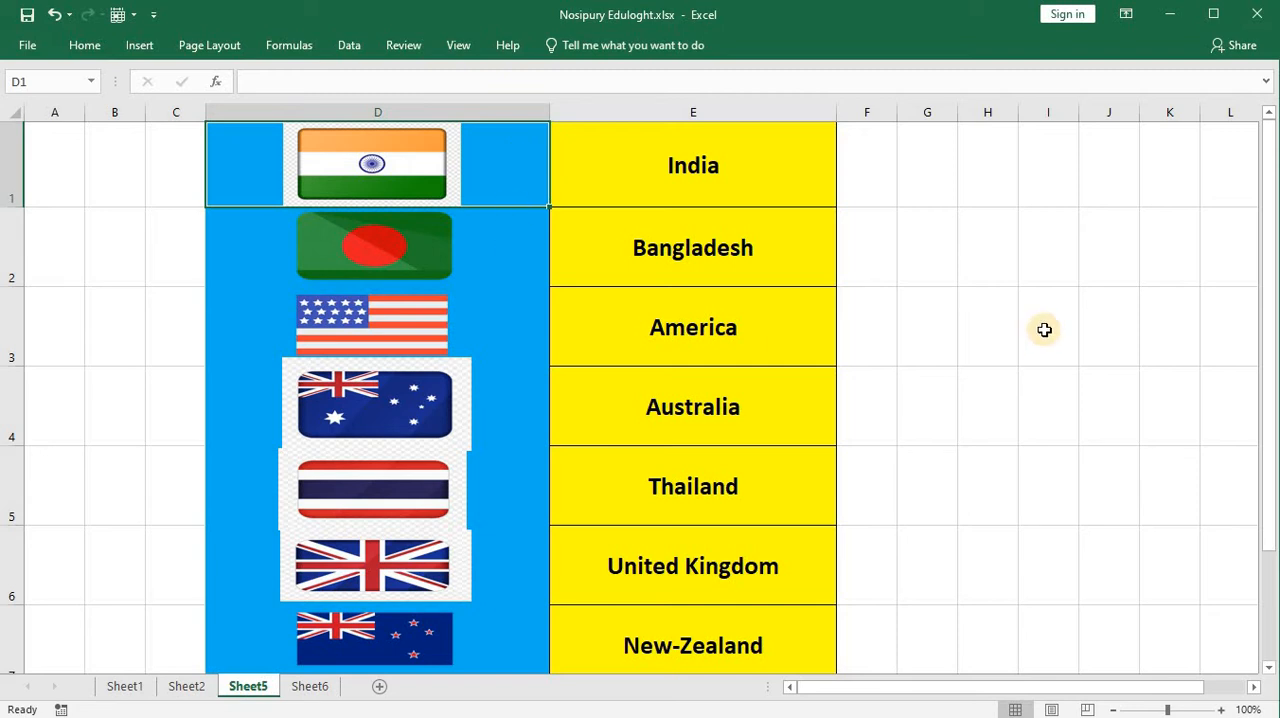
# Step: Examine how the India, Bangladesh and America flag pictures sit over their cells in column D
pyautogui.doubleClick(518, 157)
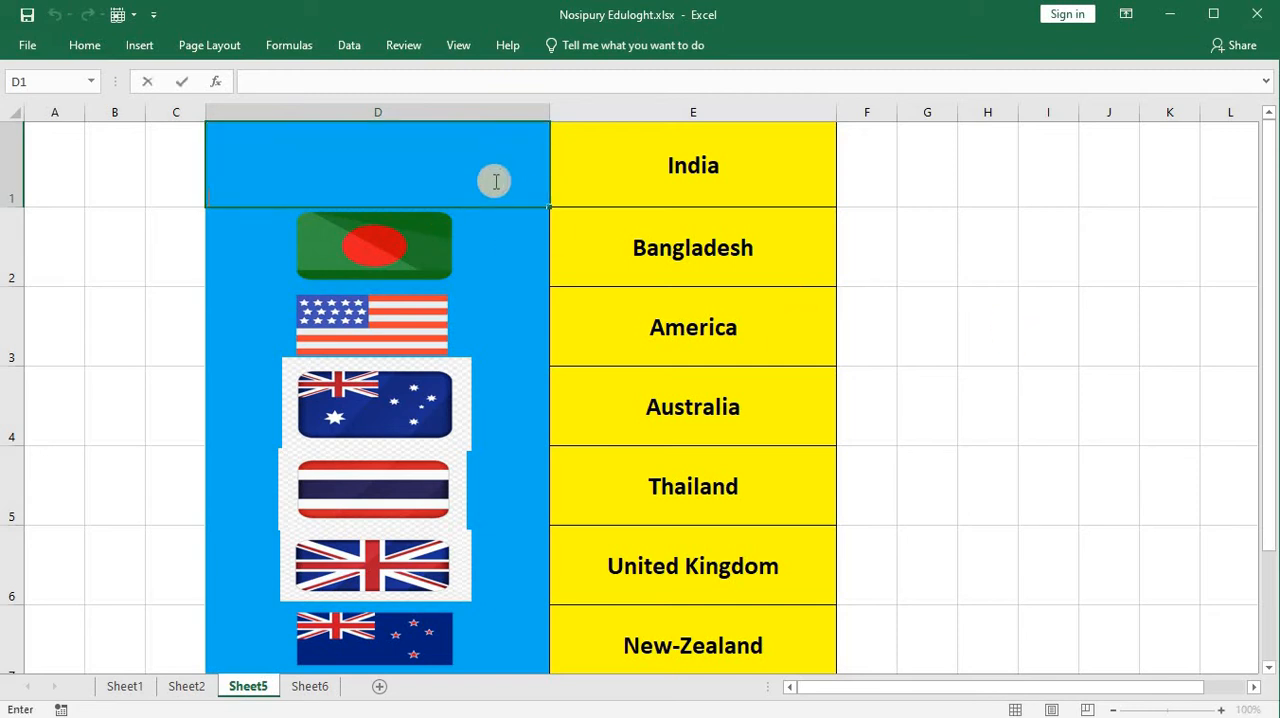
pyautogui.click(494, 269)
pyautogui.click(418, 172)
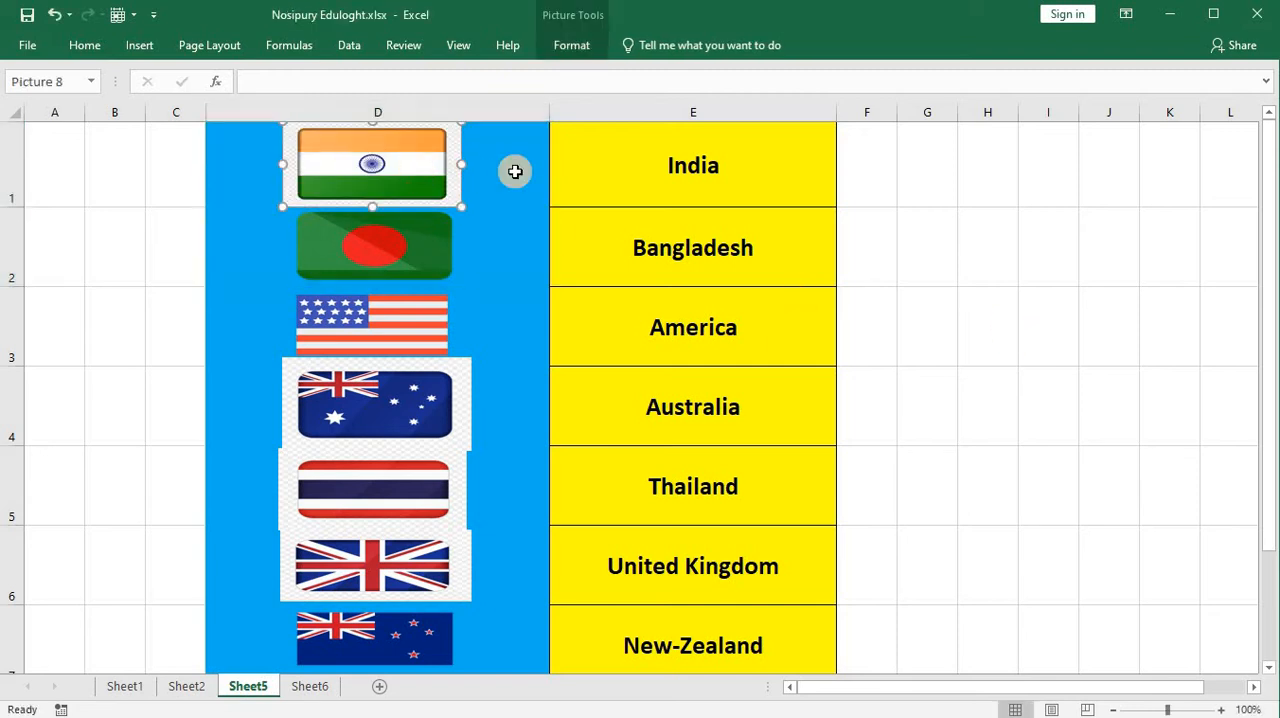
pyautogui.click(514, 169)
pyautogui.click(424, 170)
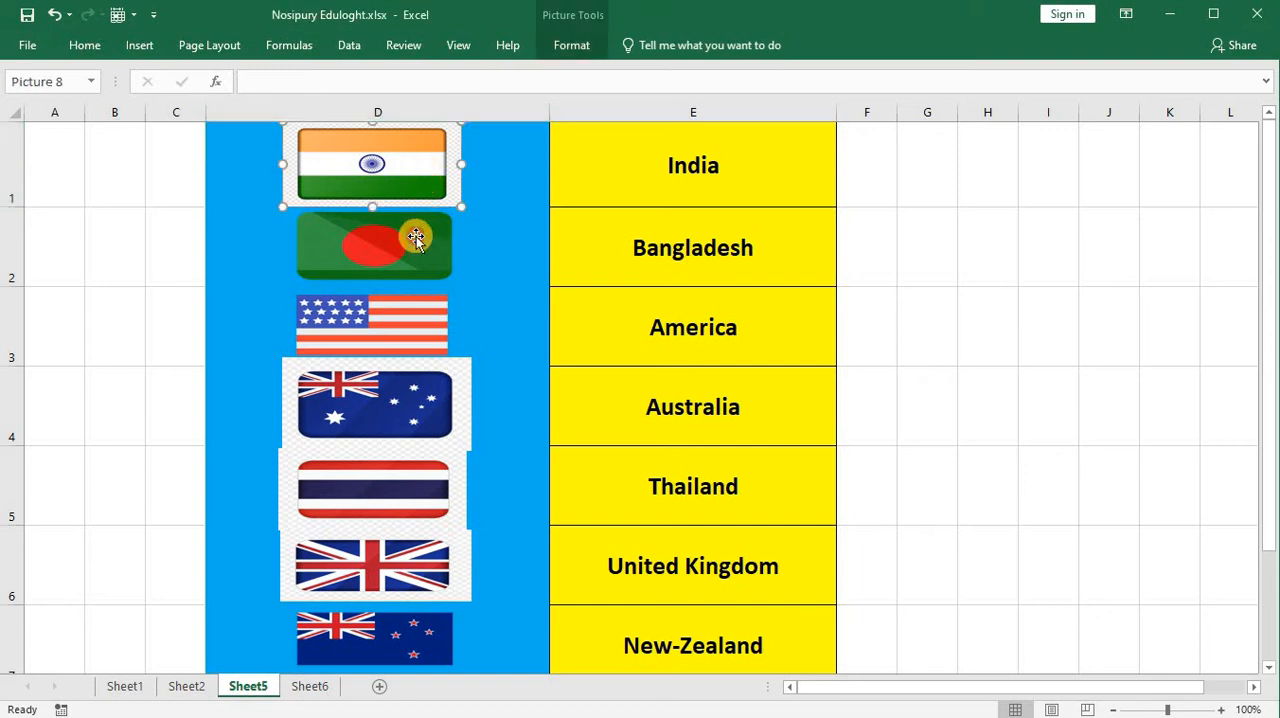
pyautogui.click(416, 236)
pyautogui.click(482, 328)
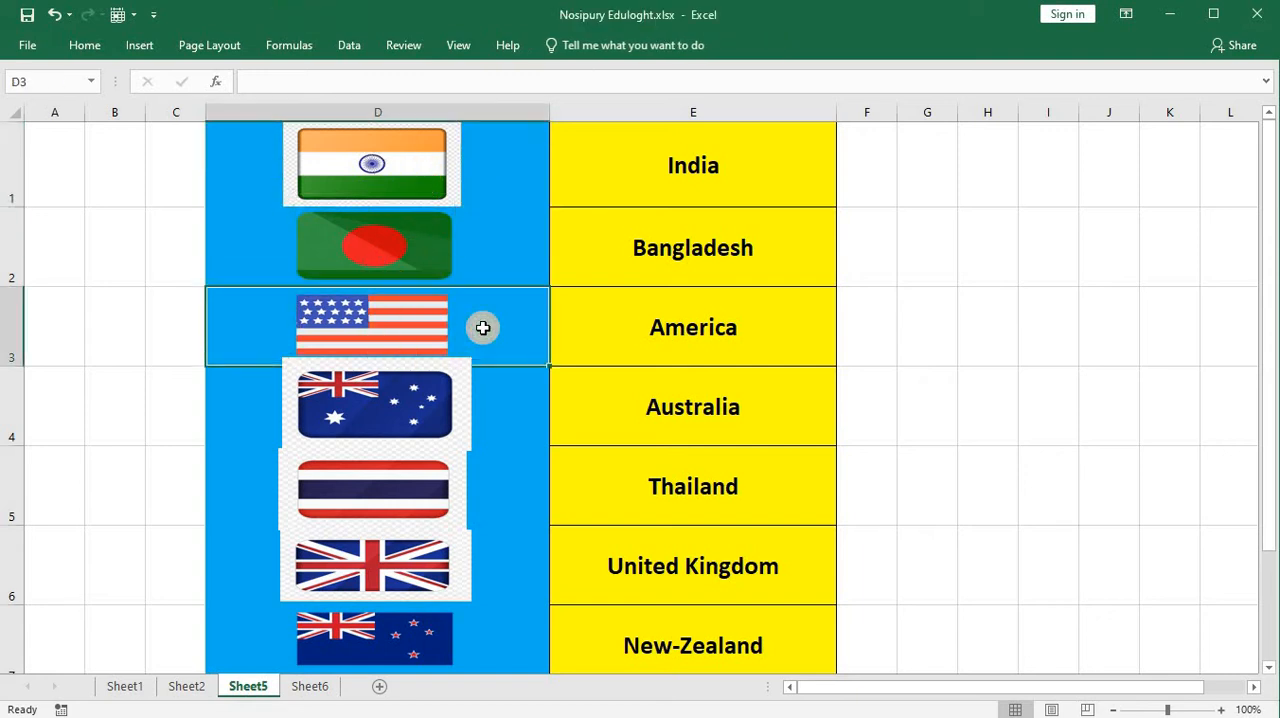
pyautogui.click(409, 326)
# Step: Resize the Australia, Thailand and United Kingdom flags to fit inside their own cells and widen all the flag pictures to a similar width
pyautogui.click(384, 402)
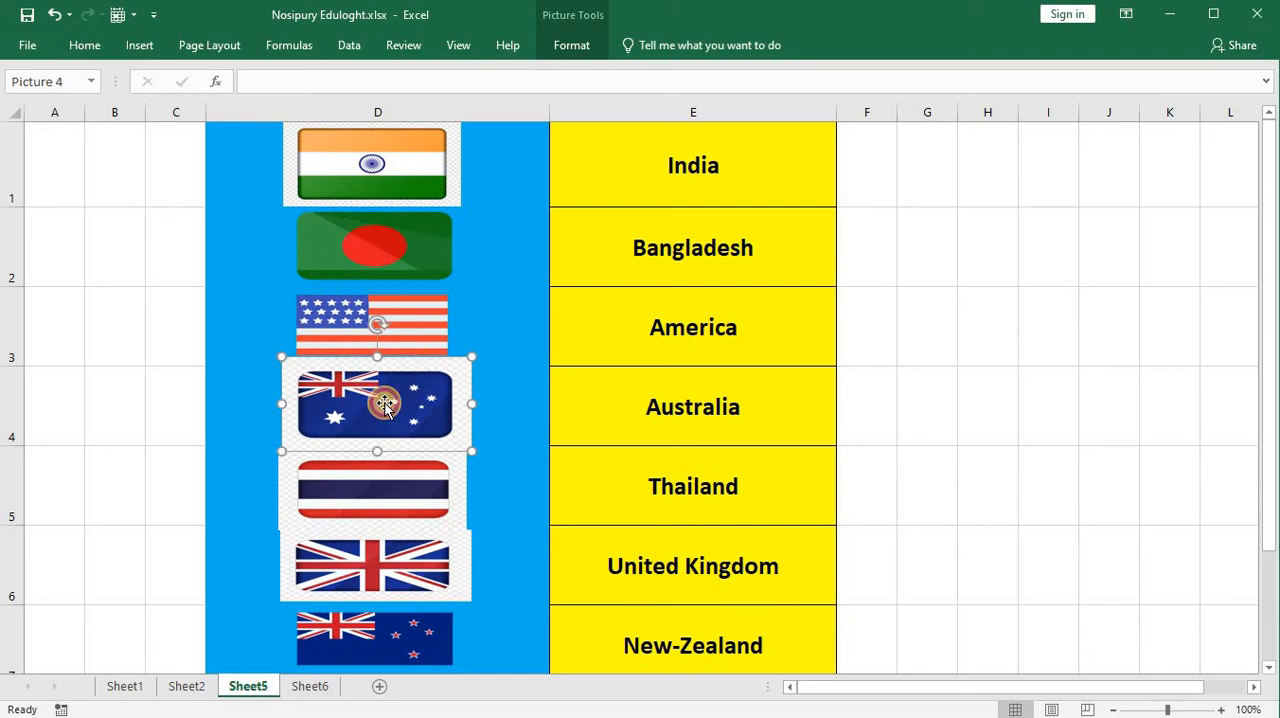
pyautogui.click(511, 407)
pyautogui.click(383, 361)
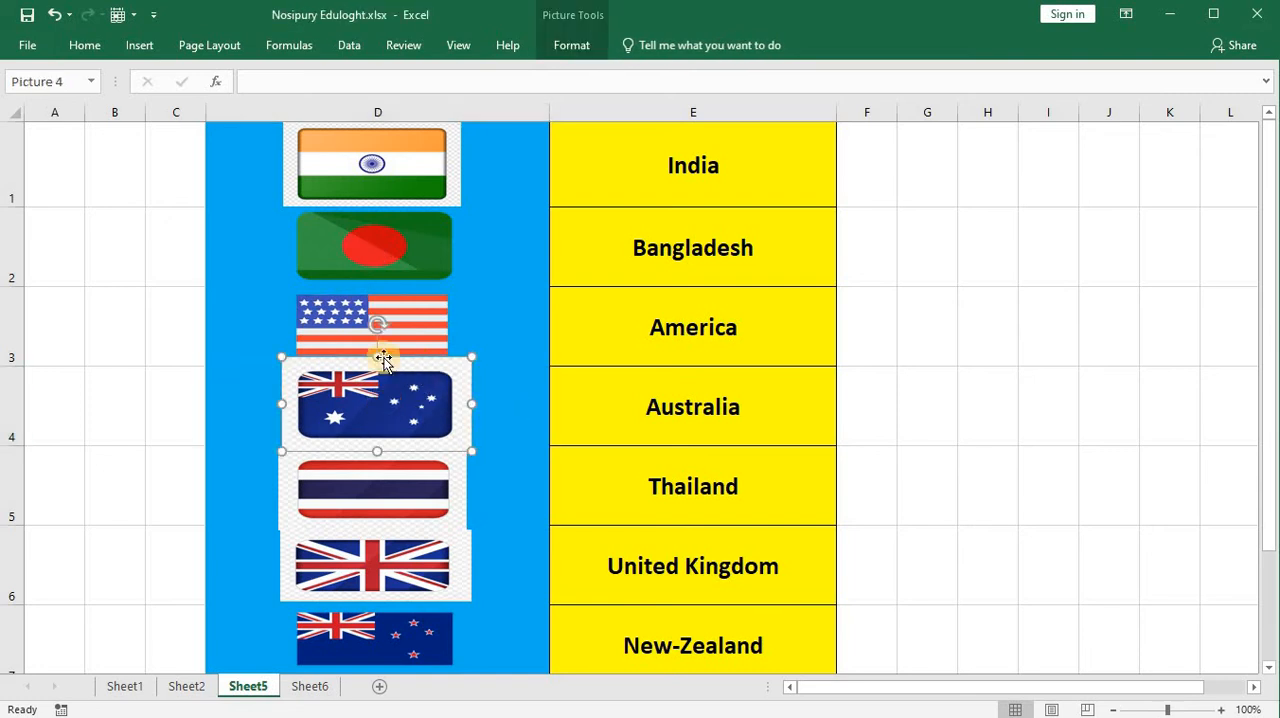
pyautogui.click(532, 427)
pyautogui.click(424, 482)
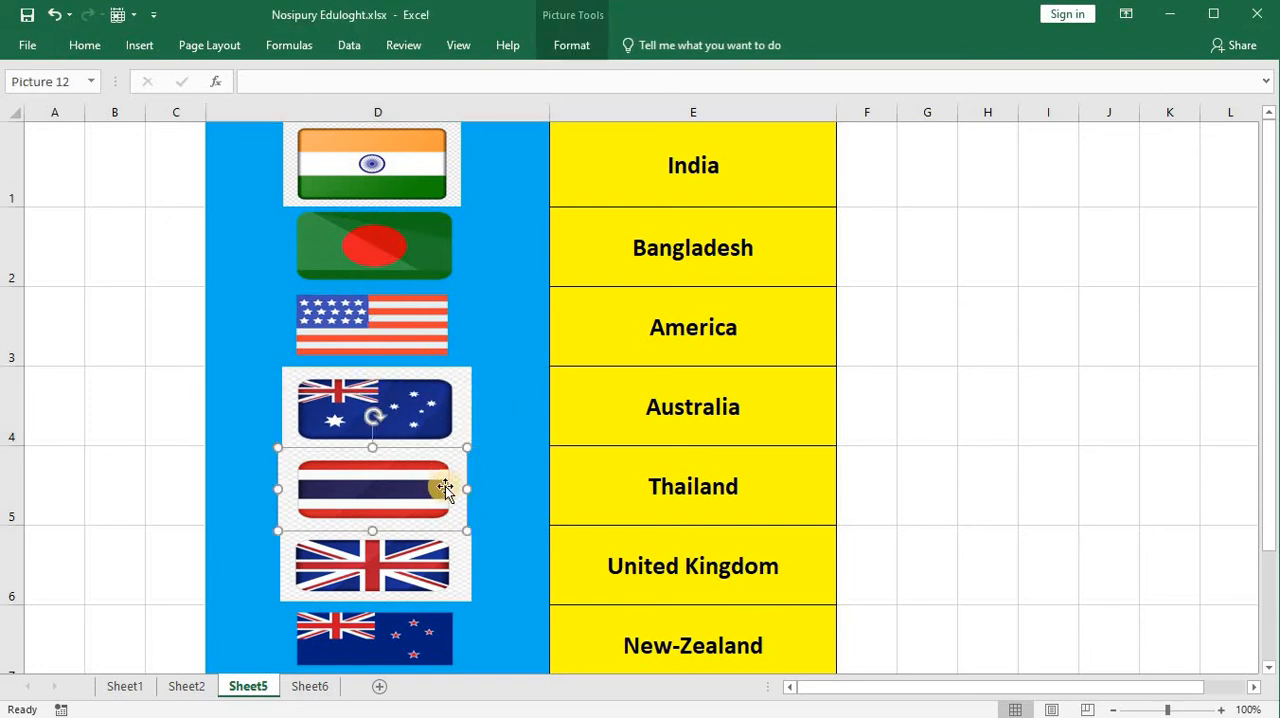
pyautogui.click(514, 506)
pyautogui.click(413, 564)
pyautogui.hotkey('ctrl', 'a')
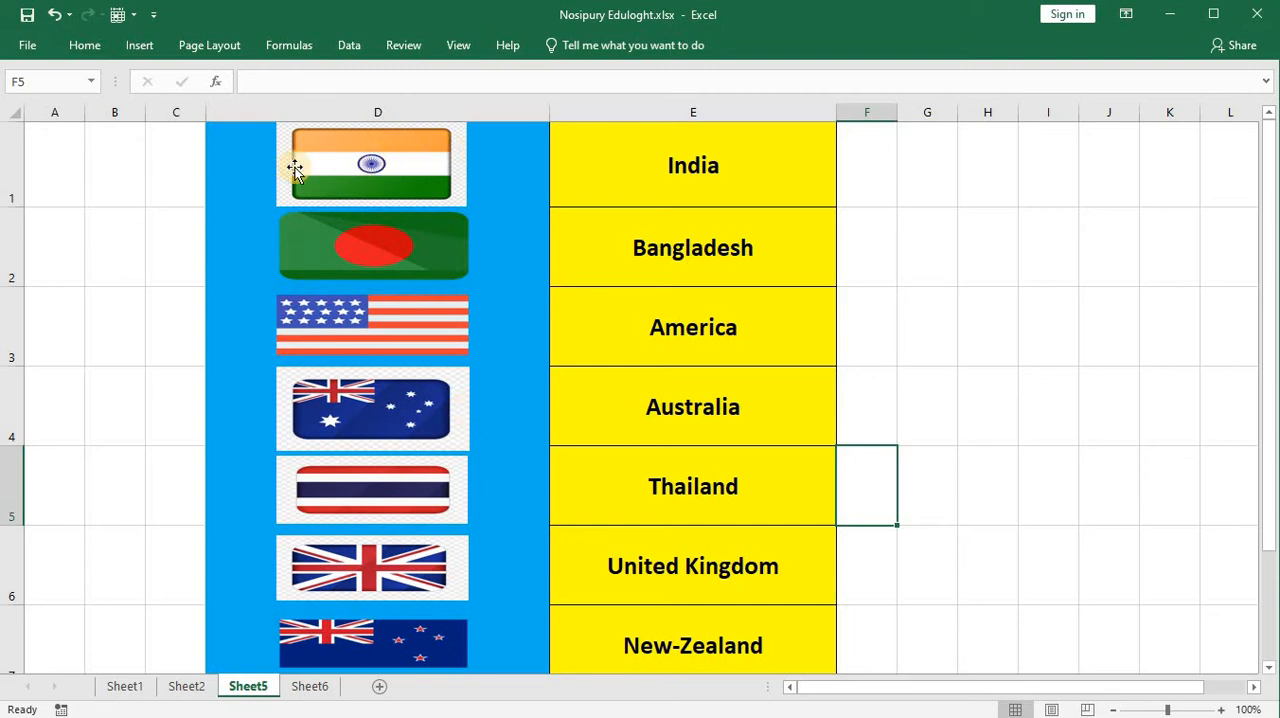
# Step: Copy the India flag cell D1 on Sheet5 and paste it into A1 on Sheet6 as a linked picture
pyautogui.click(371, 161)
pyautogui.click(502, 157)
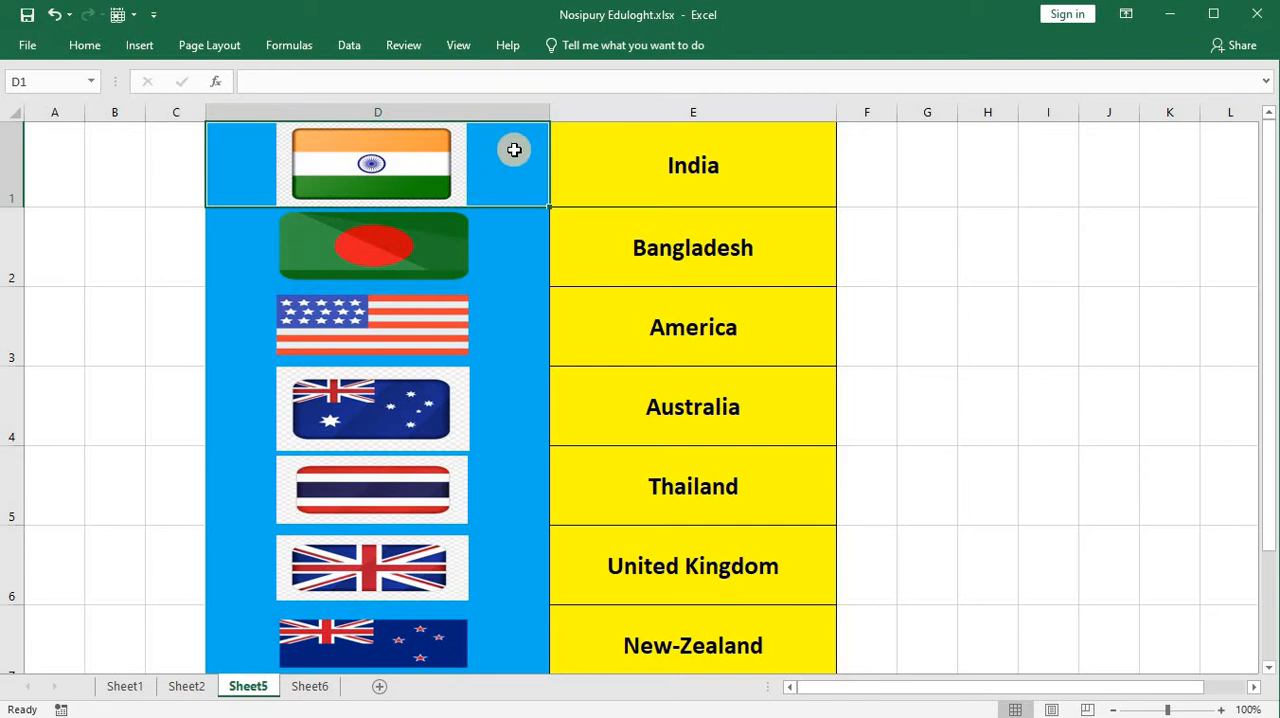
pyautogui.rightClick(514, 155)
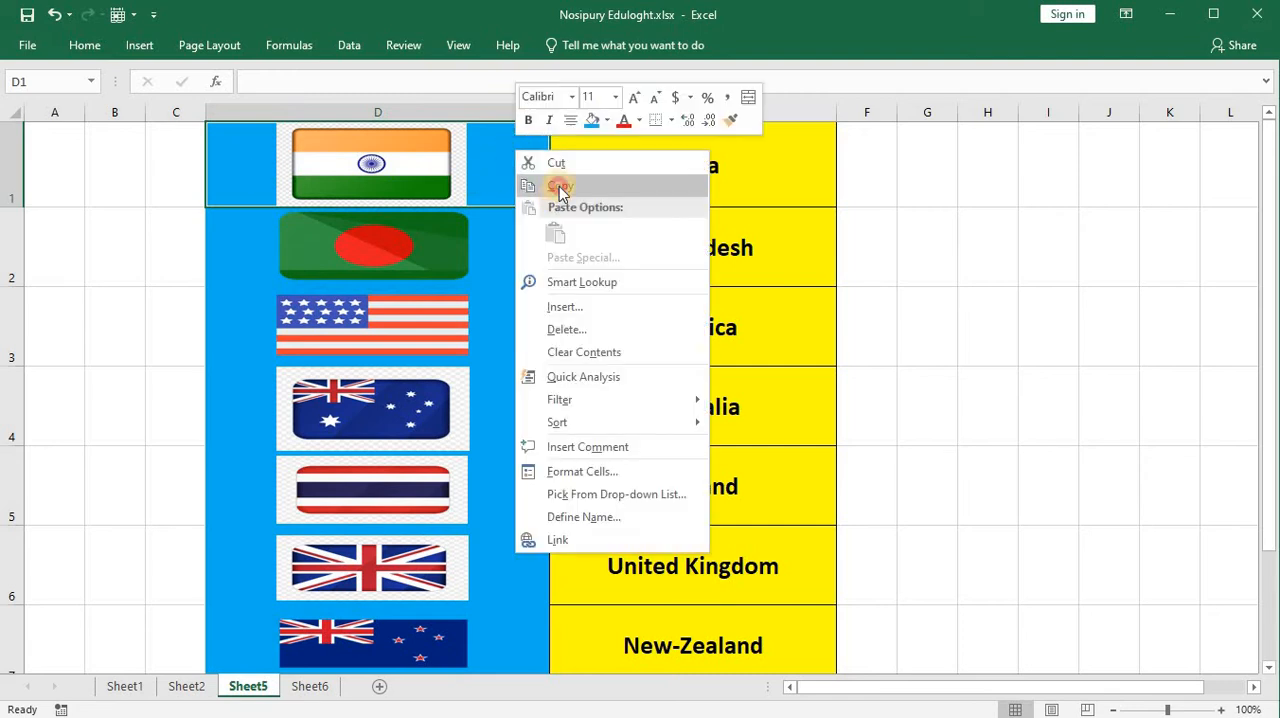
pyautogui.click(558, 185)
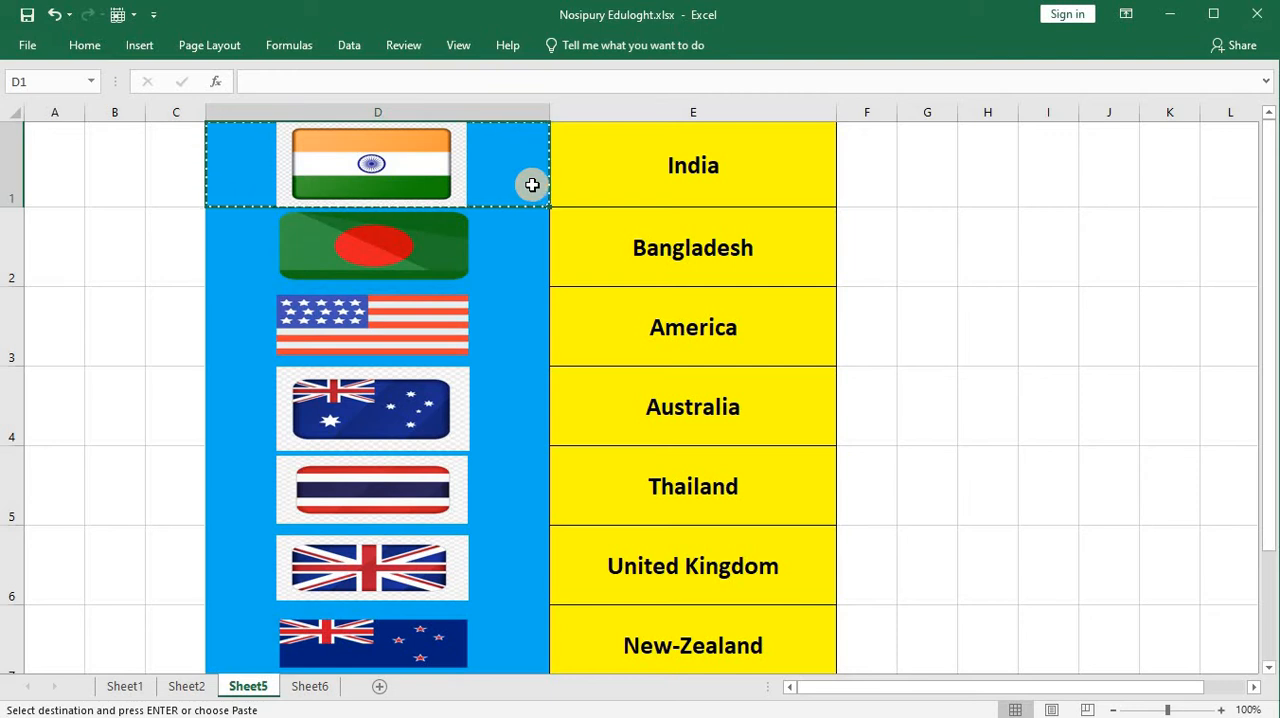
pyautogui.click(310, 687)
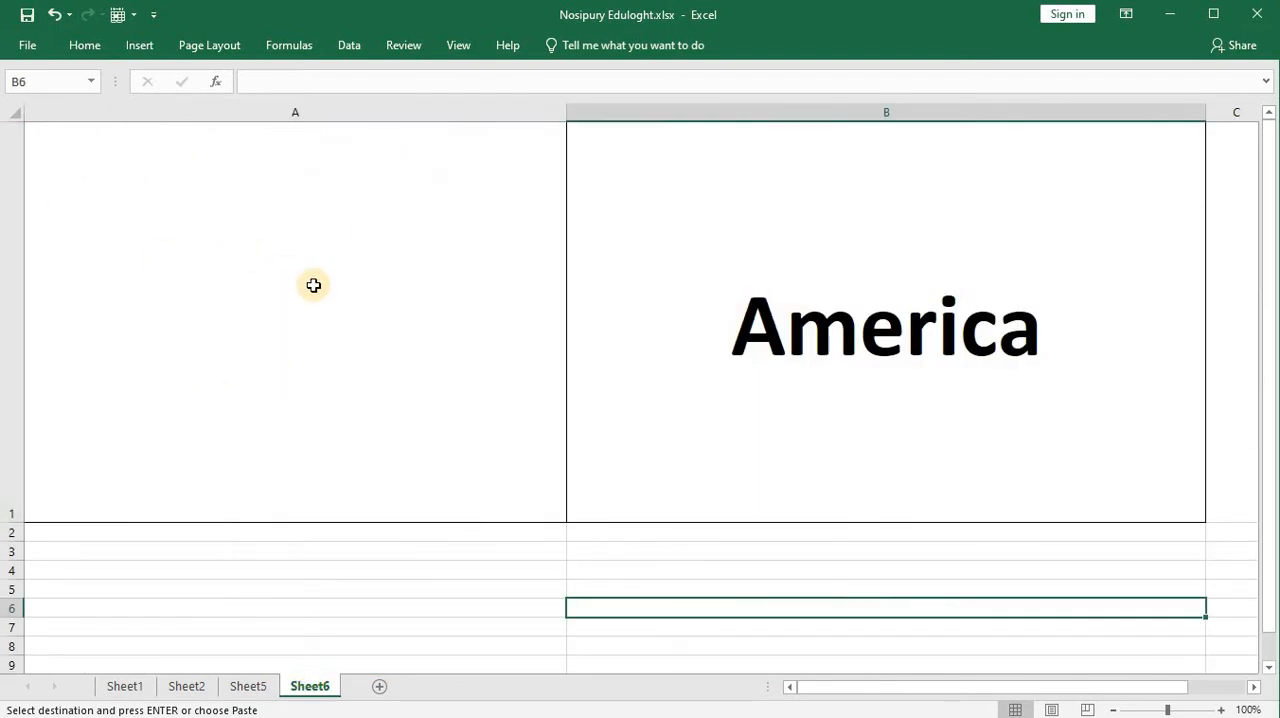
pyautogui.click(330, 244)
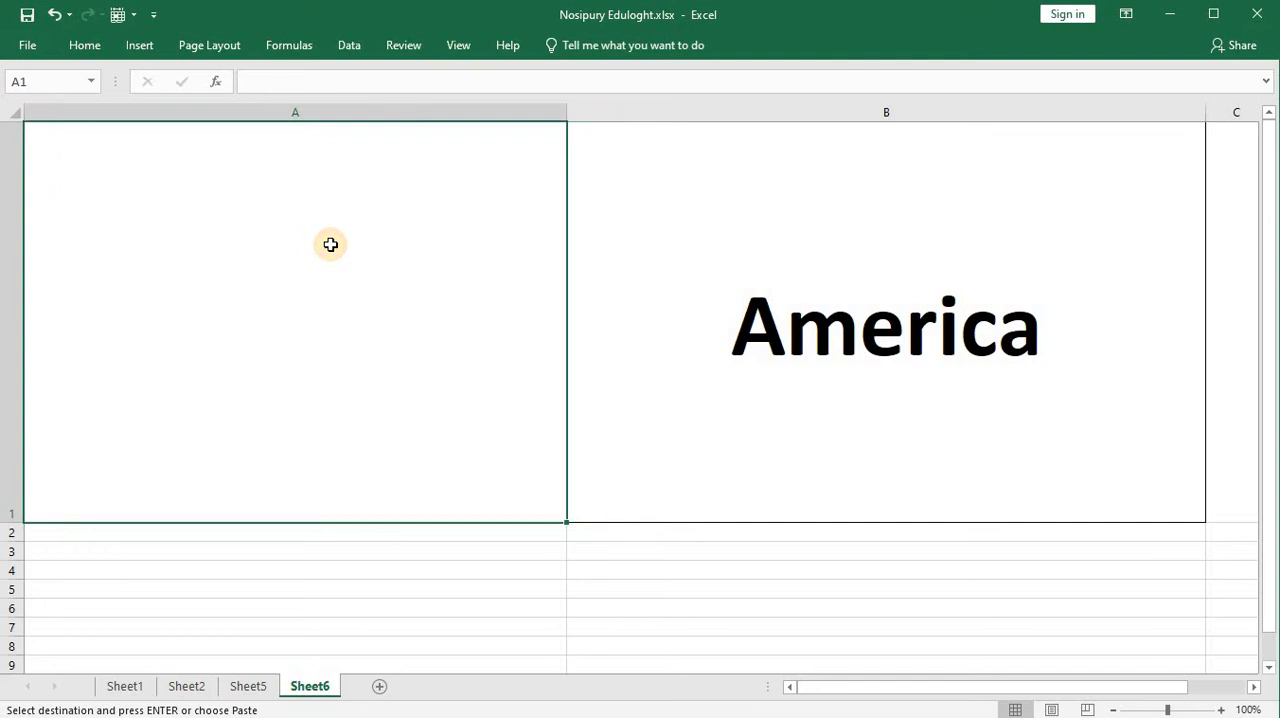
pyautogui.rightClick(340, 186)
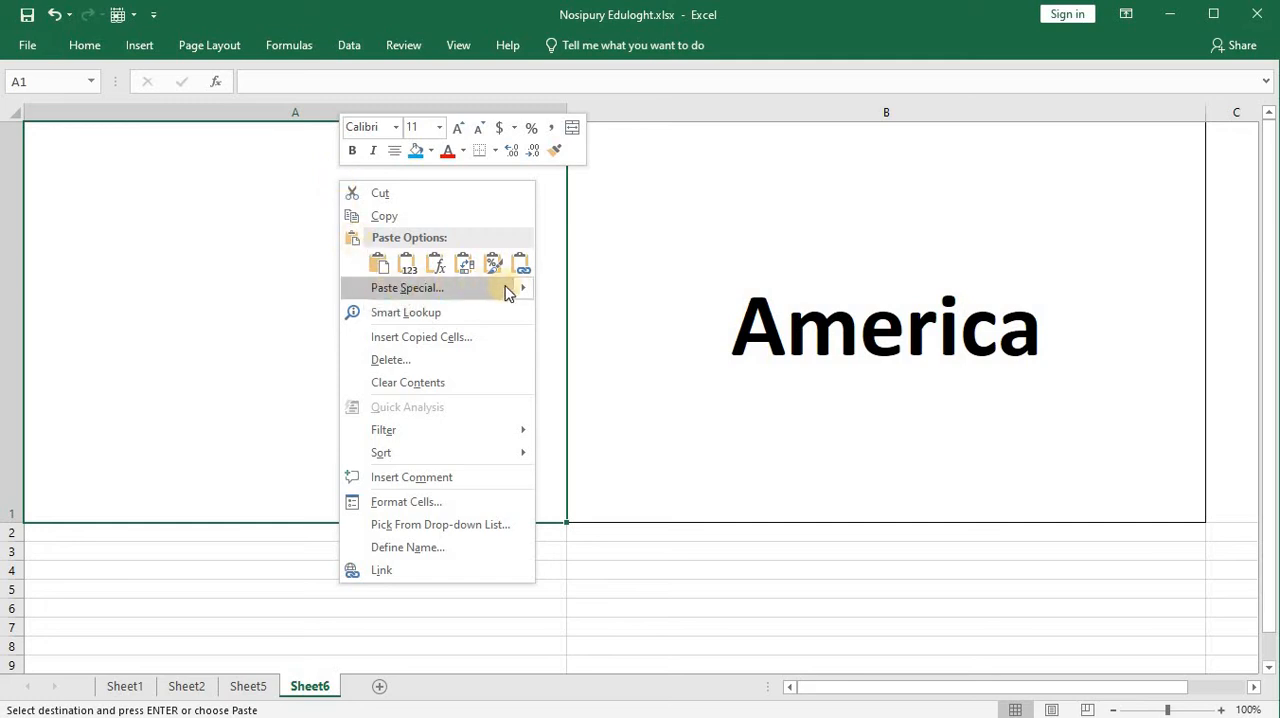
pyautogui.moveTo(521, 291)
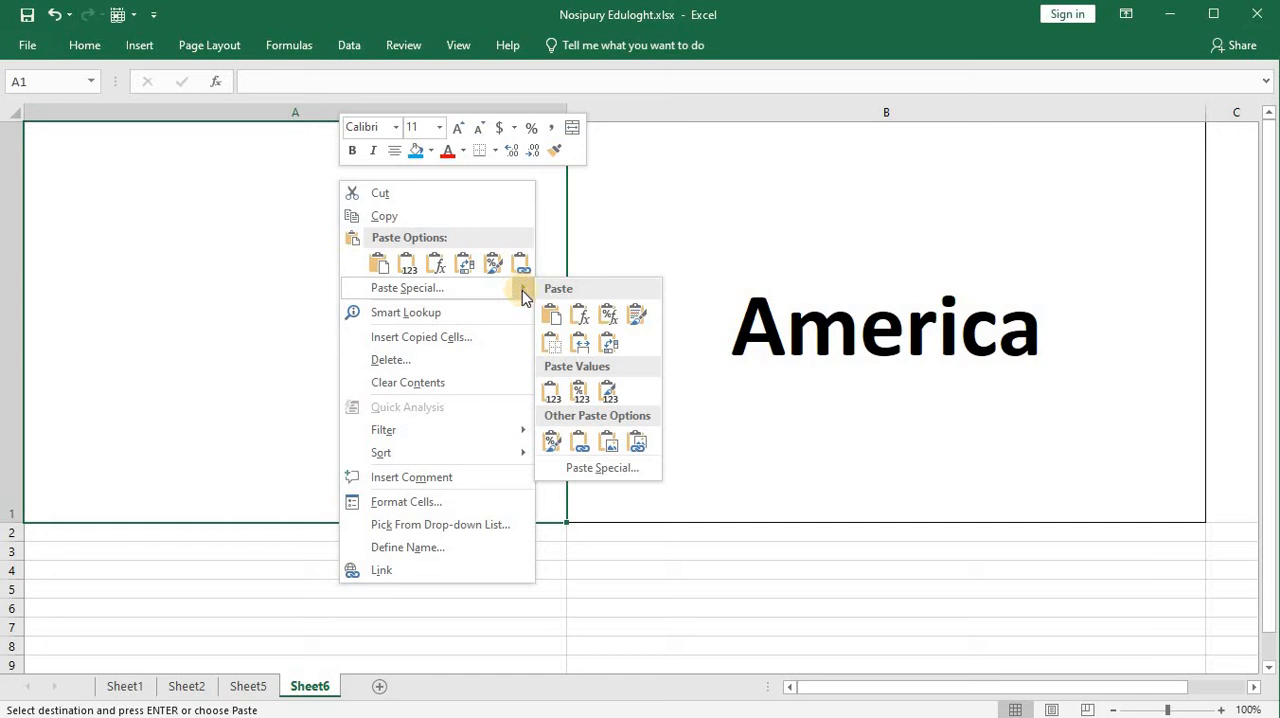
pyautogui.click(637, 445)
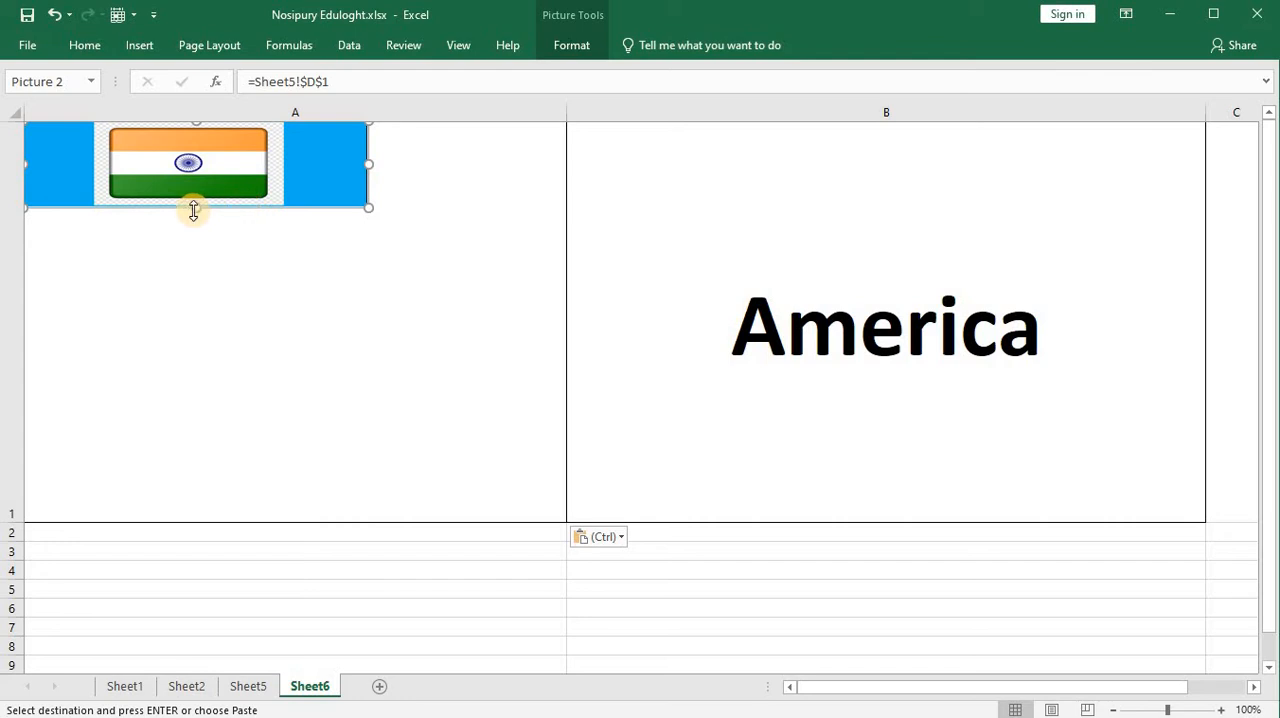
# Step: Enlarge the linked flag picture, widen column A slightly and position the picture centrally inside A1
pyautogui.moveTo(193, 209); pyautogui.dragTo(277, 480)
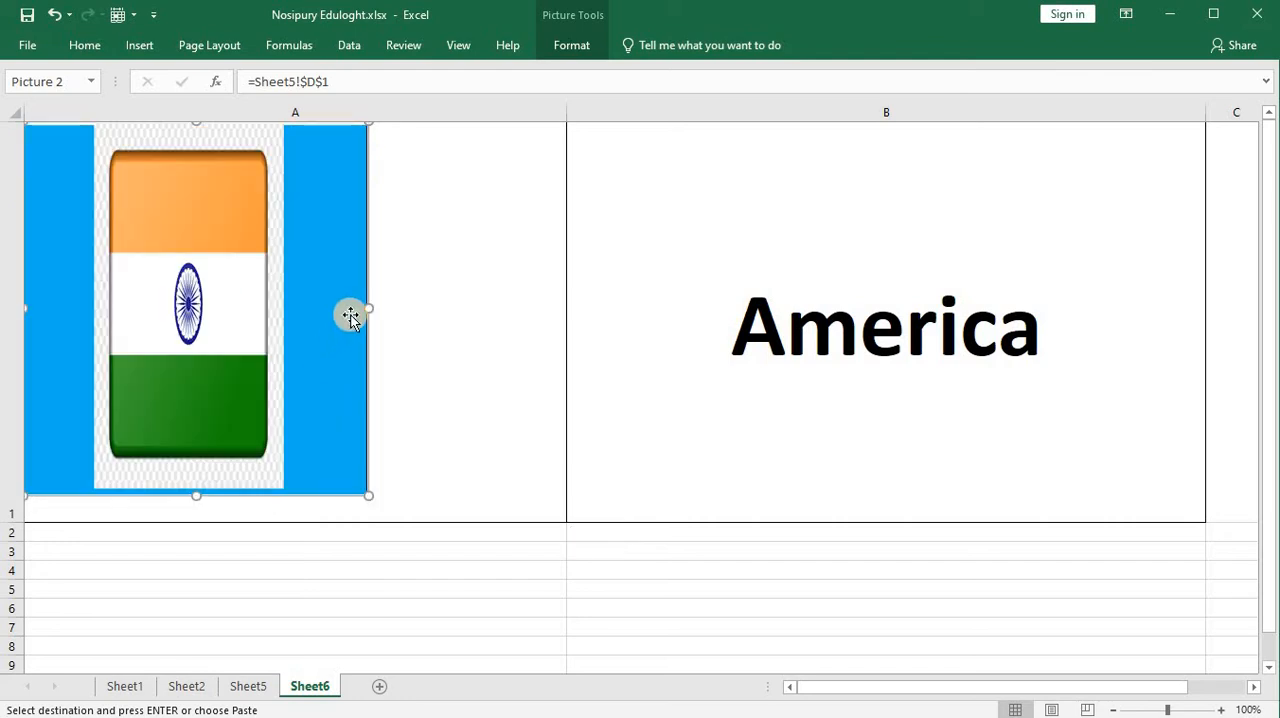
pyautogui.moveTo(372, 308); pyautogui.dragTo(562, 318)
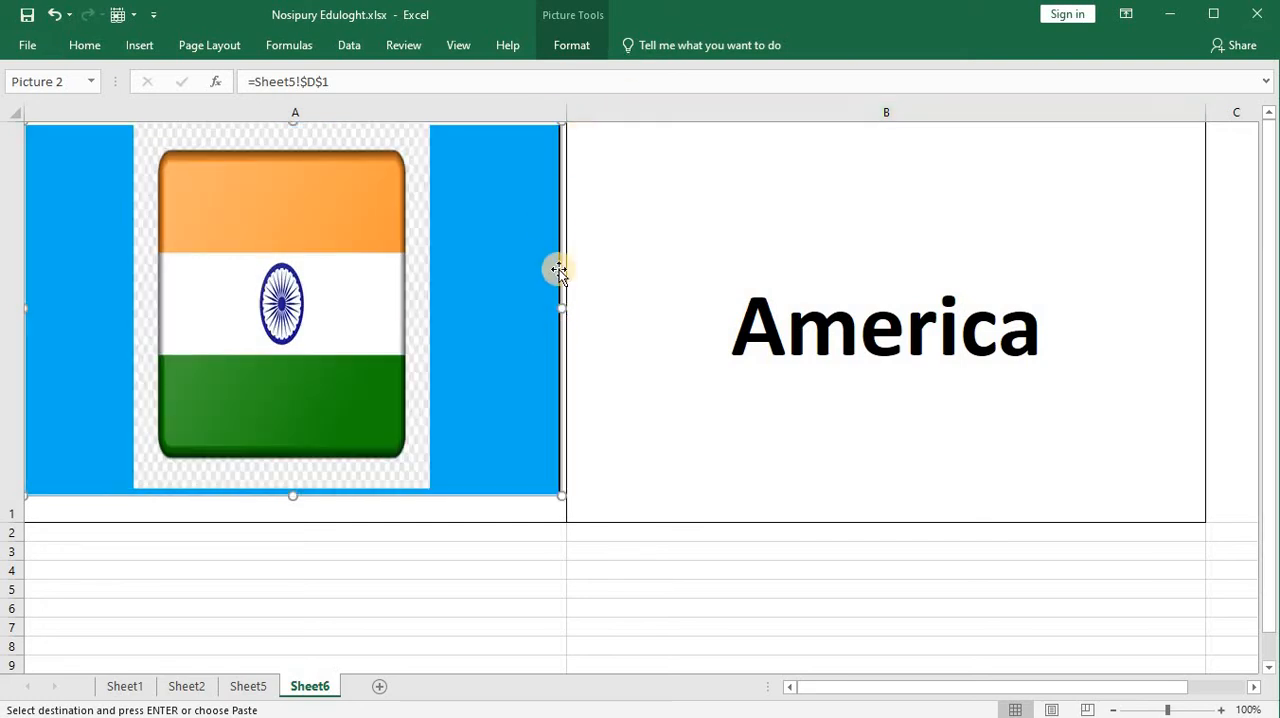
pyautogui.moveTo(566, 112); pyautogui.dragTo(608, 117)
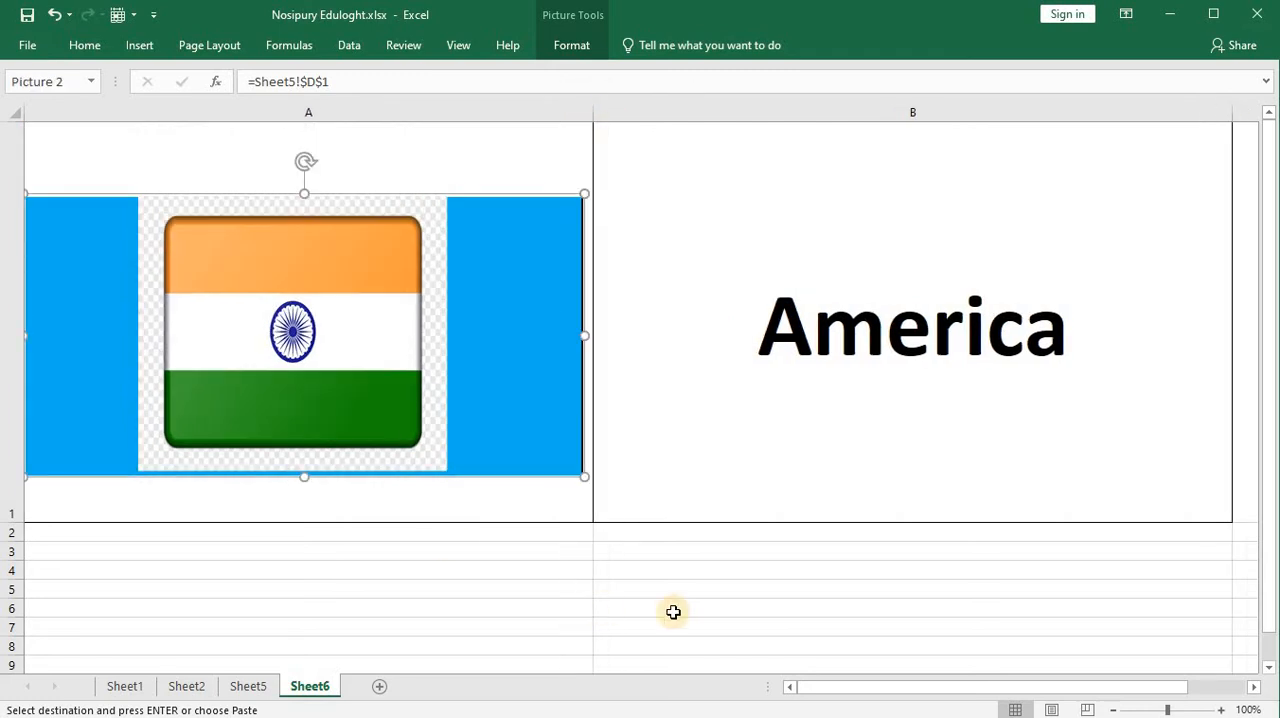
pyautogui.click(660, 612)
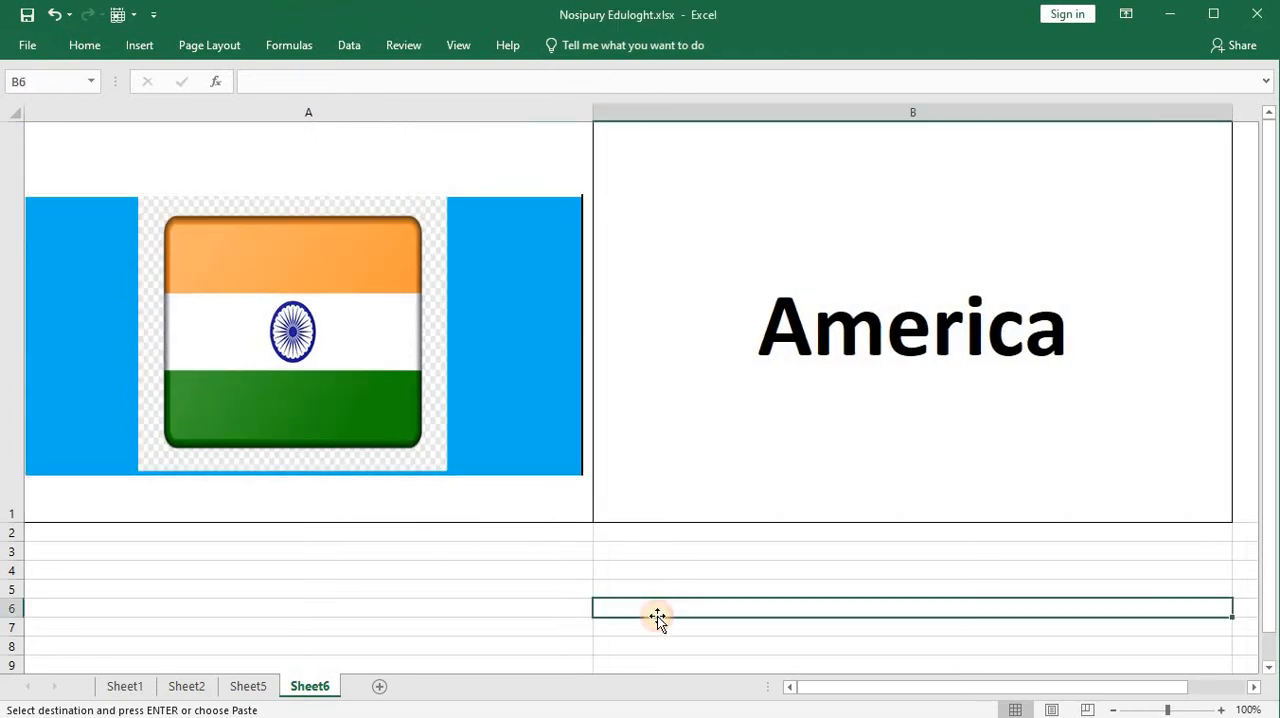
pyautogui.moveTo(414, 344); pyautogui.dragTo(411, 341)
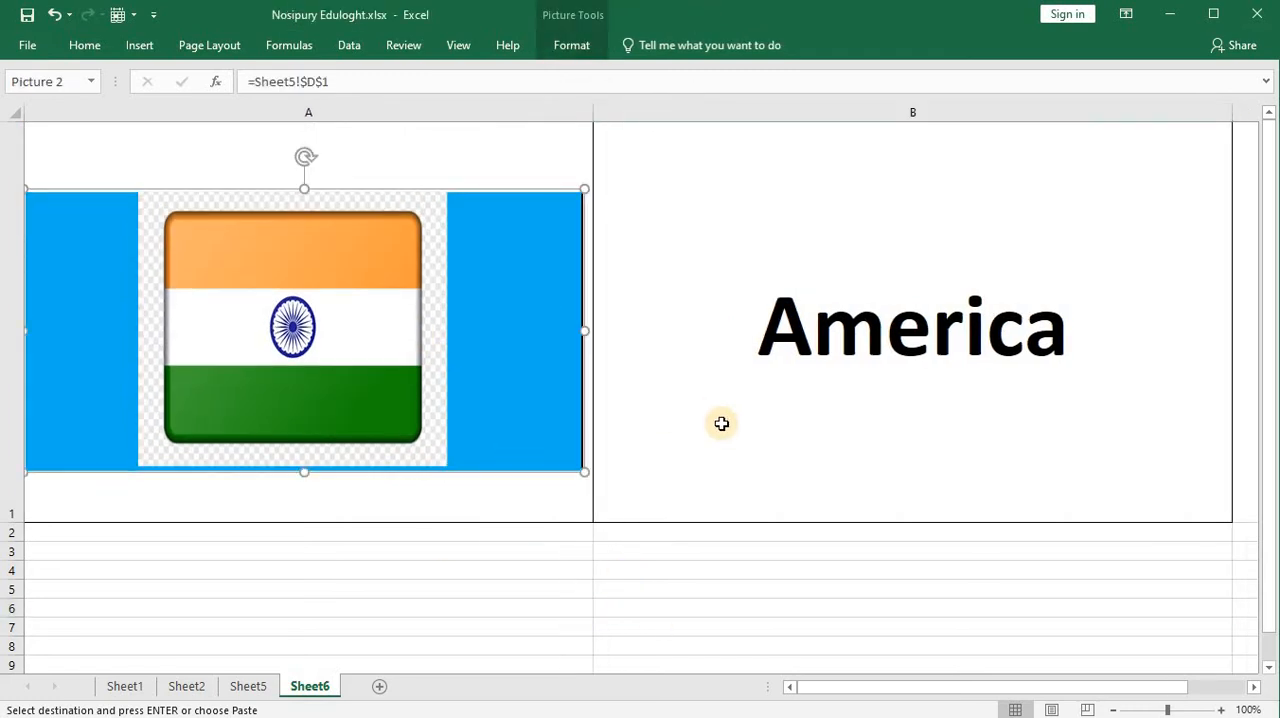
pyautogui.click(728, 430)
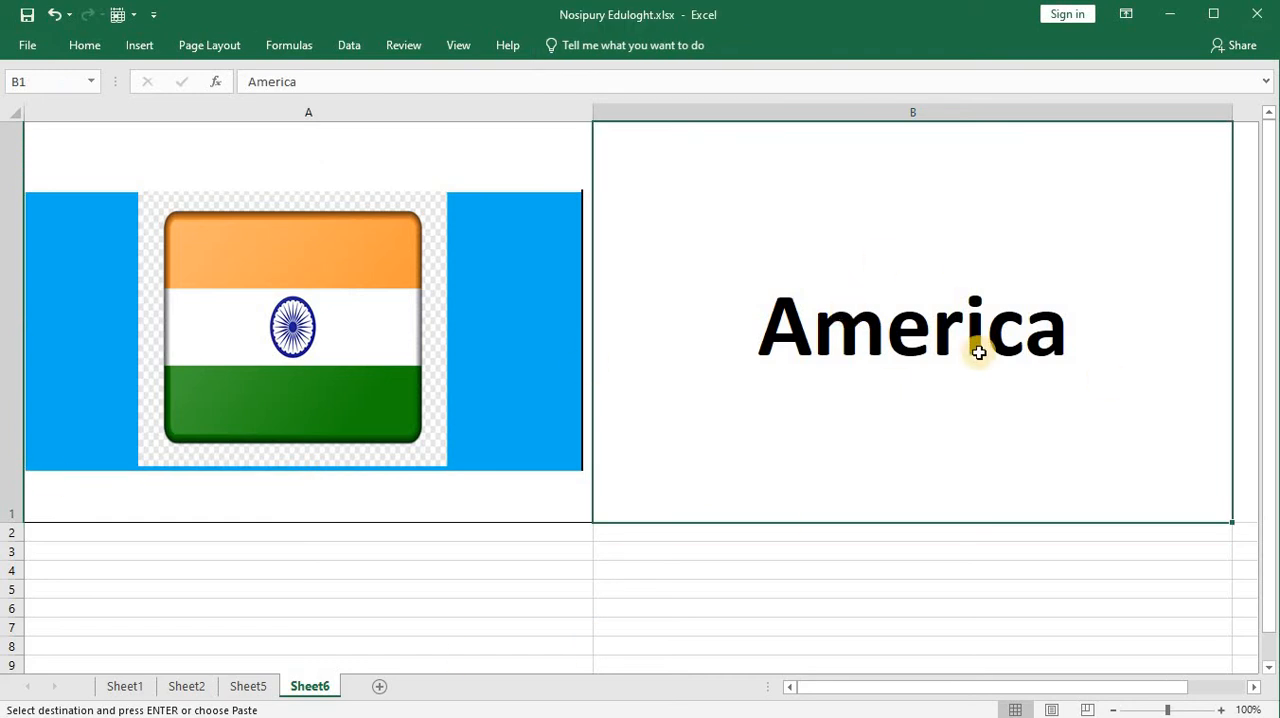
pyautogui.click(549, 323)
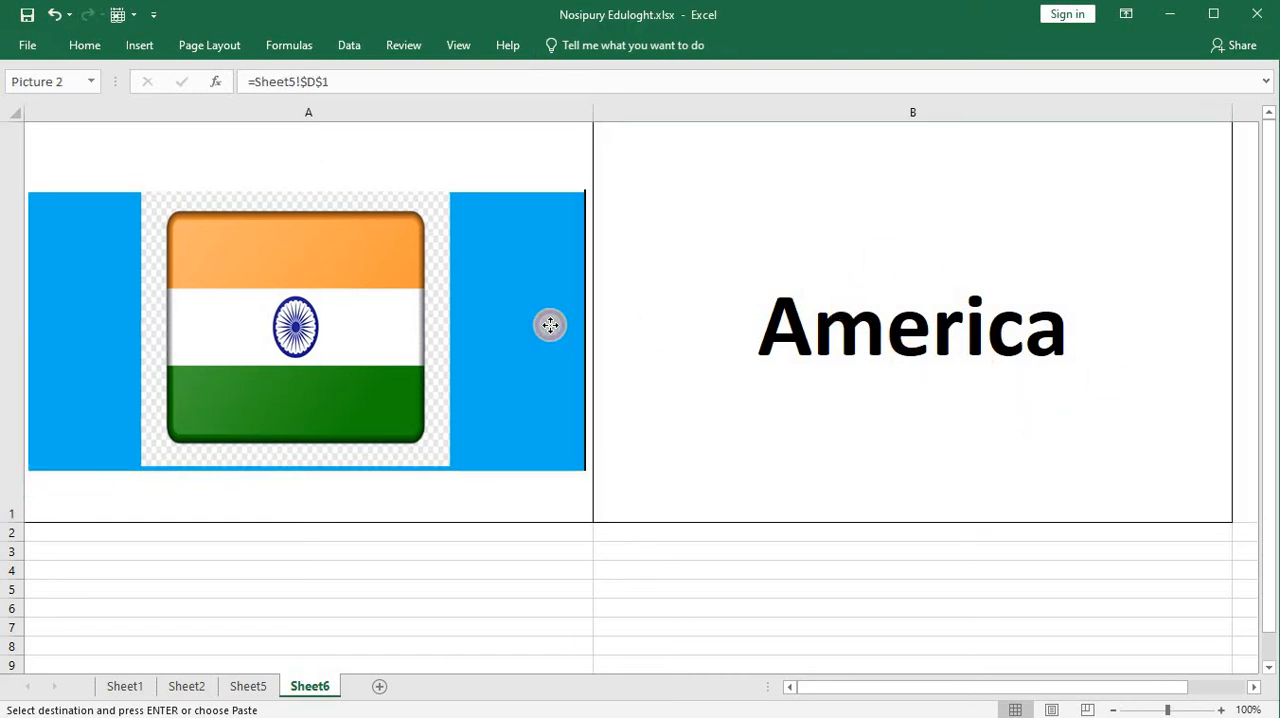
# Step: Choose Australia and then India from the country drop-down in B1
pyautogui.click(1011, 415)
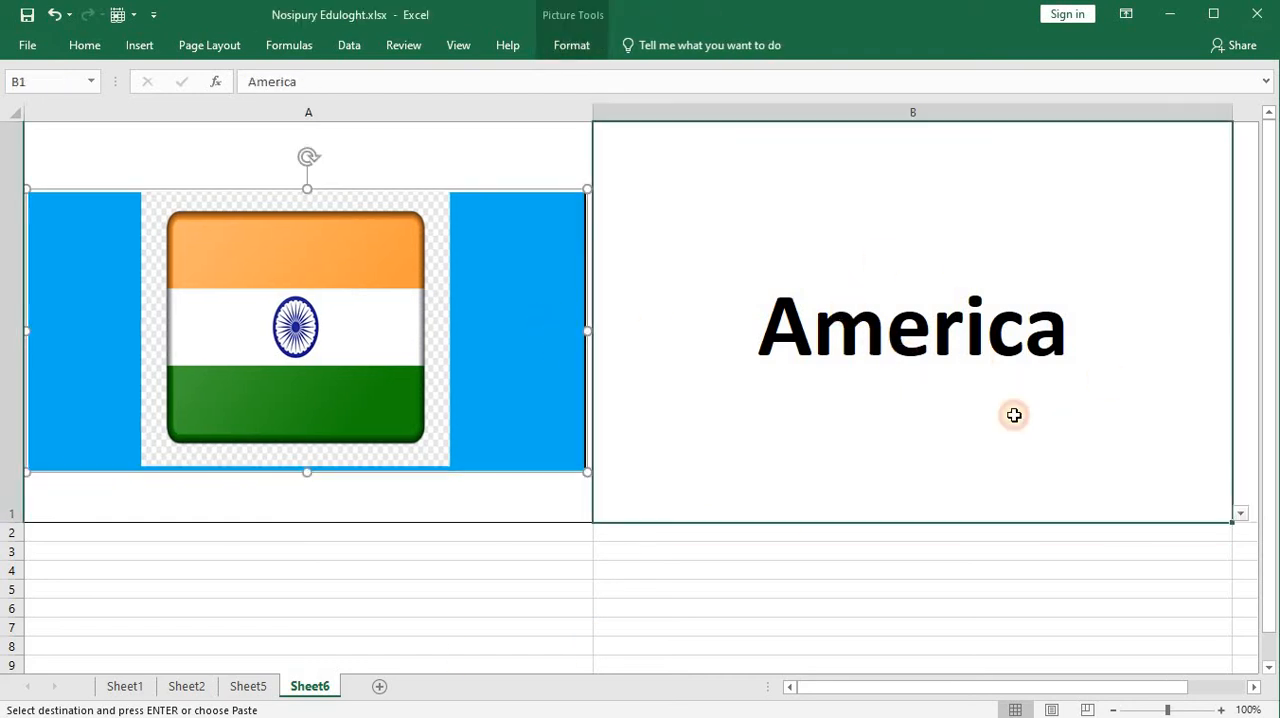
pyautogui.click(1238, 518)
pyautogui.click(1229, 566)
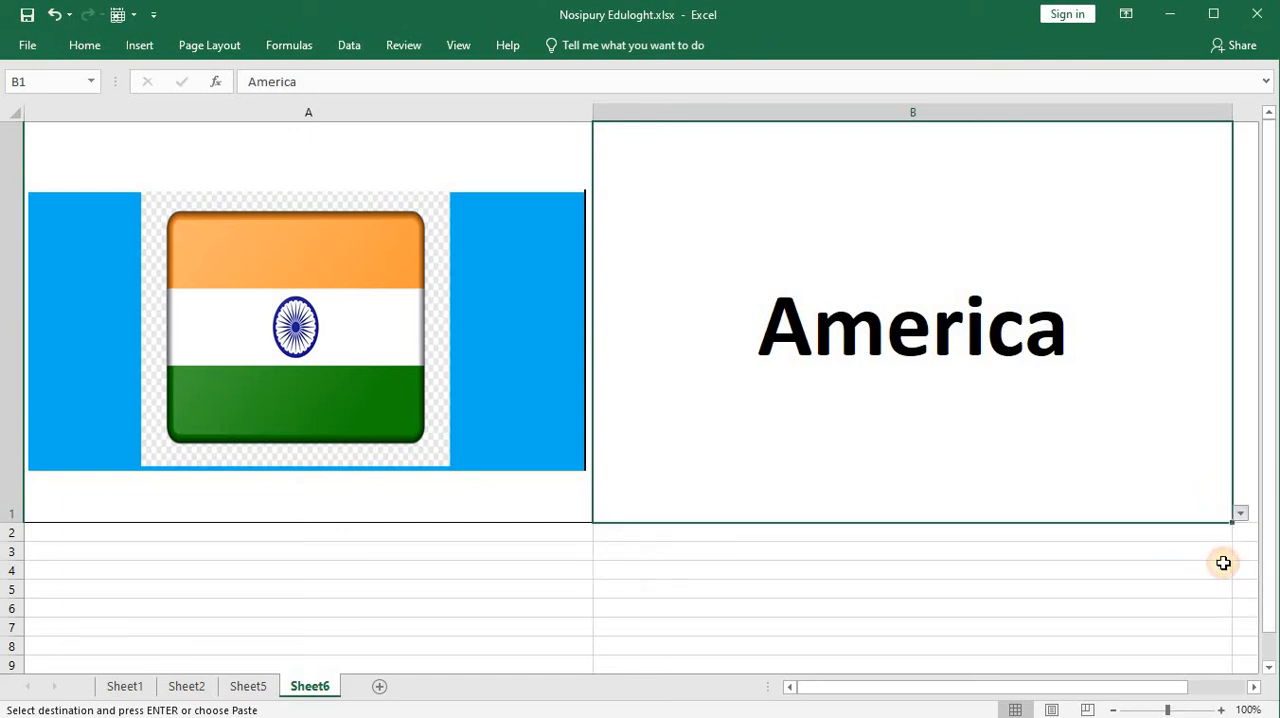
pyautogui.click(1238, 518)
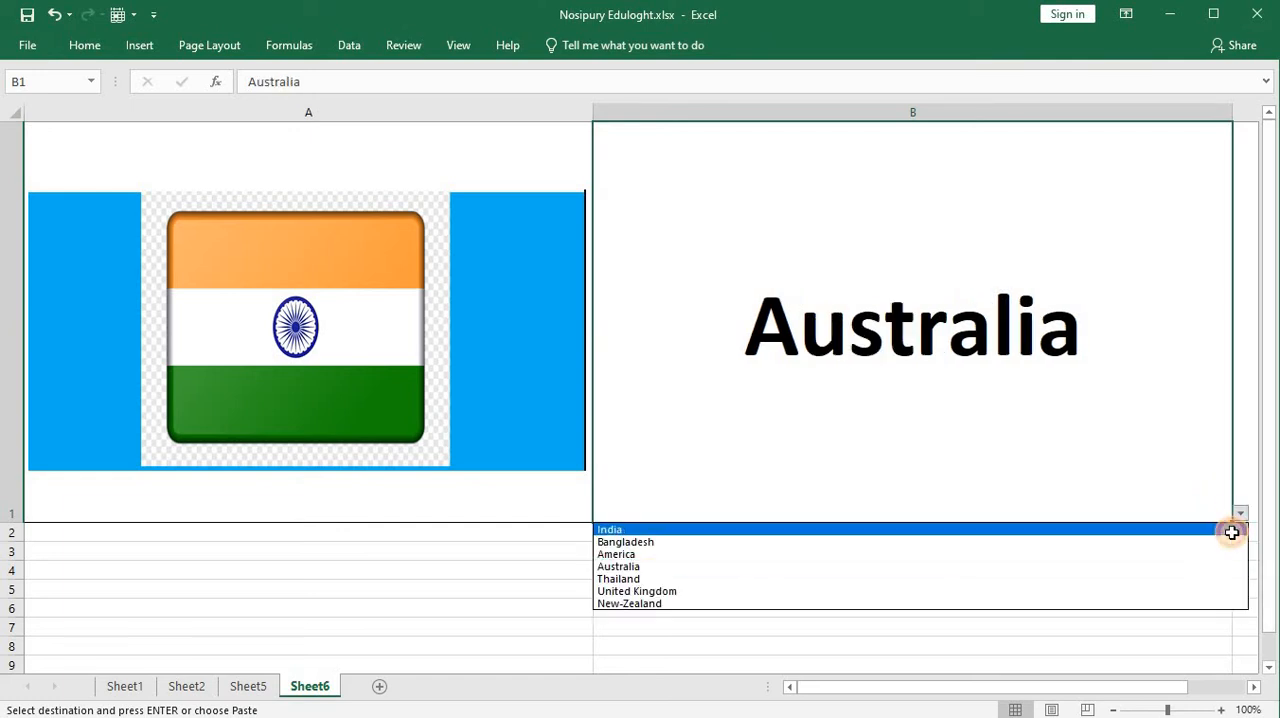
pyautogui.click(1230, 527)
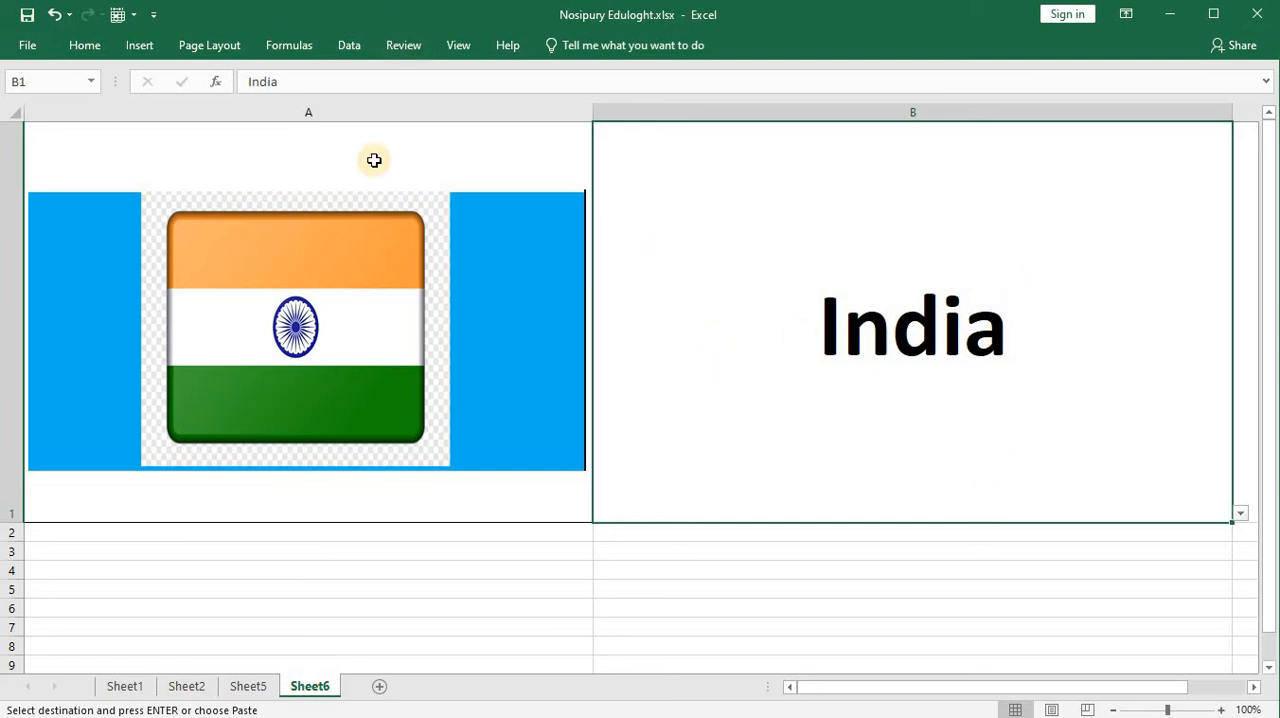
# Step: Start a new workbook-scoped defined name and call it Icon
pyautogui.click(291, 45)
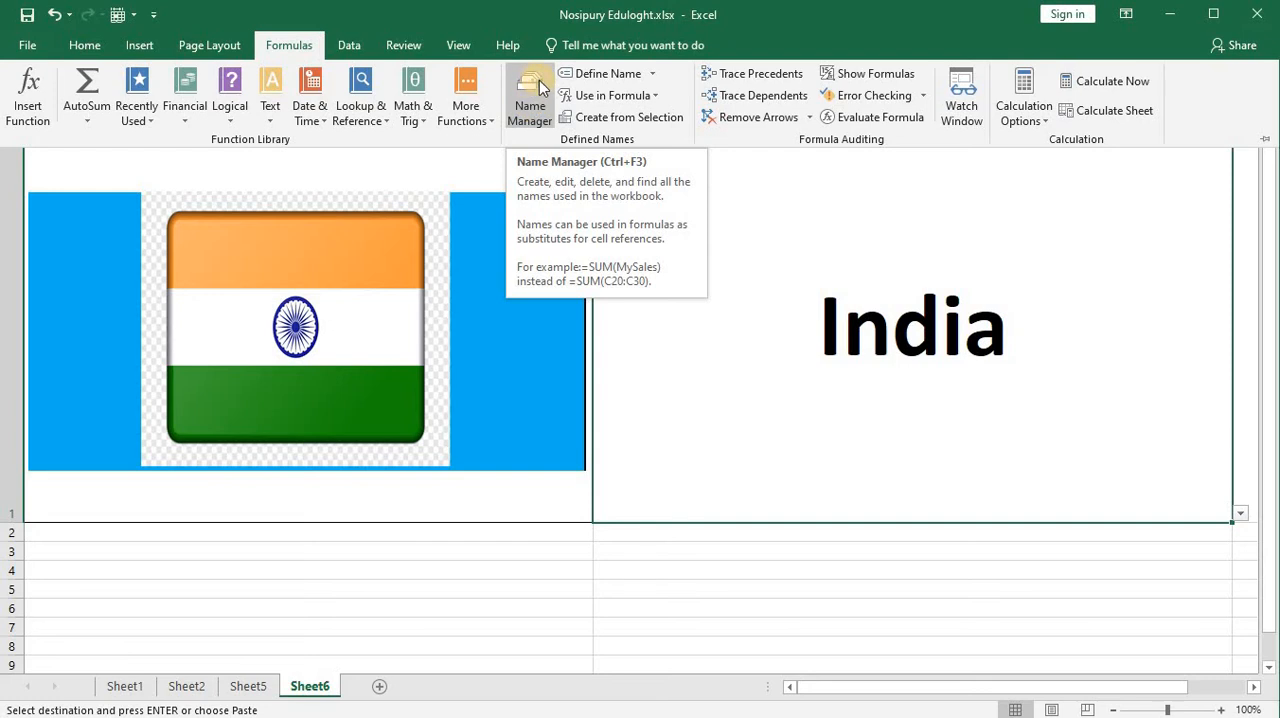
pyautogui.click(531, 104)
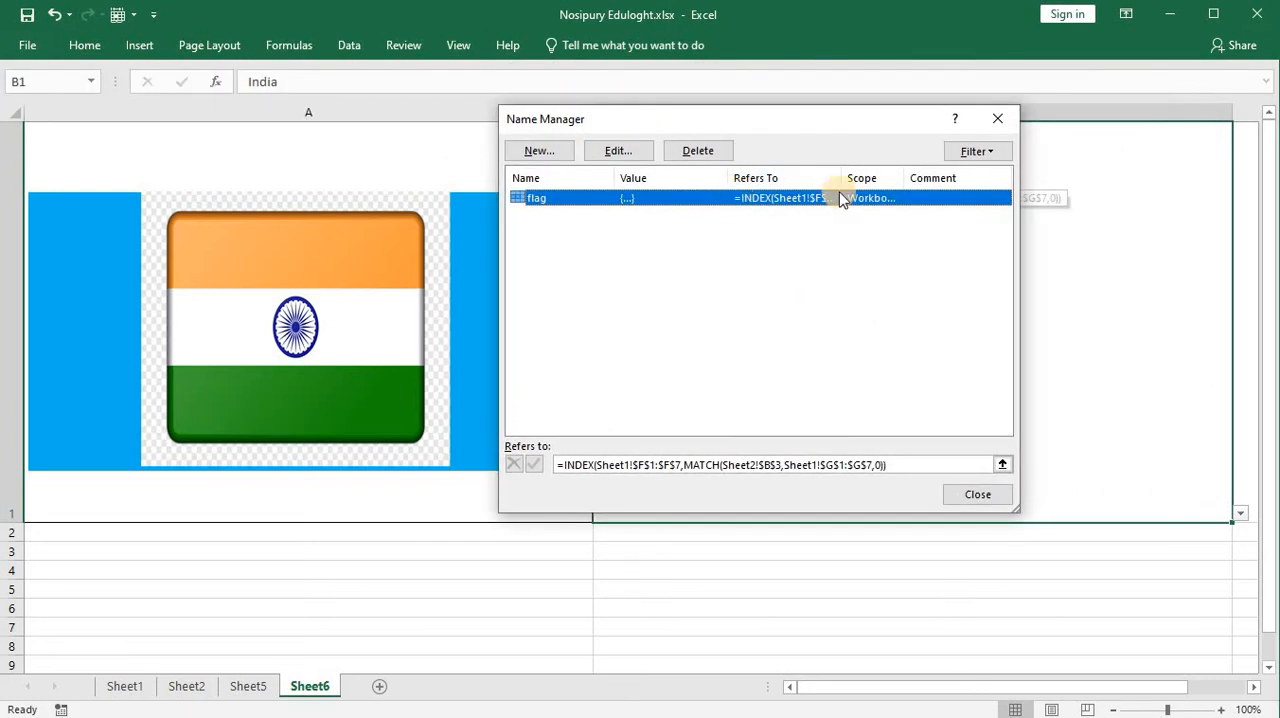
pyautogui.click(537, 151)
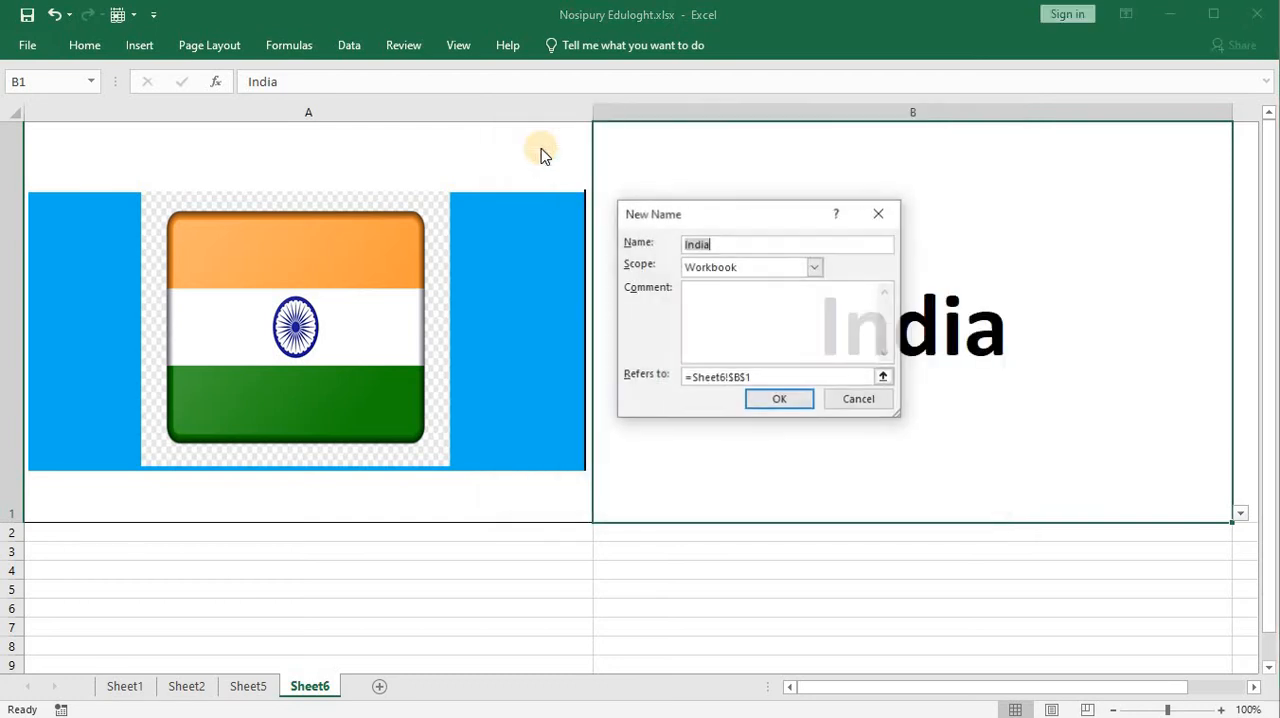
pyautogui.moveTo(738, 215); pyautogui.dragTo(708, 183)
pyautogui.click(672, 211)
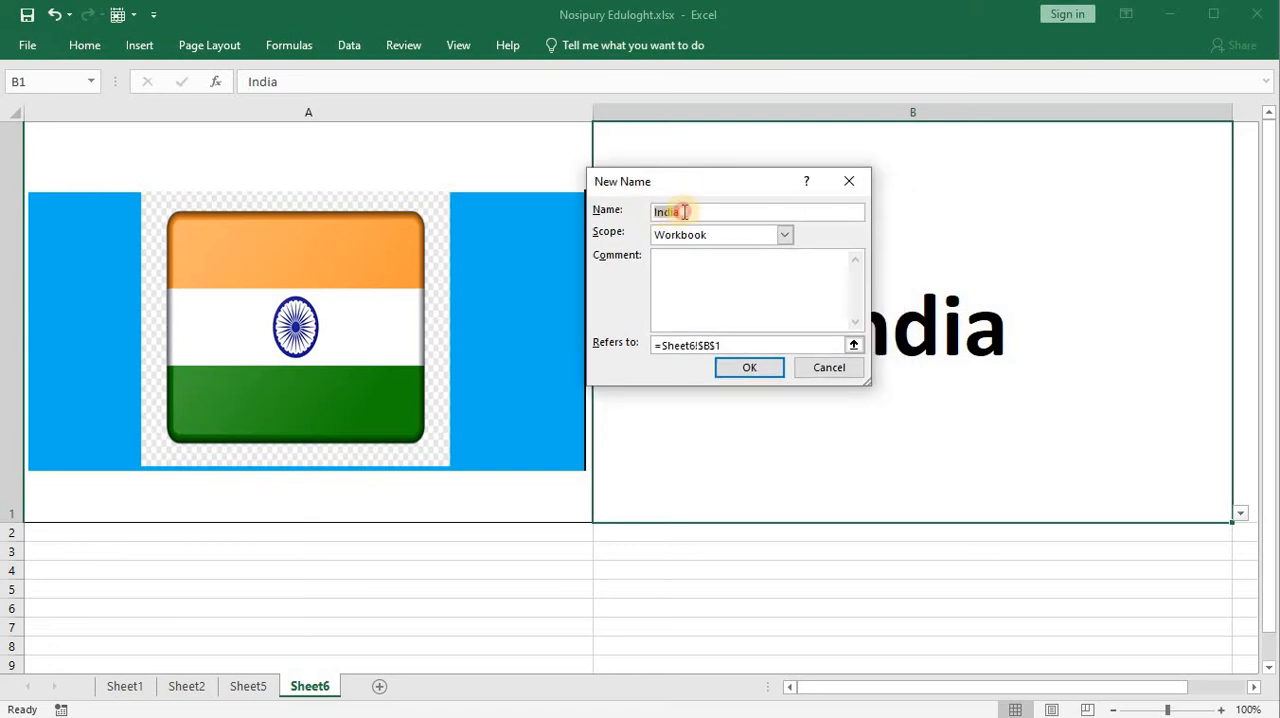
pyautogui.doubleClick(652, 211)
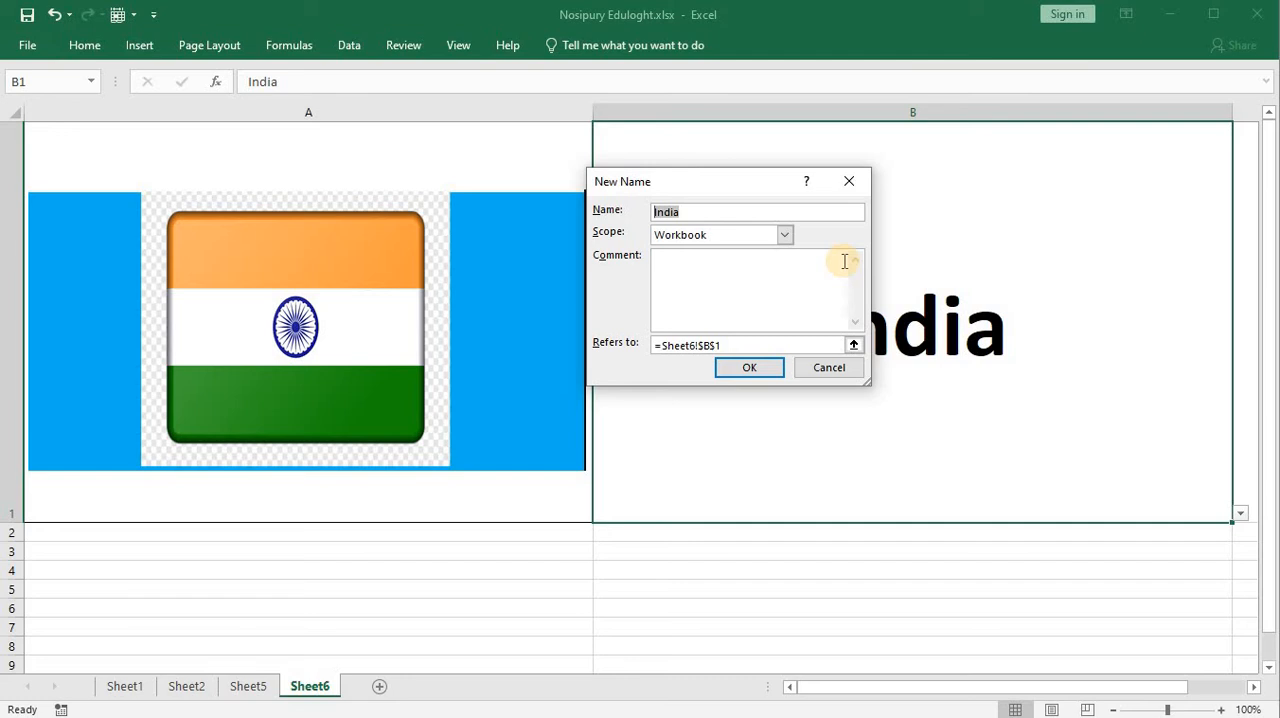
pyautogui.write('Picture')
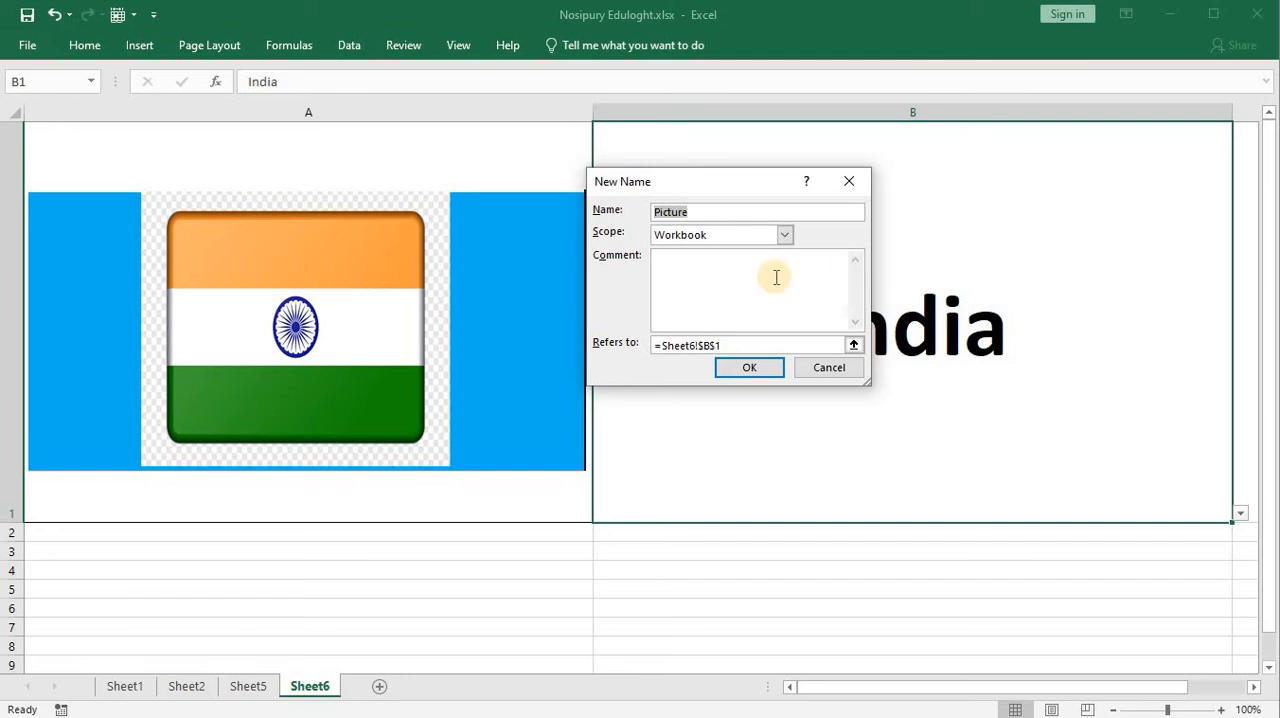
pyautogui.press('BackSpace')
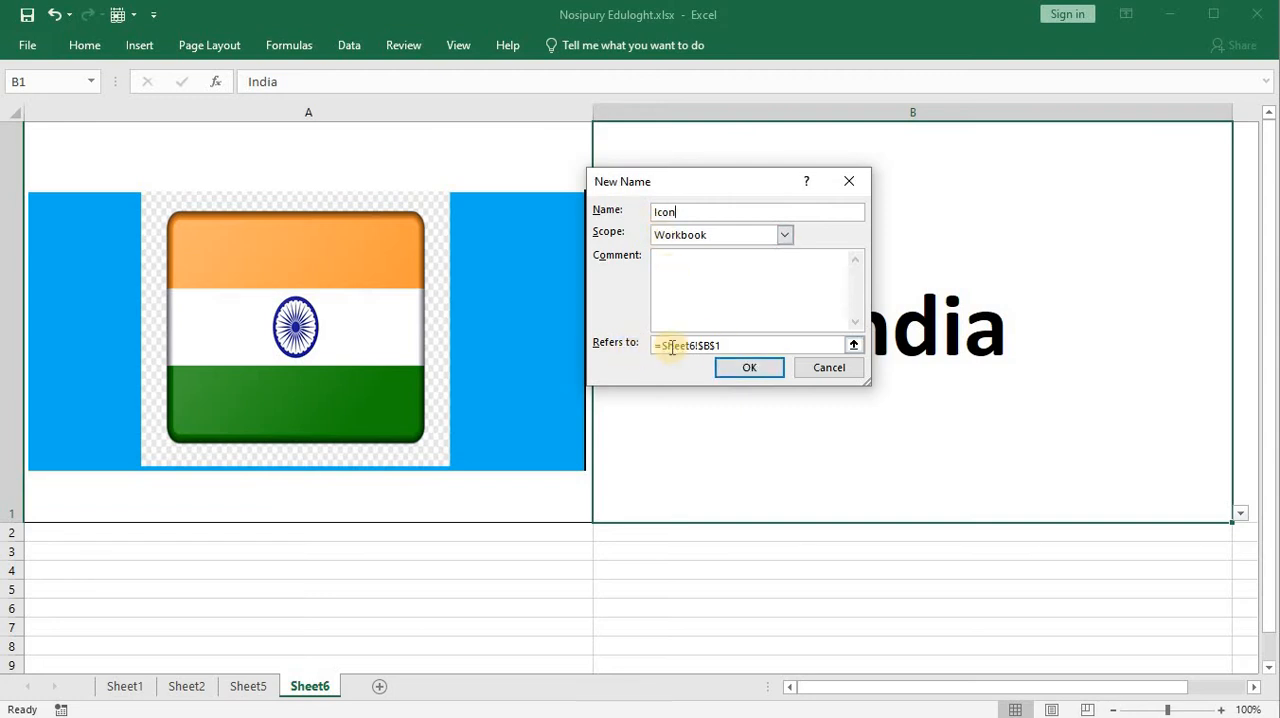
# Step: Clear the default cell reference of the Icon name and enlarge the New Name dialog
pyautogui.moveTo(729, 344); pyautogui.dragTo(609, 343)
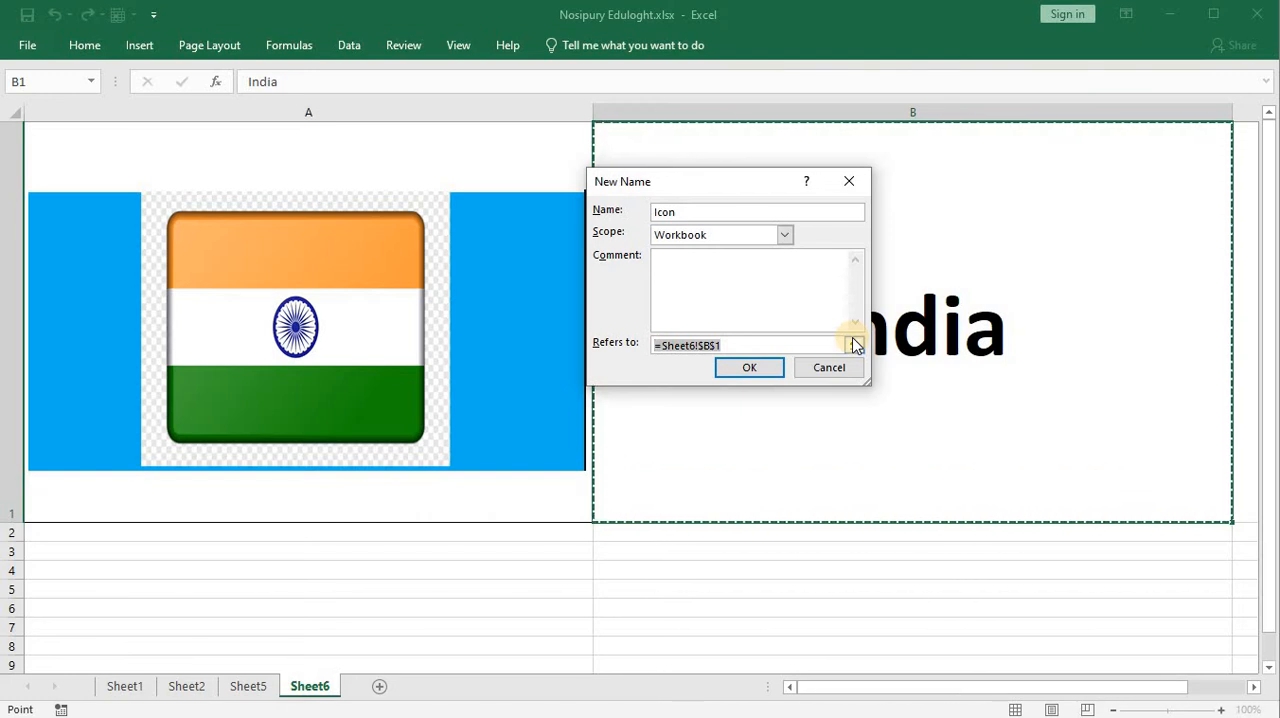
pyautogui.press('BackSpace')
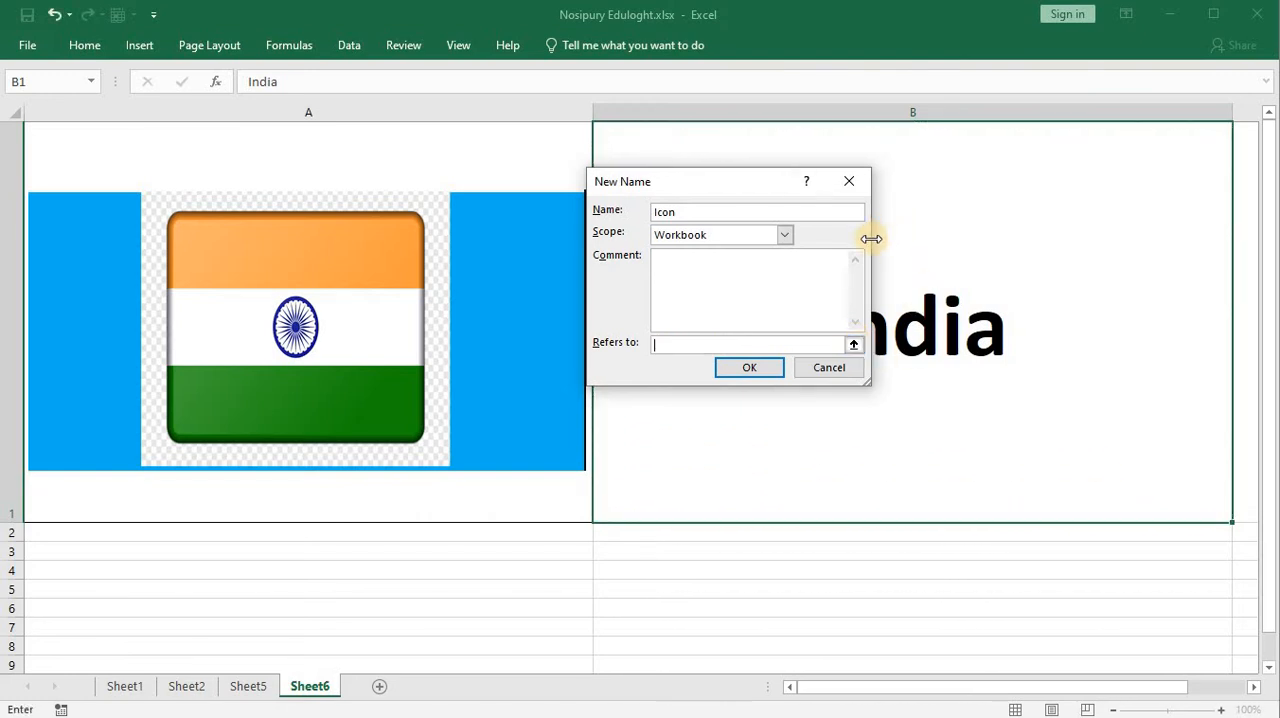
pyautogui.moveTo(871, 238); pyautogui.dragTo(1075, 236)
pyautogui.moveTo(809, 169); pyautogui.dragTo(775, 118)
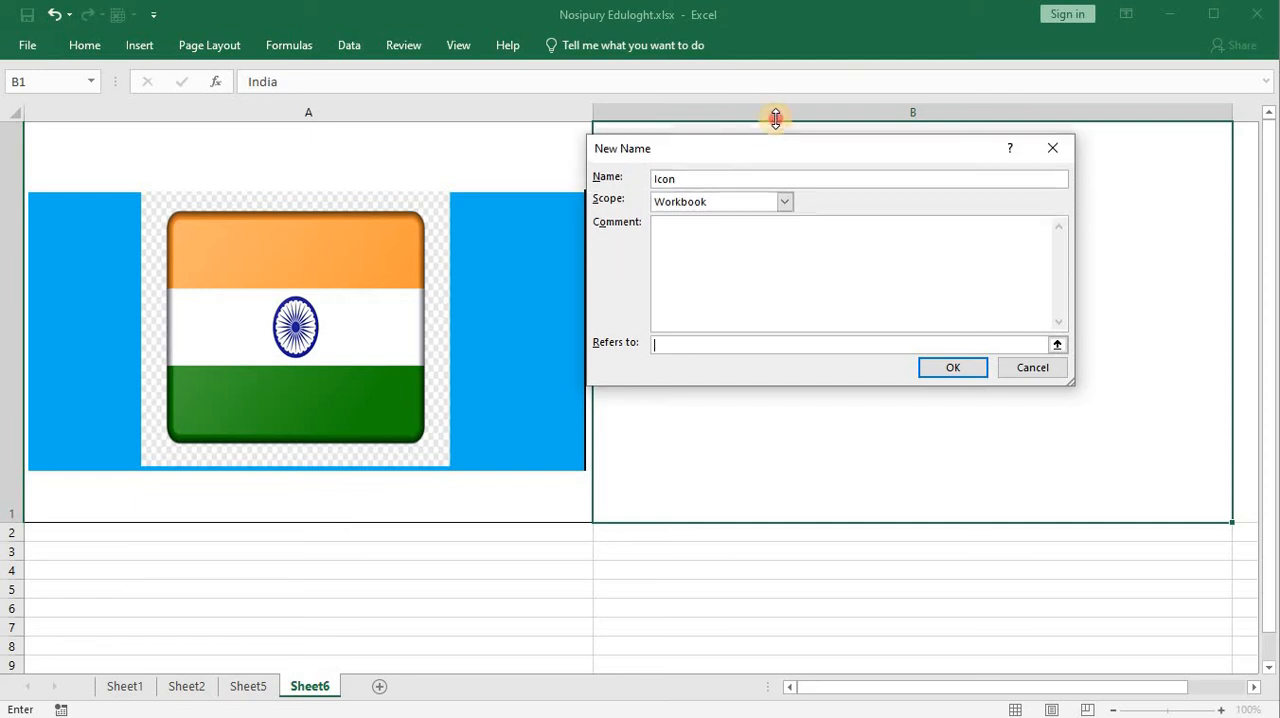
pyautogui.moveTo(806, 380); pyautogui.dragTo(765, 543)
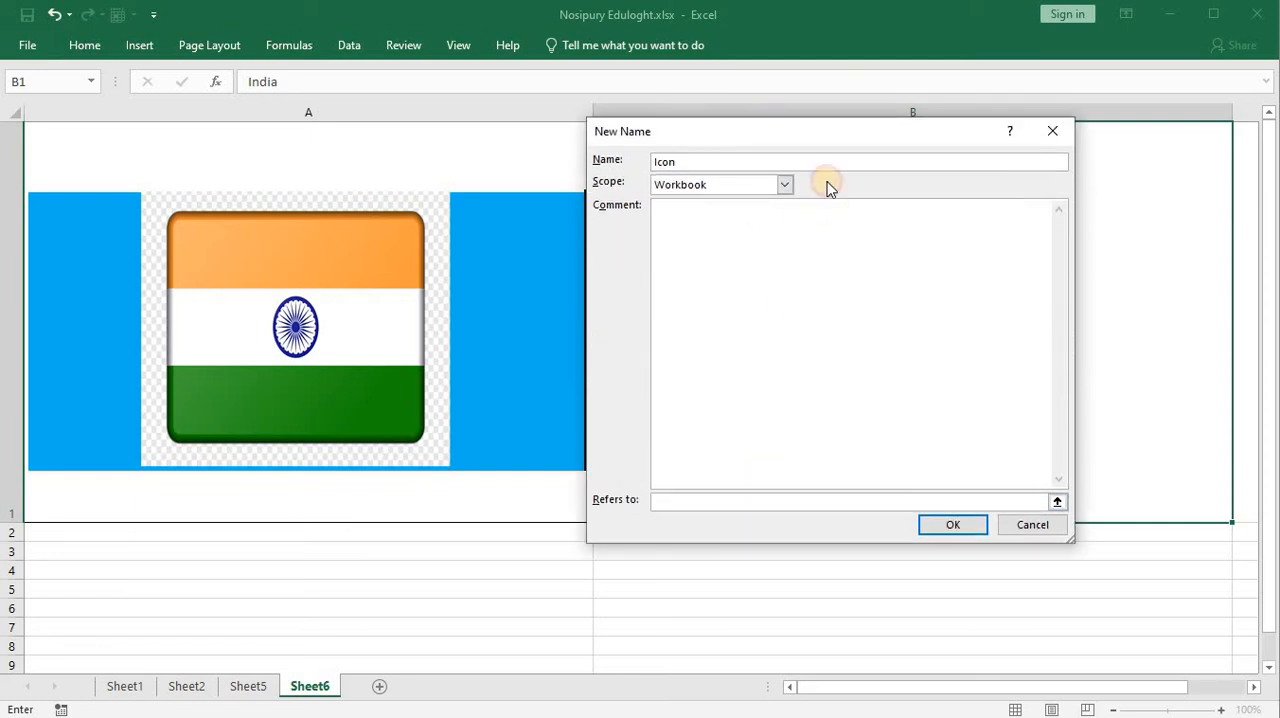
pyautogui.moveTo(843, 137); pyautogui.dragTo(580, 134)
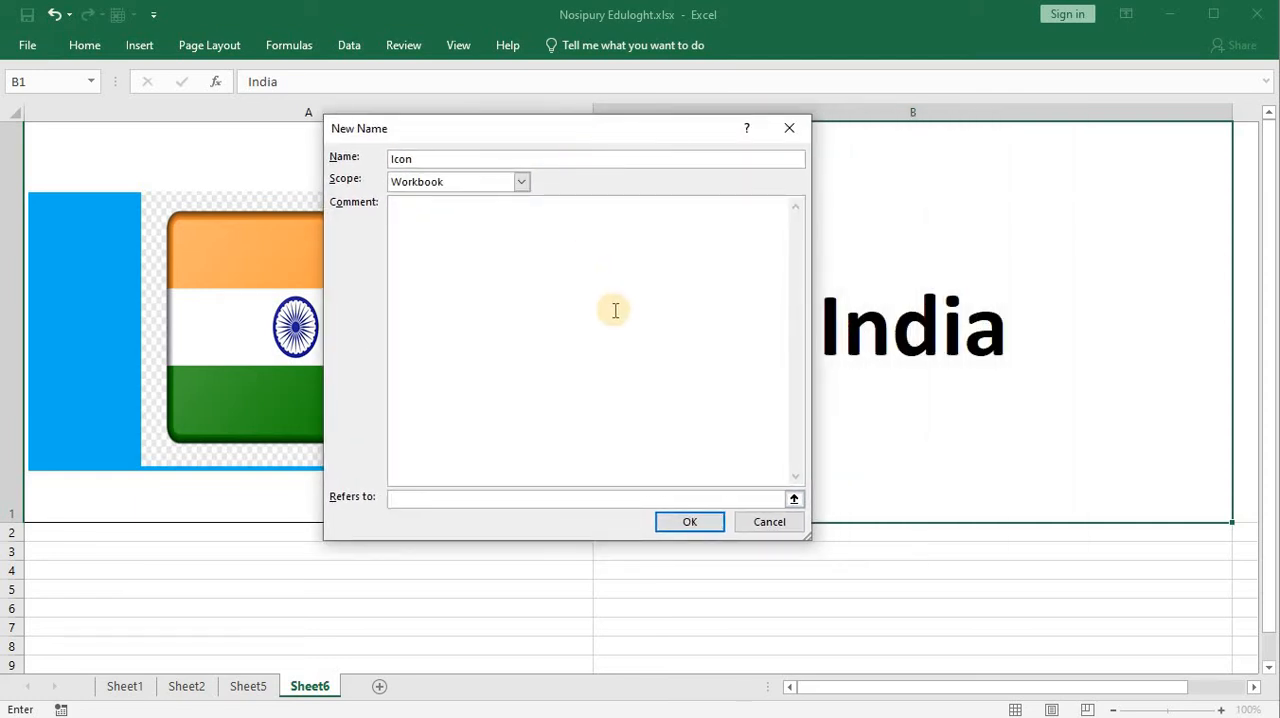
# Step: Begin the Icon name's reference with an INDEX formula over the flag cells Sheet5!$D$1:$D$7
pyautogui.click(421, 500)
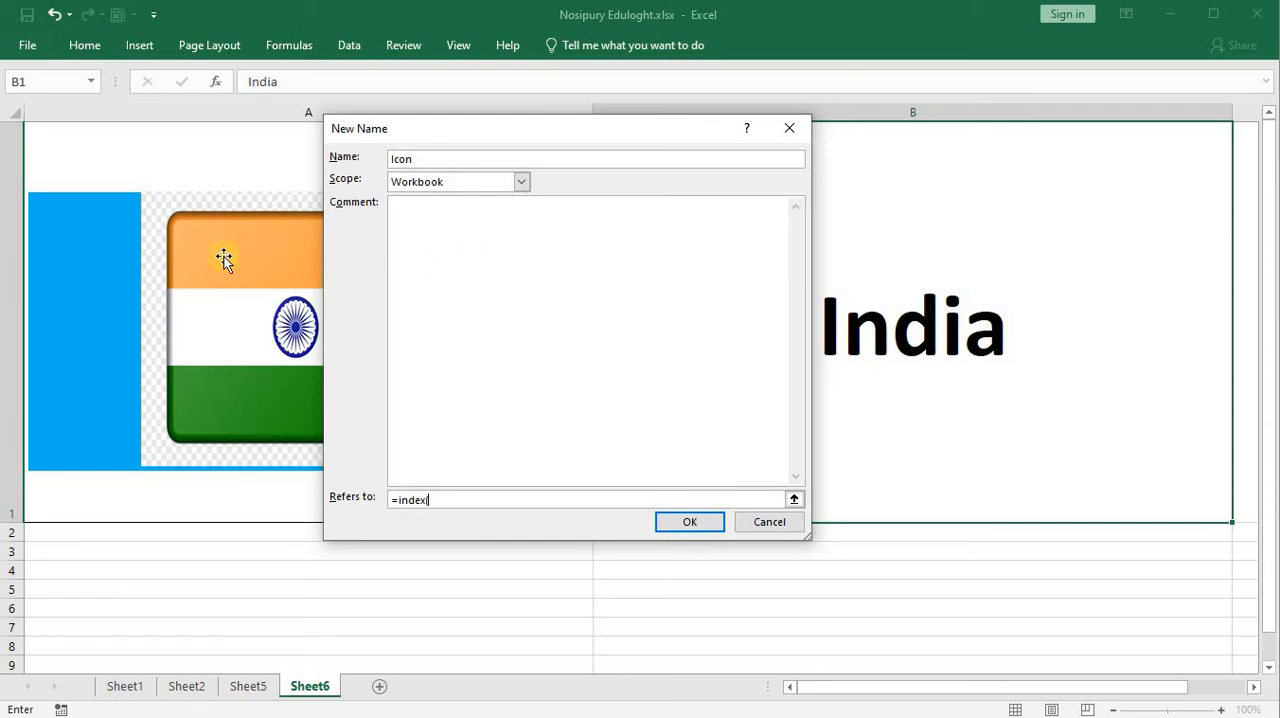
pyautogui.click(249, 686)
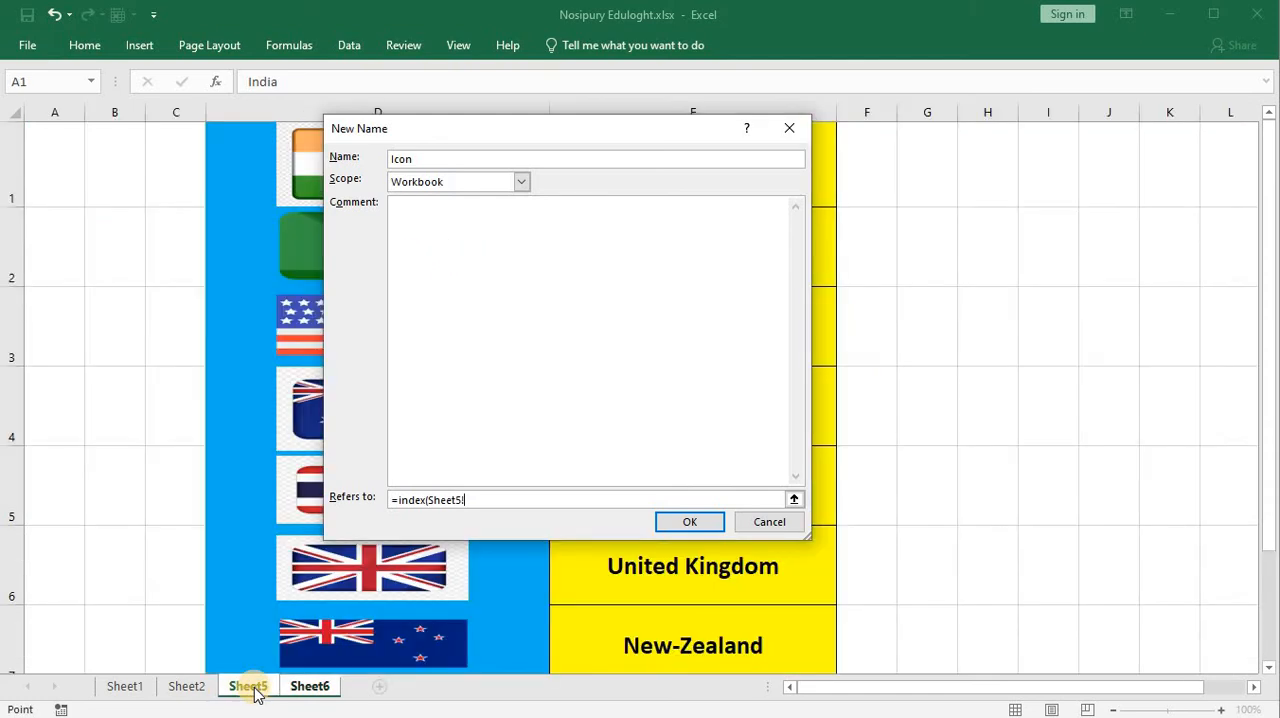
pyautogui.moveTo(643, 135); pyautogui.dragTo(955, 125)
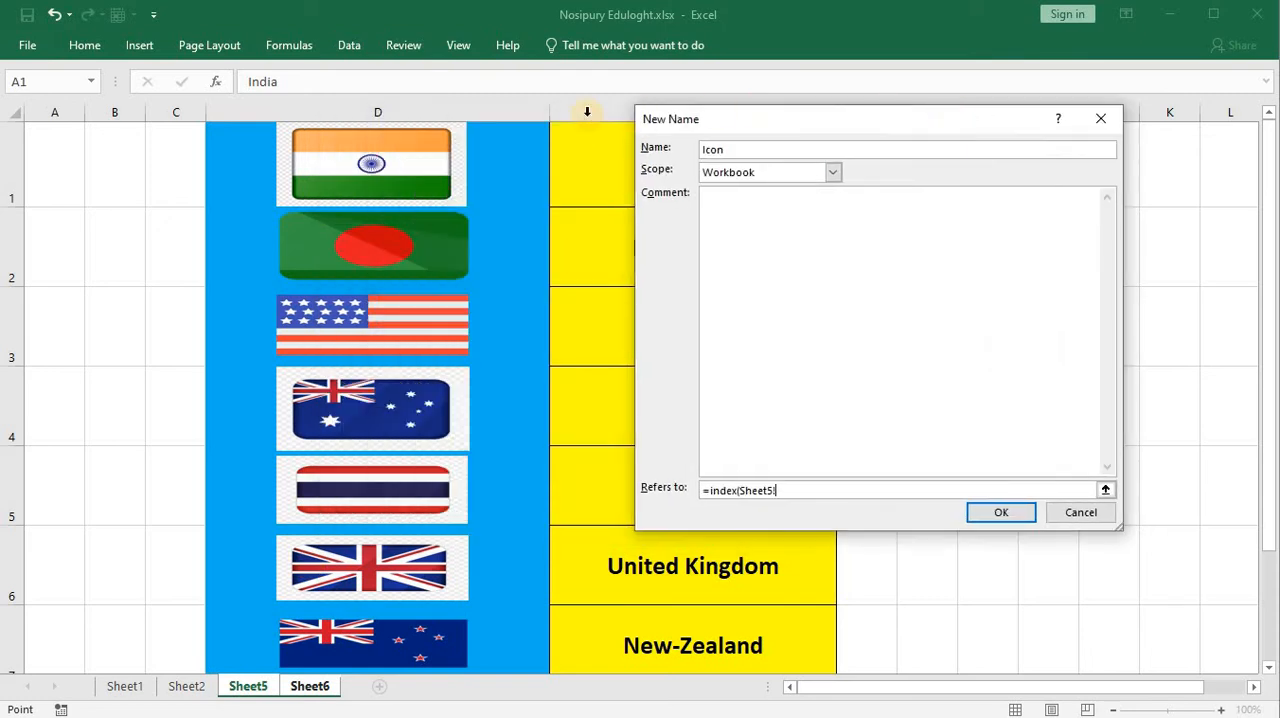
pyautogui.click(507, 147)
pyautogui.moveTo(507, 147); pyautogui.dragTo(471, 652)
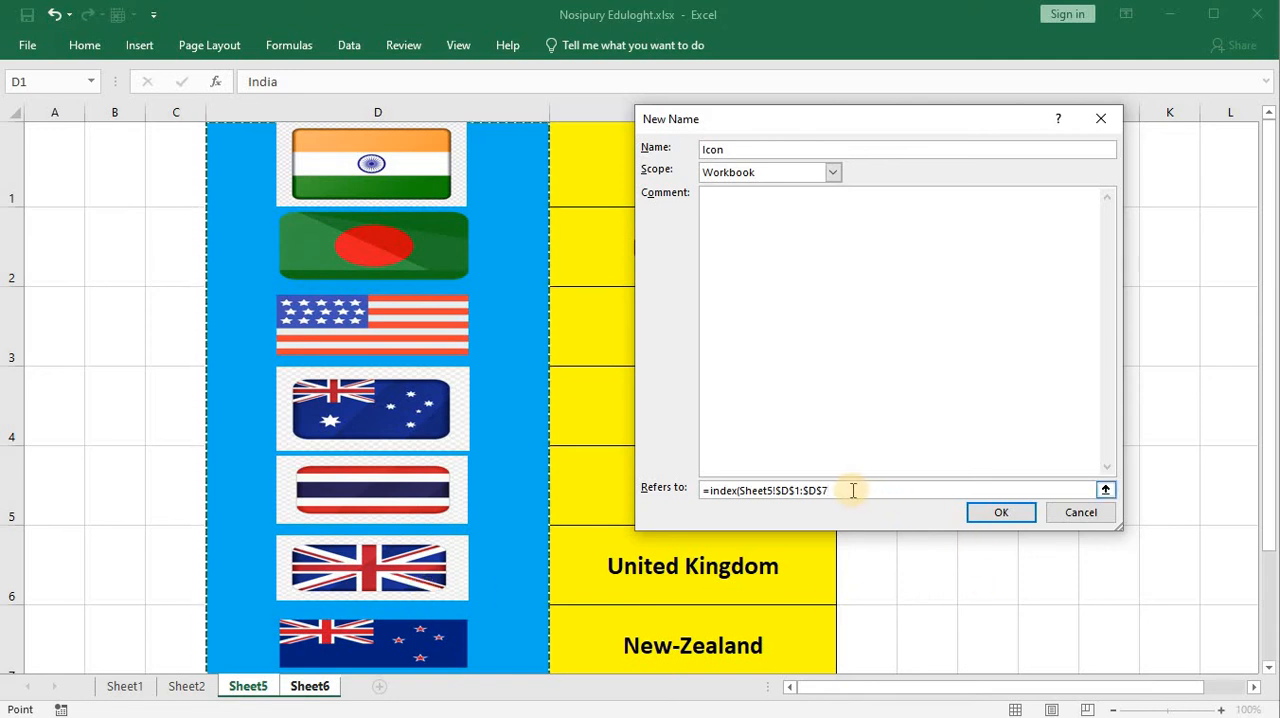
# Step: Add a nested MATCH as the row argument, using the country cell Sheet6!$B$1 as its lookup value
pyautogui.write(',match(')
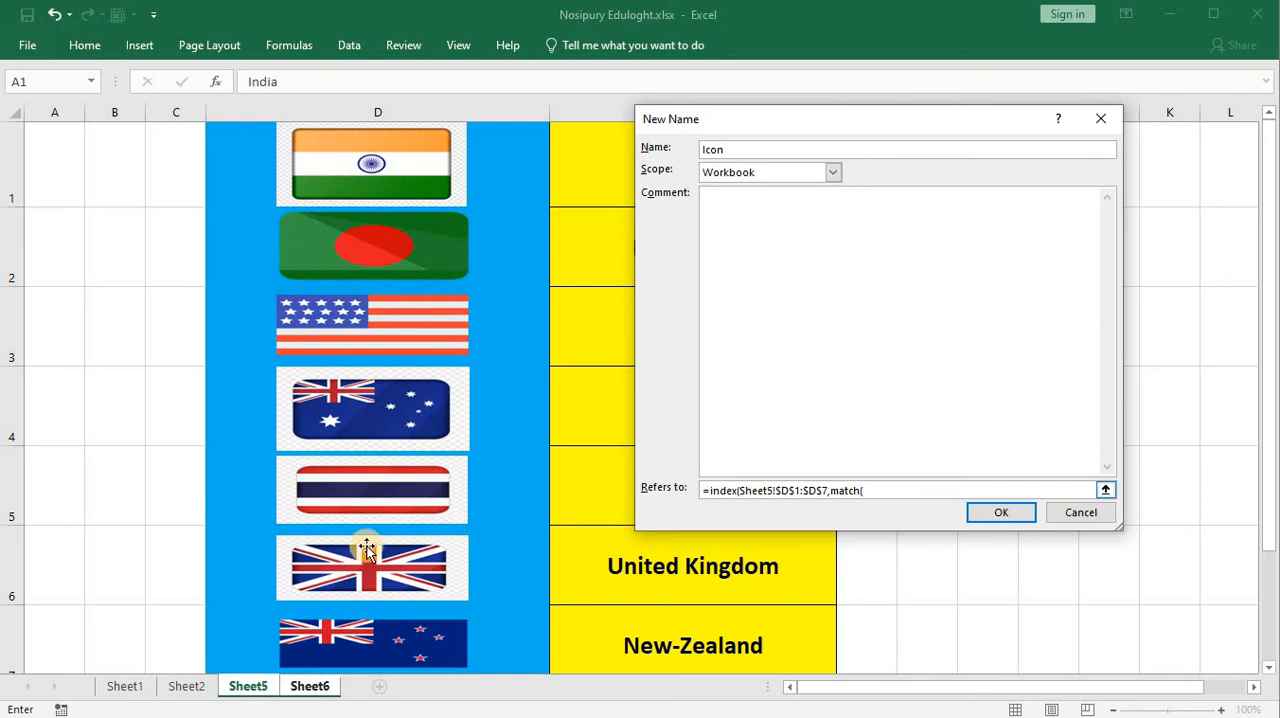
pyautogui.click(318, 688)
pyautogui.moveTo(876, 110); pyautogui.dragTo(434, 104)
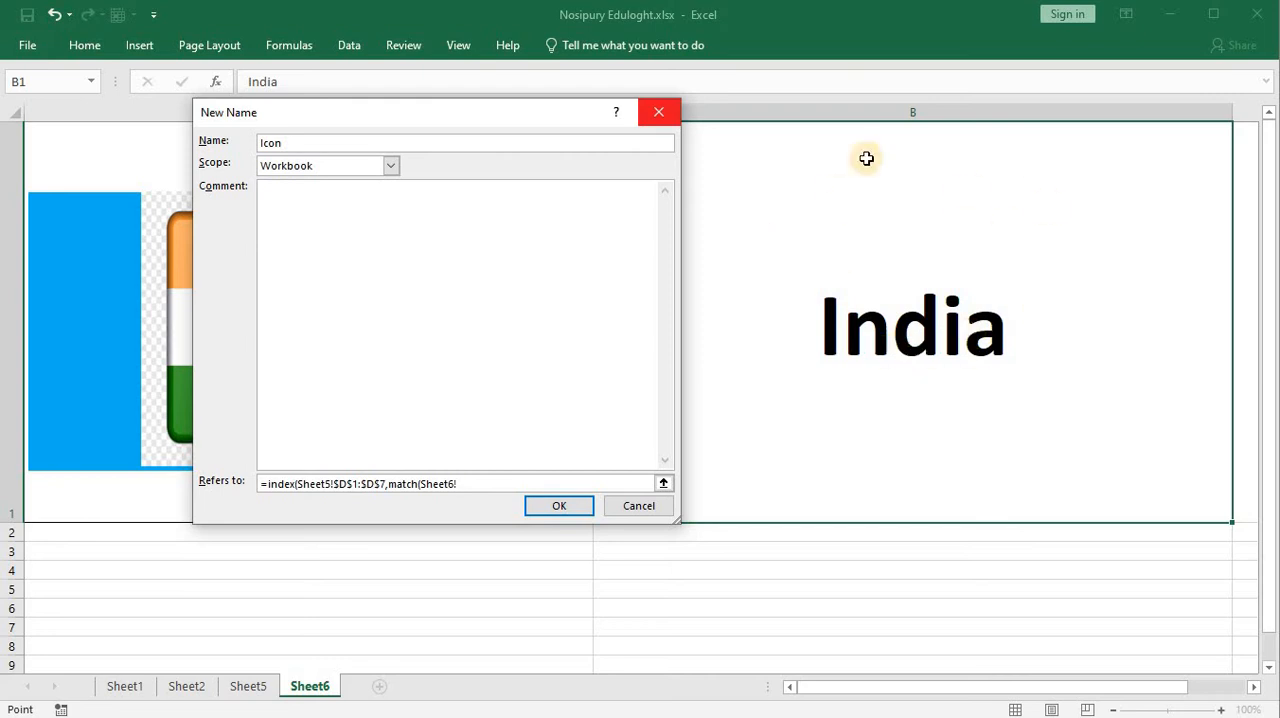
pyautogui.click(1006, 312)
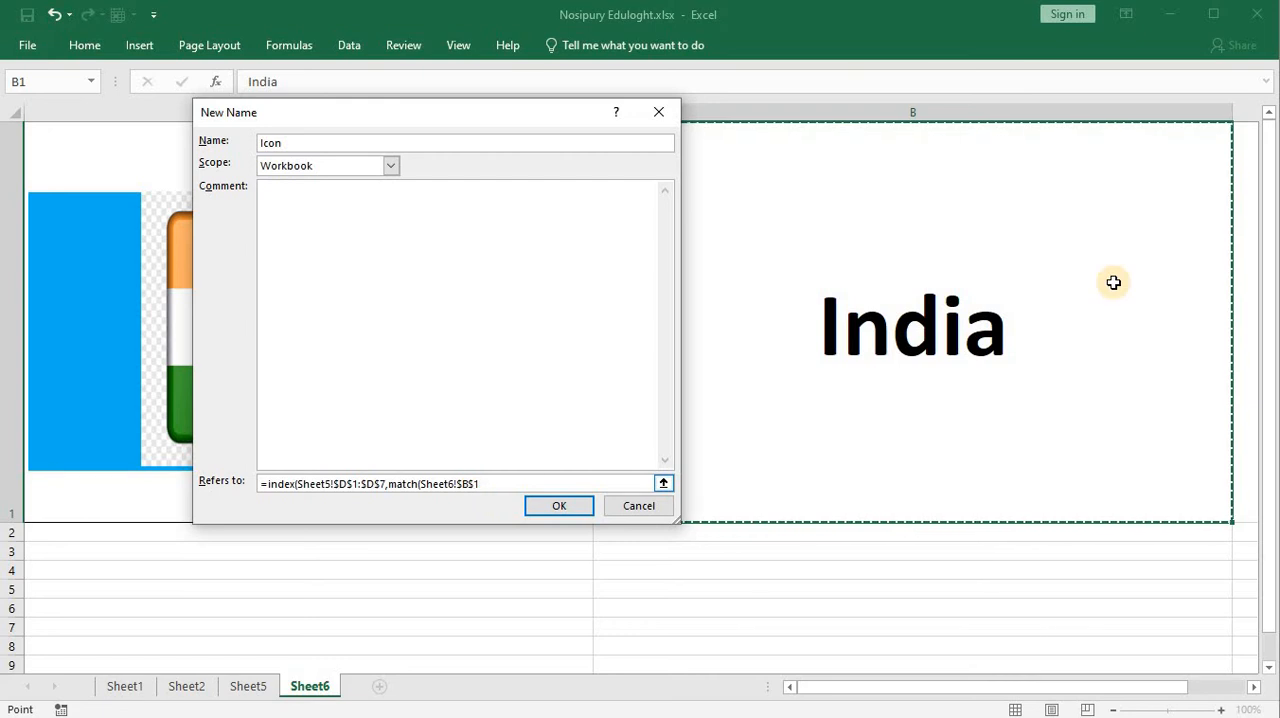
pyautogui.write(',')
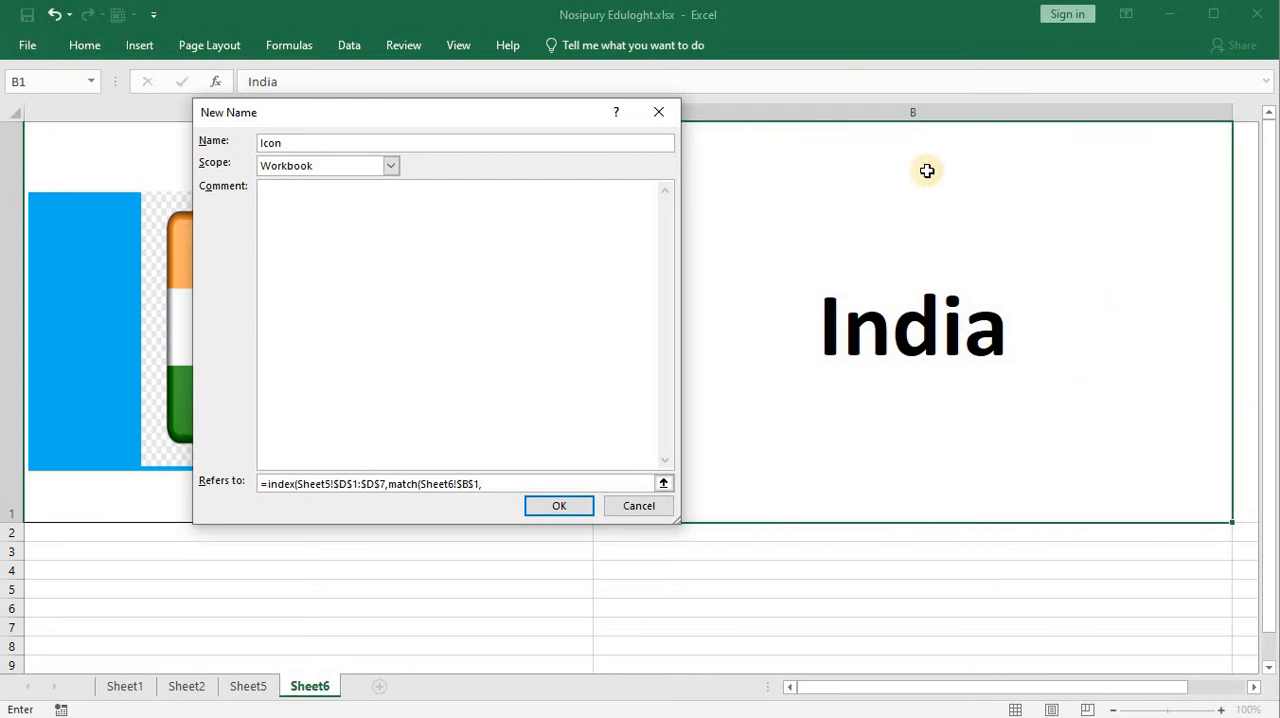
# Step: Complete the MATCH with lookup range Sheet5!$E$1:$E$7 and match type 0, and save the Icon name, closing the Name Manager
pyautogui.moveTo(619, 118); pyautogui.dragTo(883, 109)
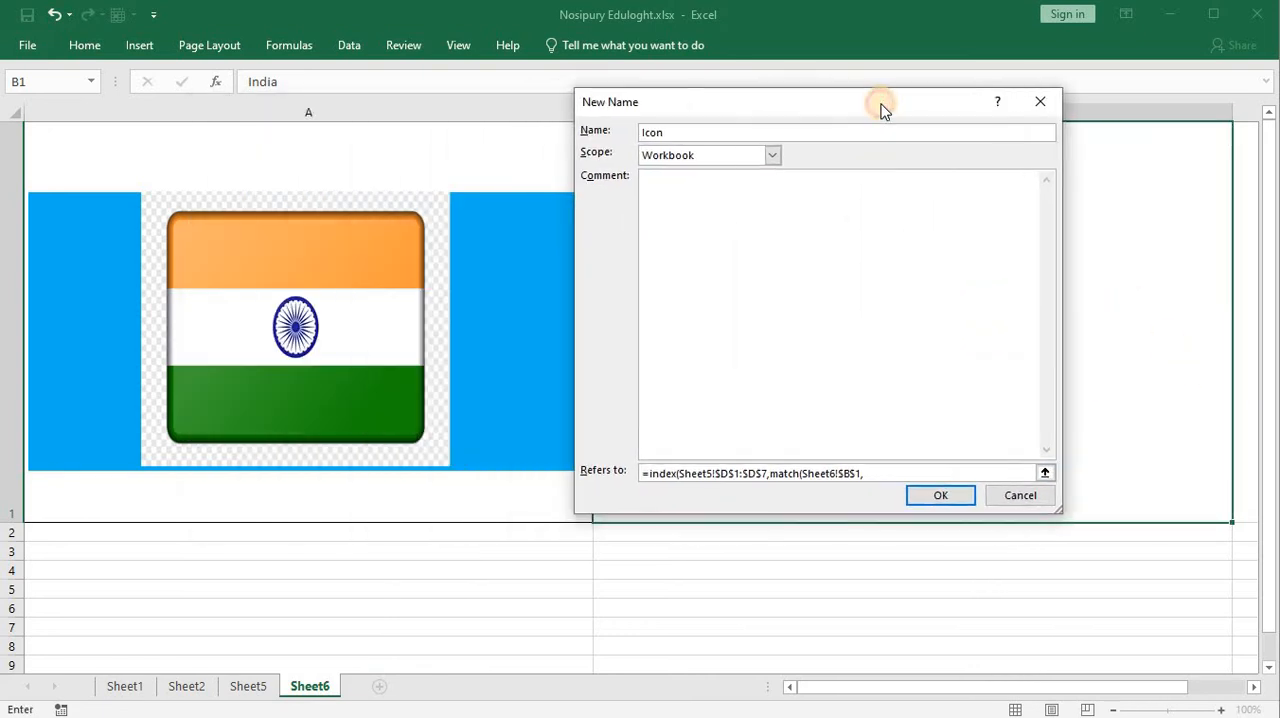
pyautogui.click(248, 687)
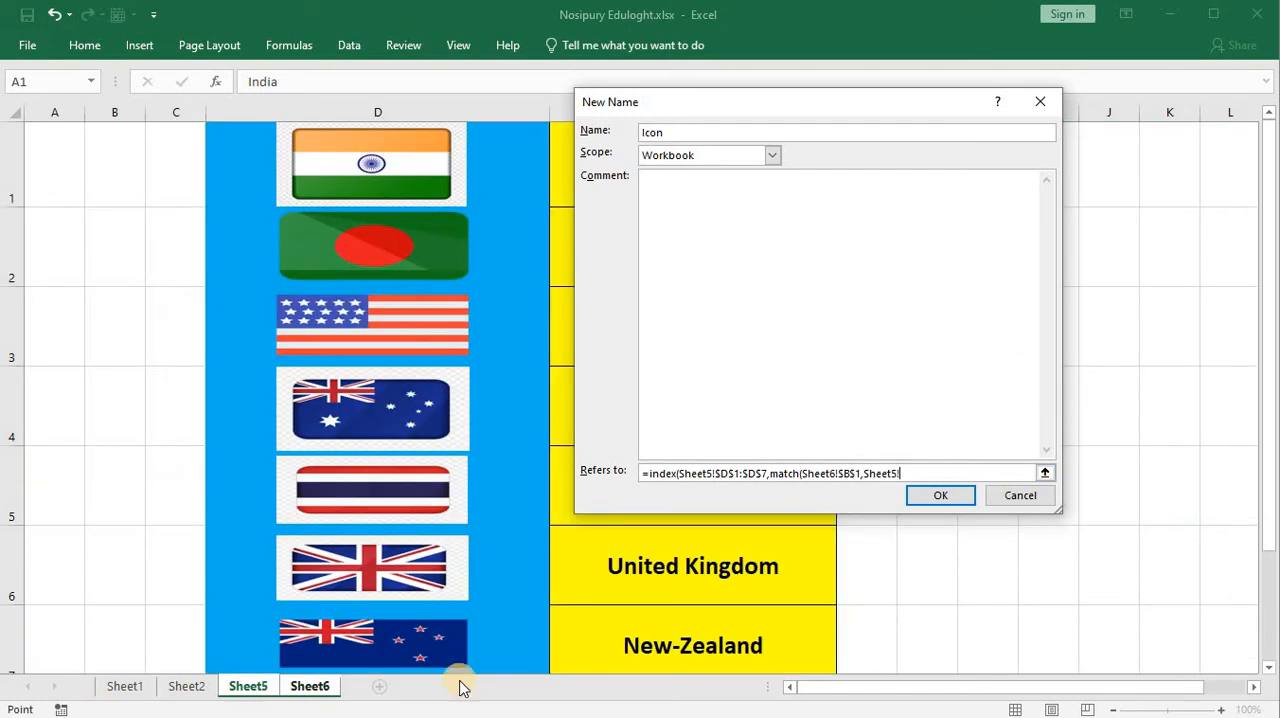
pyautogui.moveTo(672, 112); pyautogui.dragTo(149, 104)
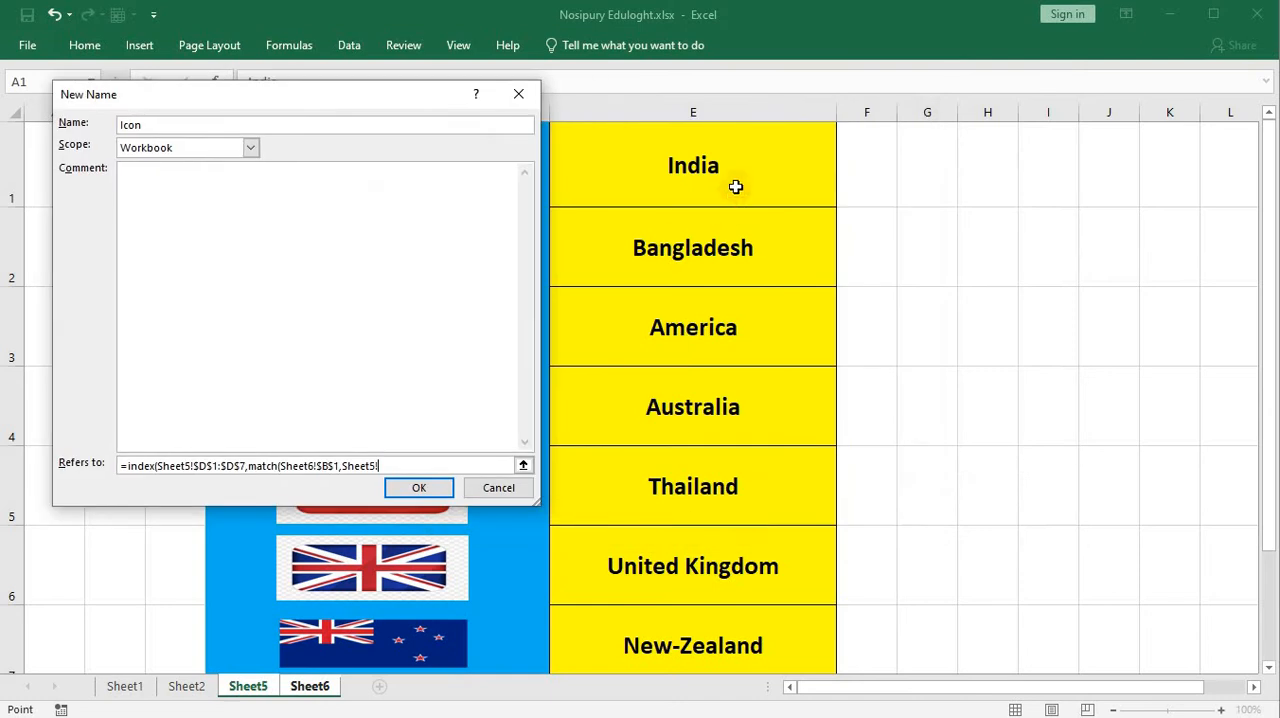
pyautogui.moveTo(749, 157); pyautogui.dragTo(766, 646)
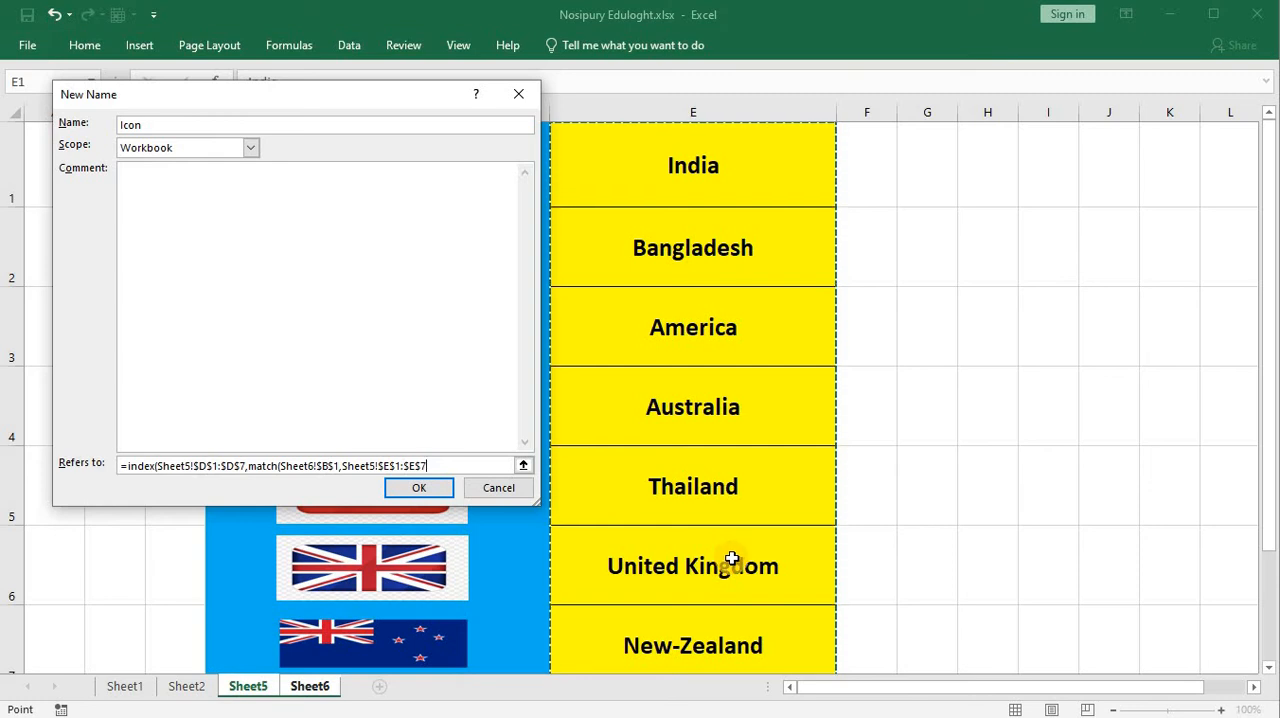
pyautogui.write(',0')
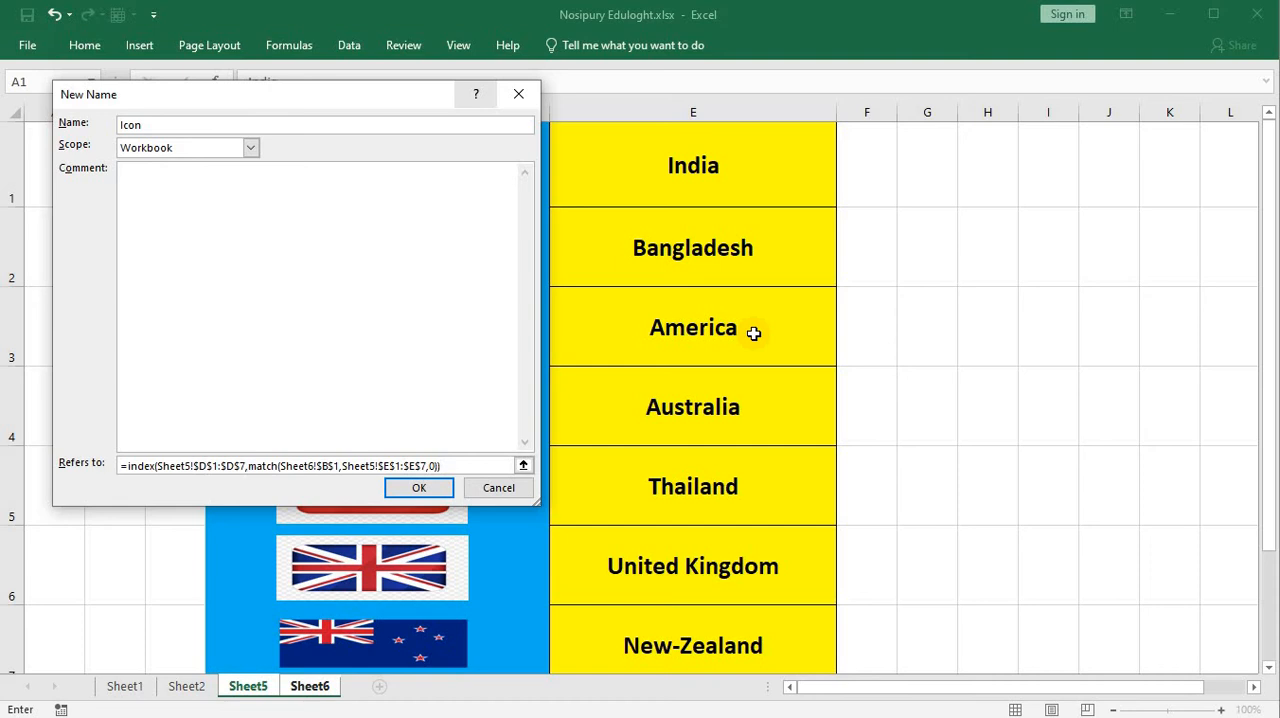
pyautogui.click(419, 488)
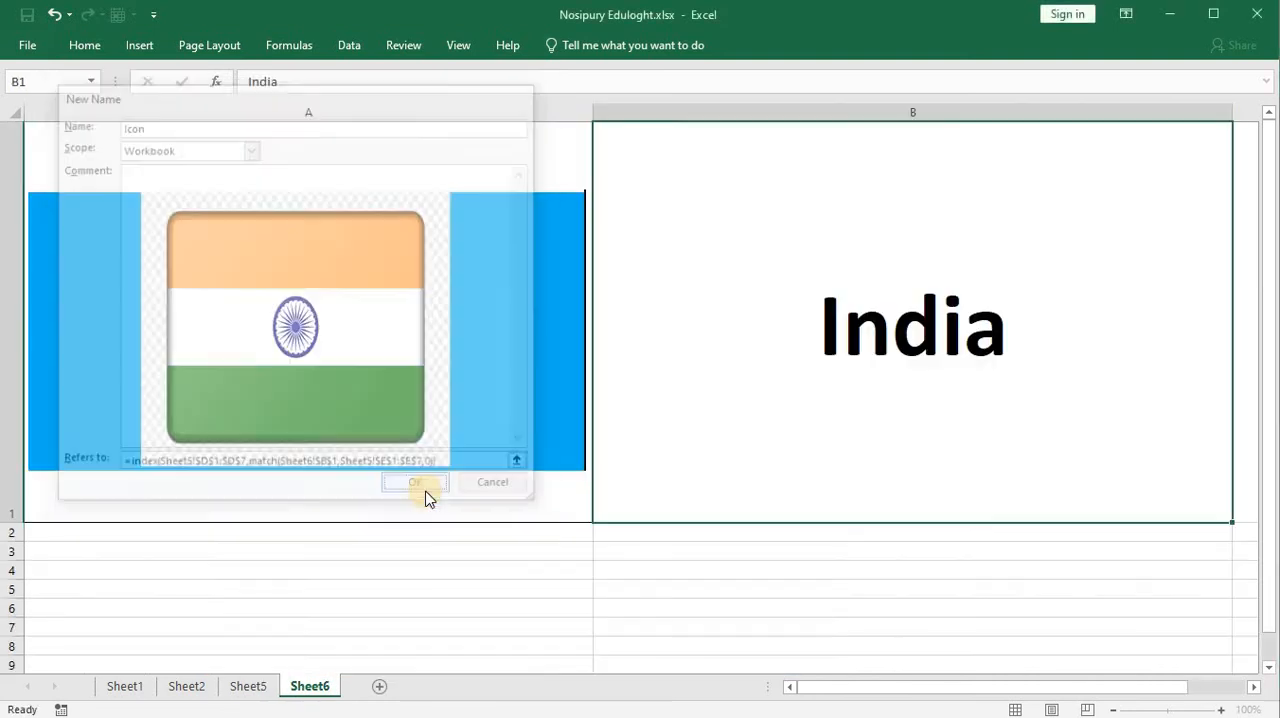
pyautogui.moveTo(323, 108); pyautogui.dragTo(730, 193)
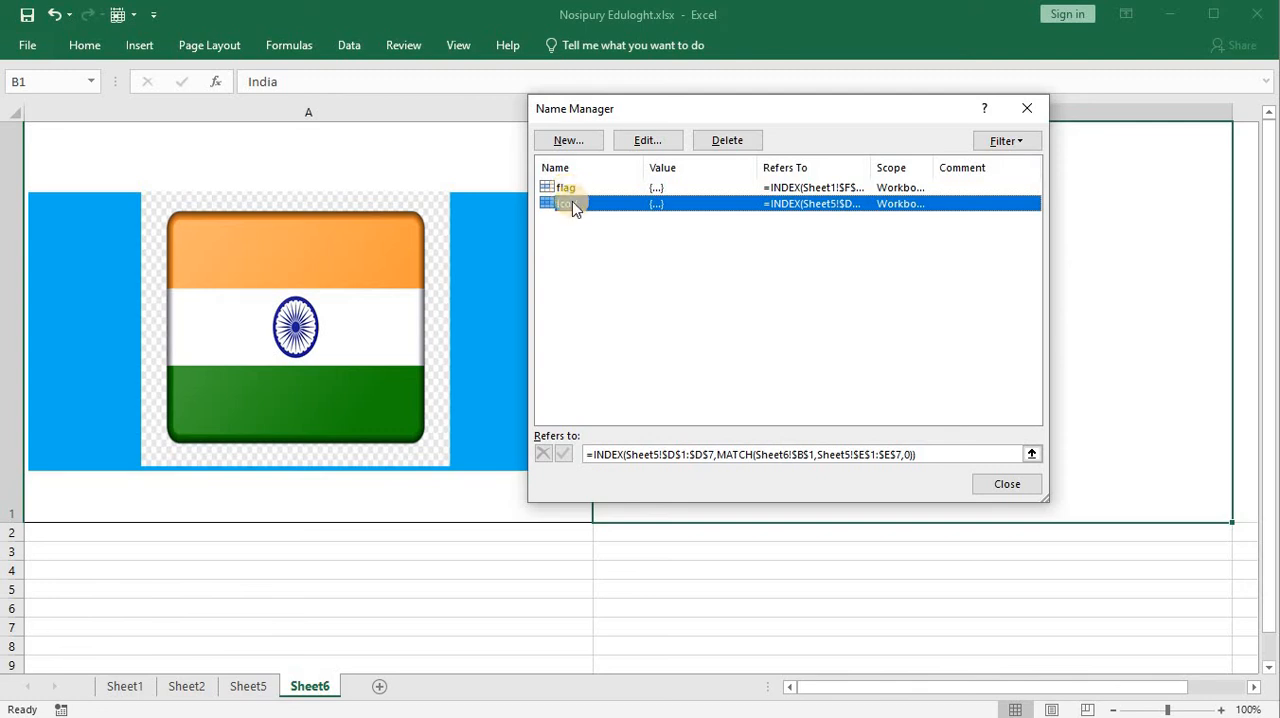
pyautogui.click(1005, 486)
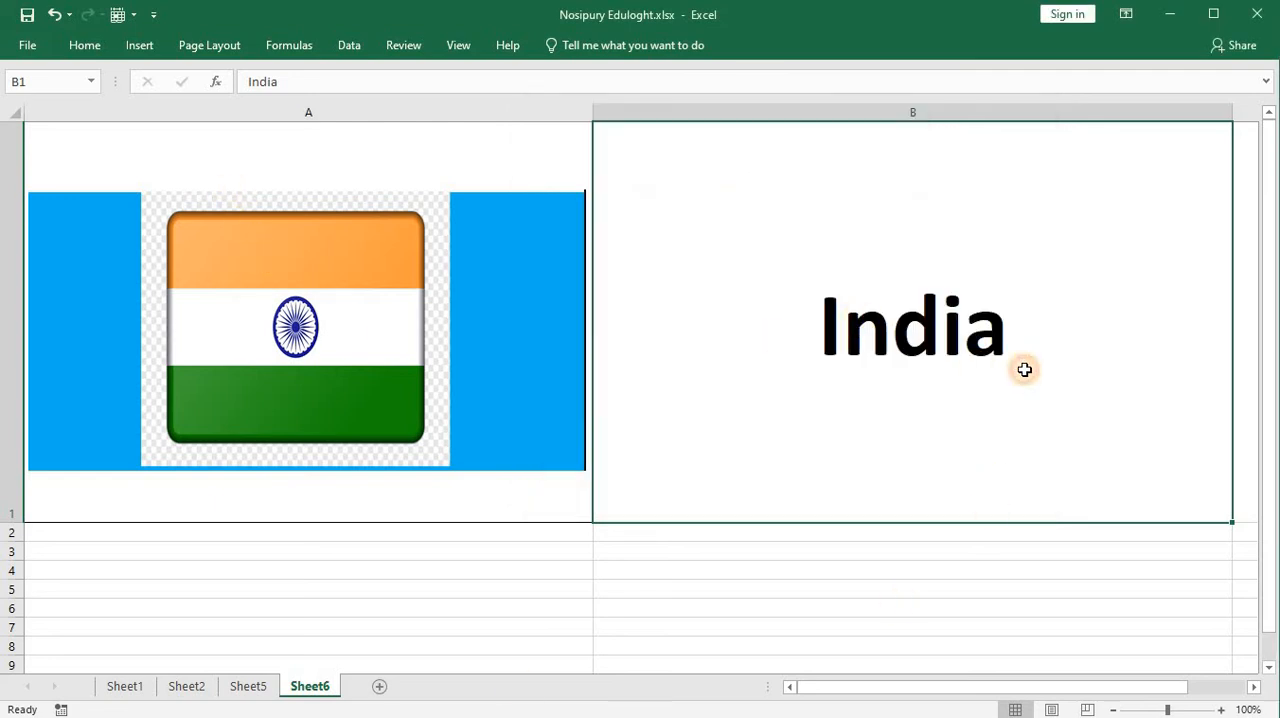
# Step: Choose Bangladesh, followed by Australia, from the country drop-down in B1
pyautogui.click(1240, 514)
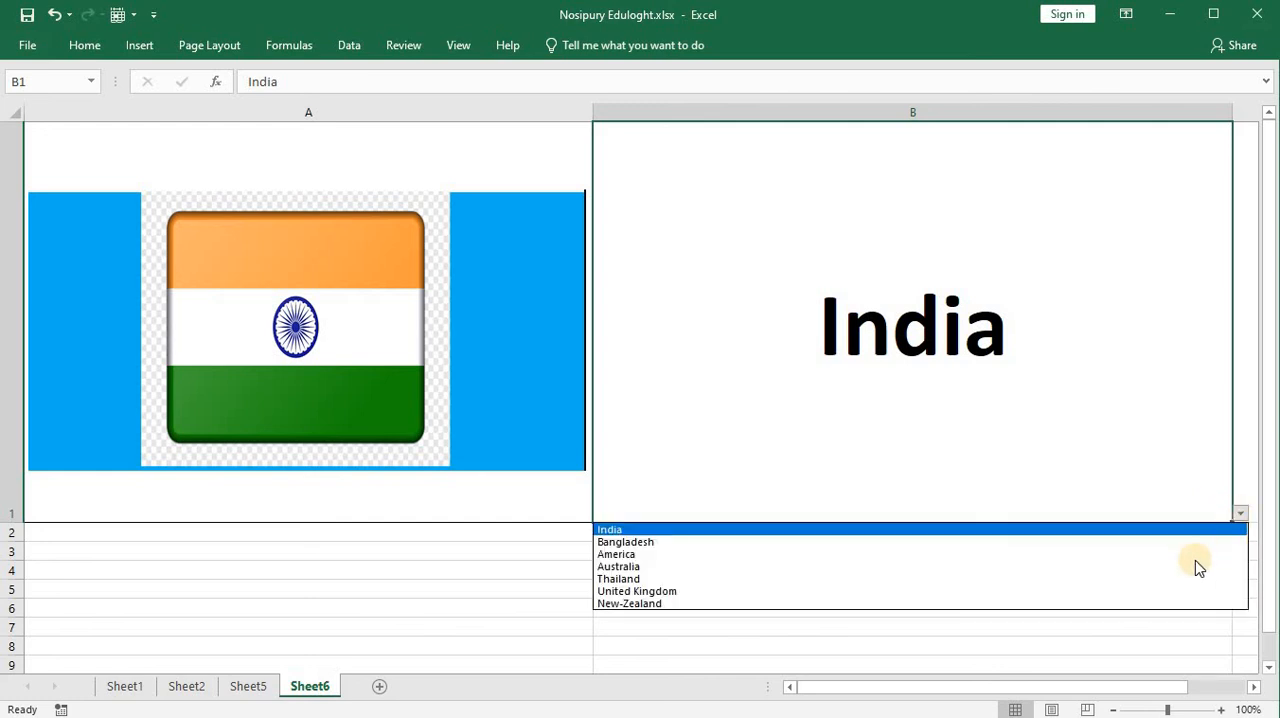
pyautogui.click(1192, 543)
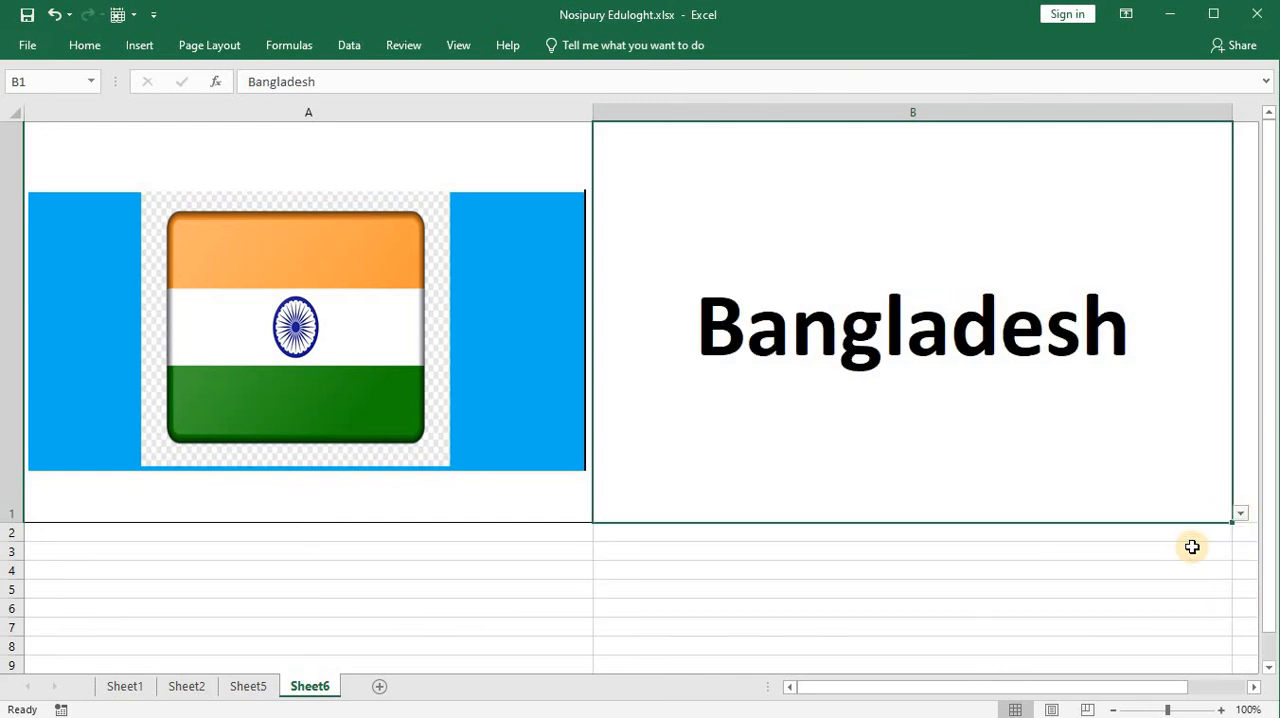
pyautogui.click(1241, 515)
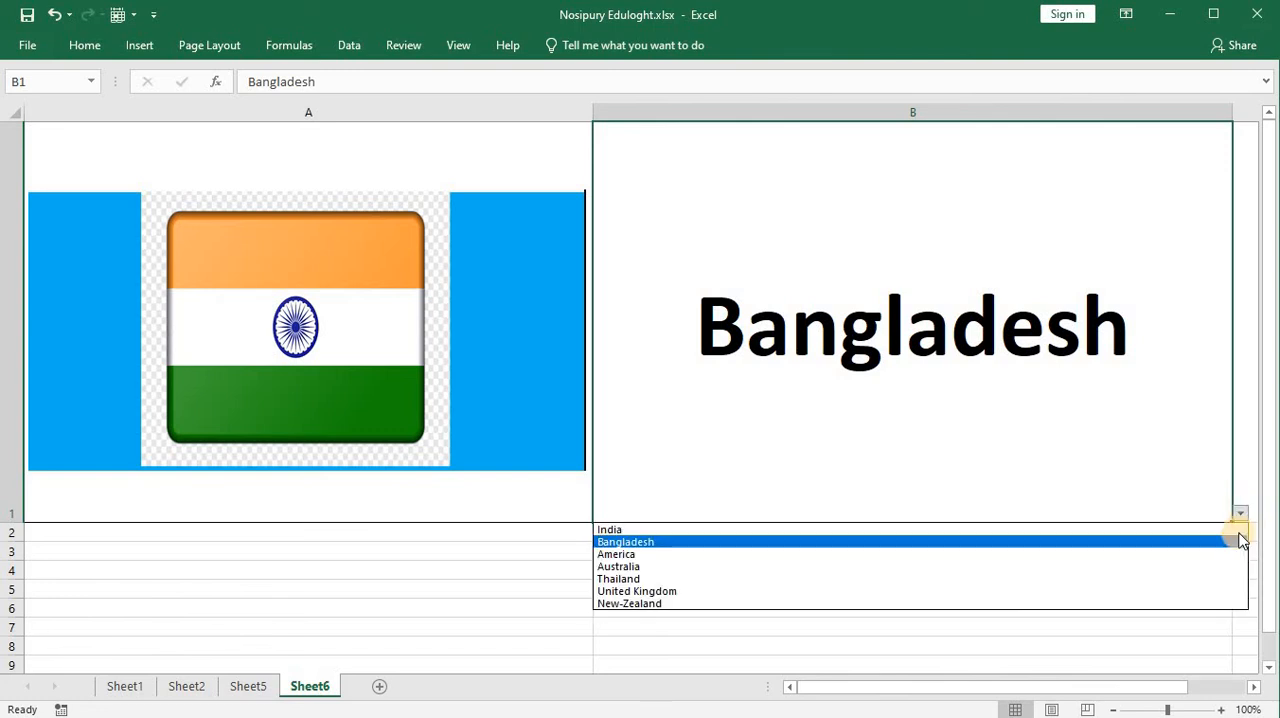
pyautogui.click(1220, 565)
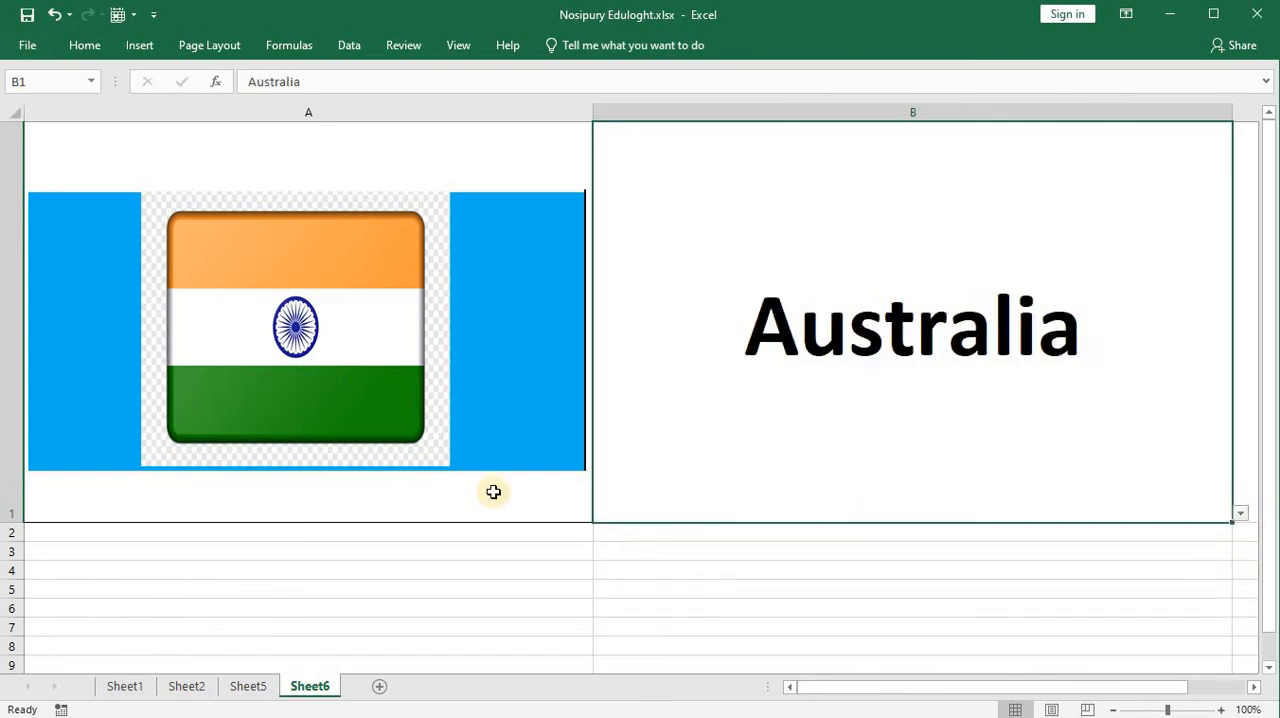
# Step: Replace the cell reference of the linked flag picture in A1 on Sheet6 with the defined name, =Icon
pyautogui.click(303, 311)
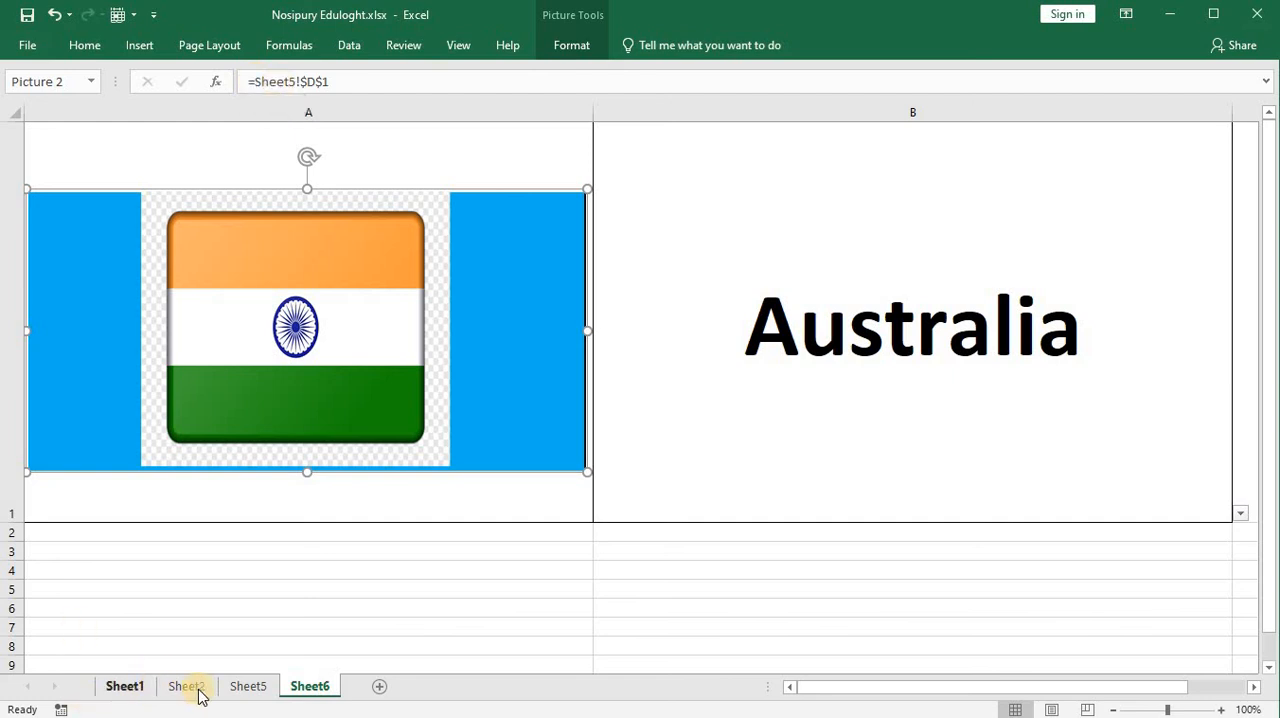
pyautogui.click(248, 686)
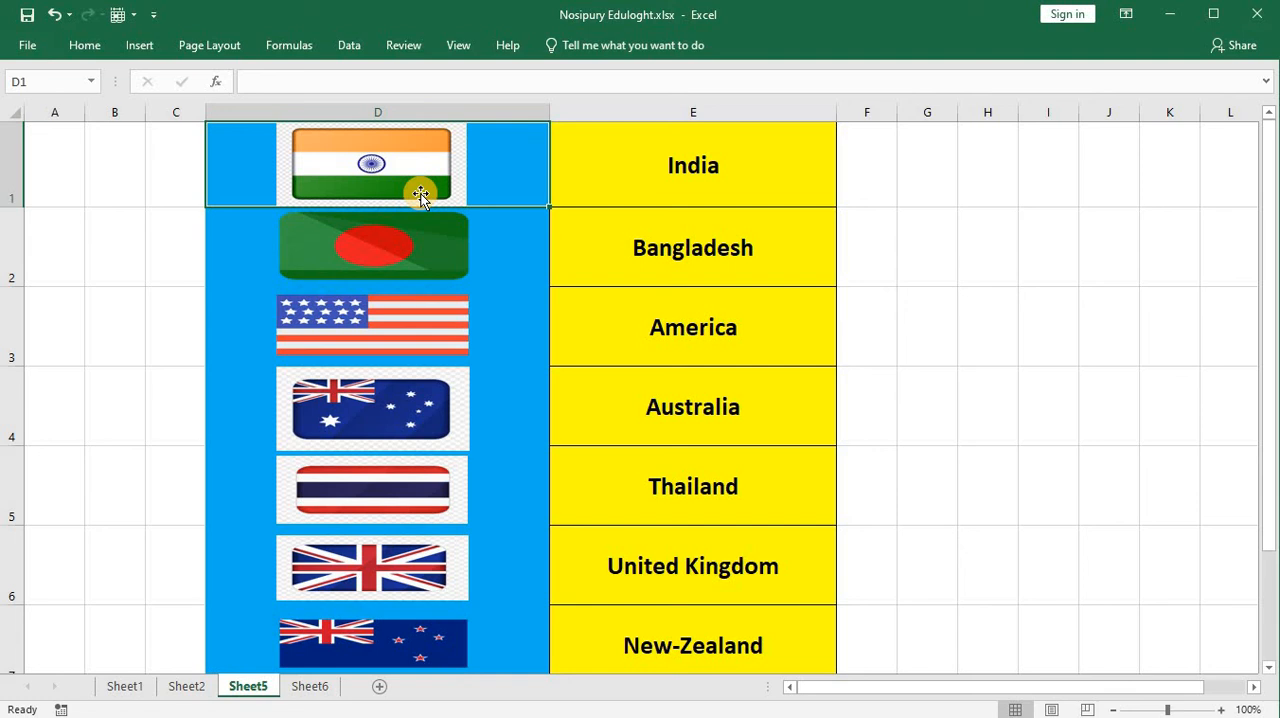
pyautogui.click(312, 686)
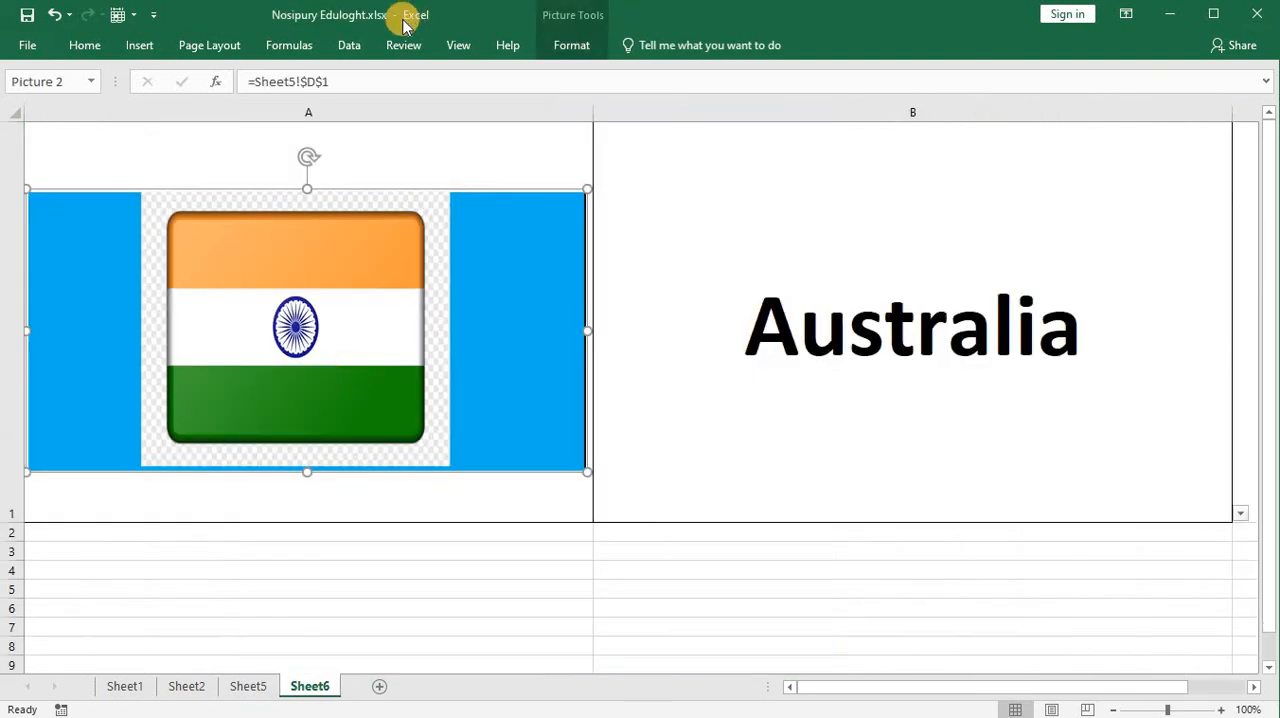
pyautogui.click(347, 81)
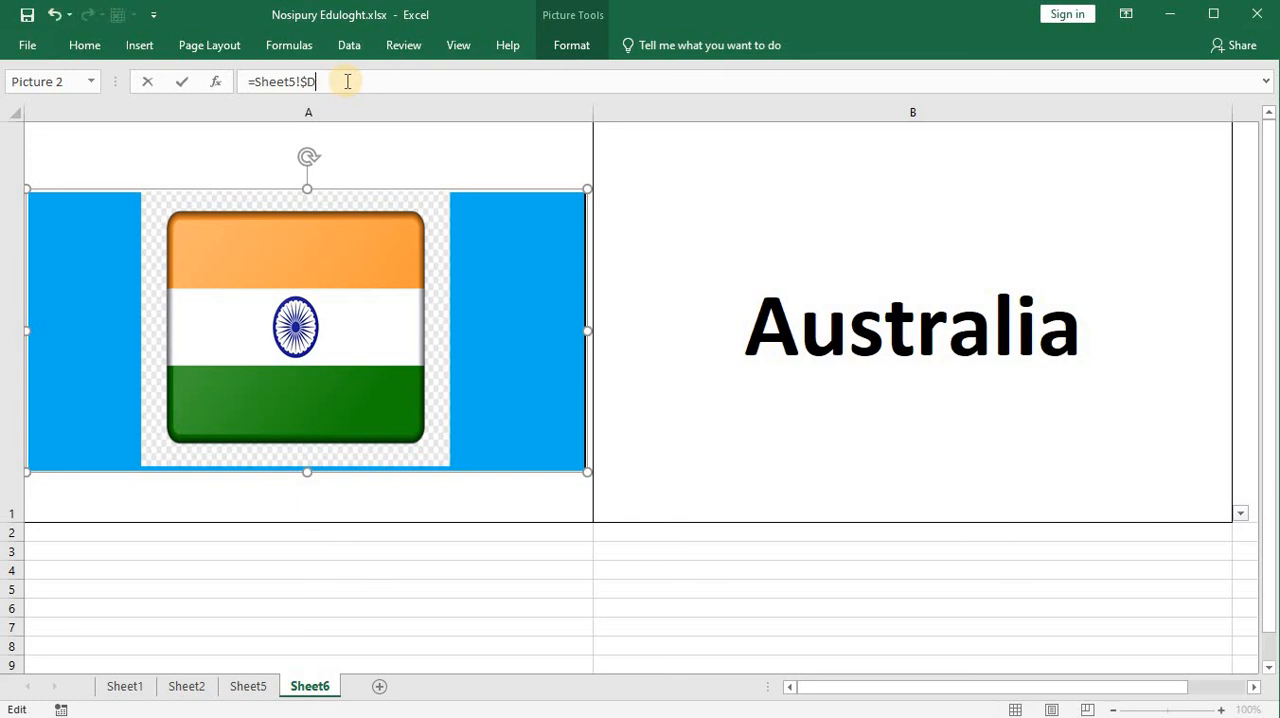
pyautogui.press('BackSpace')
pyautogui.press('BackSpace')
pyautogui.press('BackSpace')
pyautogui.press('BackSpace')
pyautogui.press('BackSpace')
pyautogui.press('BackSpace')
pyautogui.write('i')
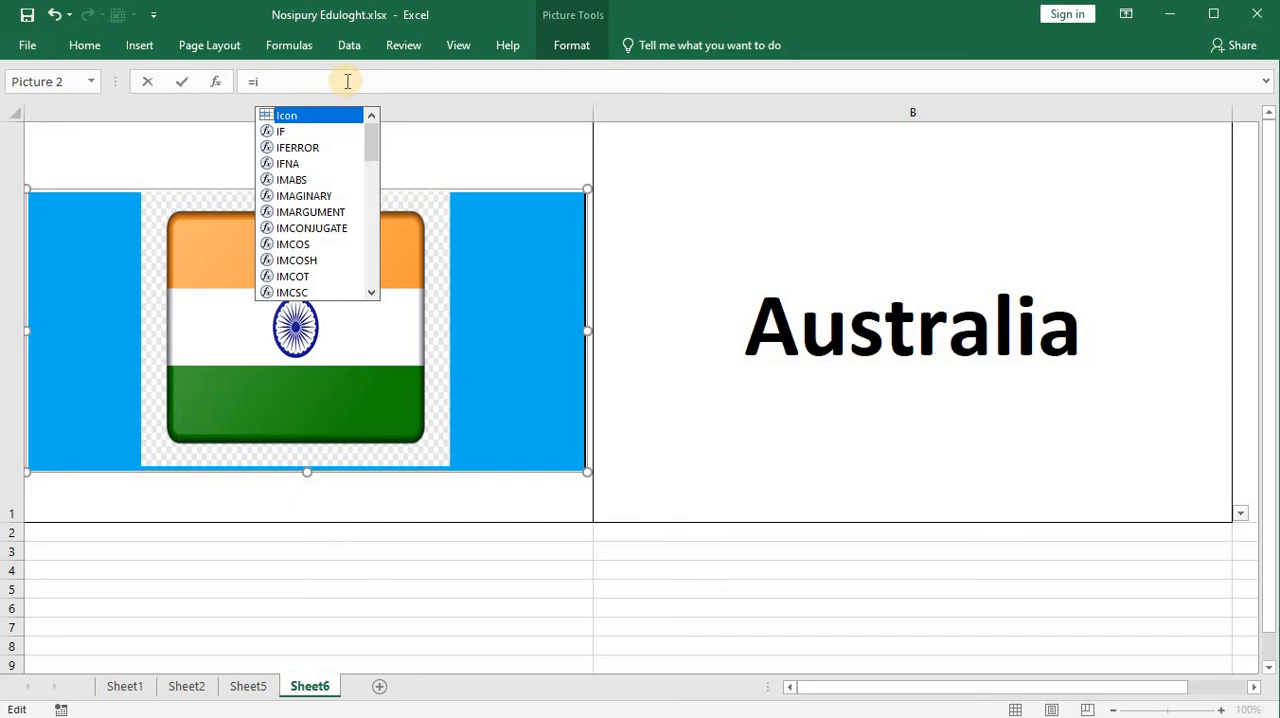
pyautogui.write('c')
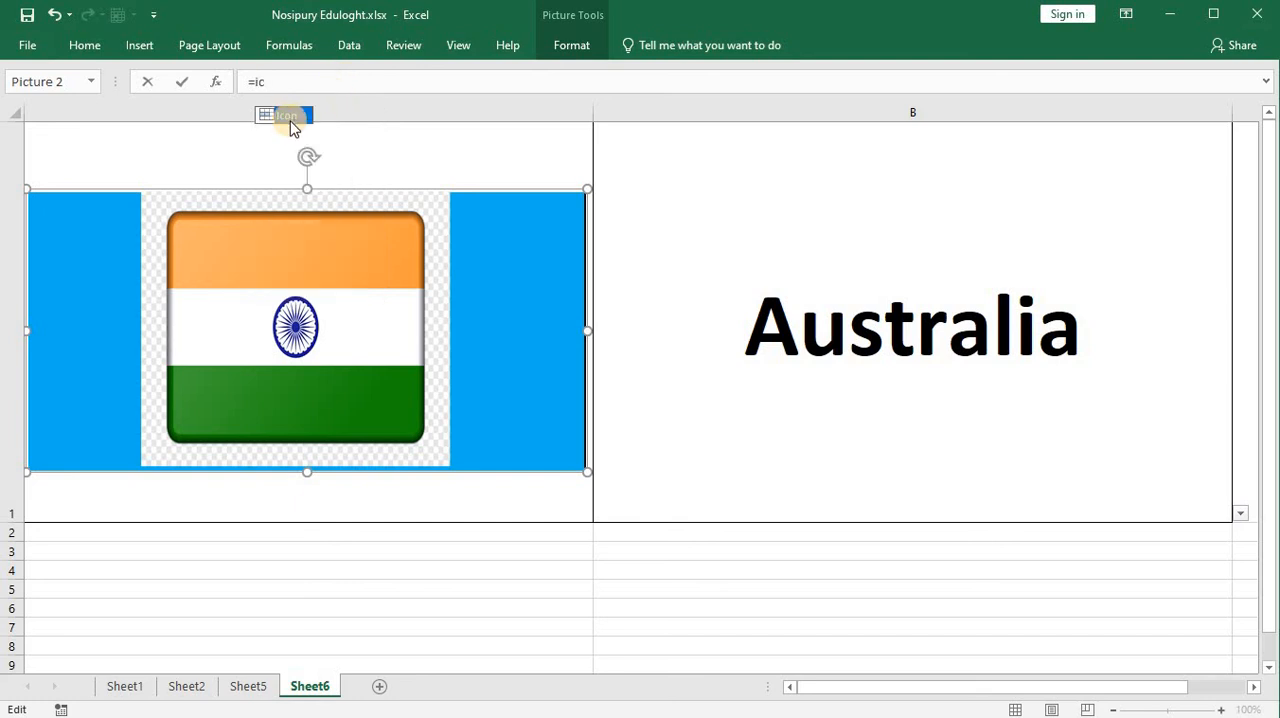
pyautogui.doubleClick(290, 116)
pyautogui.press('Return')
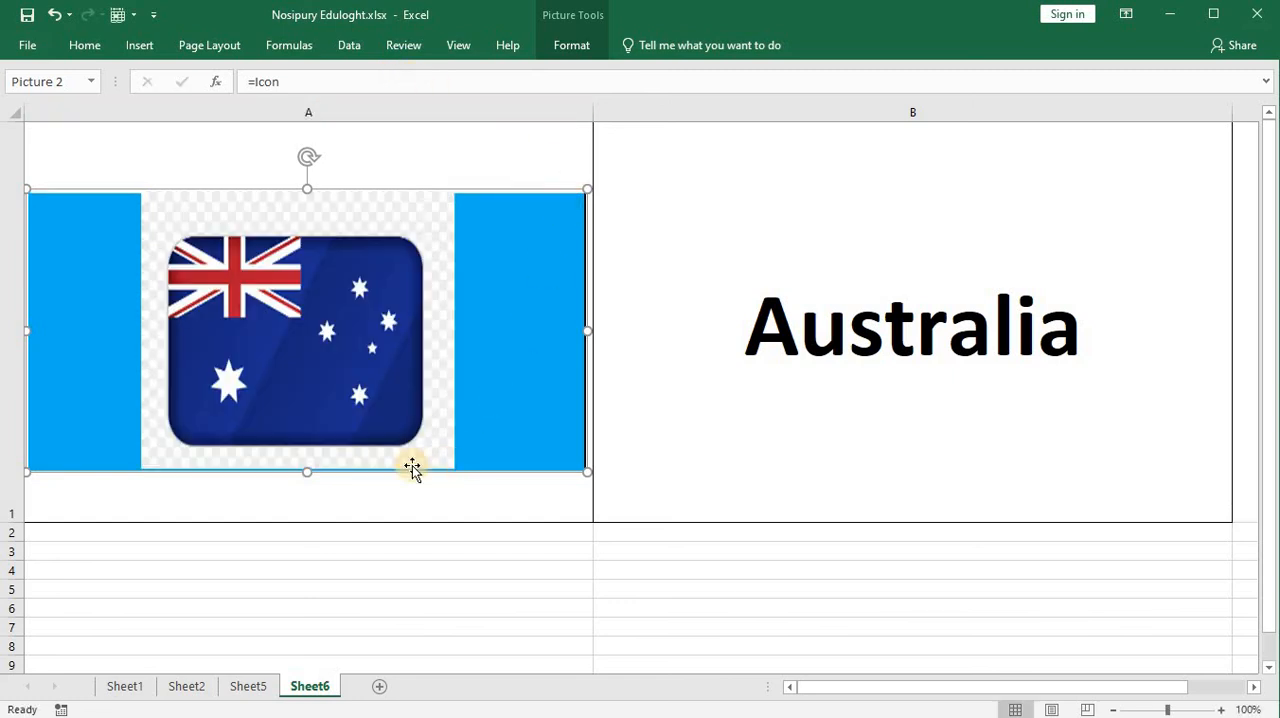
# Step: Test the linked flag picture by choosing India, Bangladesh, America and Thailand in turn from the drop-down in B1
pyautogui.click(680, 561)
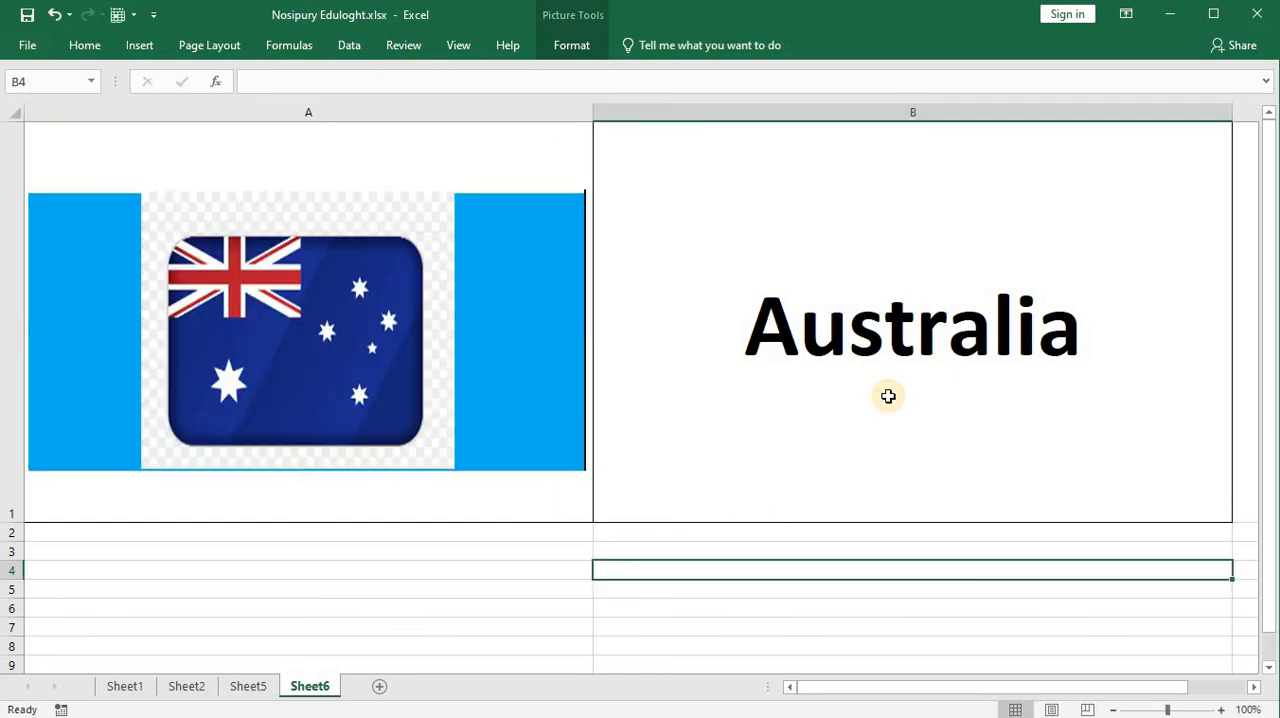
pyautogui.click(1243, 515)
pyautogui.click(1222, 518)
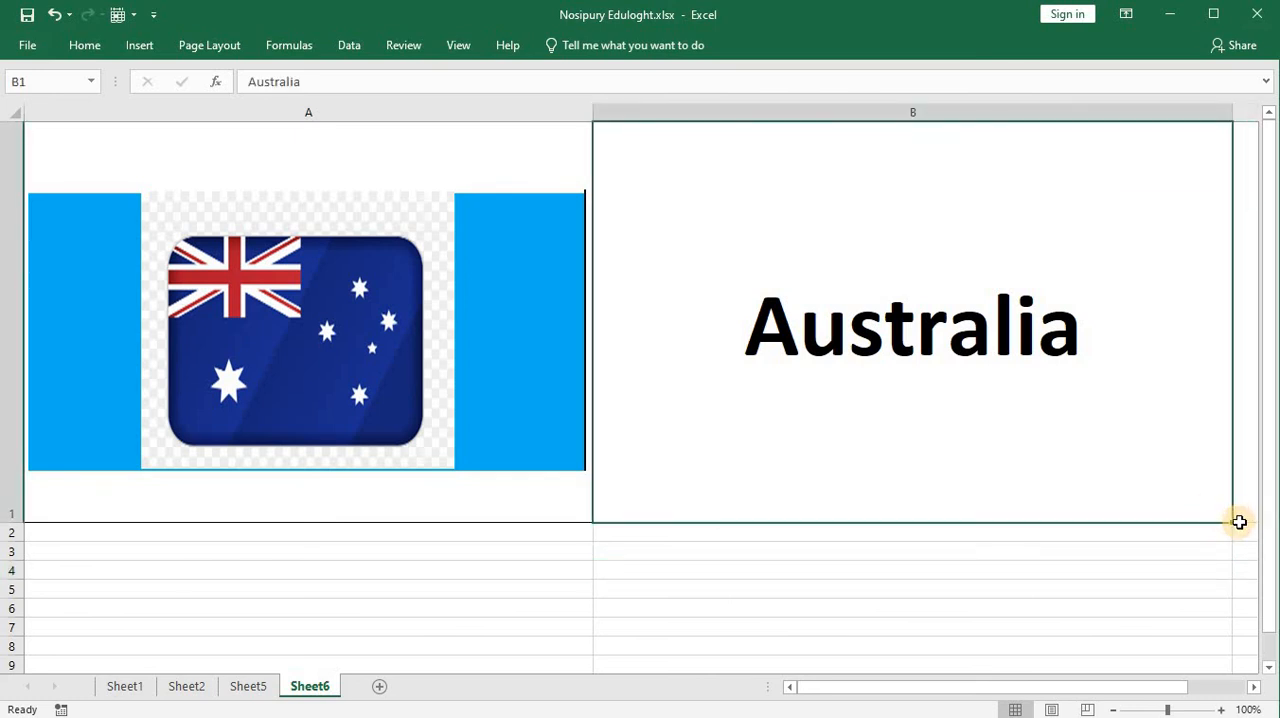
pyautogui.click(1242, 518)
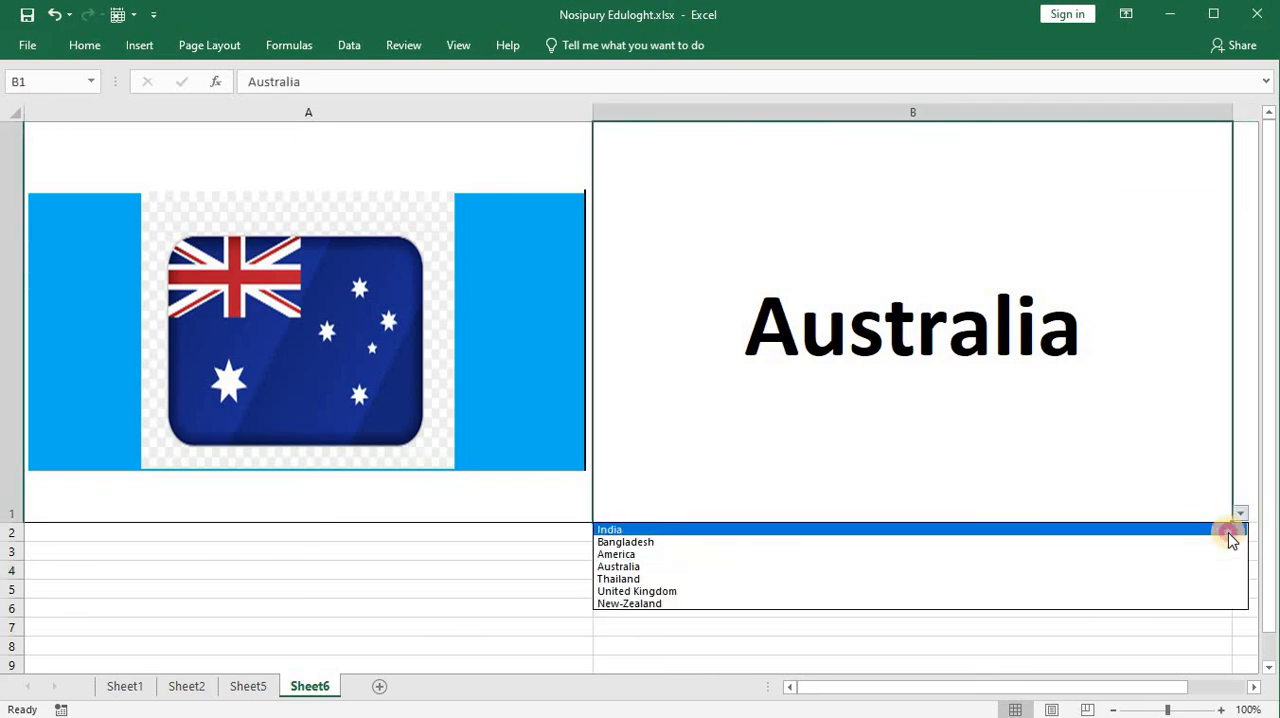
pyautogui.click(1229, 529)
pyautogui.click(1239, 514)
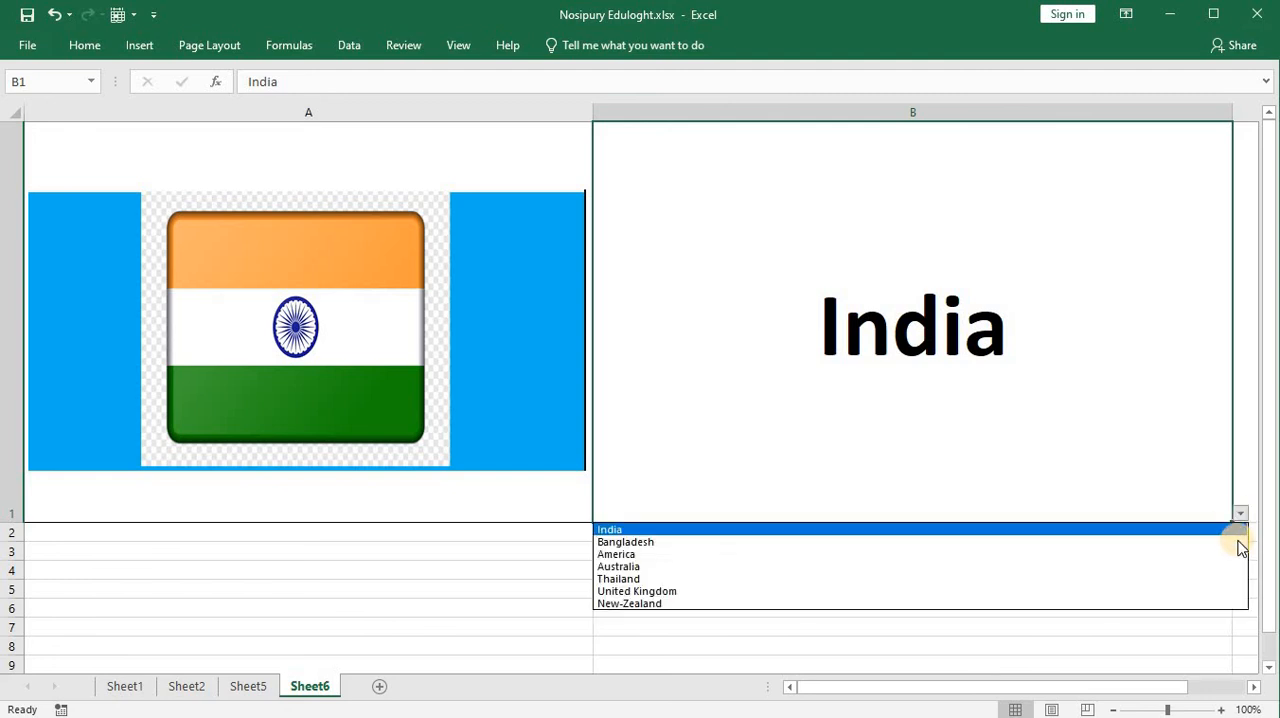
pyautogui.click(1236, 543)
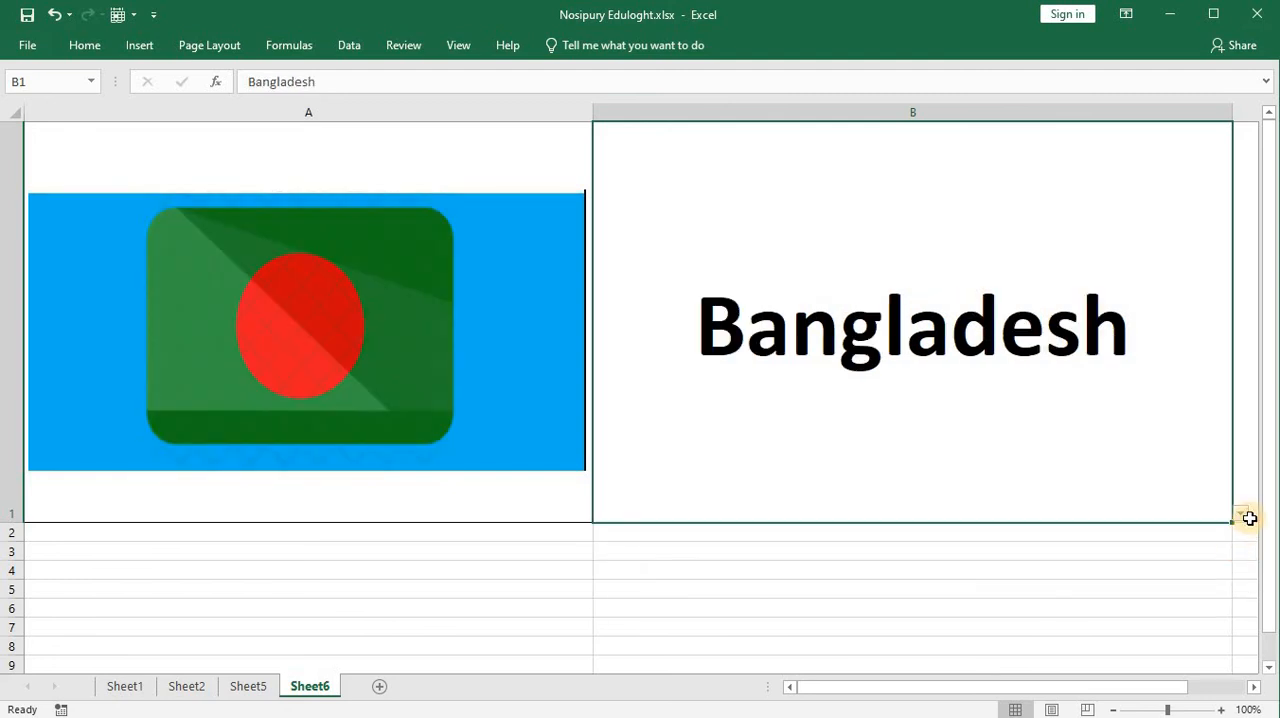
pyautogui.click(1242, 515)
pyautogui.click(1237, 552)
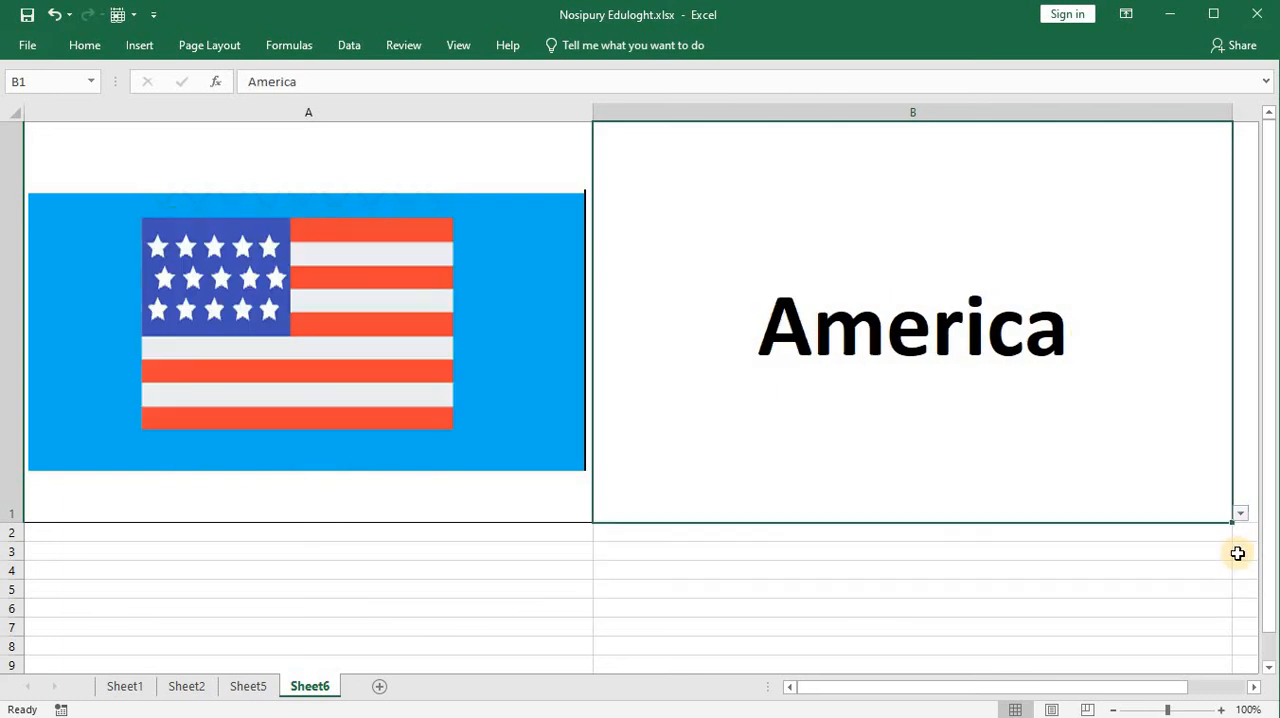
pyautogui.click(1242, 515)
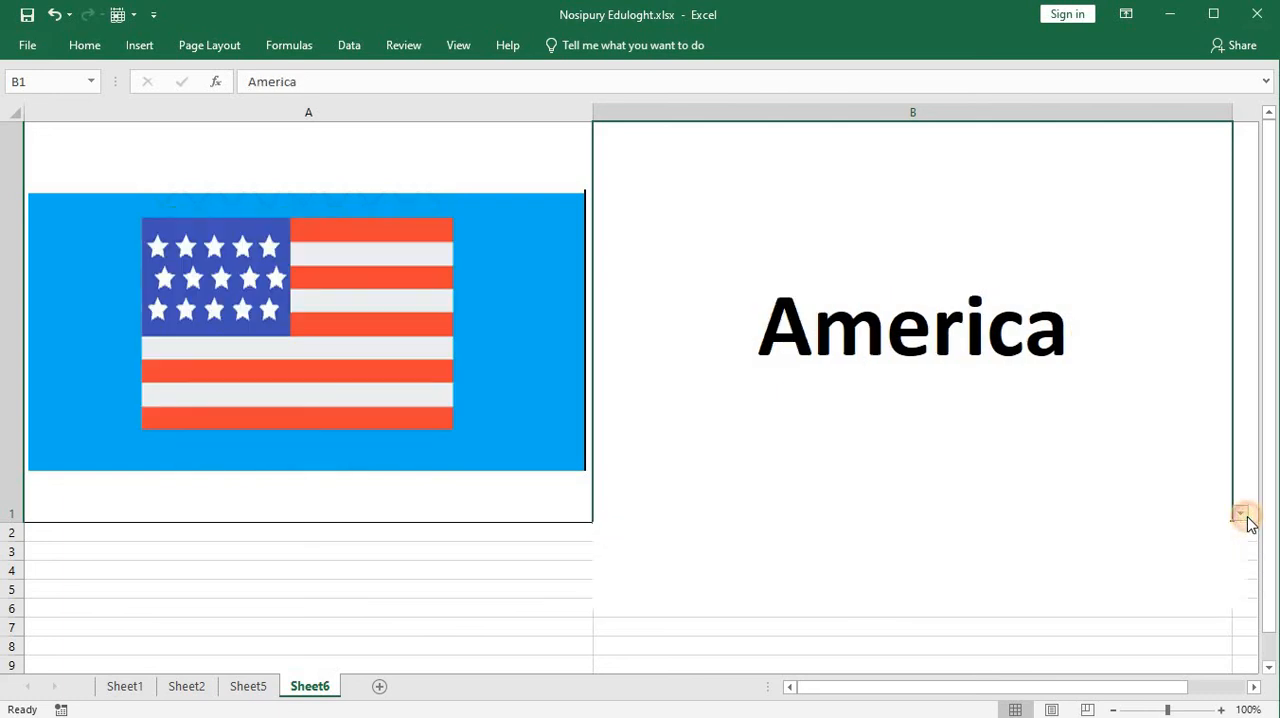
pyautogui.click(1236, 579)
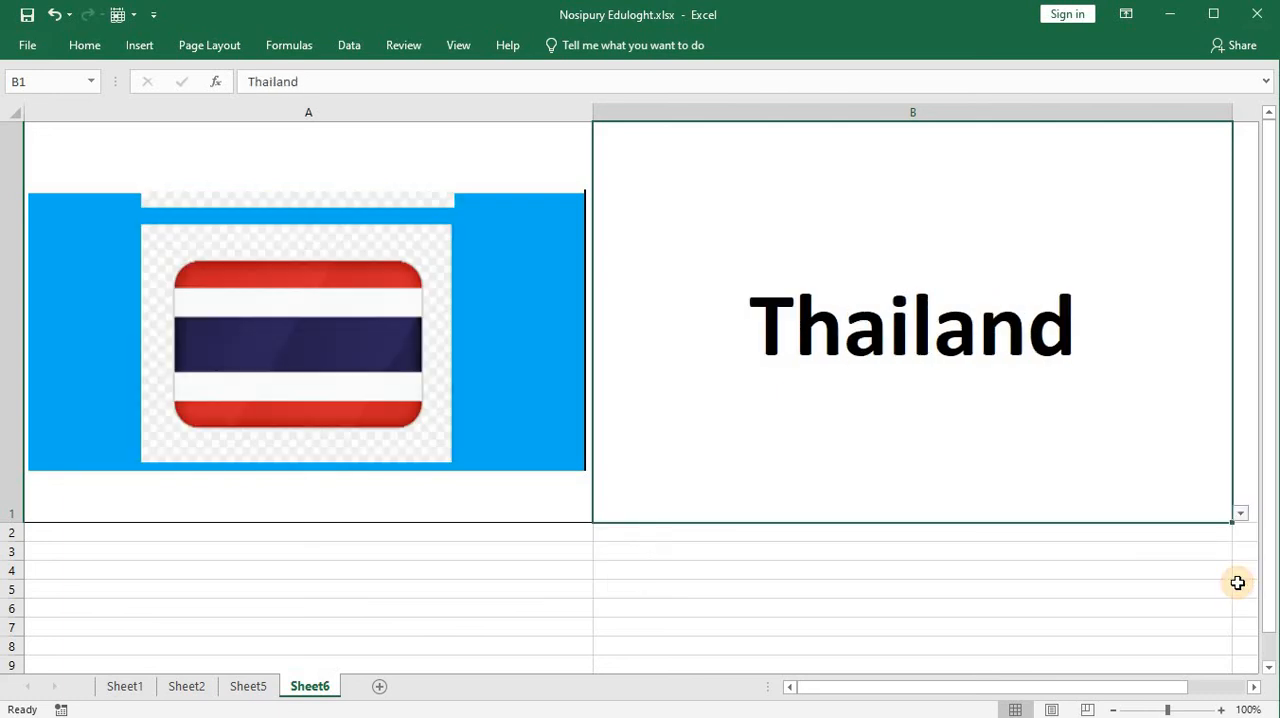
# Step: Choose United Kingdom, followed by New-Zealand, from the country drop-down in B1 to test the linked flag picture
pyautogui.click(1241, 514)
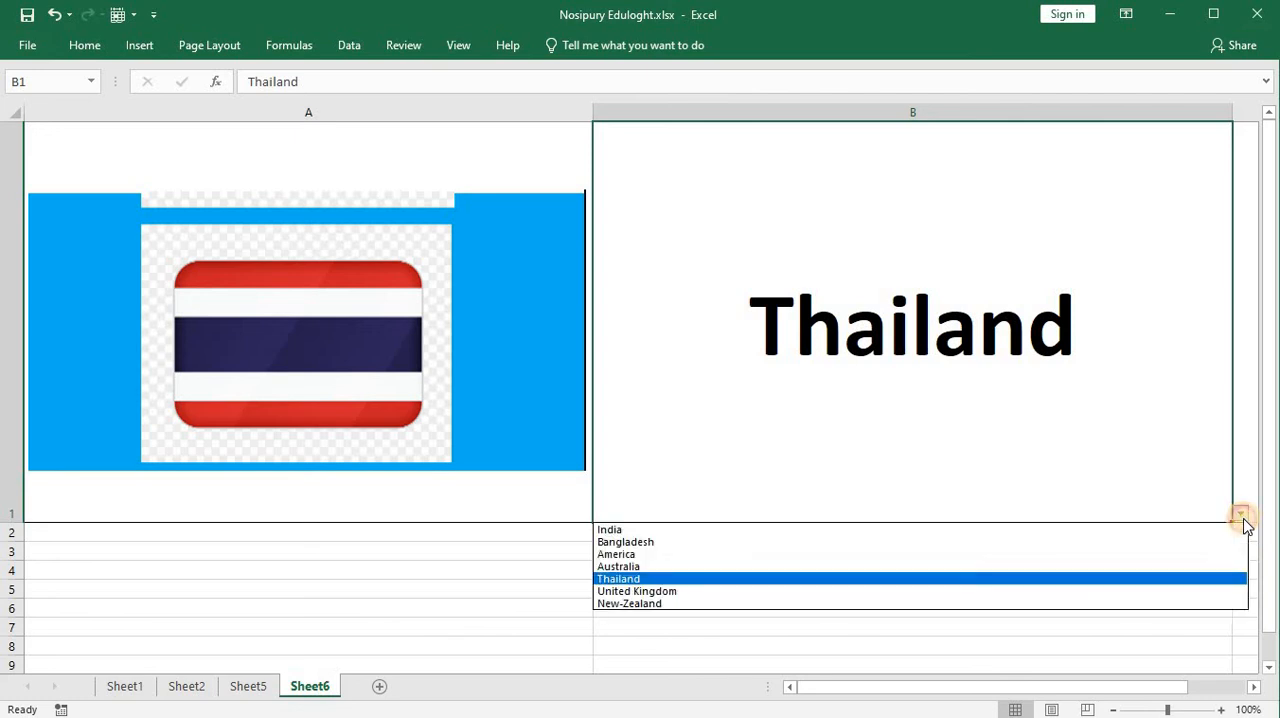
pyautogui.click(1238, 592)
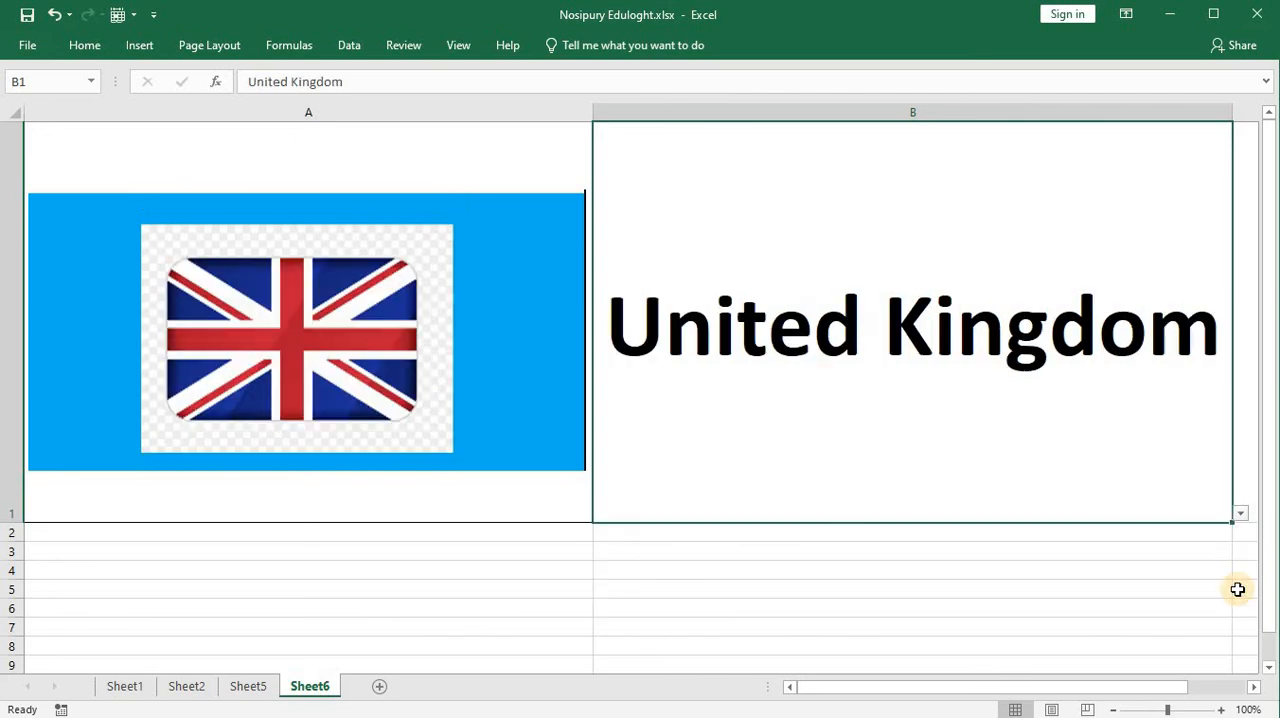
pyautogui.click(1240, 513)
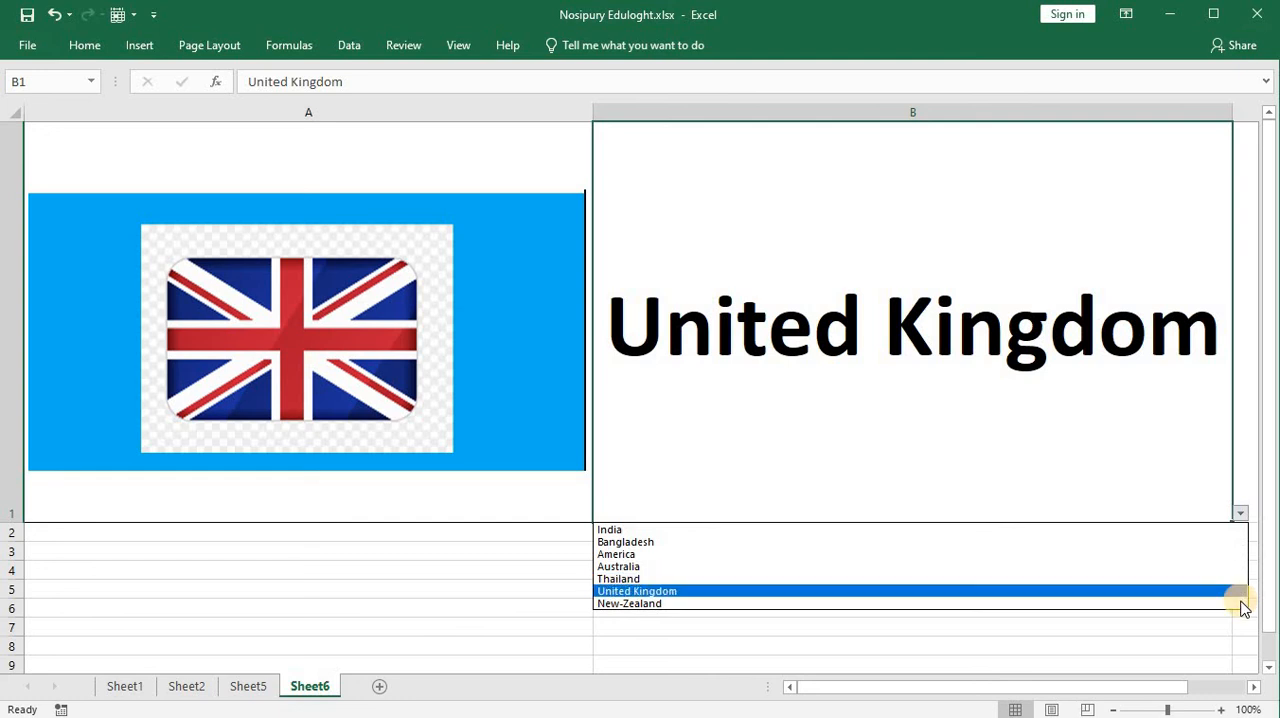
pyautogui.click(1237, 603)
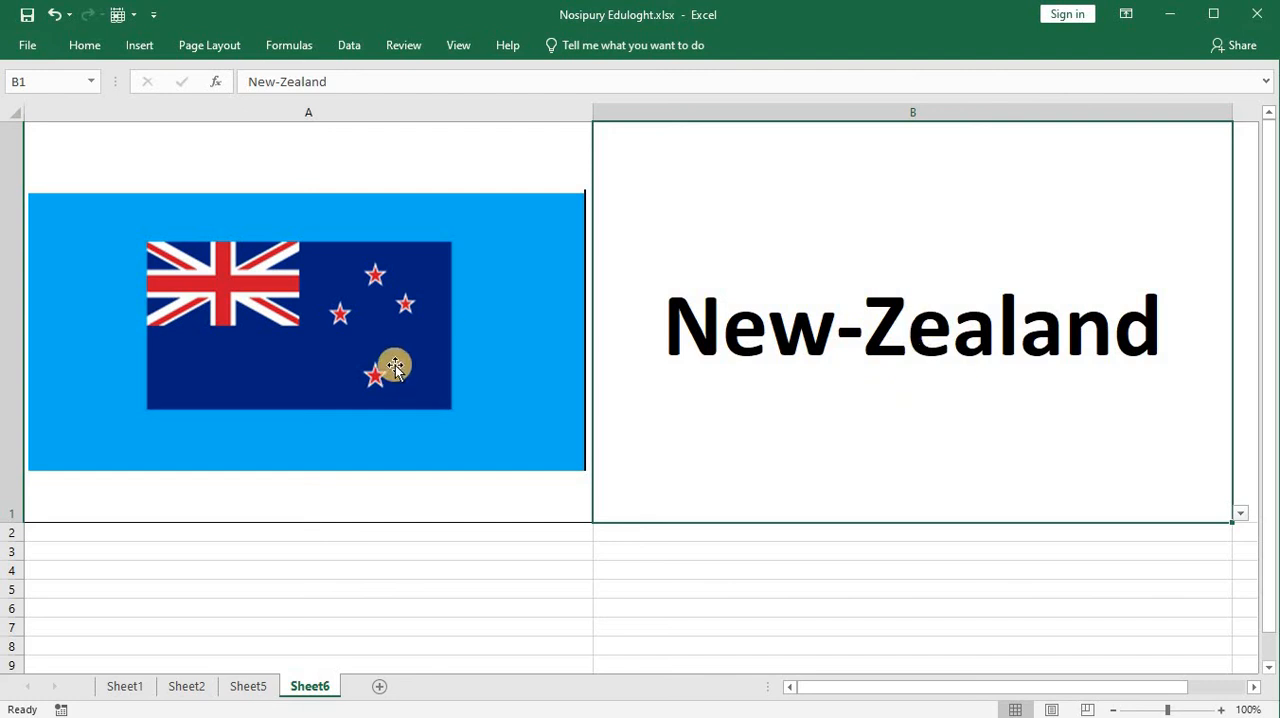
# Step: Review the linked flag picture's formula on Sheet6 against the source flags and country names on Sheet5
pyautogui.click(440, 349)
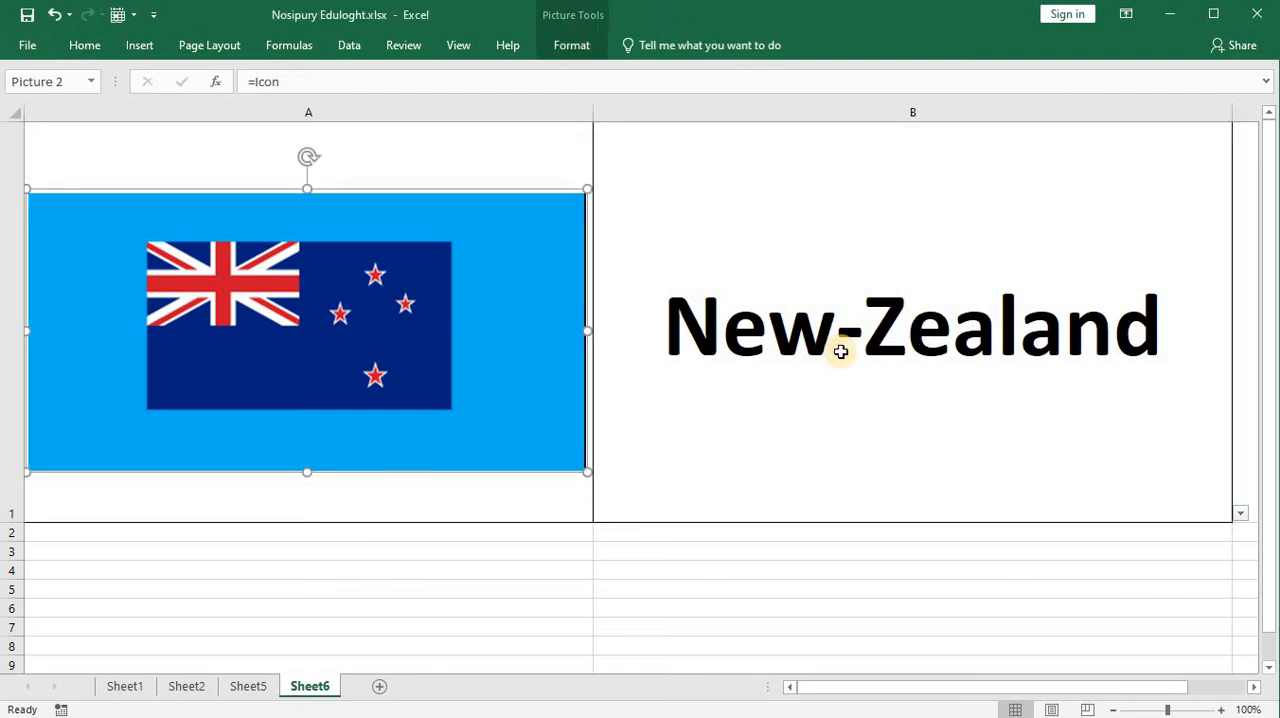
pyautogui.click(250, 686)
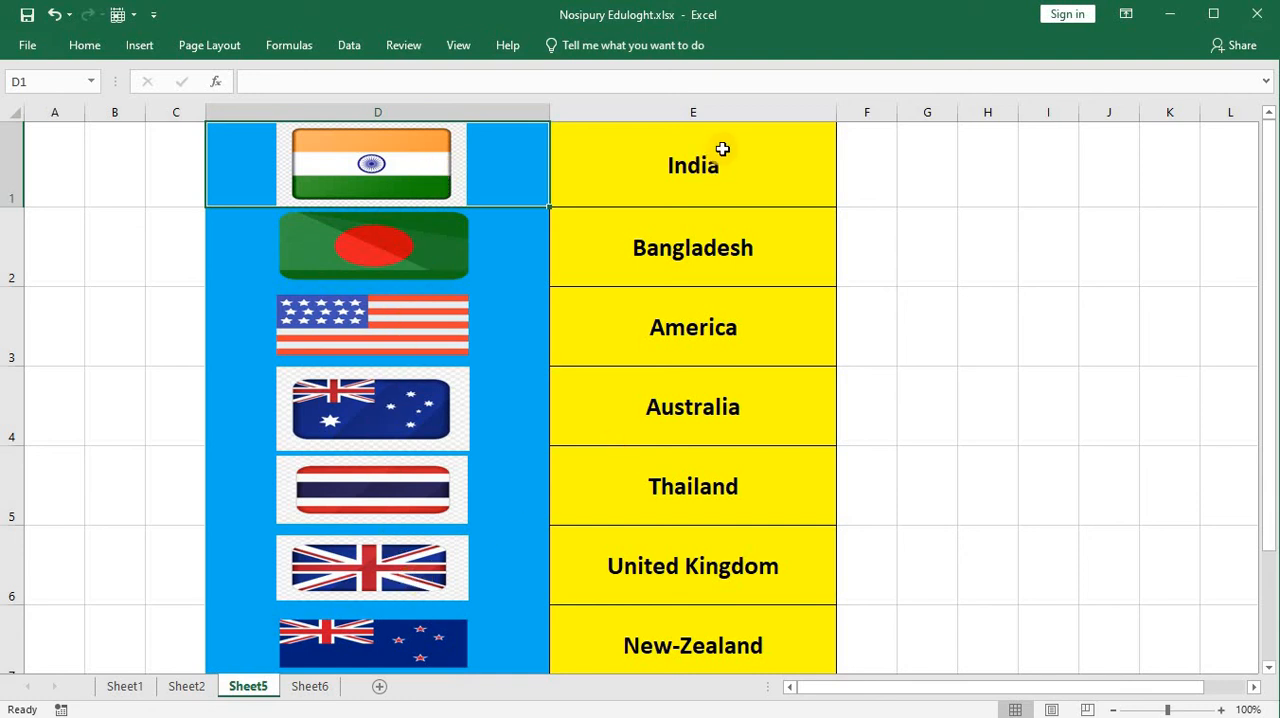
pyautogui.click(318, 686)
pyautogui.click(977, 160)
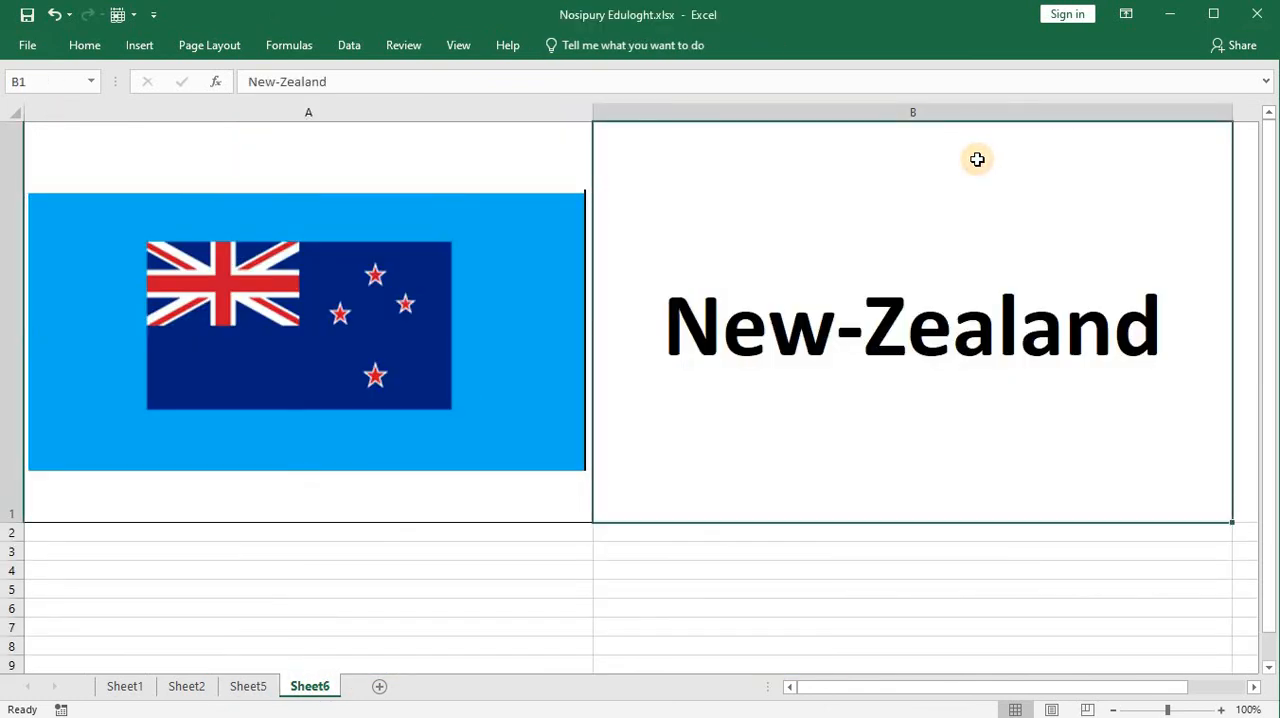
pyautogui.click(442, 228)
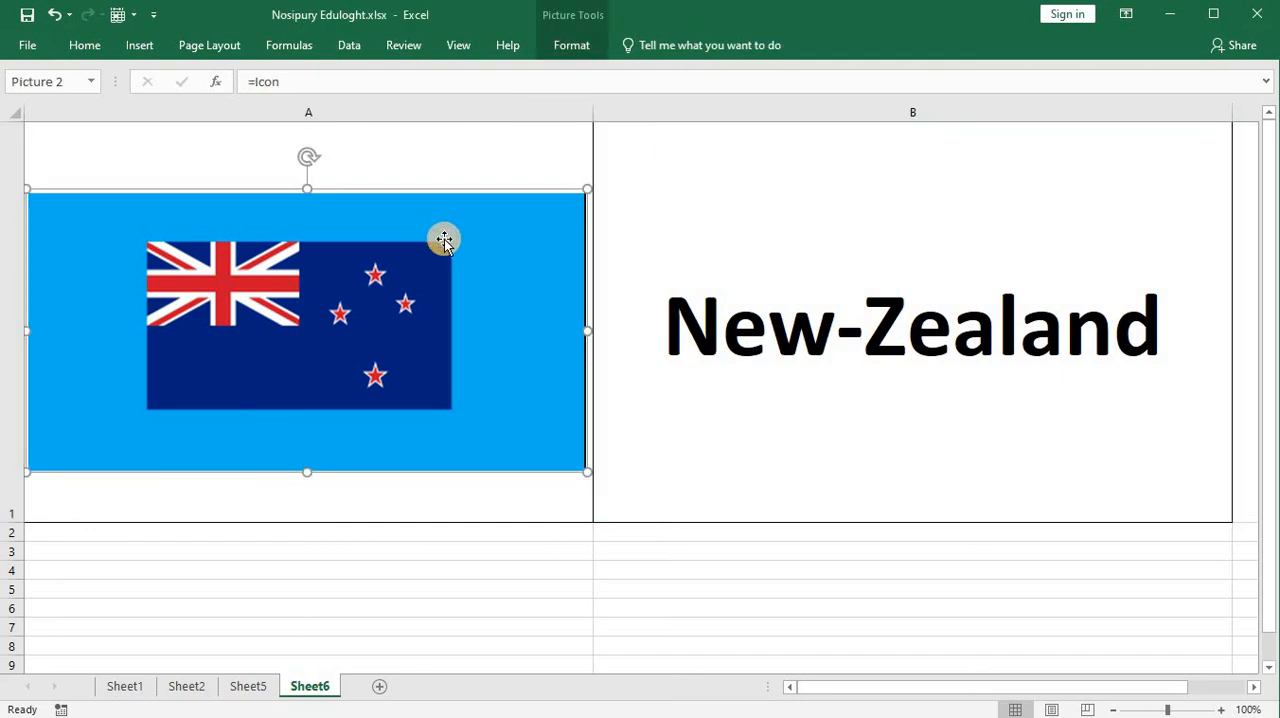
pyautogui.click(238, 688)
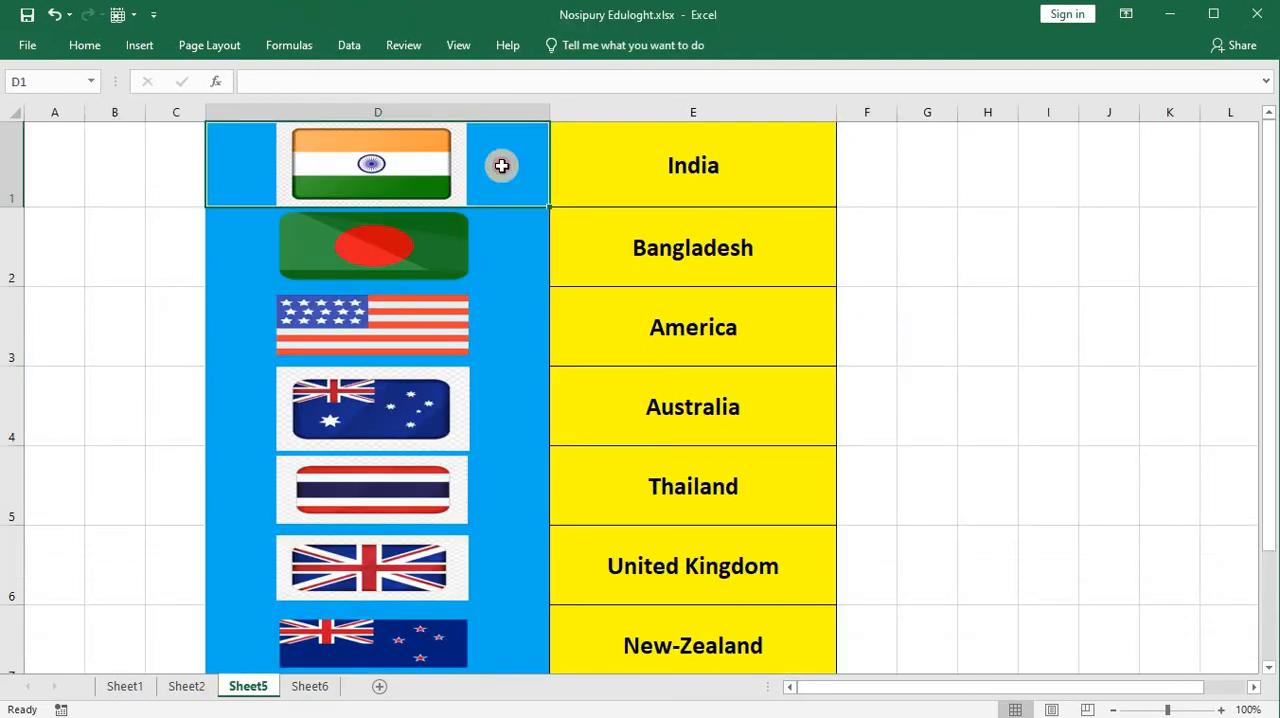
pyautogui.click(329, 689)
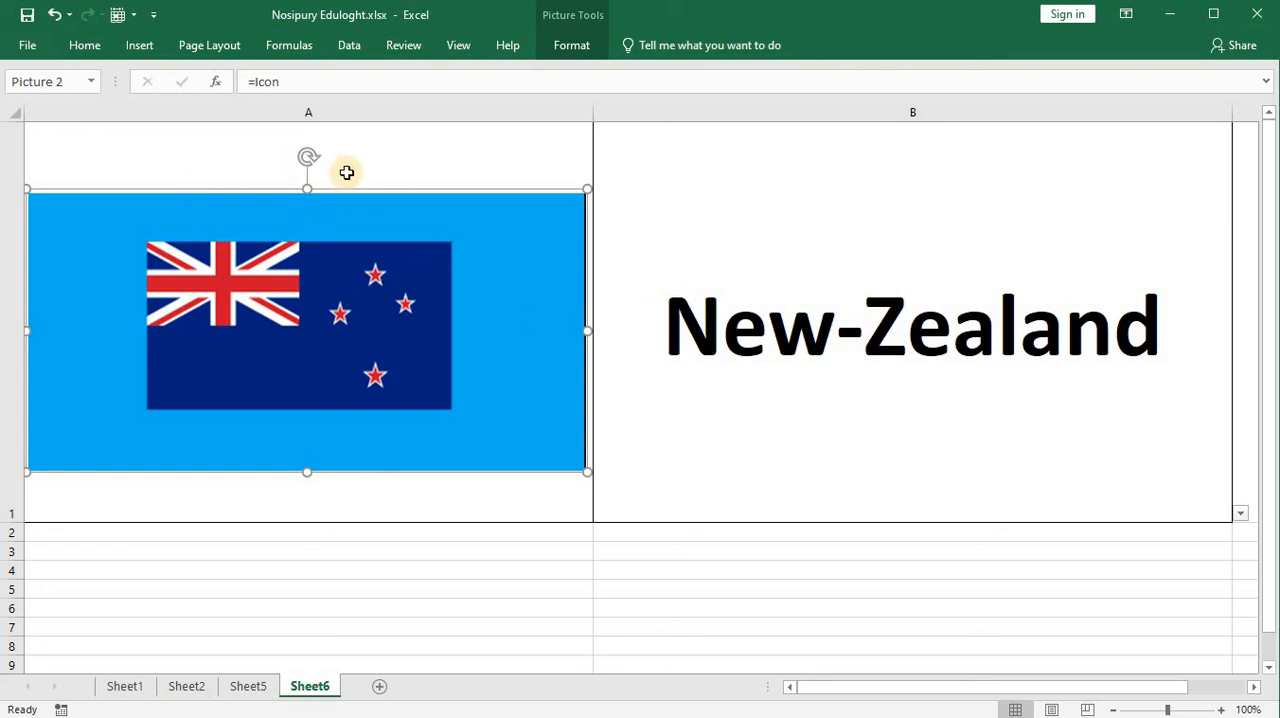
# Step: Review the workbook's defined names in the Name Manager, close it, and deselect the flag picture by selecting cell B3
pyautogui.click(287, 52)
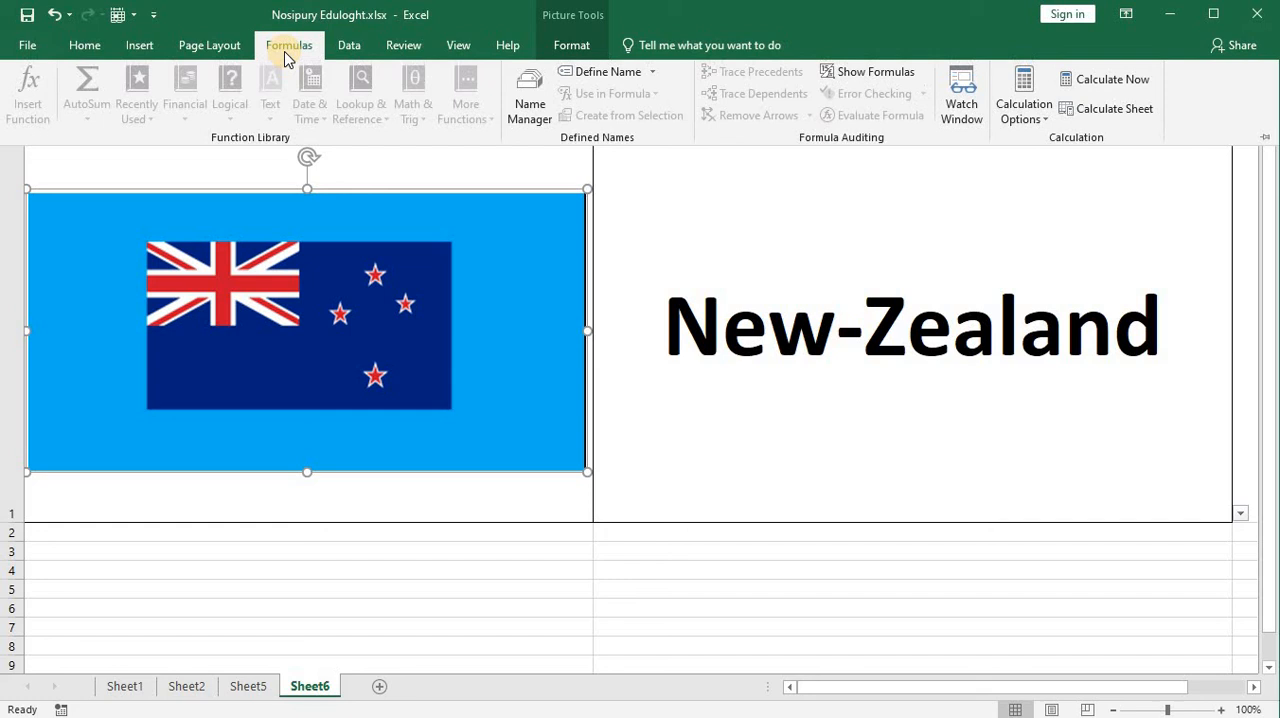
pyautogui.click(537, 103)
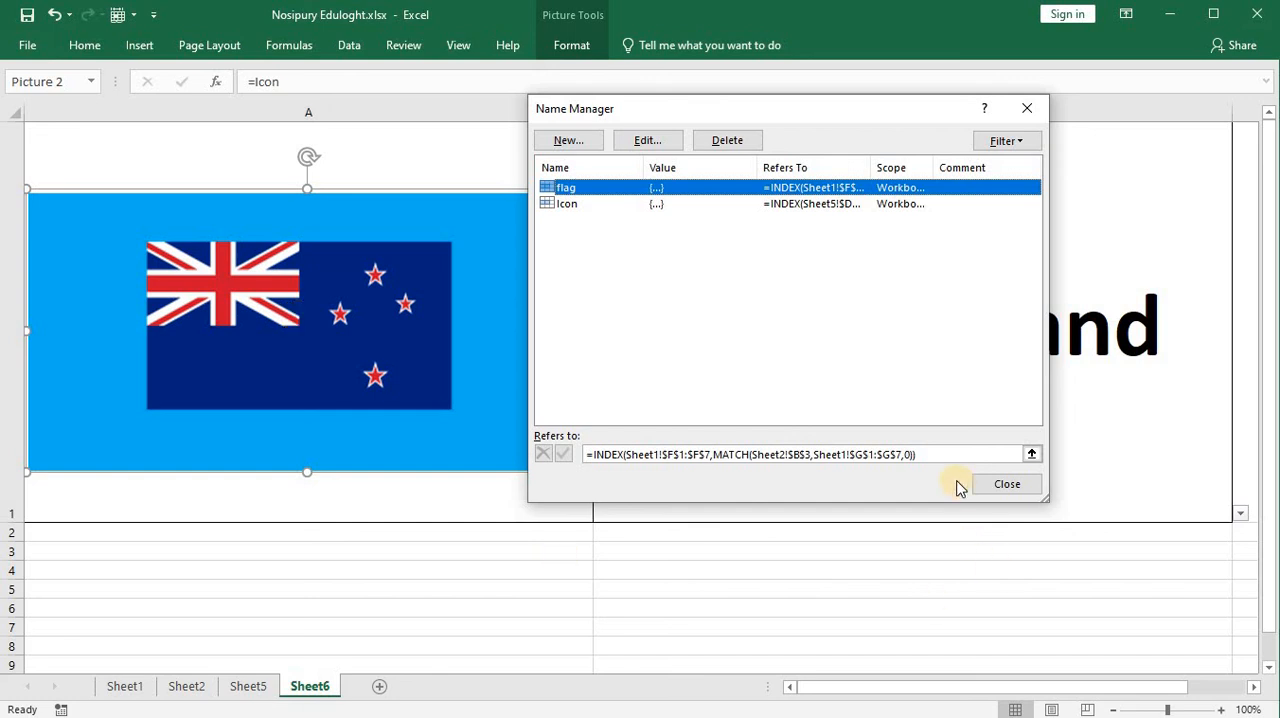
pyautogui.click(1009, 483)
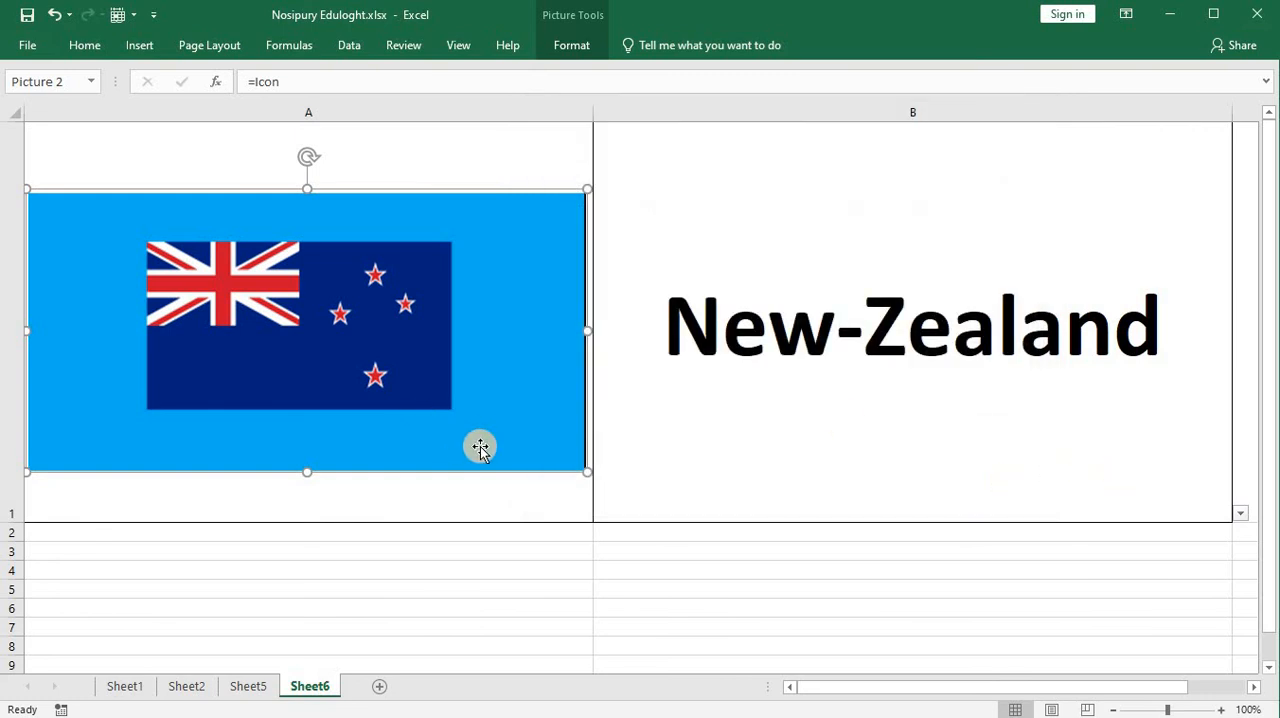
pyautogui.click(746, 449)
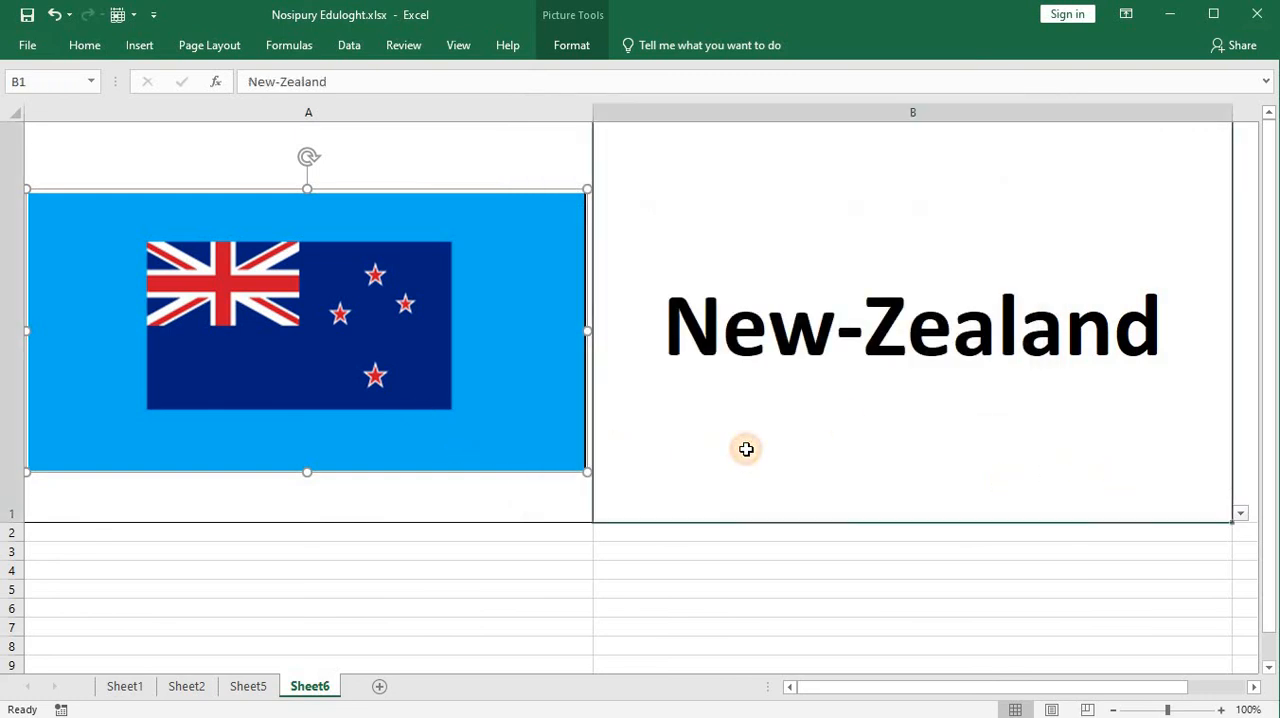
pyautogui.click(662, 550)
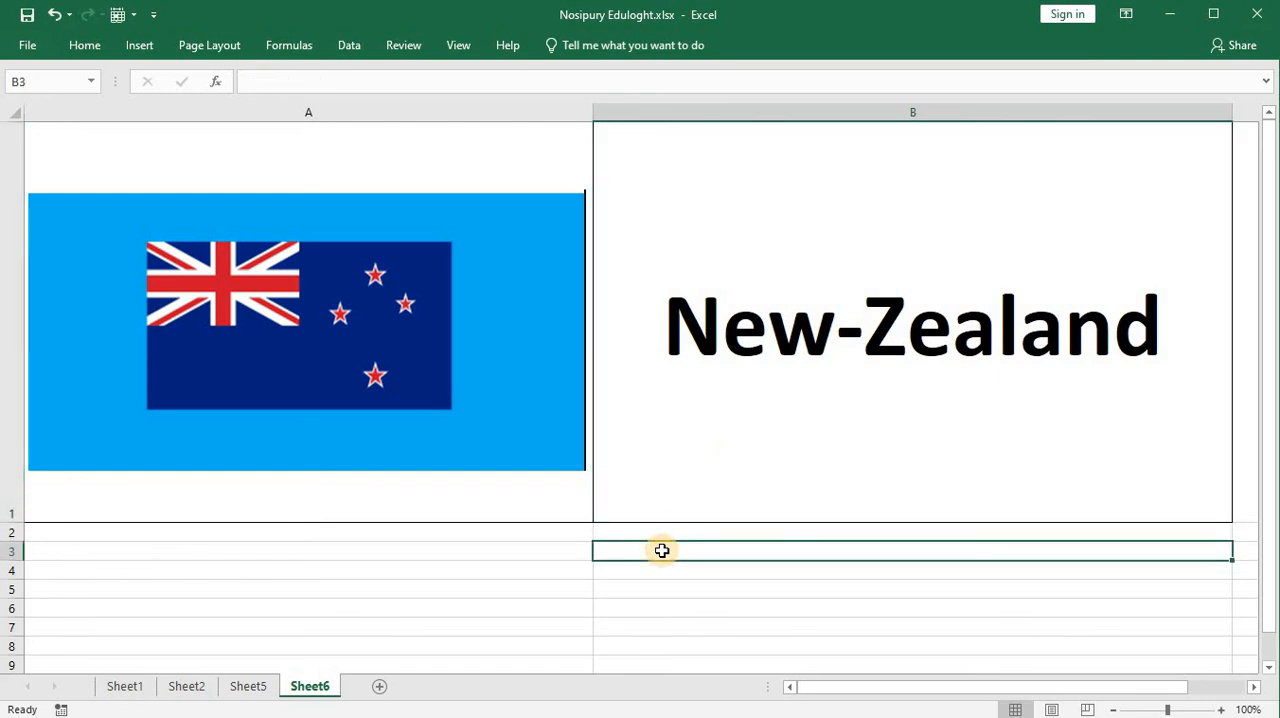